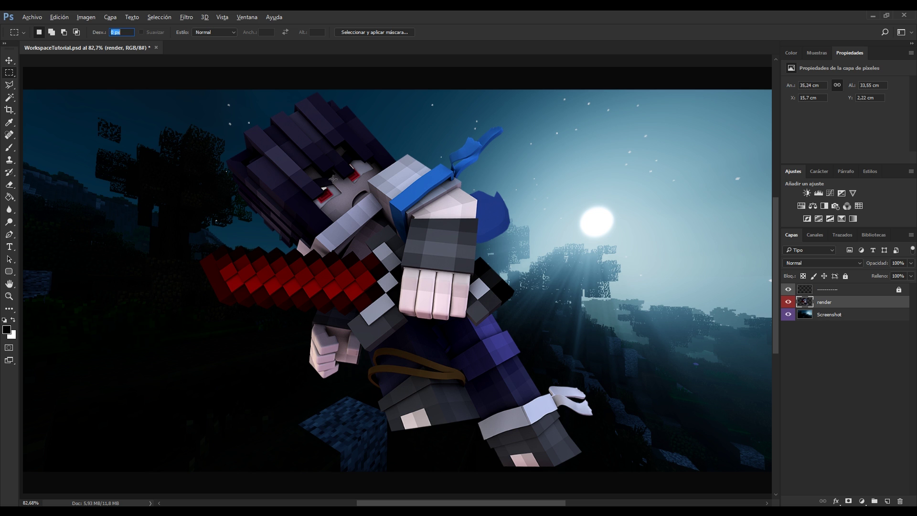
Step: Examine the character render's face, hair, blue band and raised arm up close and against the night background
{"action": "scroll", "coordinate": [333, 178], "scroll_direction": "up", "scroll_amount": 3}
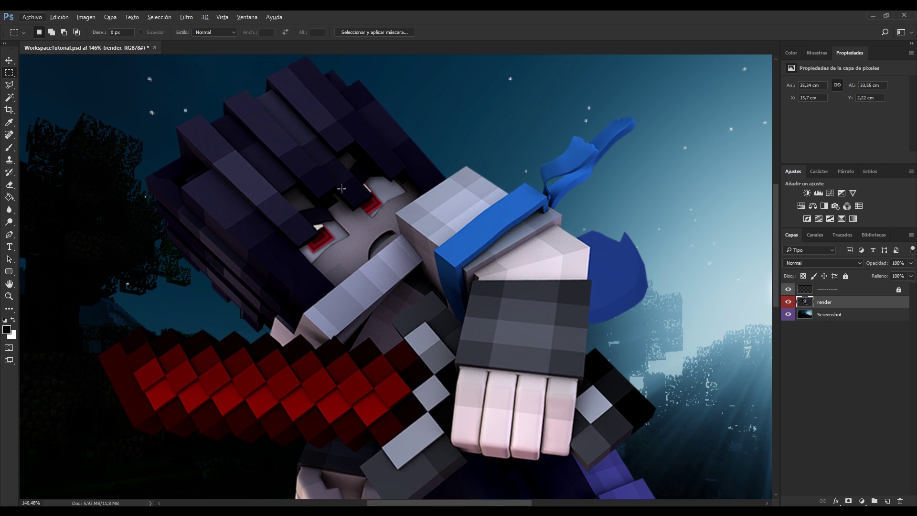
{"action": "scroll", "coordinate": [342, 189], "scroll_direction": "up", "scroll_amount": 3}
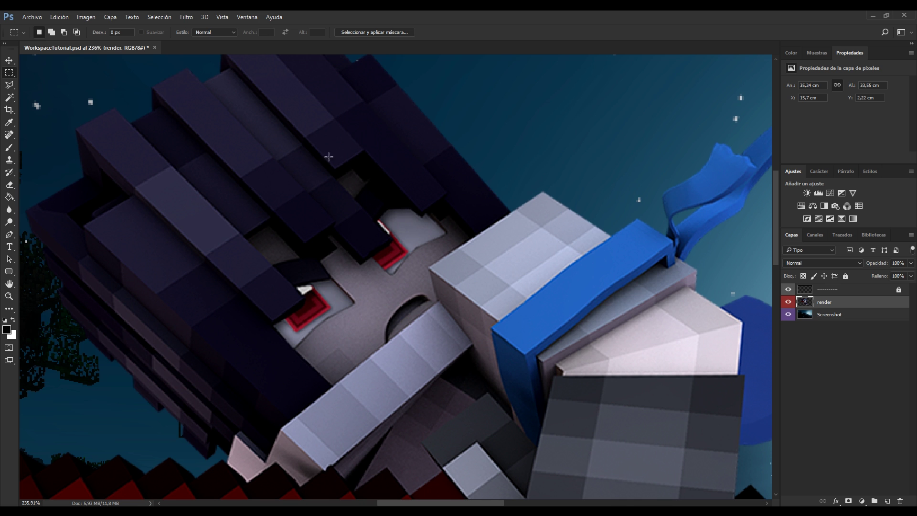
{"action": "scroll", "coordinate": [379, 152], "scroll_direction": "down", "scroll_amount": 5}
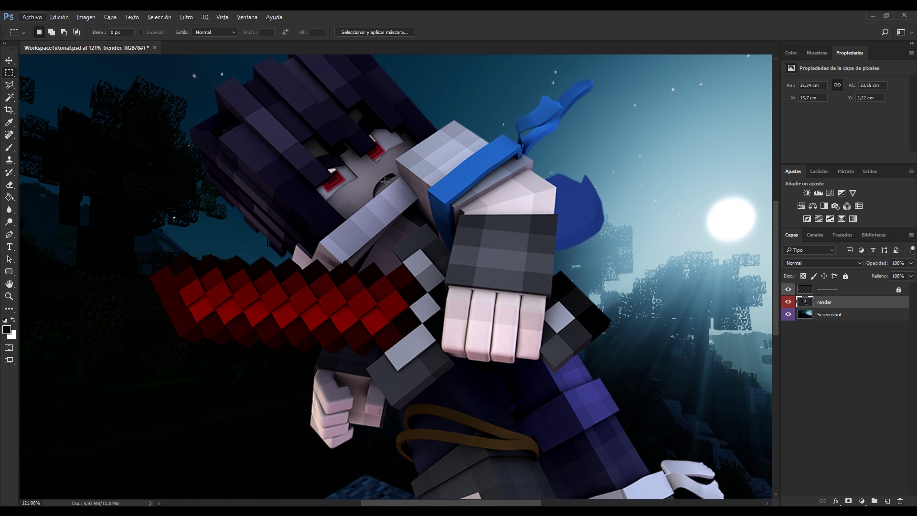
{"action": "scroll", "coordinate": [408, 322], "scroll_direction": "up", "scroll_amount": 3}
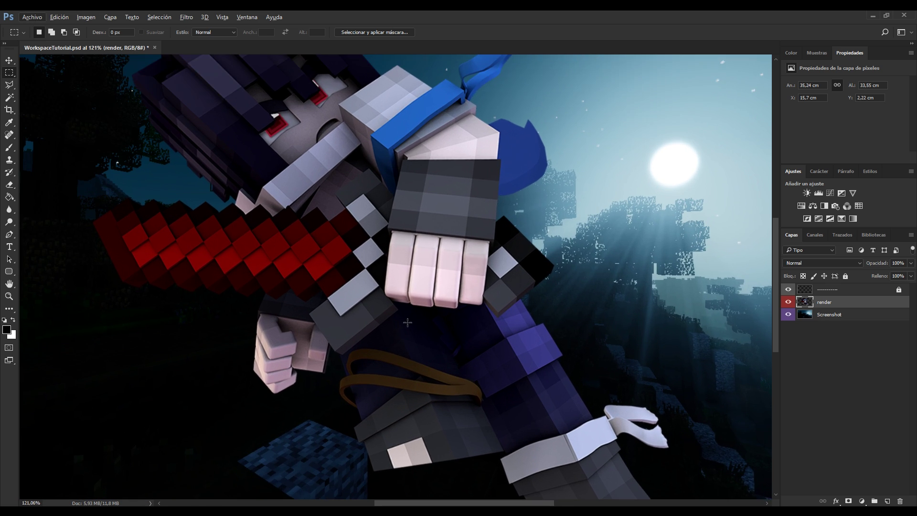
{"action": "scroll", "coordinate": [345, 244], "scroll_direction": "up", "scroll_amount": 3}
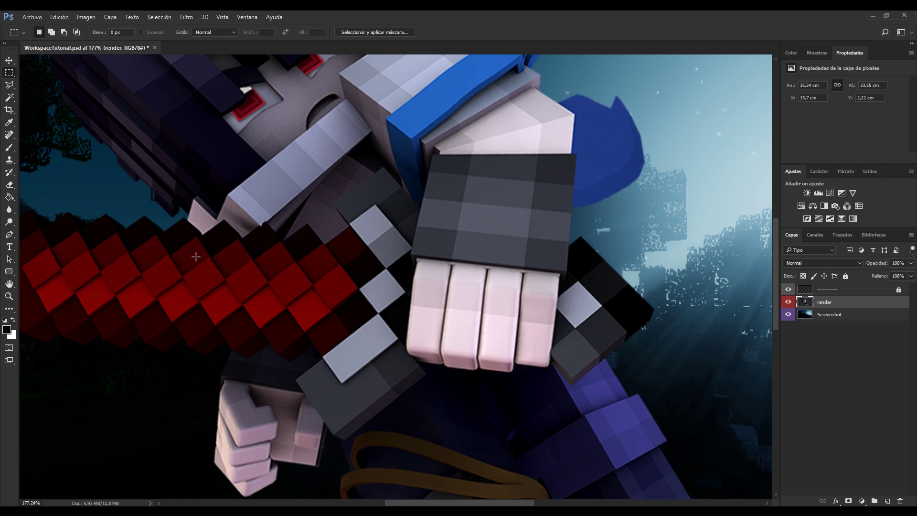
{"action": "scroll", "coordinate": [143, 246], "scroll_direction": "up", "scroll_amount": 2}
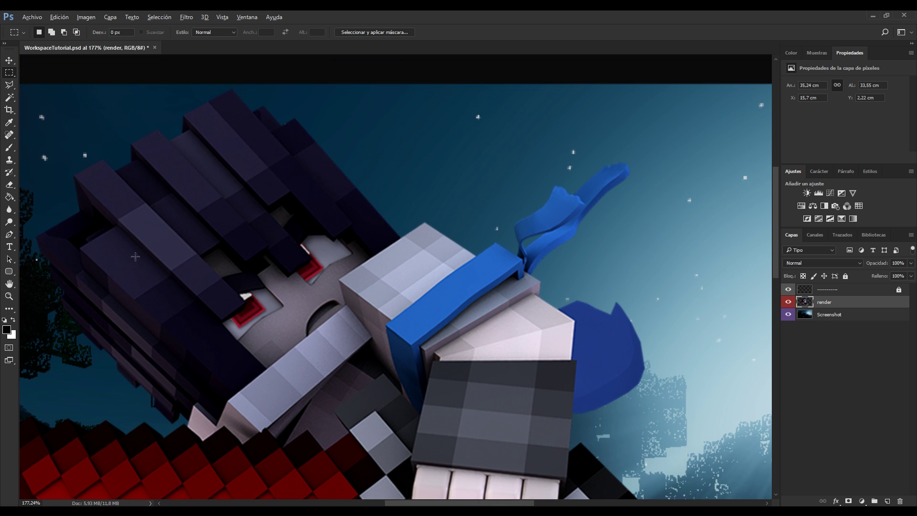
{"action": "scroll", "coordinate": [127, 265], "scroll_direction": "up", "scroll_amount": 3}
{"action": "scroll", "coordinate": [215, 215], "scroll_direction": "down", "scroll_amount": 5}
{"action": "scroll", "coordinate": [312, 256], "scroll_direction": "up", "scroll_amount": 3}
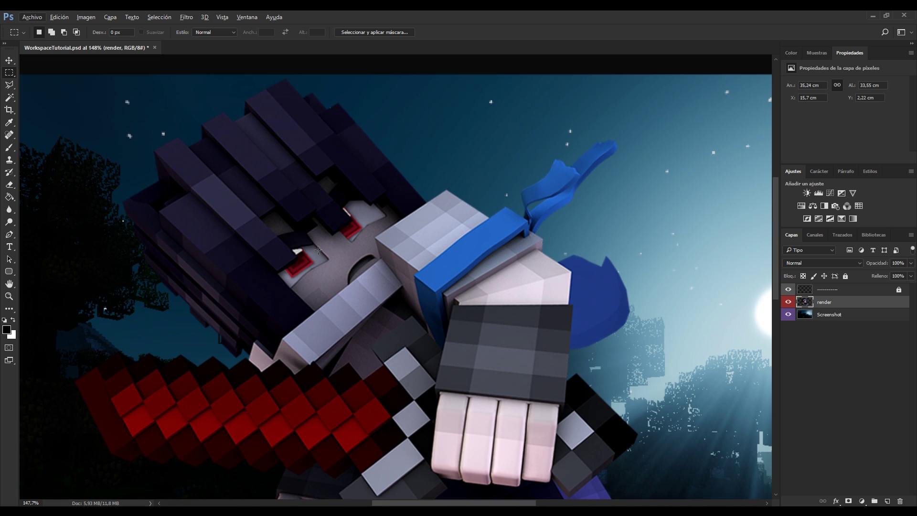
{"action": "scroll", "coordinate": [406, 264], "scroll_direction": "down", "scroll_amount": 3}
{"action": "scroll", "coordinate": [406, 264], "scroll_direction": "up", "scroll_amount": 6}
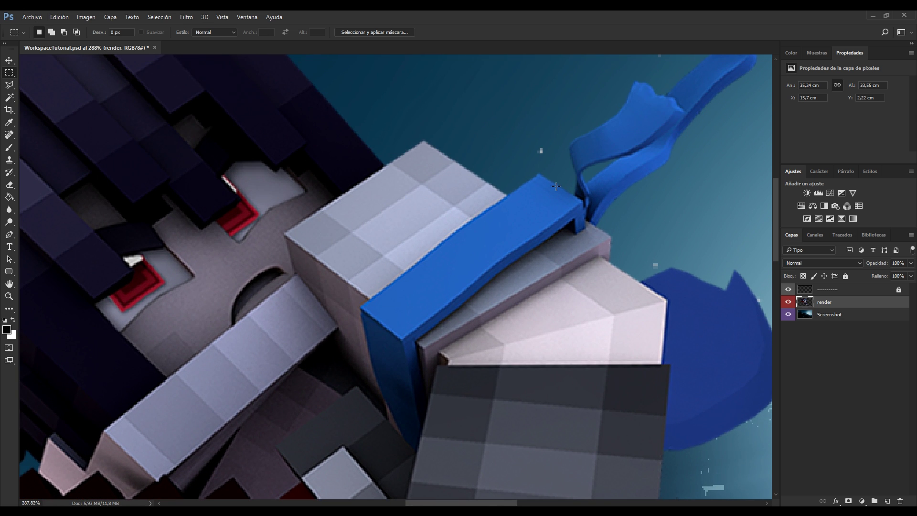
{"action": "scroll", "coordinate": [390, 313], "scroll_direction": "down", "scroll_amount": 5}
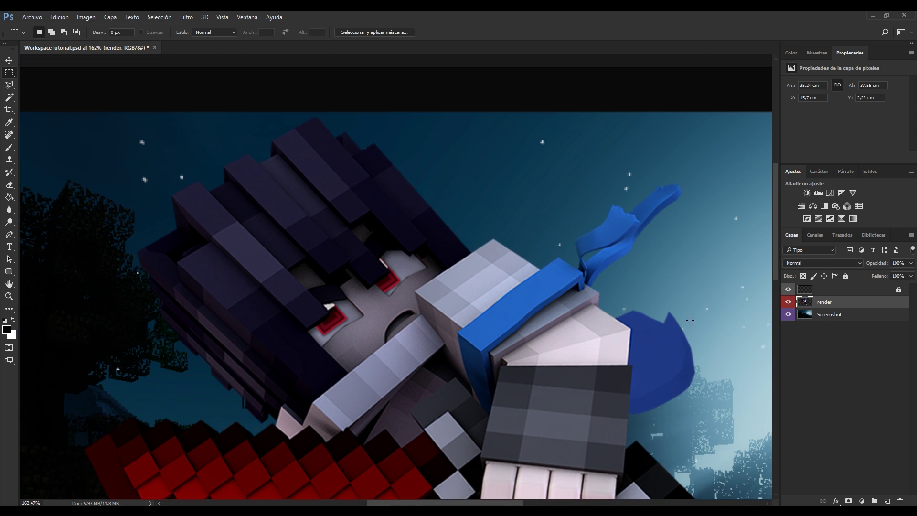
{"action": "scroll", "coordinate": [427, 224], "scroll_direction": "up", "scroll_amount": 5}
{"action": "scroll", "coordinate": [382, 248], "scroll_direction": "down", "scroll_amount": 2}
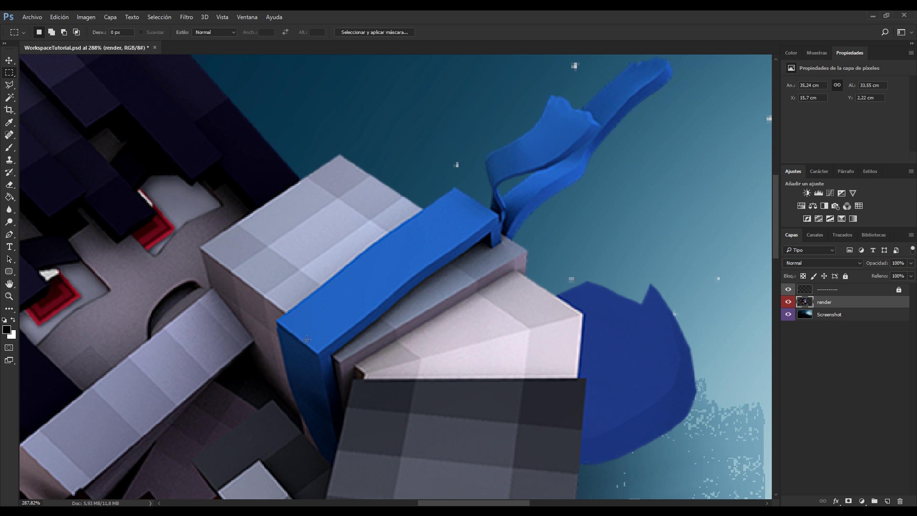
{"action": "scroll", "coordinate": [408, 281], "scroll_direction": "down", "scroll_amount": 6}
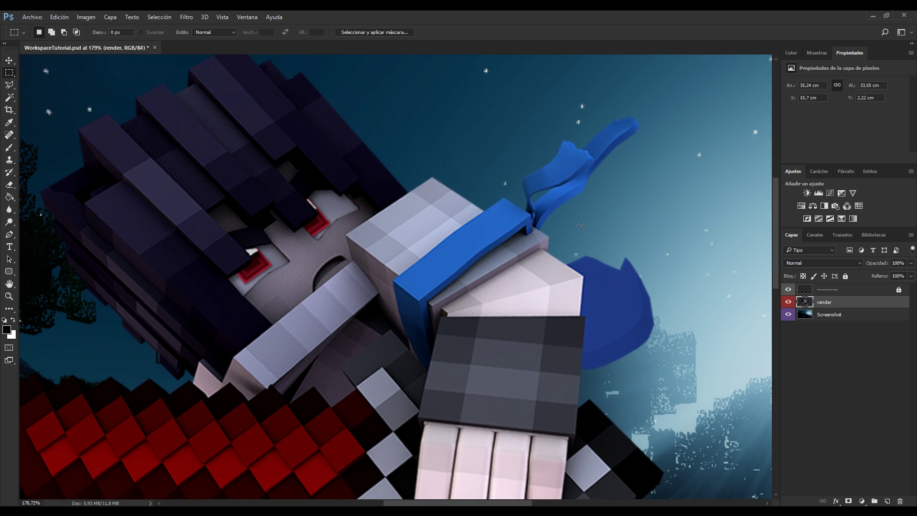
{"action": "scroll", "coordinate": [581, 225], "scroll_direction": "up", "scroll_amount": 3}
{"action": "scroll", "coordinate": [535, 239], "scroll_direction": "up", "scroll_amount": 2}
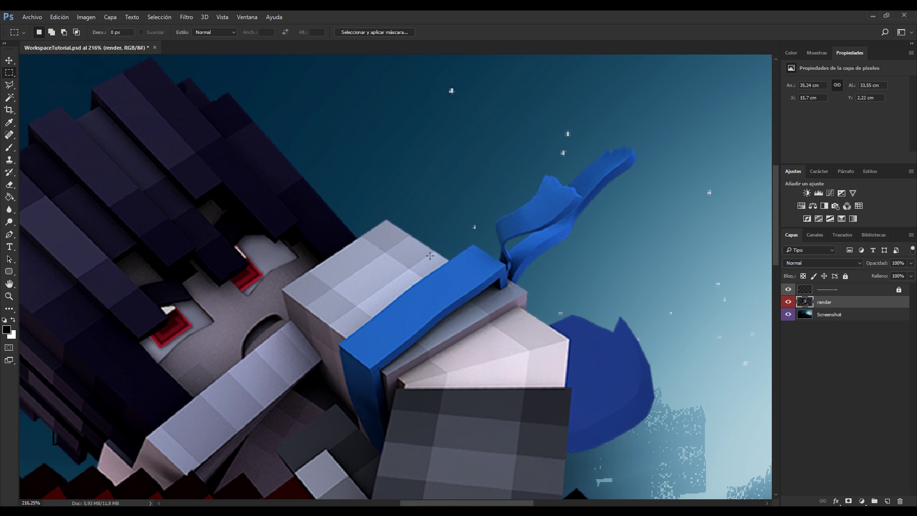
Step: Examine the character's red sword, both fists and belt area for how they are lit
{"action": "scroll", "coordinate": [498, 250], "scroll_direction": "down", "scroll_amount": 4}
{"action": "scroll", "coordinate": [498, 250], "scroll_direction": "down", "scroll_amount": 4}
{"action": "scroll", "coordinate": [406, 284], "scroll_direction": "down", "scroll_amount": 5}
{"action": "scroll", "coordinate": [459, 285], "scroll_direction": "up", "scroll_amount": 8}
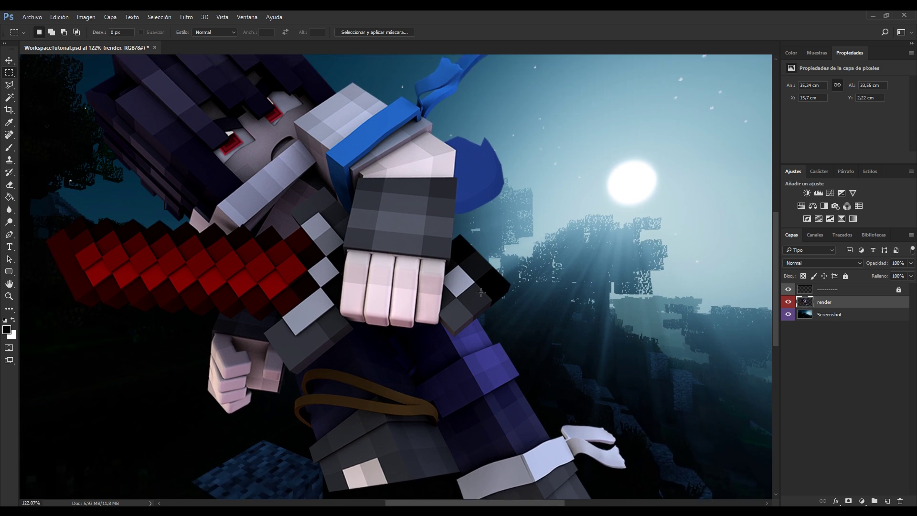
{"action": "scroll", "coordinate": [192, 277], "scroll_direction": "up", "scroll_amount": 4}
{"action": "scroll", "coordinate": [245, 273], "scroll_direction": "down", "scroll_amount": 4}
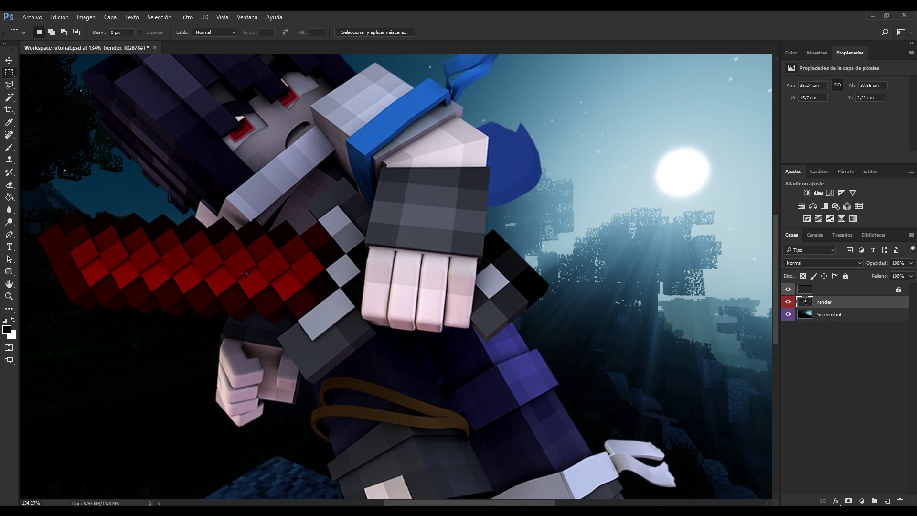
{"action": "scroll", "coordinate": [123, 285], "scroll_direction": "up", "scroll_amount": 2}
{"action": "scroll", "coordinate": [123, 285], "scroll_direction": "up", "scroll_amount": 2}
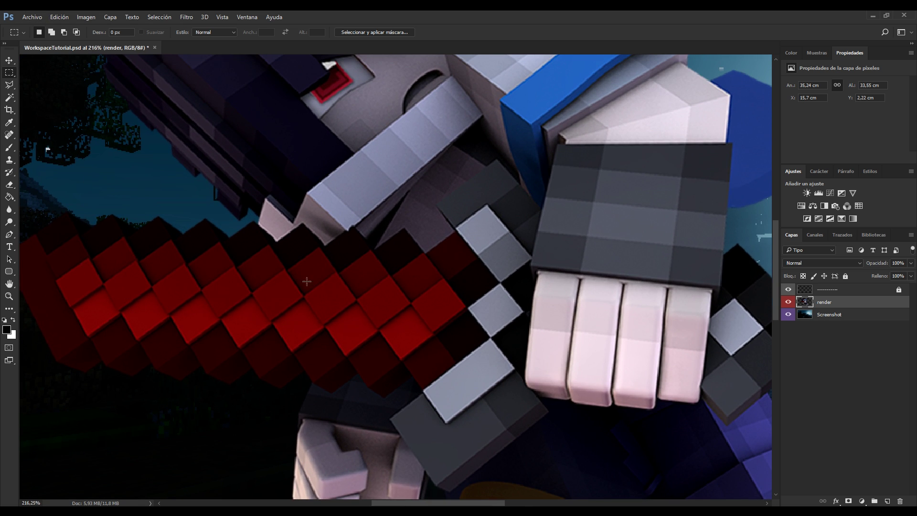
{"action": "scroll", "coordinate": [307, 281], "scroll_direction": "down", "scroll_amount": 3}
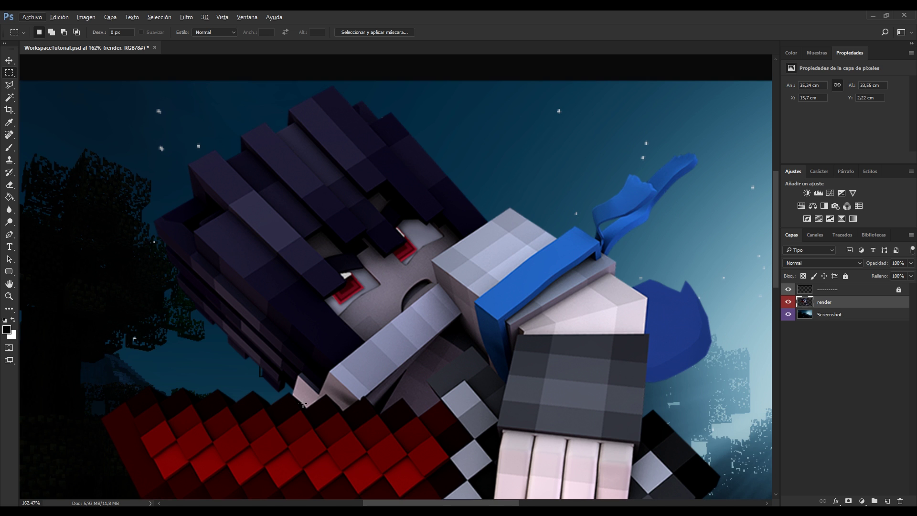
{"action": "scroll", "coordinate": [597, 311], "scroll_direction": "down", "scroll_amount": 3}
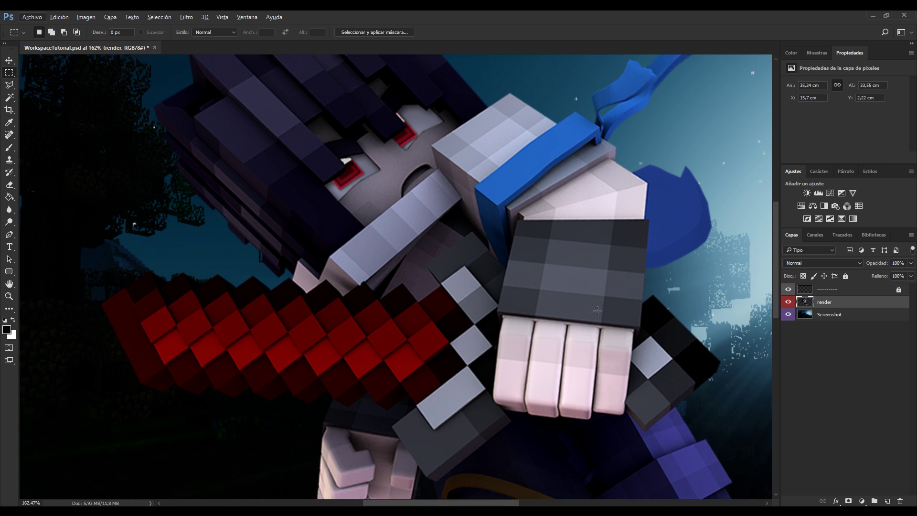
{"action": "scroll", "coordinate": [597, 311], "scroll_direction": "down", "scroll_amount": 3}
{"action": "scroll", "coordinate": [563, 322], "scroll_direction": "up", "scroll_amount": 3}
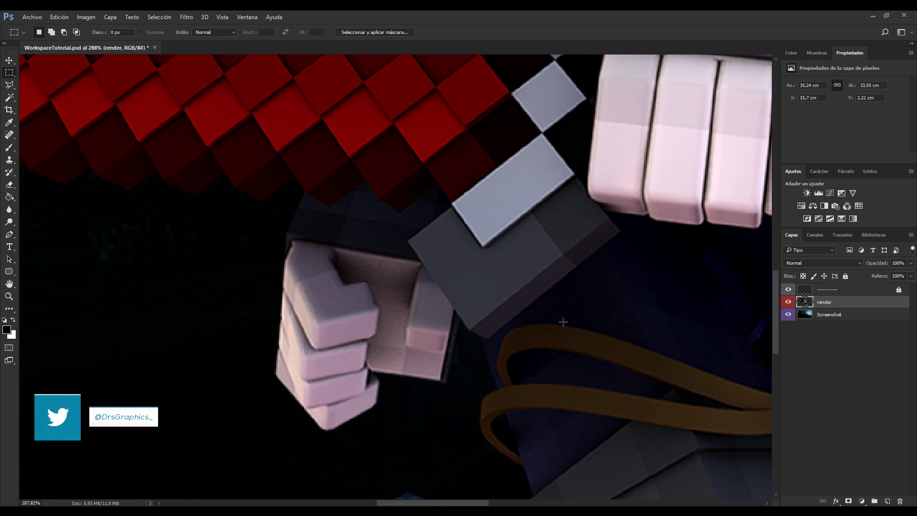
{"action": "scroll", "coordinate": [563, 322], "scroll_direction": "down", "scroll_amount": 5}
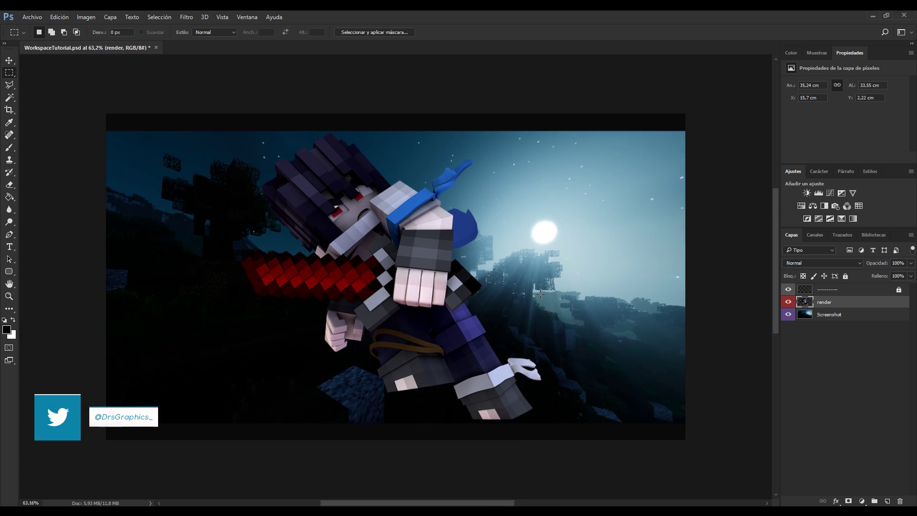
Step: Examine the moon and its light rays through the trees in relation to the character
{"action": "scroll", "coordinate": [540, 293], "scroll_direction": "up", "scroll_amount": 4}
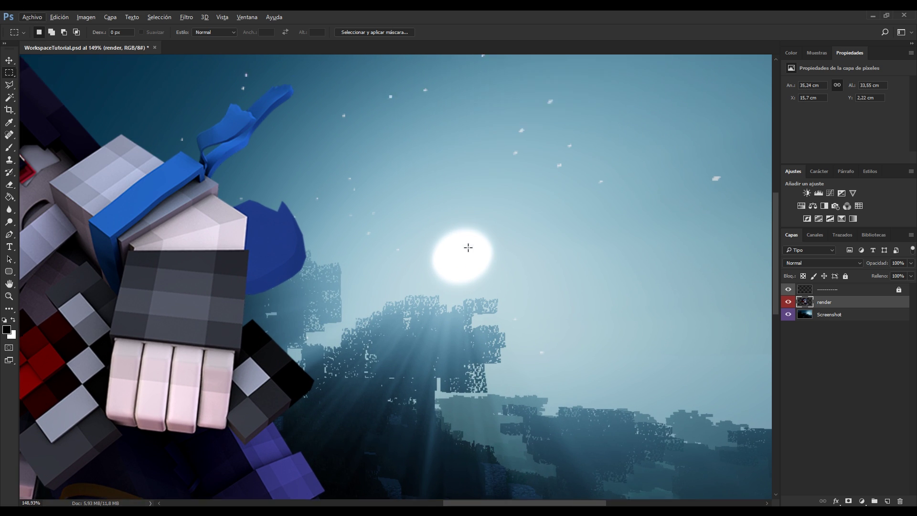
{"action": "scroll", "coordinate": [468, 248], "scroll_direction": "down", "scroll_amount": 4}
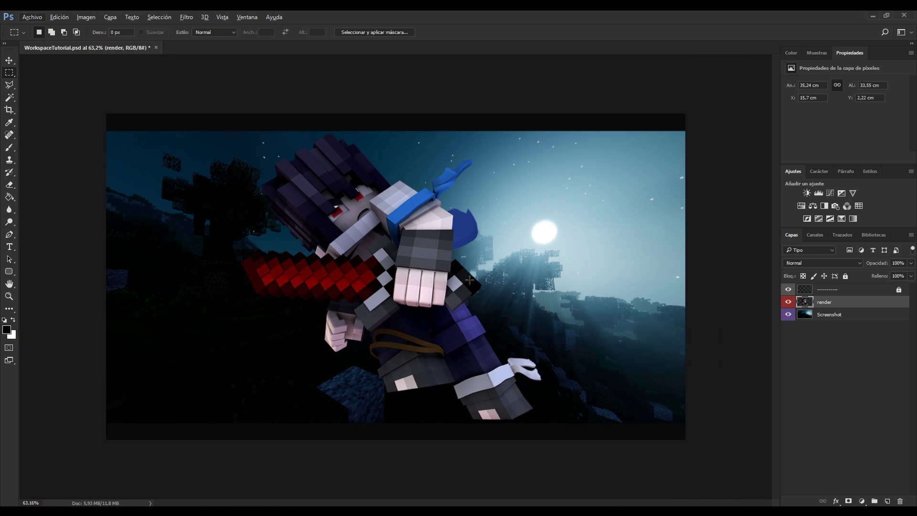
{"action": "scroll", "coordinate": [469, 281], "scroll_direction": "up", "scroll_amount": 1}
{"action": "scroll", "coordinate": [510, 282], "scroll_direction": "up", "scroll_amount": 1}
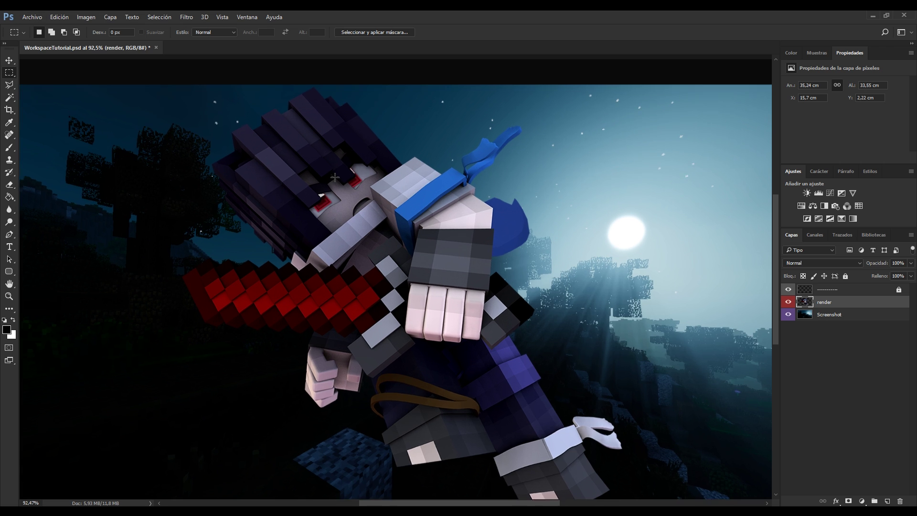
{"action": "scroll", "coordinate": [723, 223], "scroll_direction": "up", "scroll_amount": 1}
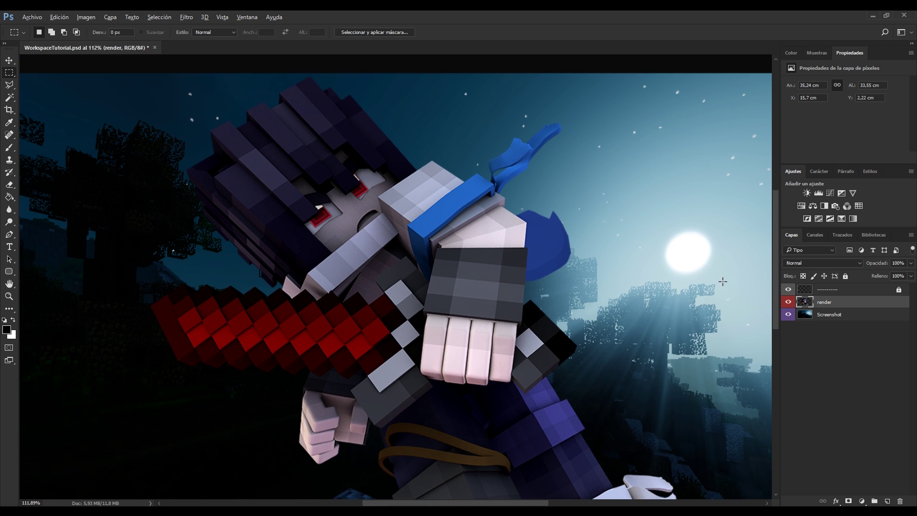
{"action": "scroll", "coordinate": [723, 281], "scroll_direction": "up", "scroll_amount": 2}
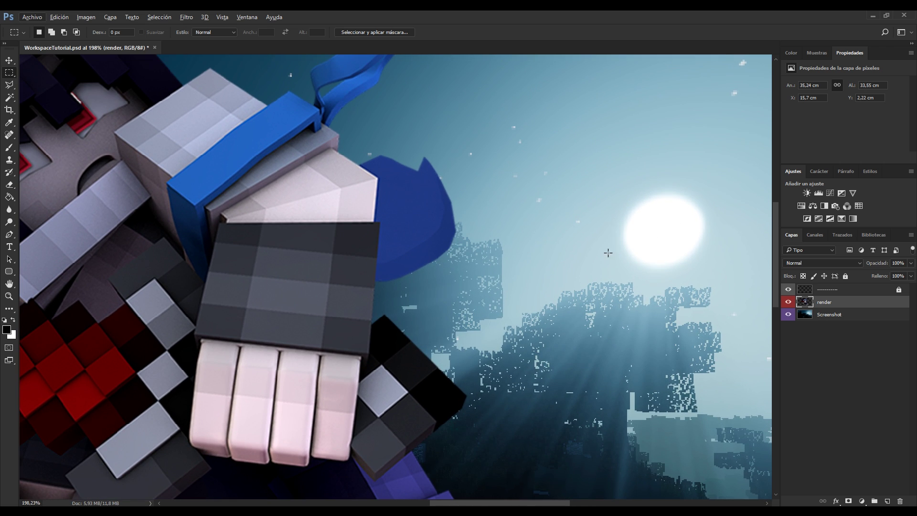
{"action": "scroll", "coordinate": [640, 260], "scroll_direction": "up", "scroll_amount": 2}
{"action": "scroll", "coordinate": [670, 268], "scroll_direction": "down", "scroll_amount": 2}
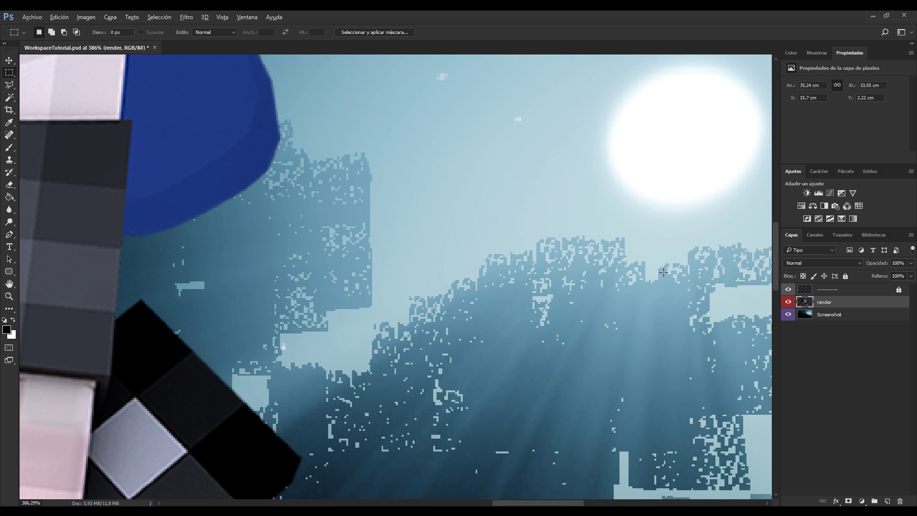
{"action": "scroll", "coordinate": [664, 272], "scroll_direction": "down", "scroll_amount": 2}
{"action": "scroll", "coordinate": [654, 272], "scroll_direction": "down", "scroll_amount": 1}
{"action": "scroll", "coordinate": [651, 270], "scroll_direction": "up", "scroll_amount": 2}
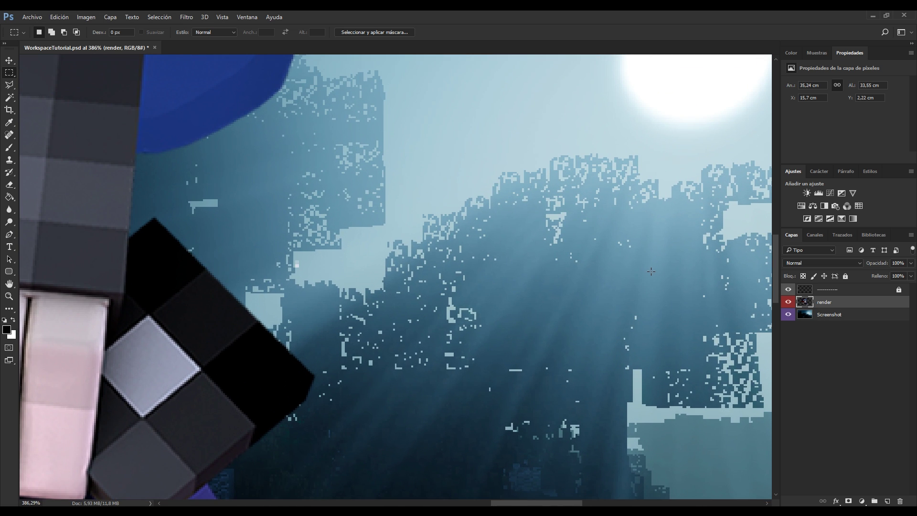
{"action": "scroll", "coordinate": [651, 270], "scroll_direction": "up", "scroll_amount": 1}
{"action": "scroll", "coordinate": [311, 260], "scroll_direction": "down", "scroll_amount": 2}
{"action": "scroll", "coordinate": [221, 258], "scroll_direction": "up", "scroll_amount": 1}
{"action": "scroll", "coordinate": [221, 258], "scroll_direction": "down", "scroll_amount": 3}
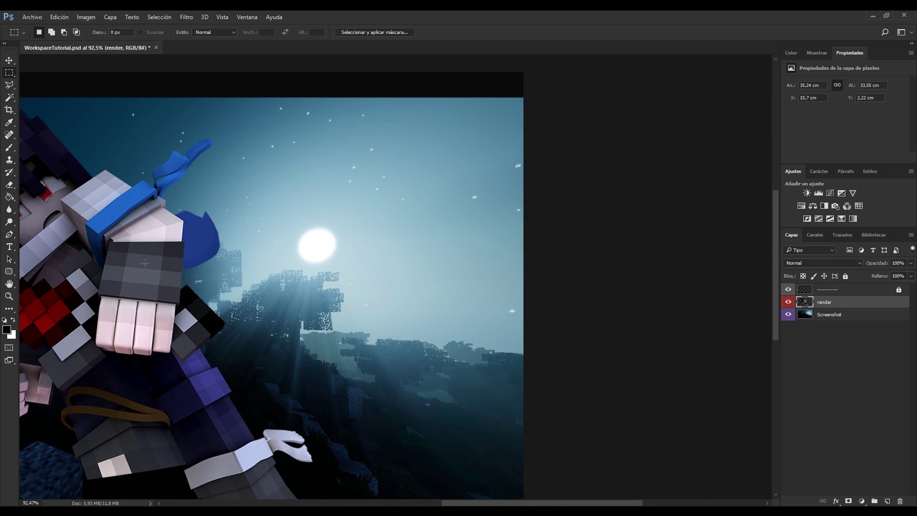
Step: Examine the shading on the raised fist, forearm and face, and compare it with the whole composition
{"action": "scroll", "coordinate": [382, 266], "scroll_direction": "up", "scroll_amount": 3}
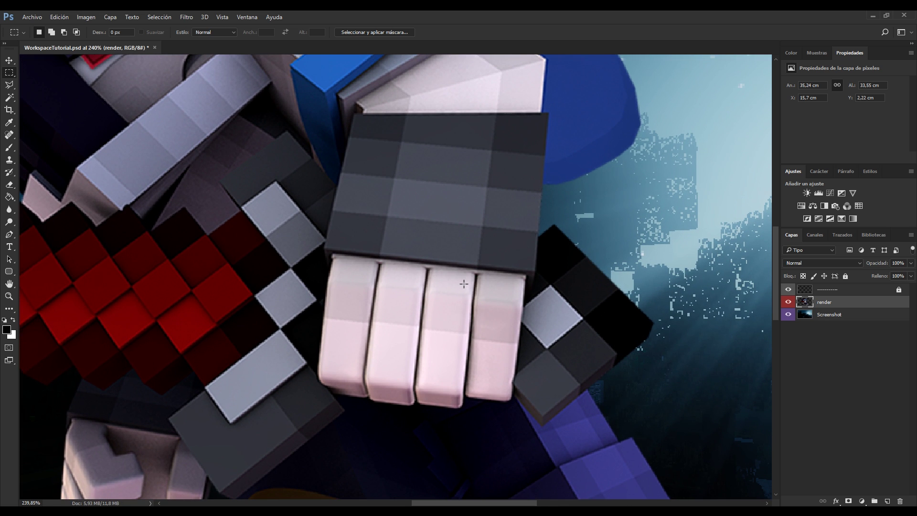
{"action": "scroll", "coordinate": [455, 274], "scroll_direction": "up", "scroll_amount": 5}
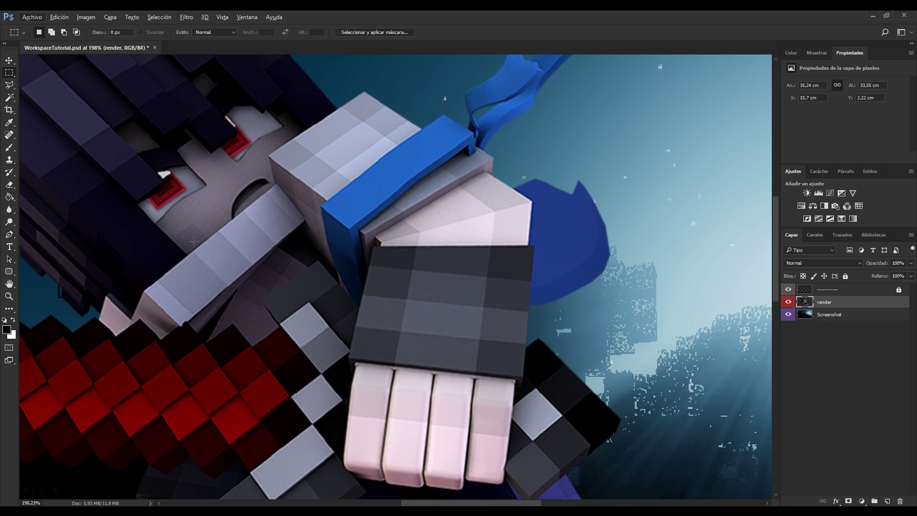
{"action": "scroll", "coordinate": [174, 227], "scroll_direction": "up", "scroll_amount": 2}
{"action": "scroll", "coordinate": [174, 228], "scroll_direction": "down", "scroll_amount": 5}
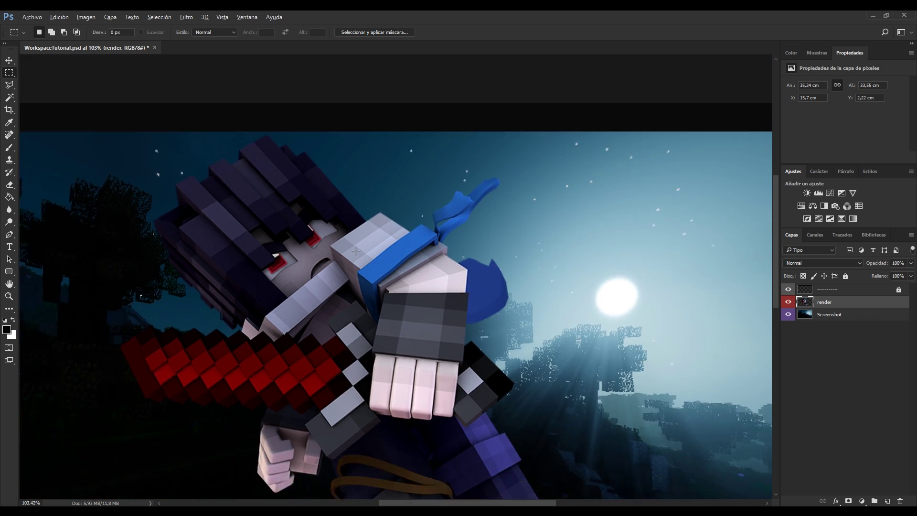
{"action": "key", "text": "alt"}
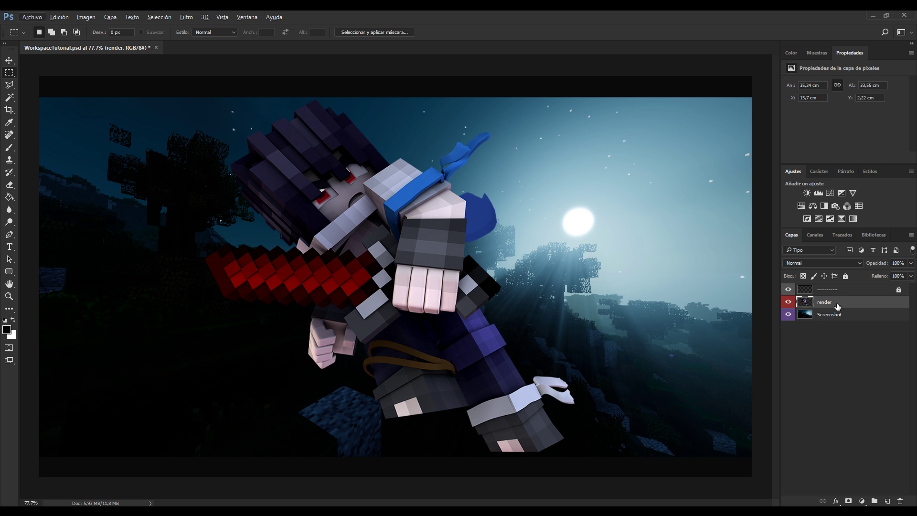
{"action": "right_click", "coordinate": [837, 306]}
{"action": "key", "text": "Escape"}
{"action": "scroll", "coordinate": [260, 231], "scroll_direction": "up", "scroll_amount": 3}
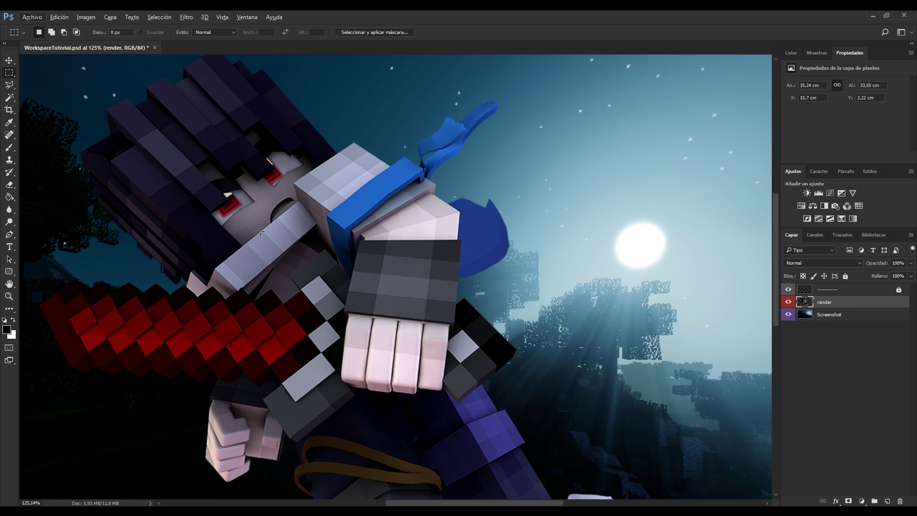
{"action": "scroll", "coordinate": [237, 215], "scroll_direction": "up", "scroll_amount": 2}
{"action": "scroll", "coordinate": [130, 284], "scroll_direction": "down", "scroll_amount": 5}
{"action": "scroll", "coordinate": [686, 274], "scroll_direction": "down", "scroll_amount": 2}
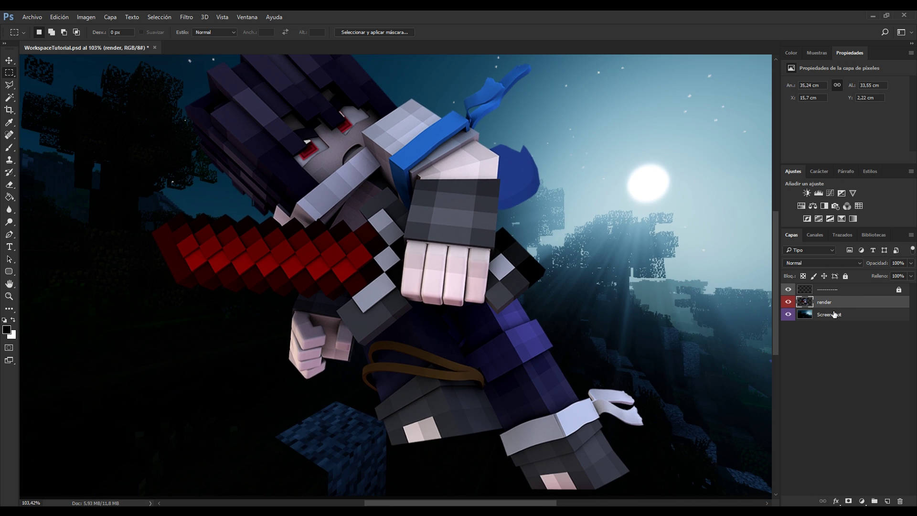
Step: Add a Gradient Overlay (Superposición de degradado) effect to the render layer and restore its default values
{"action": "right_click", "coordinate": [838, 301]}
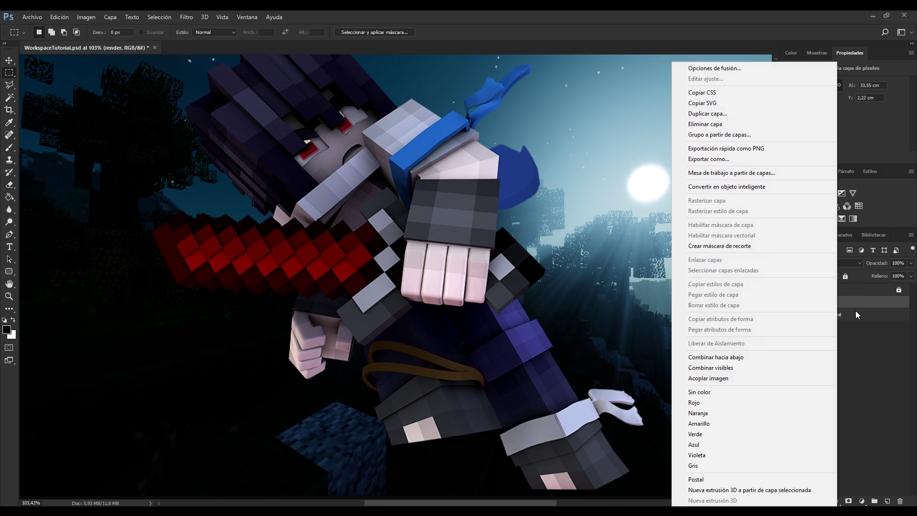
{"action": "left_click", "coordinate": [708, 73]}
{"action": "left_click_drag", "start_coordinate": [364, 111], "coordinate": [690, 116]}
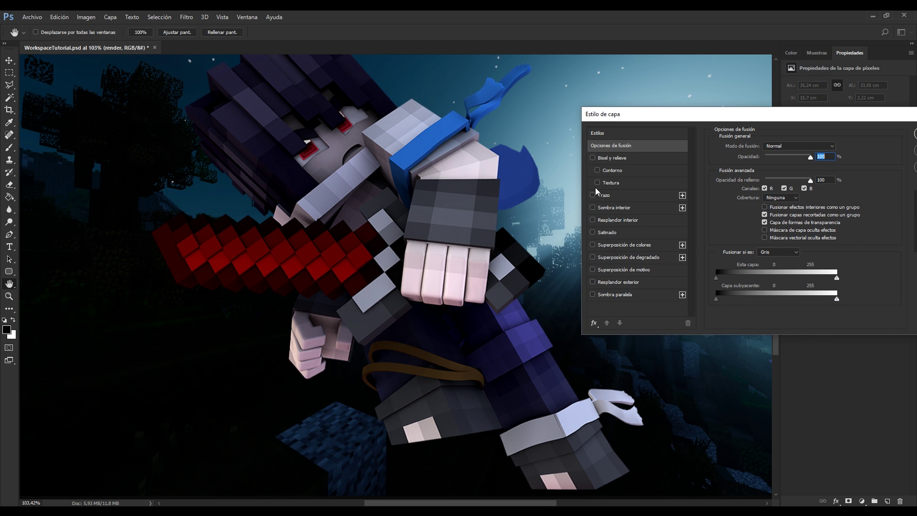
{"action": "left_click", "coordinate": [595, 257]}
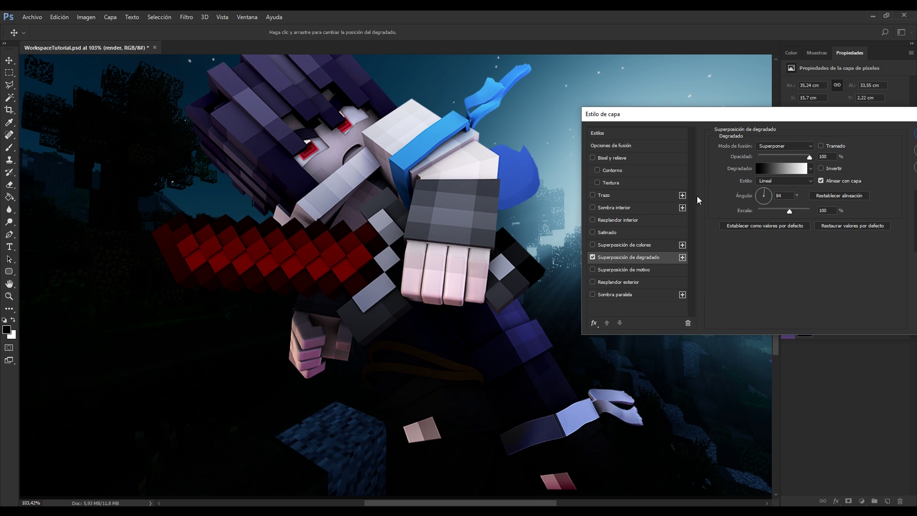
{"action": "left_click", "coordinate": [837, 226]}
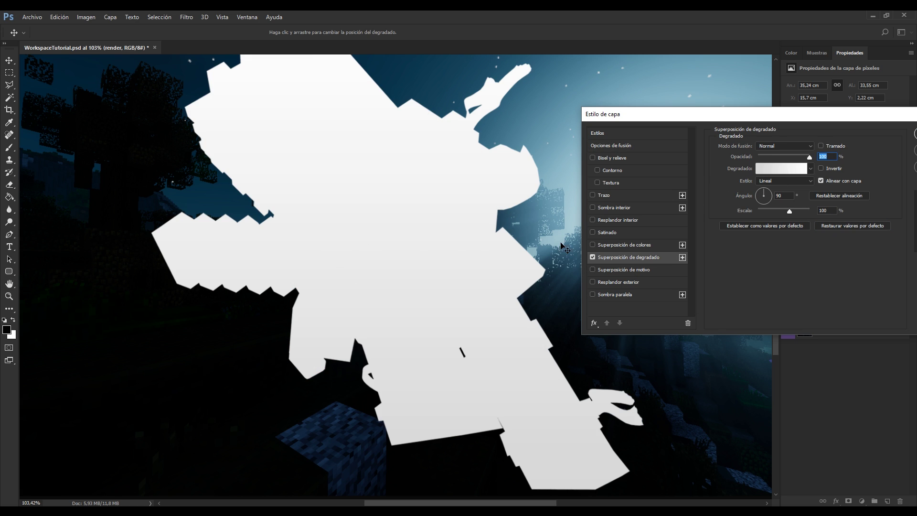
Step: Change the overlay gradient's starting colour stop to black (000000) and accept the edited gradient
{"action": "left_click", "coordinate": [783, 171]}
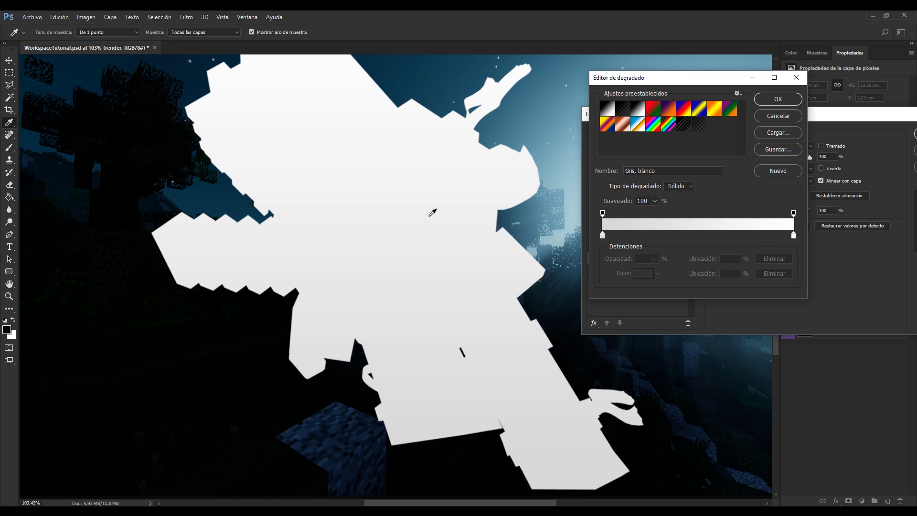
{"action": "left_click", "coordinate": [603, 236]}
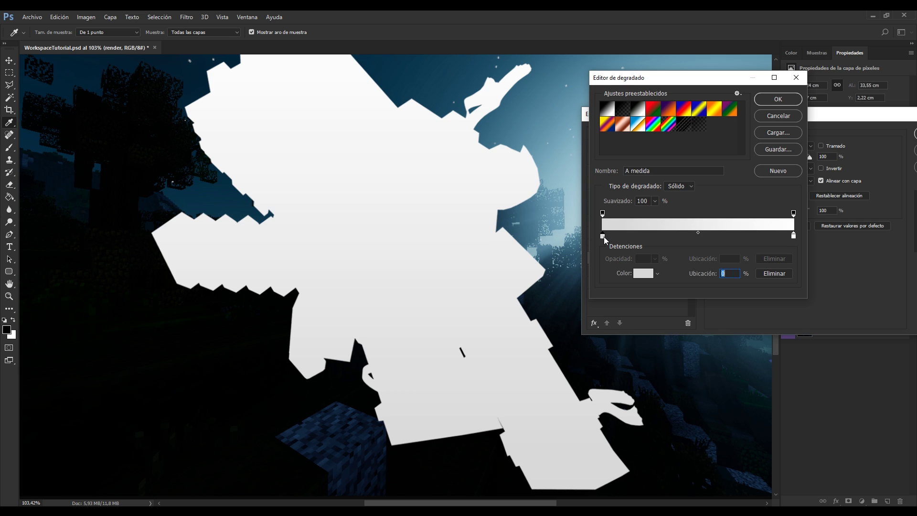
{"action": "double_click", "coordinate": [604, 237]}
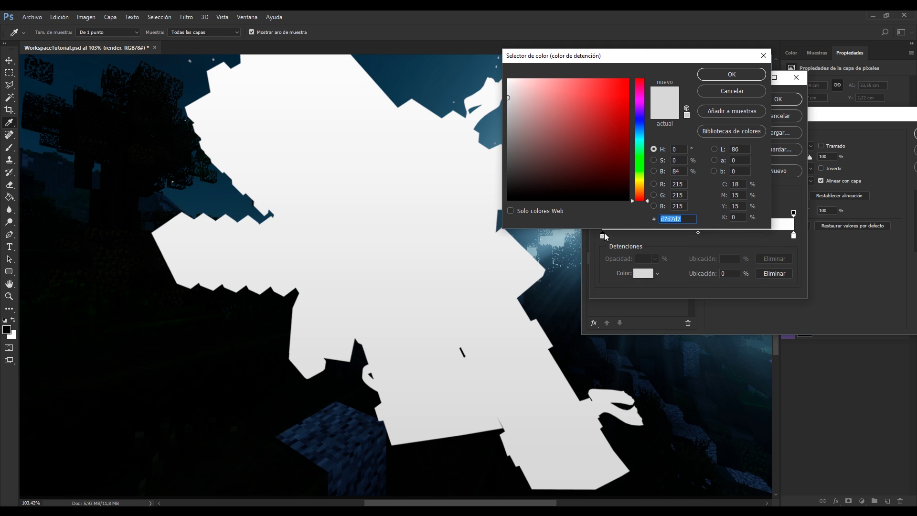
{"action": "type", "text": "000000"}
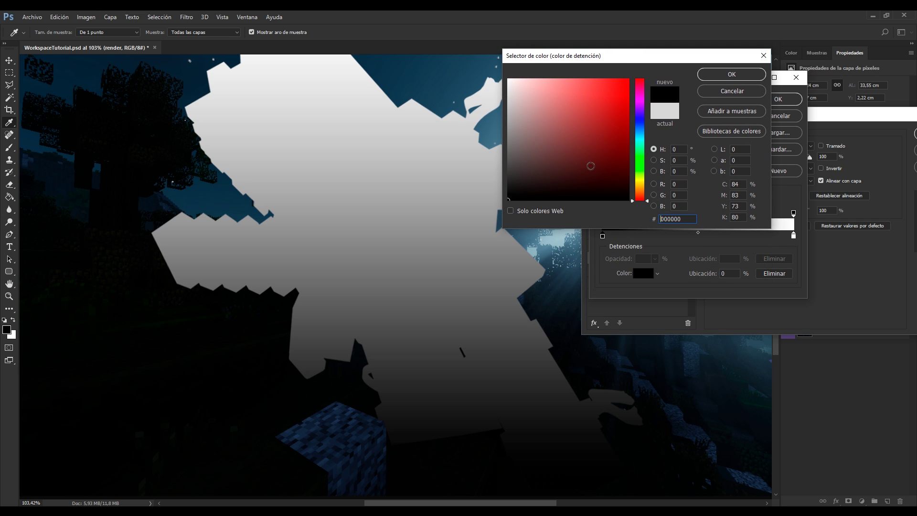
{"action": "left_click", "coordinate": [721, 79]}
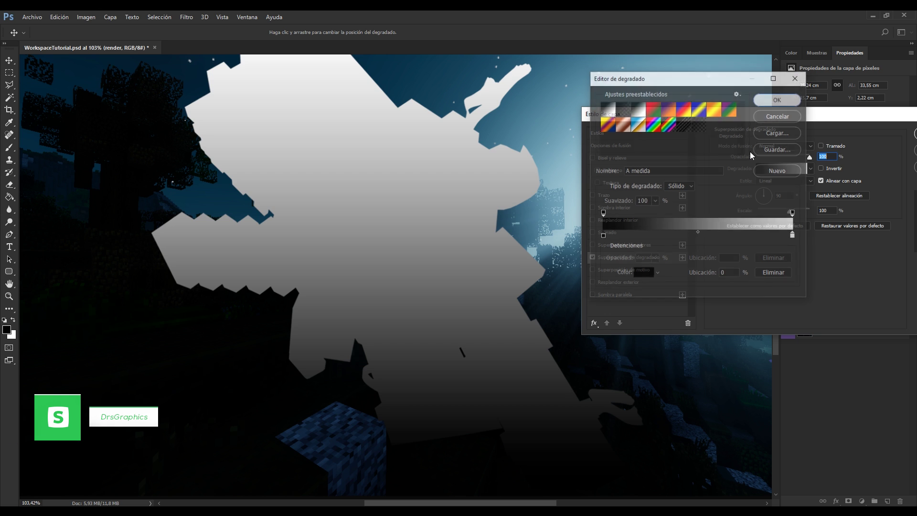
{"action": "left_click", "coordinate": [778, 99]}
Step: Angle the gradient overlay at 58° so its light end points towards the moon
{"action": "left_click", "coordinate": [770, 192]}
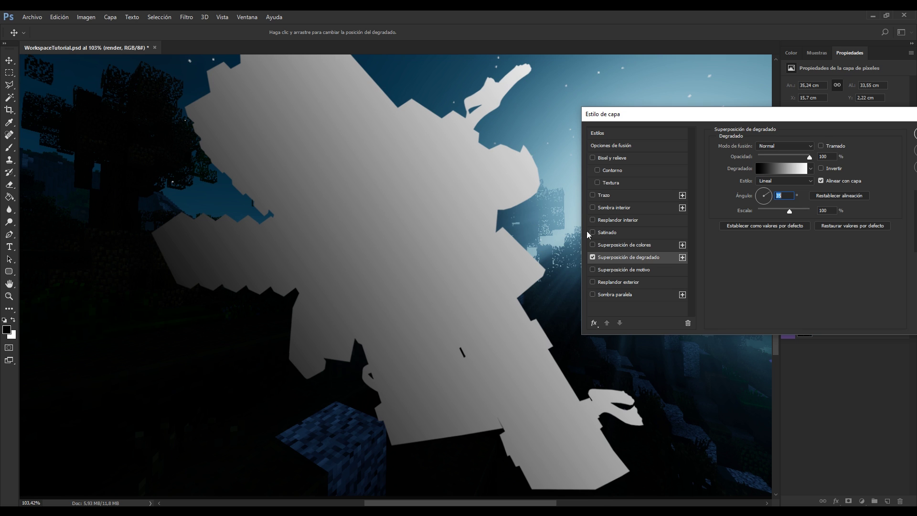
{"action": "left_click_drag", "start_coordinate": [678, 115], "coordinate": [170, 218]}
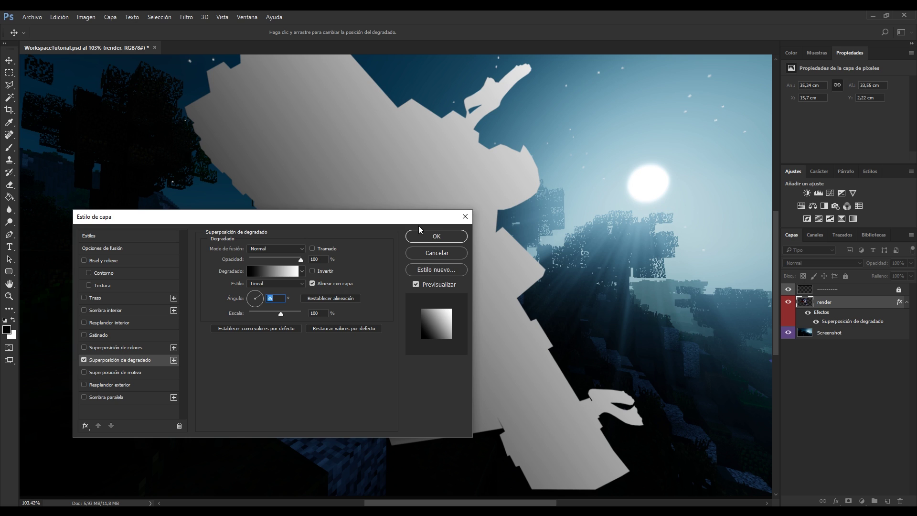
{"action": "left_click_drag", "start_coordinate": [416, 220], "coordinate": [737, 221]}
{"action": "left_click_drag", "start_coordinate": [640, 294], "coordinate": [642, 294]}
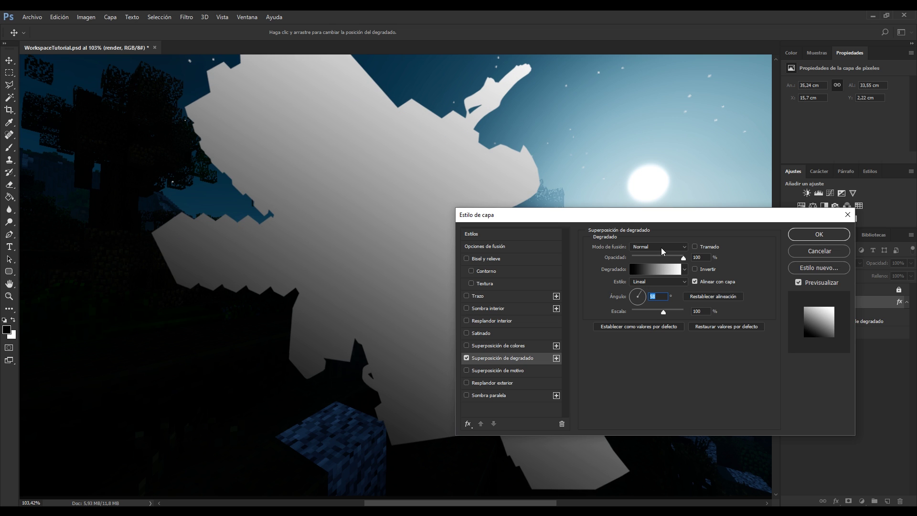
Step: Set the gradient overlay's blend mode to Superponer with 81% opacity and apply the layer style
{"action": "left_click", "coordinate": [661, 246]}
{"action": "left_click", "coordinate": [659, 337]}
{"action": "left_click_drag", "start_coordinate": [617, 220], "coordinate": [730, 189]}
{"action": "left_click_drag", "start_coordinate": [796, 225], "coordinate": [853, 230]}
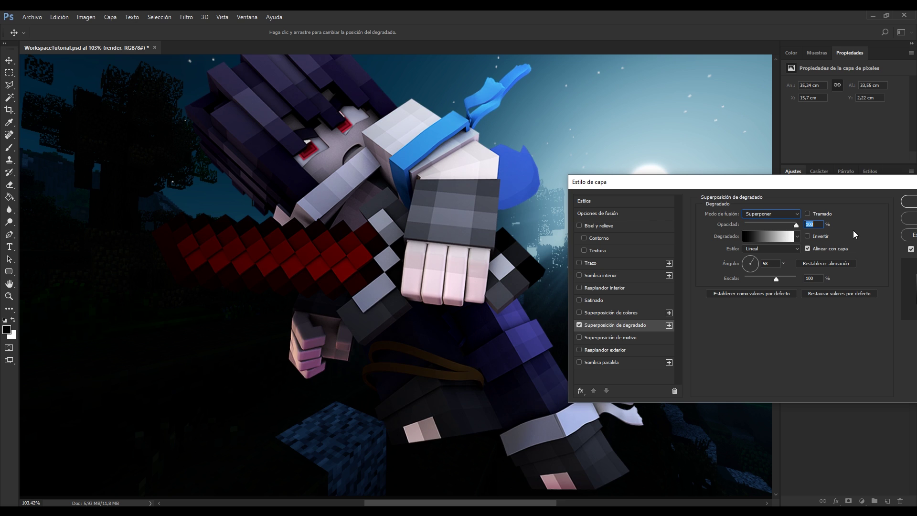
{"action": "left_click_drag", "start_coordinate": [796, 225], "coordinate": [791, 228]}
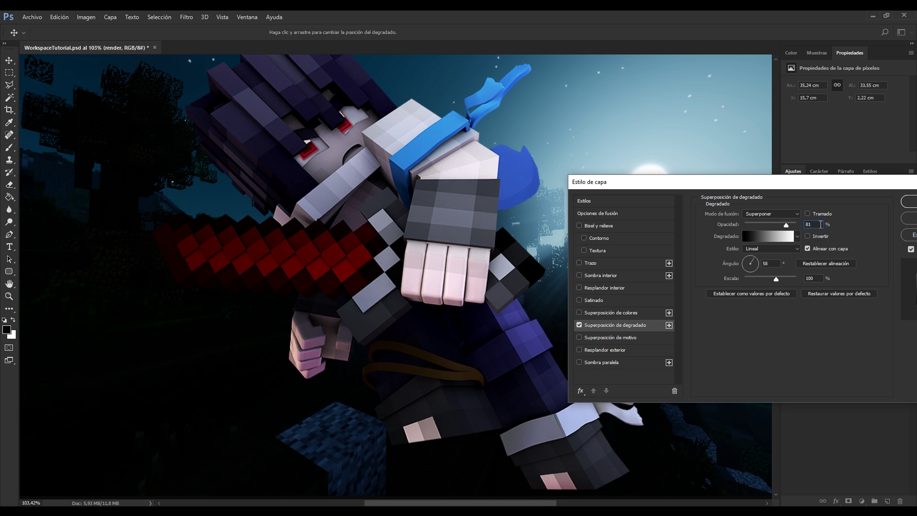
{"action": "key", "text": "Return"}
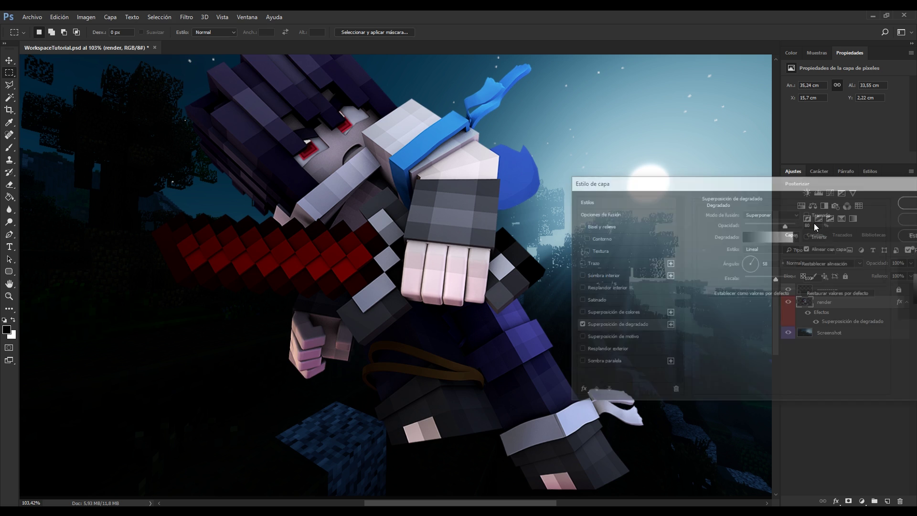
Step: Reopen the render layer's Gradient Overlay settings and lower the opacity slightly
{"action": "right_click", "coordinate": [831, 306]}
{"action": "left_click", "coordinate": [707, 68]}
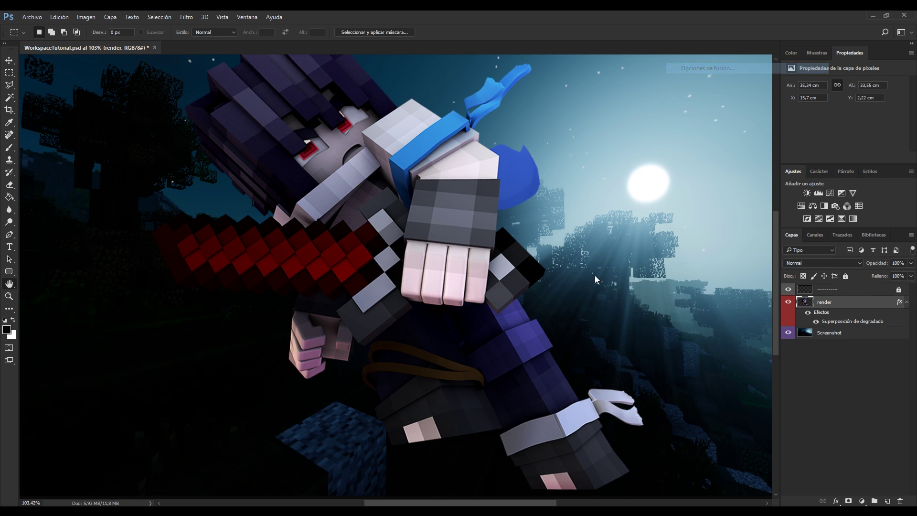
{"action": "left_click", "coordinate": [735, 258]}
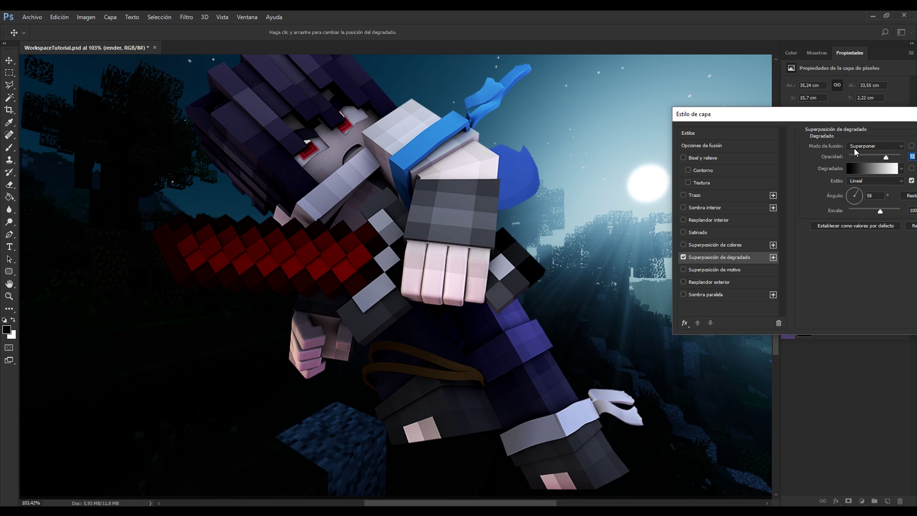
Step: Add an Inner Glow (Resplandor interior) to the render layer with default values and a solid white colour
{"action": "left_click", "coordinate": [707, 222]}
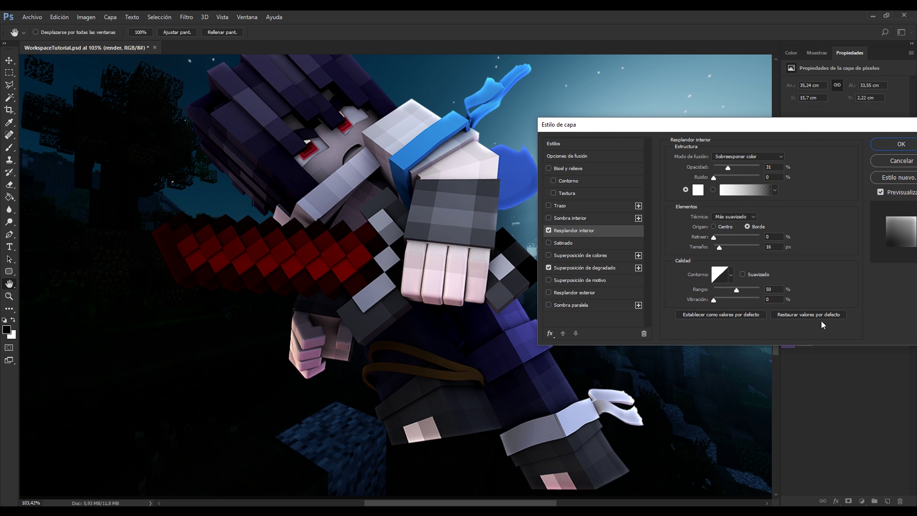
{"action": "left_click", "coordinate": [823, 314]}
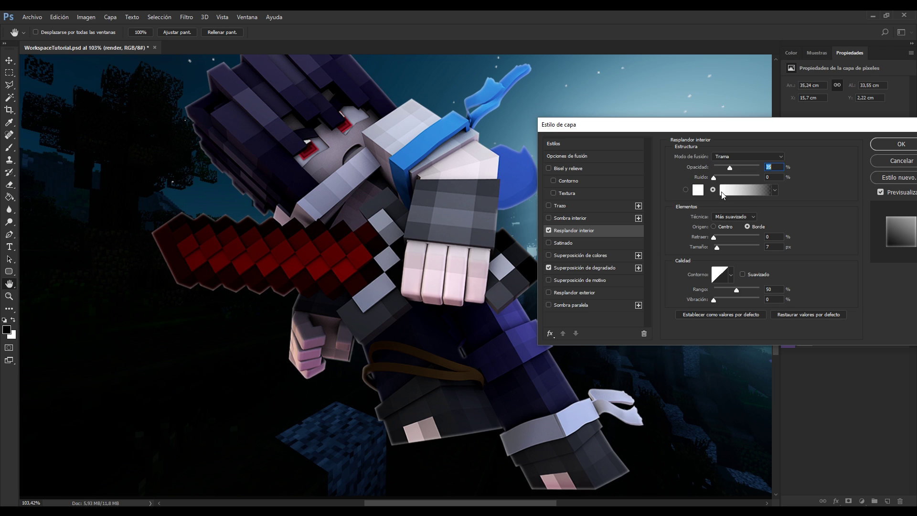
{"action": "left_click", "coordinate": [687, 190]}
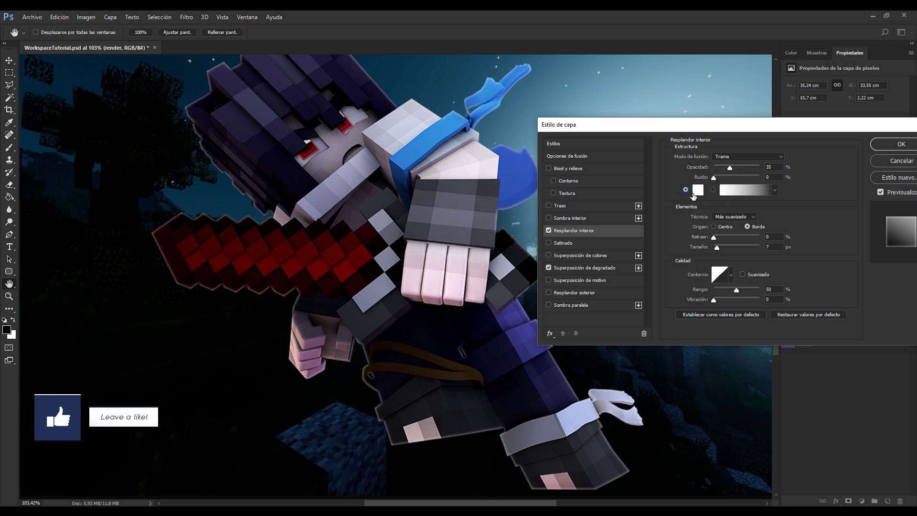
Step: Try the inner glow in Sobreexpos. lineal (Añadir) mode with 60% opacity and a size of 62 px
{"action": "left_click", "coordinate": [747, 156]}
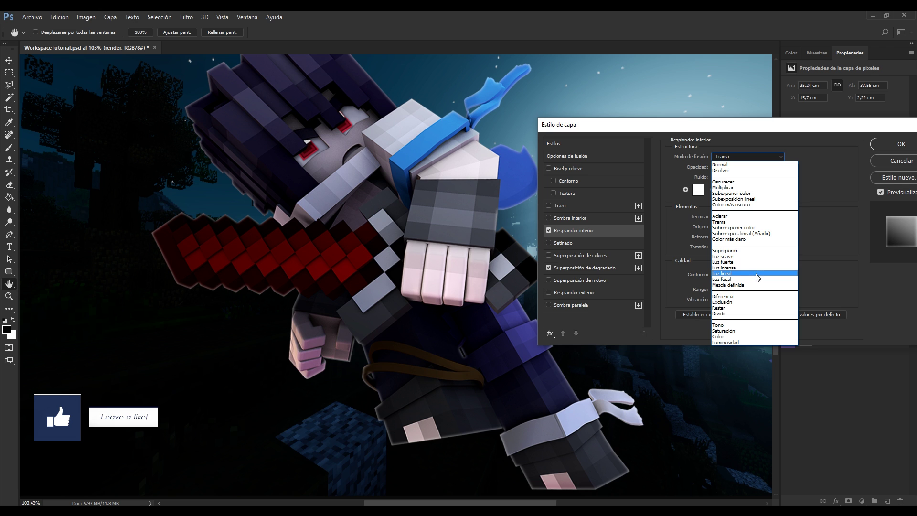
{"action": "left_click", "coordinate": [758, 233]}
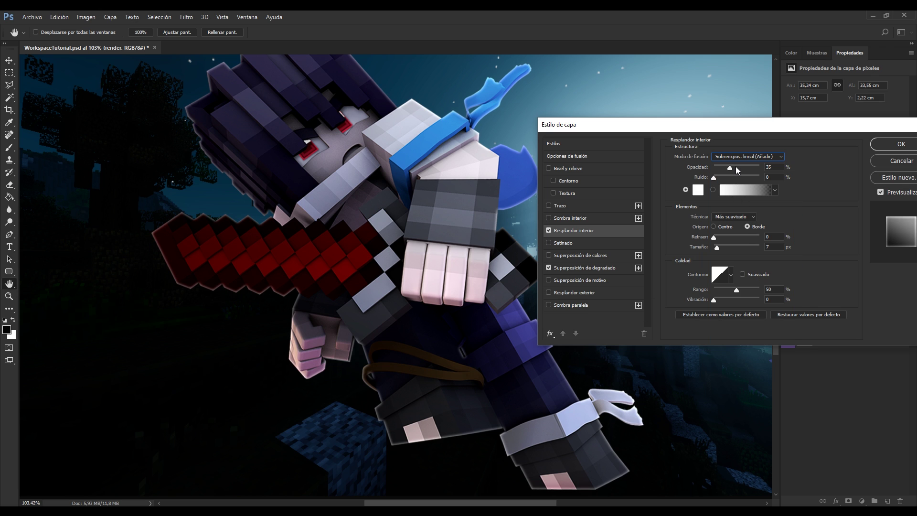
{"action": "mouse_move", "coordinate": [736, 166]}
{"action": "left_mouse_down"}
{"action": "mouse_move", "coordinate": [769, 159]}
{"action": "mouse_move", "coordinate": [742, 168]}
{"action": "left_mouse_up"}
{"action": "left_click_drag", "start_coordinate": [717, 248], "coordinate": [727, 247]}
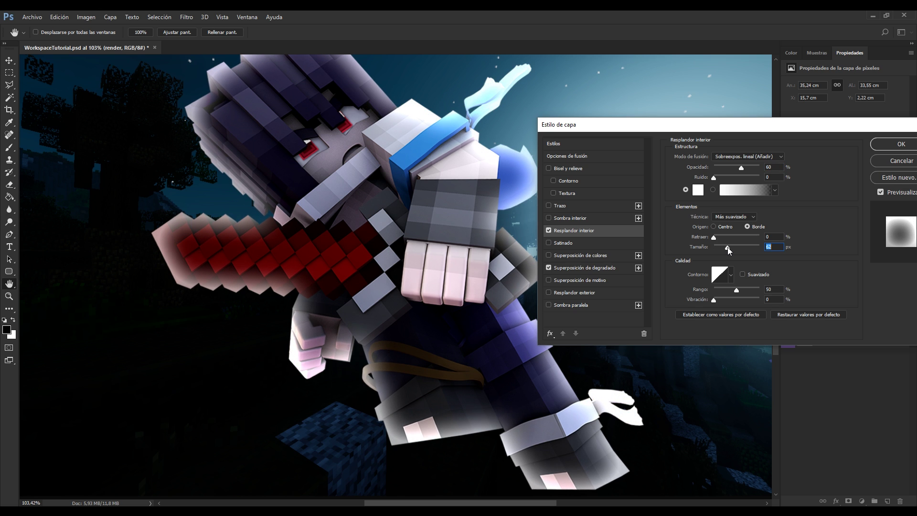
Step: Set the inner glow's blend mode to Sobreexponer color and reduce its size to 27 px
{"action": "left_click", "coordinate": [765, 157]}
{"action": "left_click", "coordinate": [745, 223]}
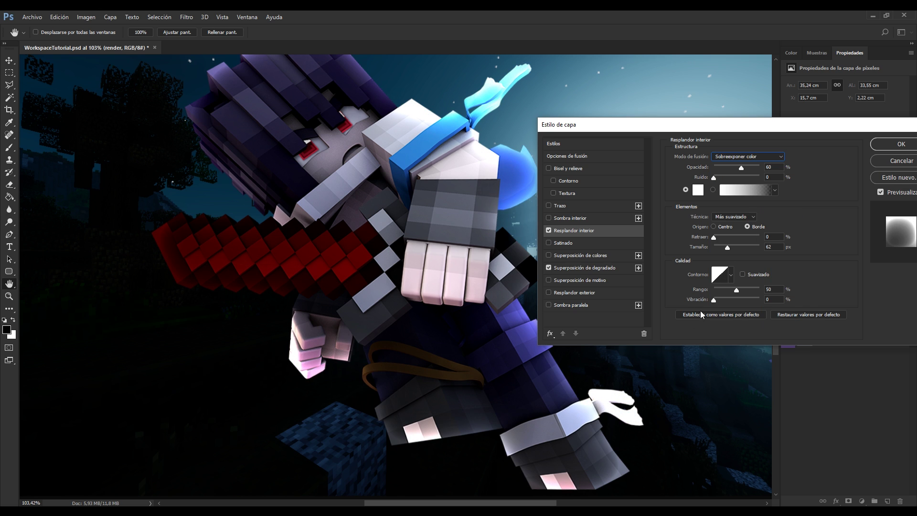
{"action": "left_click_drag", "start_coordinate": [727, 247], "coordinate": [722, 247]}
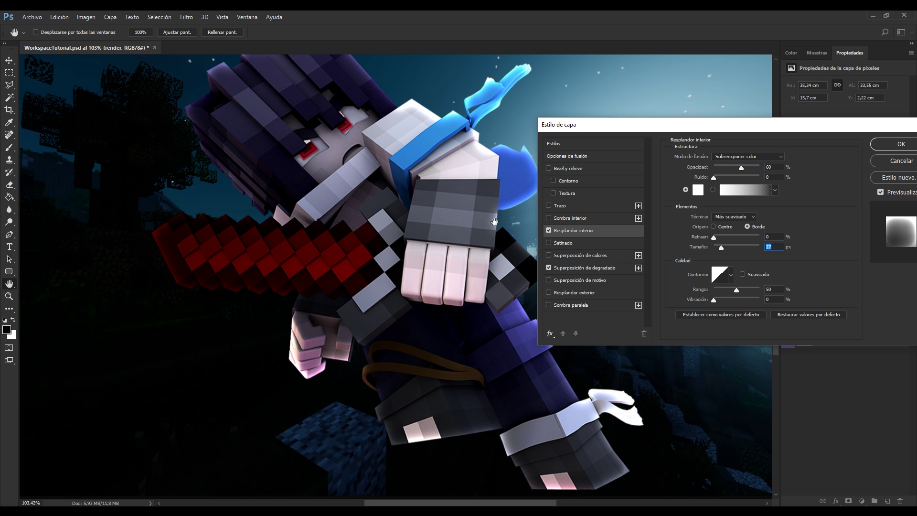
Step: Set the inner glow's choke (Retraer) to 13%, its size to 16 px and its opacity to 42%
{"action": "left_click_drag", "start_coordinate": [679, 125], "coordinate": [148, 153]}
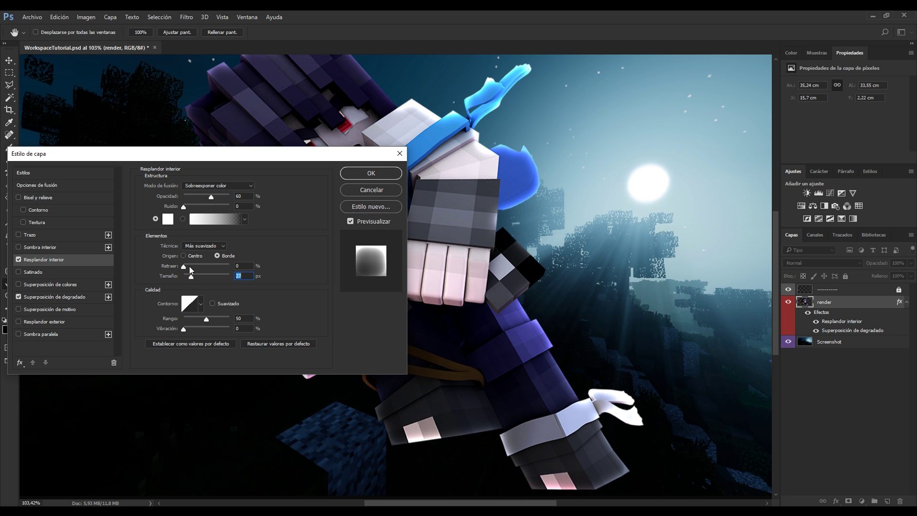
{"action": "left_click_drag", "start_coordinate": [188, 265], "coordinate": [188, 276]}
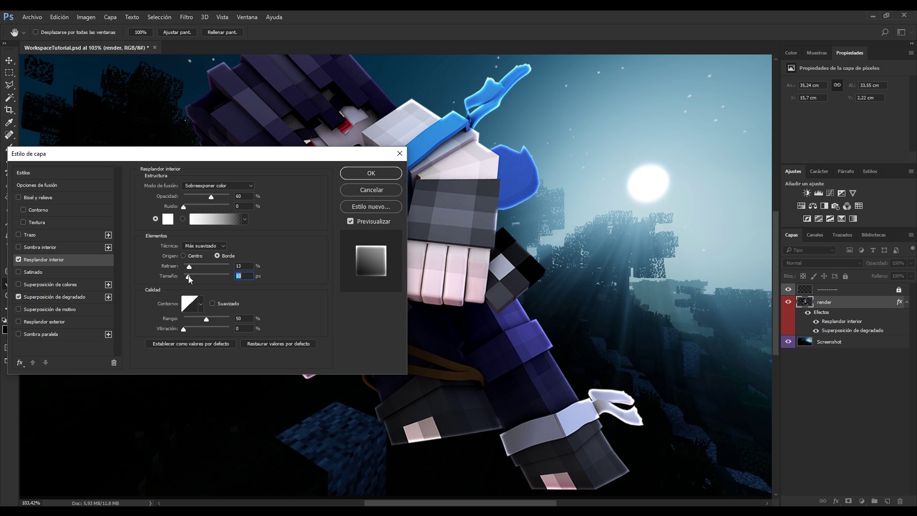
{"action": "left_click", "coordinate": [201, 197]}
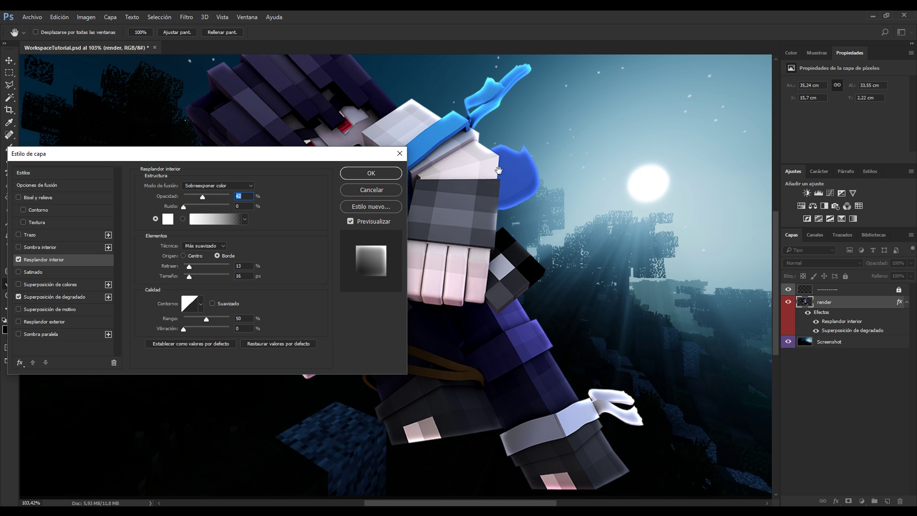
{"action": "left_click_drag", "start_coordinate": [267, 160], "coordinate": [319, 257]}
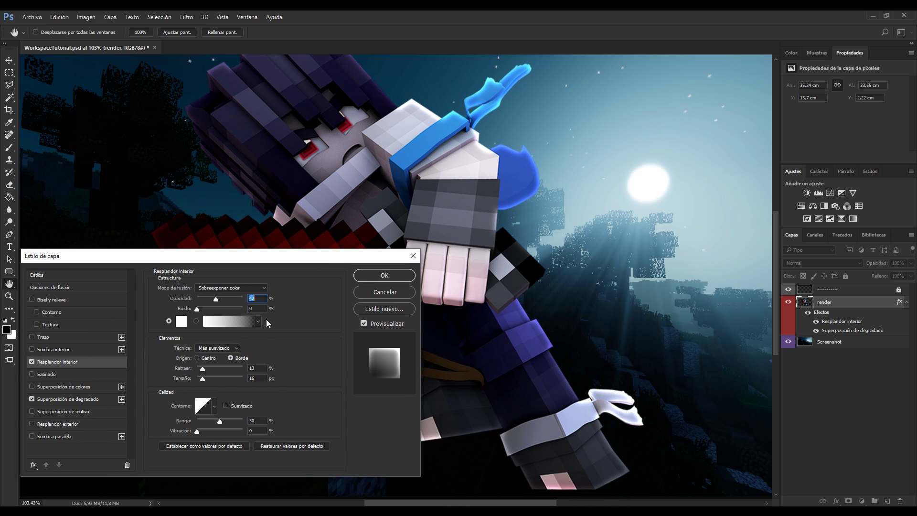
Step: Fine-tune the inner glow to 35% opacity and a size of 24 px
{"action": "left_click_drag", "start_coordinate": [217, 299], "coordinate": [214, 298]}
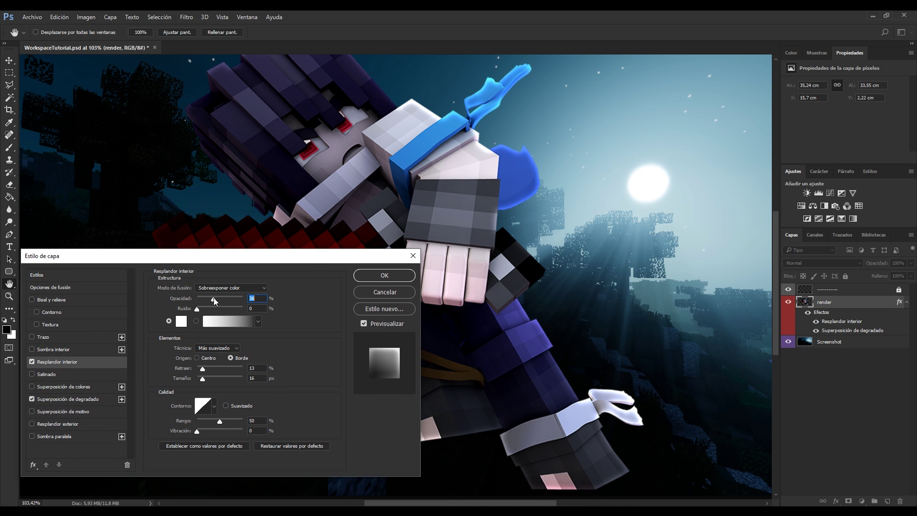
{"action": "left_click_drag", "start_coordinate": [210, 379], "coordinate": [204, 376]}
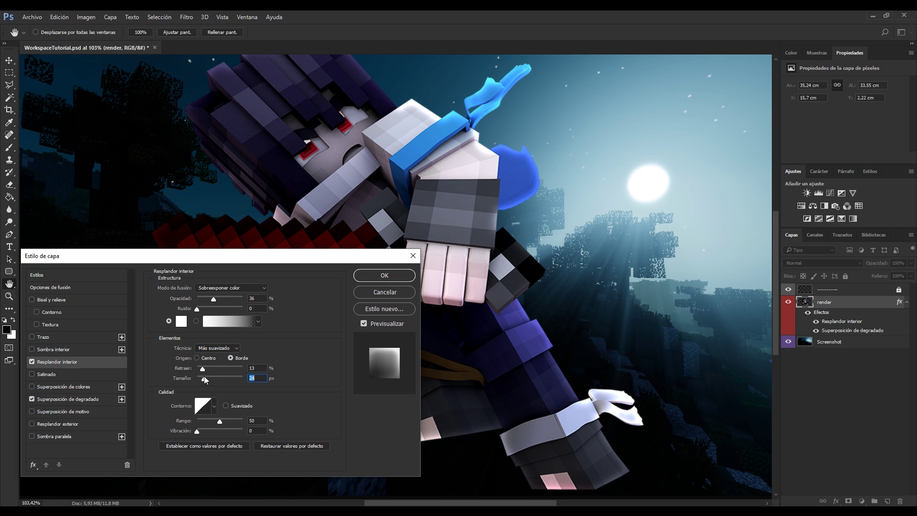
{"action": "left_click_drag", "start_coordinate": [214, 301], "coordinate": [213, 300]}
{"action": "left_click_drag", "start_coordinate": [217, 261], "coordinate": [727, 172]}
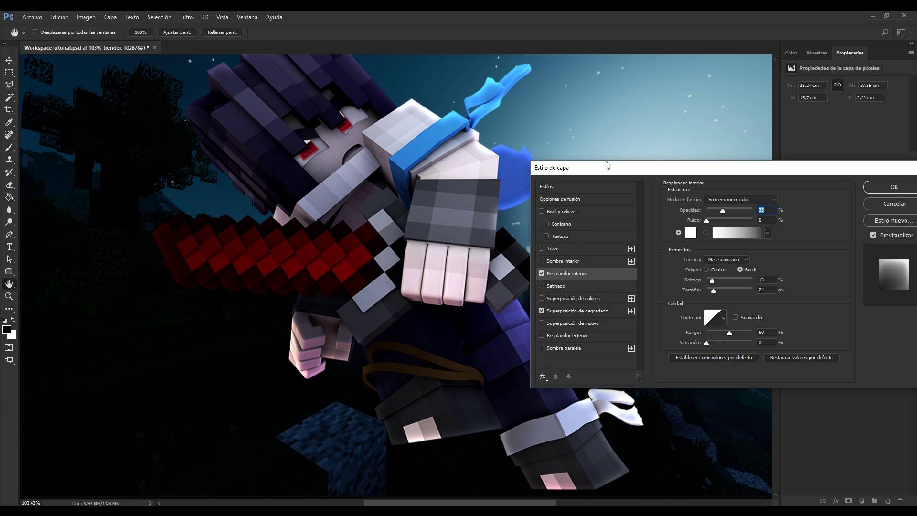
Step: Add a colour overlay (Superposición de colores) to the render in Superponer mode using the blue 3975c6
{"action": "left_click", "coordinate": [541, 299]}
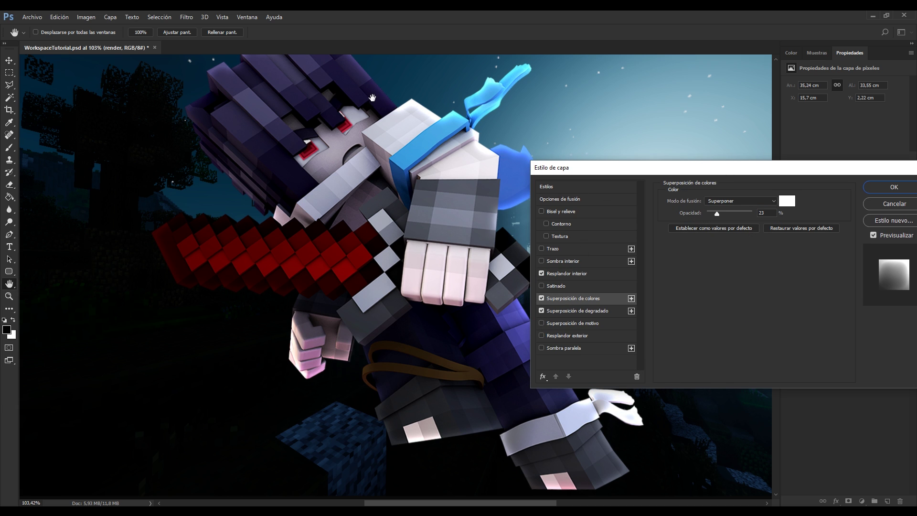
{"action": "left_click_drag", "start_coordinate": [656, 171], "coordinate": [186, 278]}
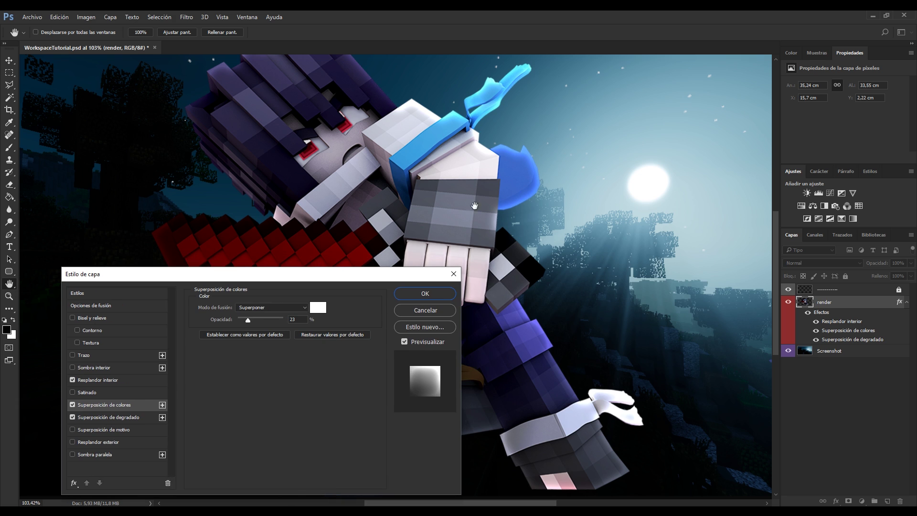
{"action": "left_click_drag", "start_coordinate": [289, 275], "coordinate": [687, 147]}
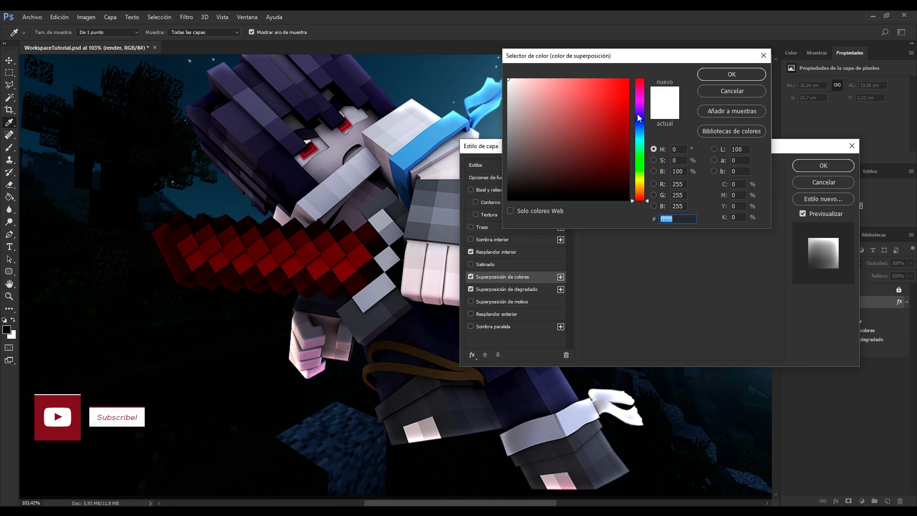
{"action": "left_click_drag", "start_coordinate": [640, 125], "coordinate": [641, 128]}
{"action": "left_click_drag", "start_coordinate": [613, 93], "coordinate": [594, 106]}
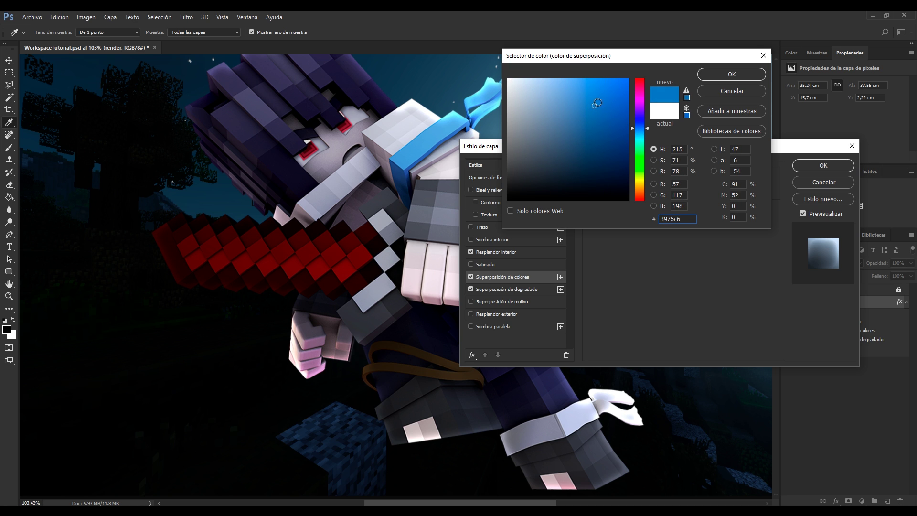
{"action": "left_click", "coordinate": [749, 74]}
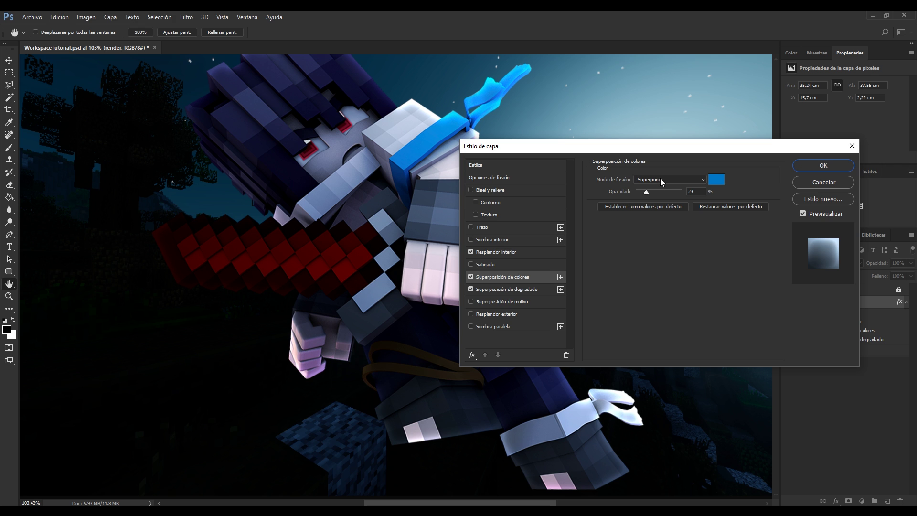
Step: Try the blue colour overlay at full opacity and settle it at 28%
{"action": "left_click_drag", "start_coordinate": [646, 192], "coordinate": [684, 191]}
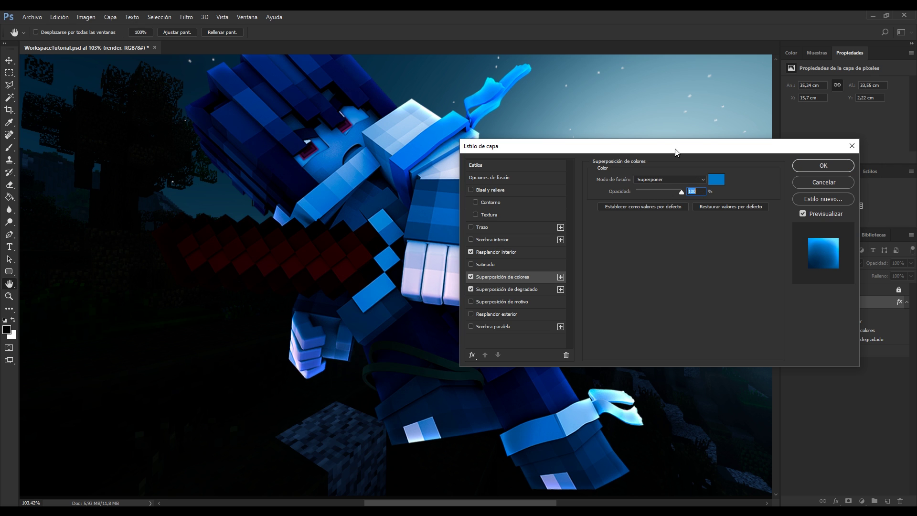
{"action": "left_click_drag", "start_coordinate": [673, 144], "coordinate": [812, 98]}
{"action": "mouse_move", "coordinate": [796, 146]}
{"action": "left_mouse_down"}
{"action": "mouse_move", "coordinate": [782, 148]}
{"action": "mouse_move", "coordinate": [789, 147]}
{"action": "left_mouse_up"}
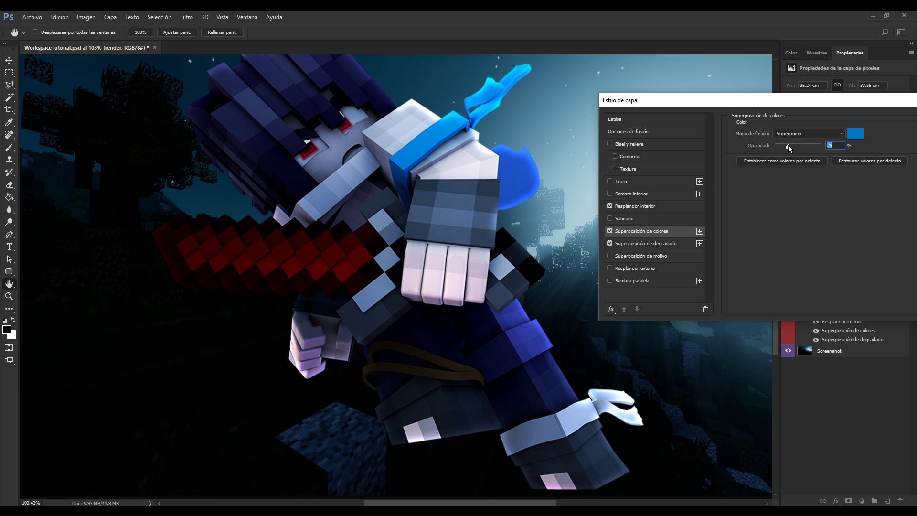
Step: Add a Satinado effect in black Multiplicar mode with 15% opacity, 20 px distance and 70 px size
{"action": "left_click", "coordinate": [631, 220]}
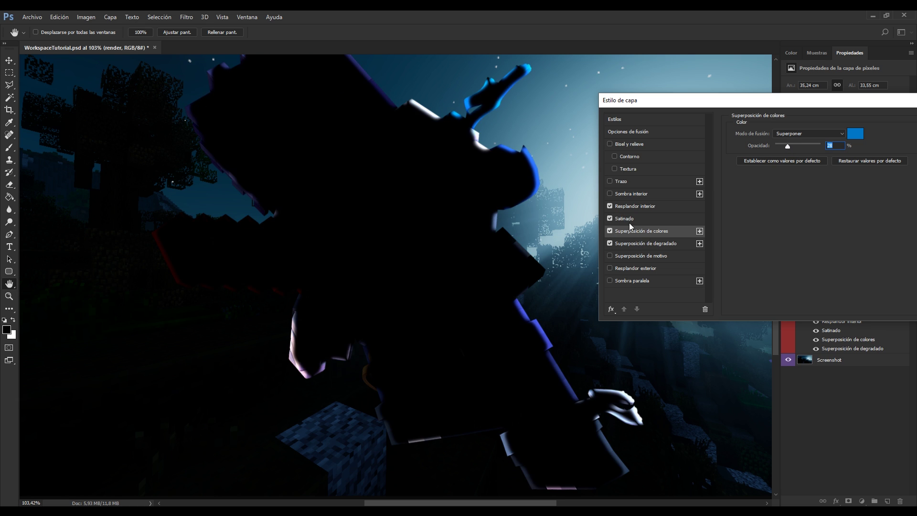
{"action": "left_click", "coordinate": [843, 220]}
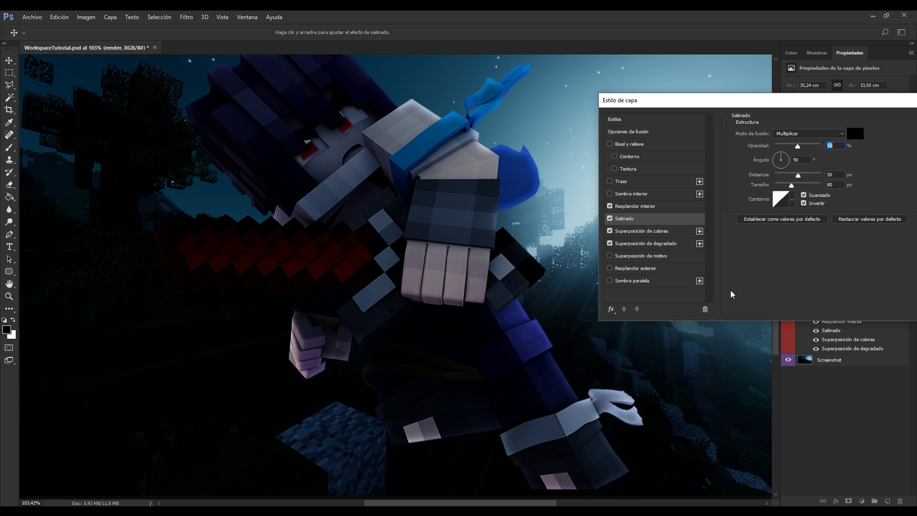
{"action": "left_click", "coordinate": [843, 134]}
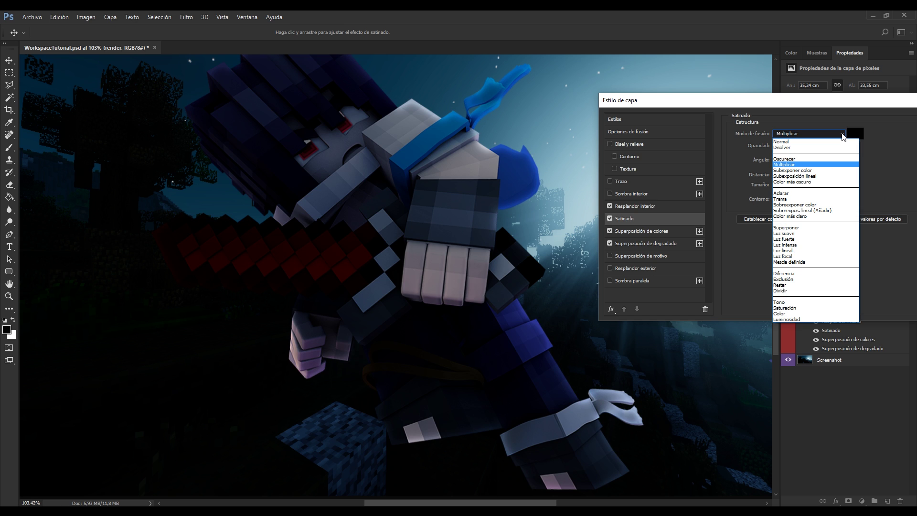
{"action": "left_click", "coordinate": [843, 135]}
{"action": "mouse_move", "coordinate": [797, 145]}
{"action": "left_mouse_down"}
{"action": "mouse_move", "coordinate": [817, 146]}
{"action": "mouse_move", "coordinate": [791, 148]}
{"action": "left_mouse_up"}
{"action": "left_click_drag", "start_coordinate": [790, 186], "coordinate": [781, 146]}
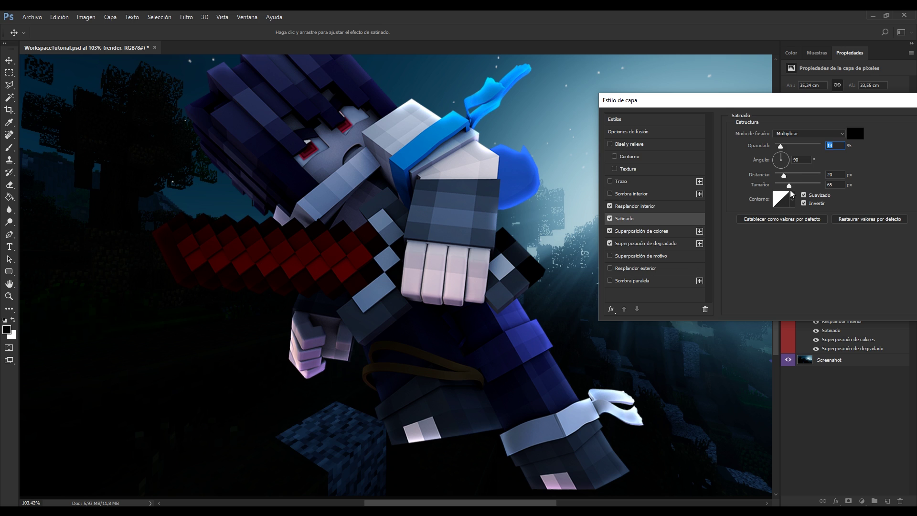
{"action": "mouse_move", "coordinate": [790, 190]}
{"action": "left_mouse_down"}
{"action": "mouse_move", "coordinate": [777, 188]}
{"action": "mouse_move", "coordinate": [791, 193]}
{"action": "left_mouse_up"}
{"action": "left_click_drag", "start_coordinate": [781, 148], "coordinate": [783, 149]}
Step: Try a pattern overlay (Superposición de motivo) on the render with the Normal blend mode and review the pattern choices
{"action": "left_click", "coordinate": [610, 256]}
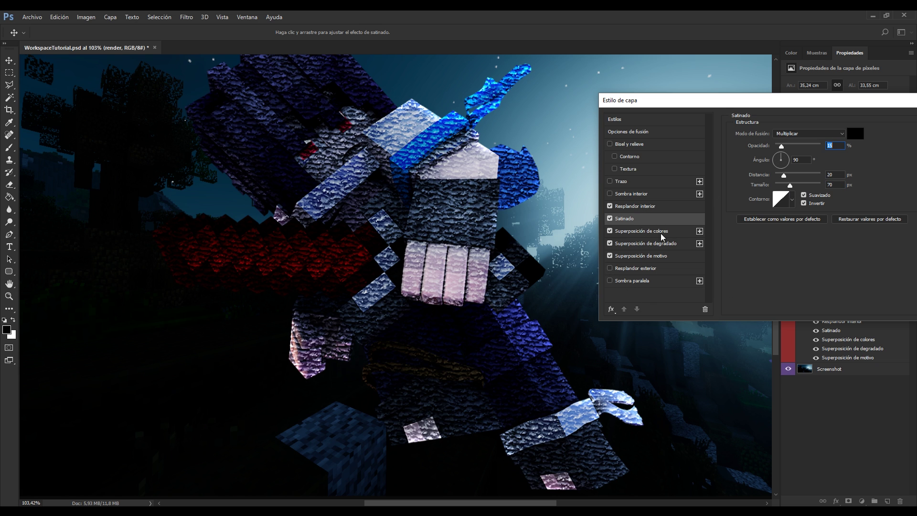
{"action": "left_click", "coordinate": [641, 256]}
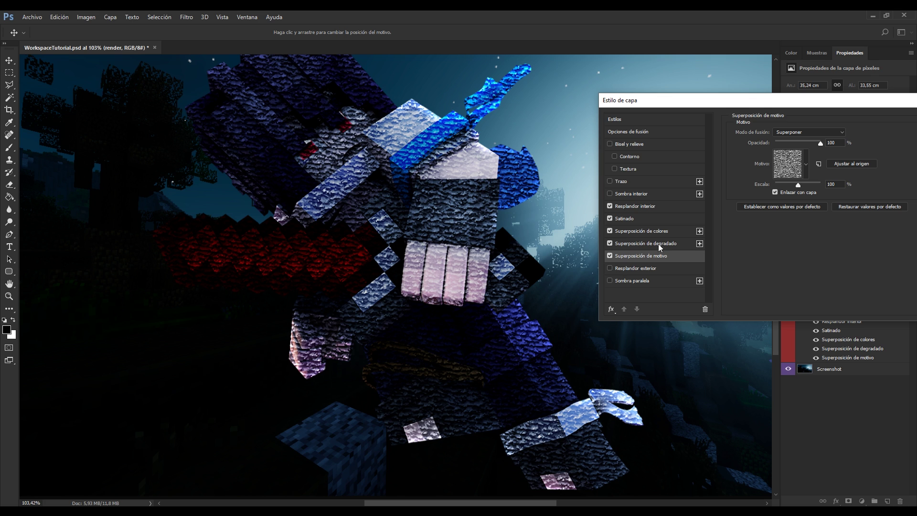
{"action": "left_click", "coordinate": [798, 170]}
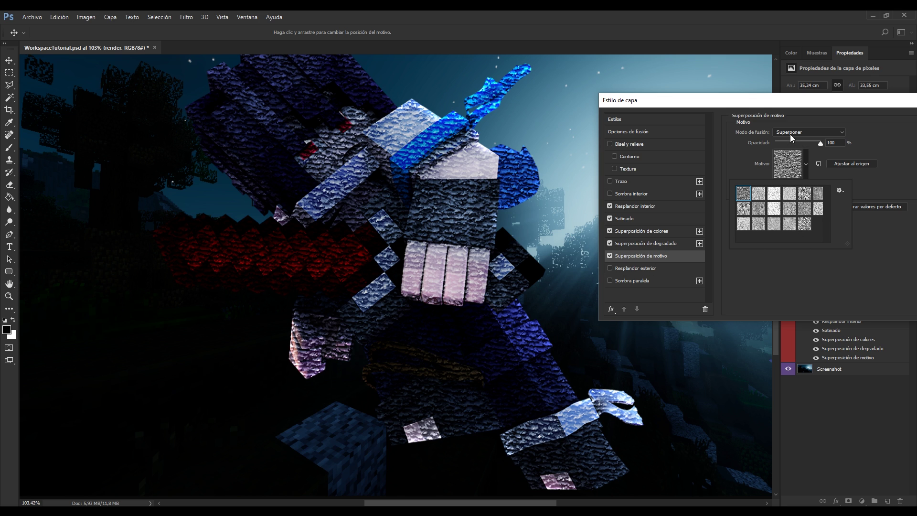
{"action": "left_click", "coordinate": [865, 205]}
{"action": "left_click", "coordinate": [806, 164]}
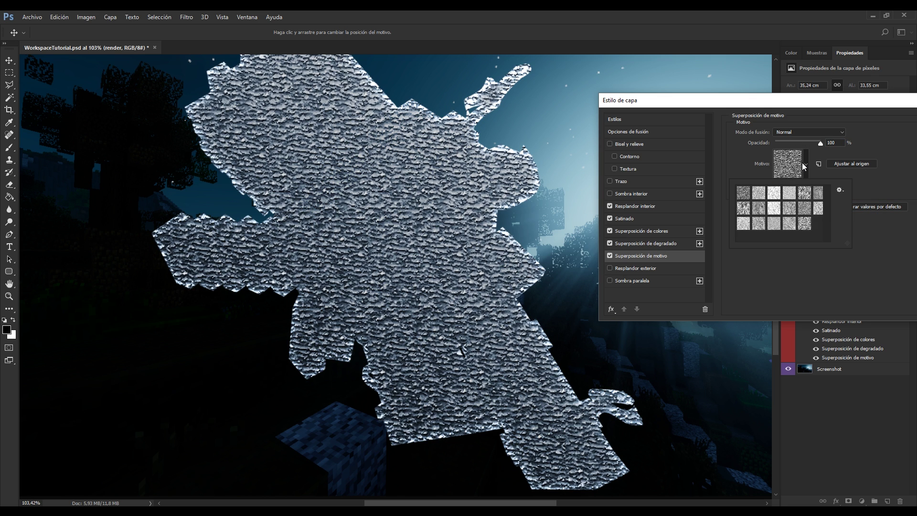
Step: Browse the available pattern sets and choose Papel en escala de grises
{"action": "left_click", "coordinate": [840, 190]}
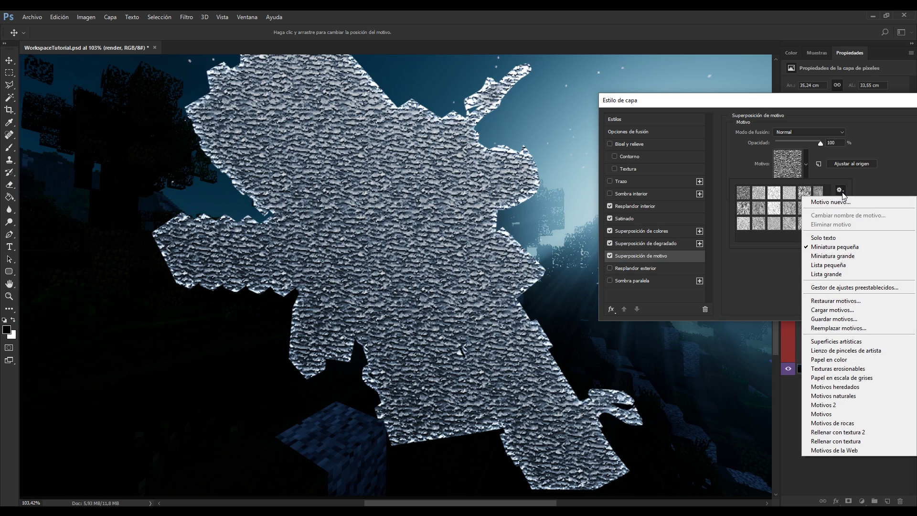
{"action": "left_click", "coordinate": [843, 193]}
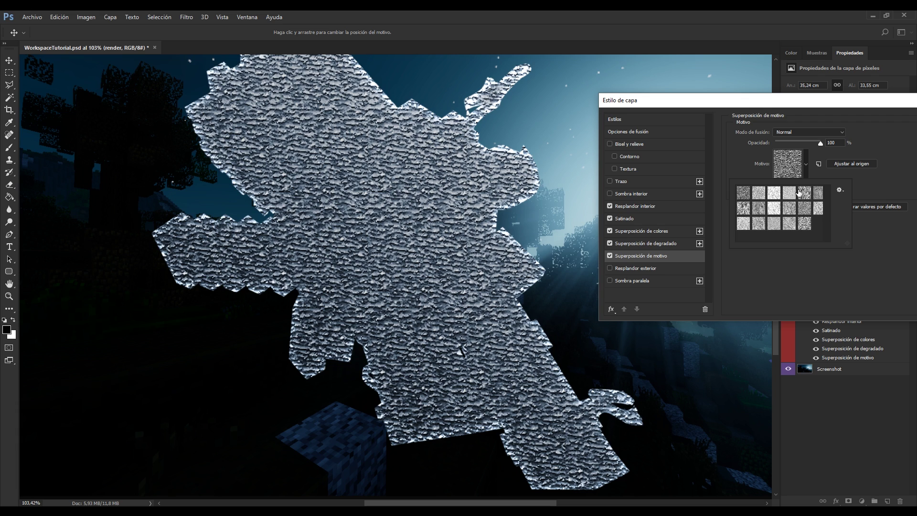
{"action": "left_click", "coordinate": [840, 190]}
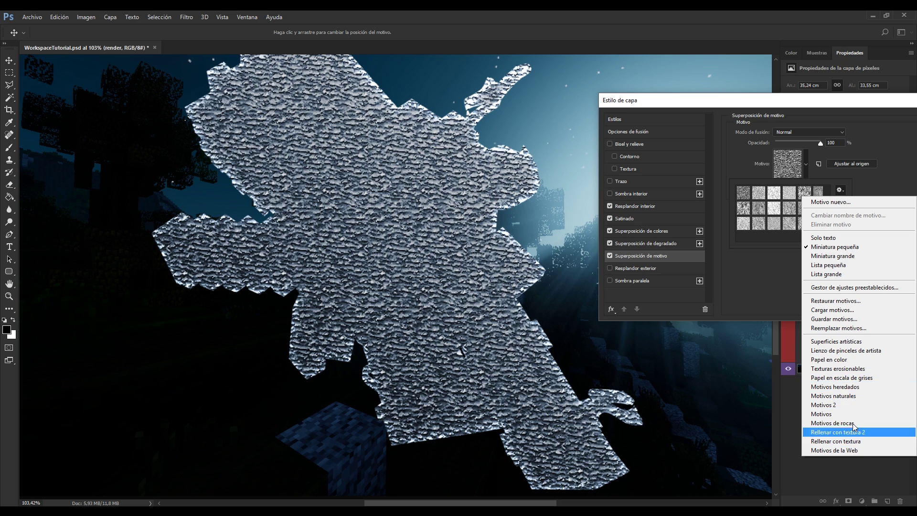
{"action": "left_click", "coordinate": [850, 378]}
{"action": "left_click", "coordinate": [475, 203]}
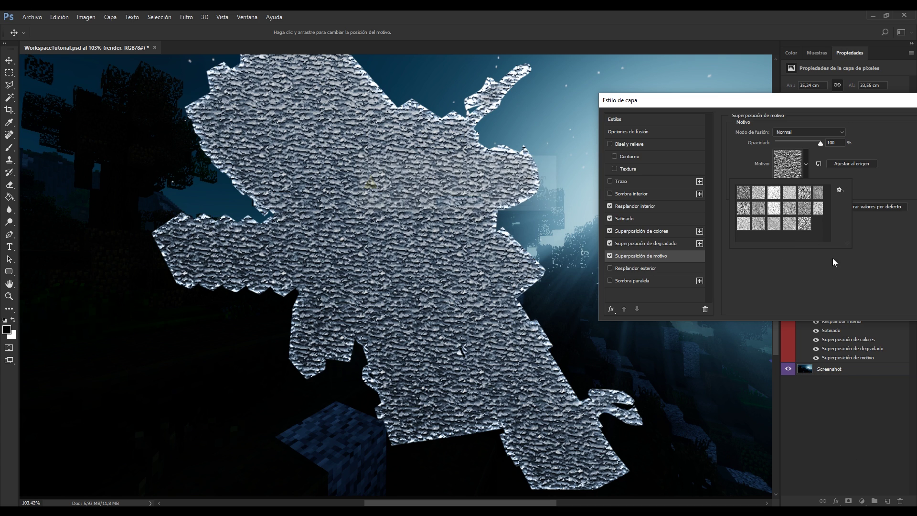
Step: Try the pattern overlay at 18% opacity in Normal mode, and turn the effect off
{"action": "left_click", "coordinate": [789, 163]}
{"action": "left_click", "coordinate": [784, 143]}
{"action": "left_click", "coordinate": [788, 134]}
{"action": "left_click", "coordinate": [789, 135]}
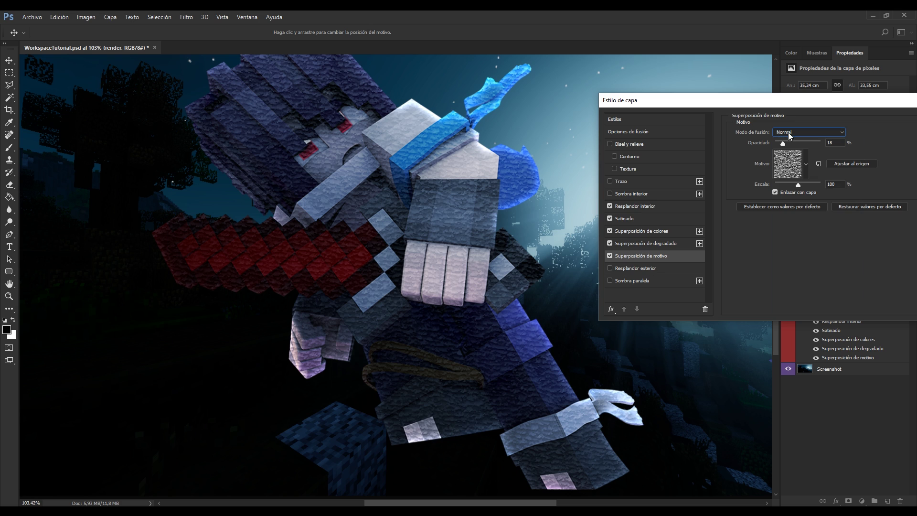
{"action": "left_click", "coordinate": [610, 256]}
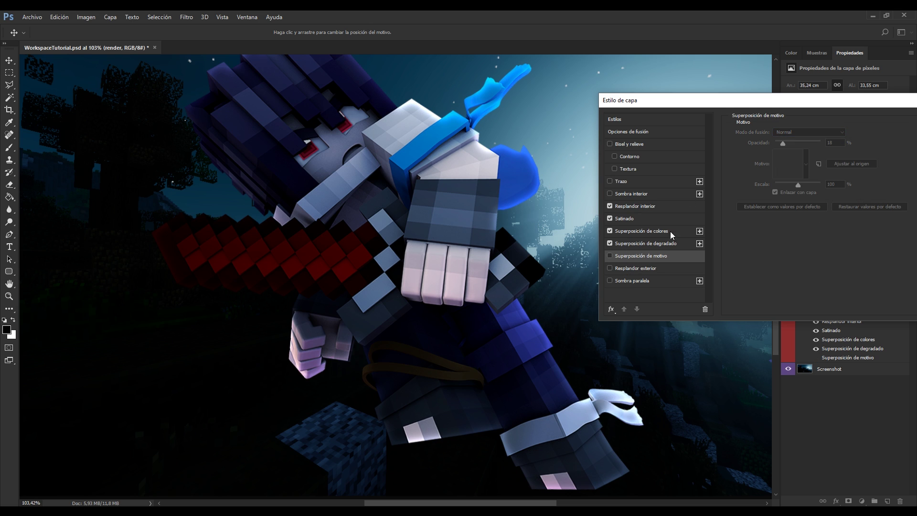
Step: Enable Bisel y relieve on the render and aim its light at a 48° angle and 11° altitude
{"action": "left_click", "coordinate": [610, 144]}
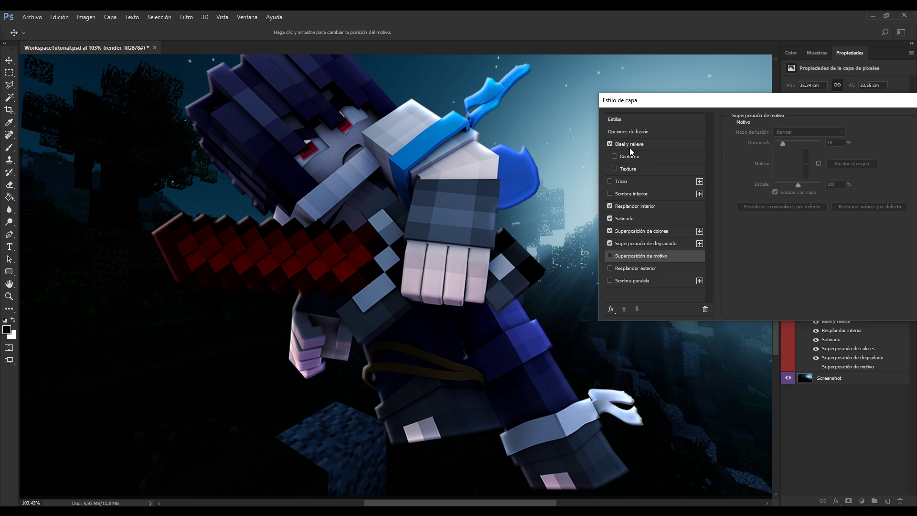
{"action": "left_click", "coordinate": [630, 147]}
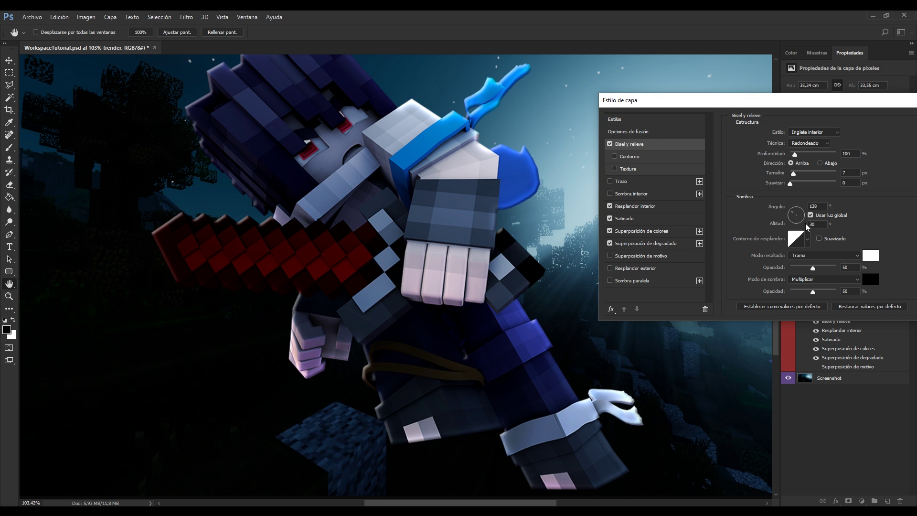
{"action": "left_click", "coordinate": [802, 211]}
{"action": "left_click_drag", "start_coordinate": [803, 216], "coordinate": [797, 207]}
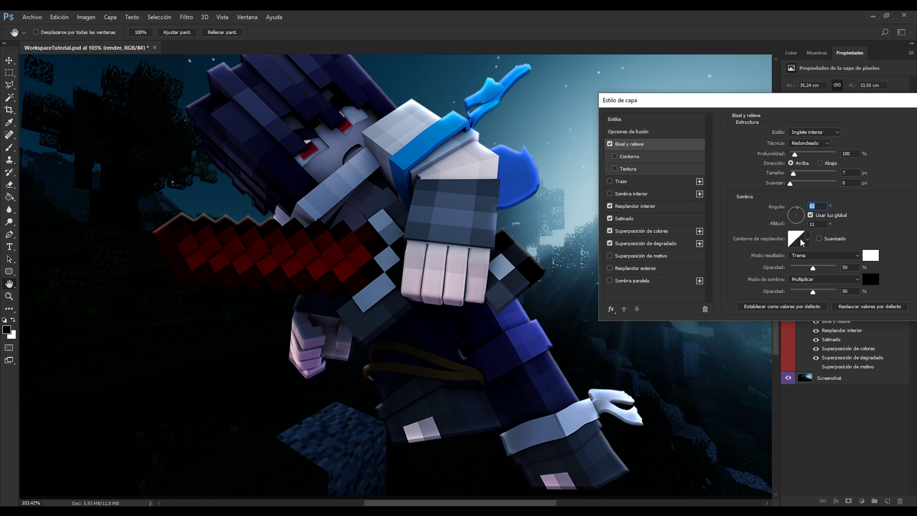
{"action": "left_click", "coordinate": [802, 211]}
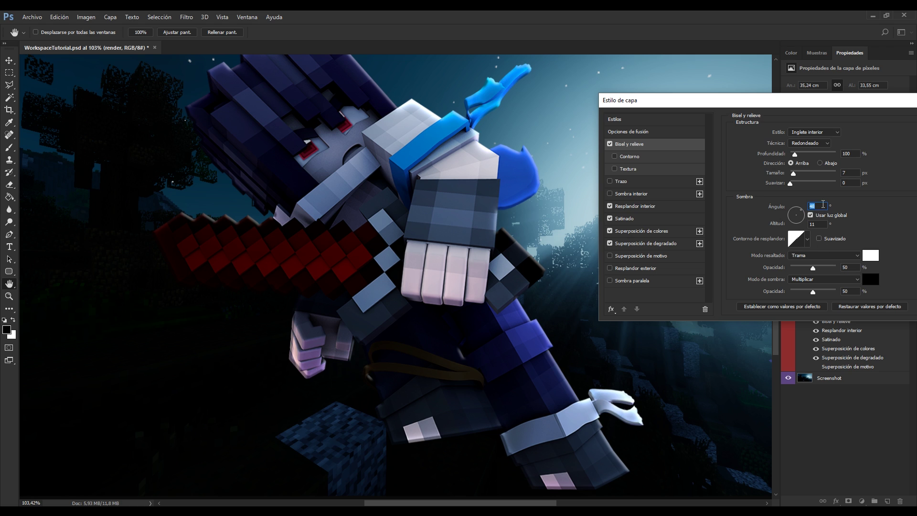
Step: Set the bevel's depth to 74% and its highlight to Sobreexponer color mode with 91% opacity
{"action": "left_click_drag", "start_coordinate": [796, 156], "coordinate": [793, 152]}
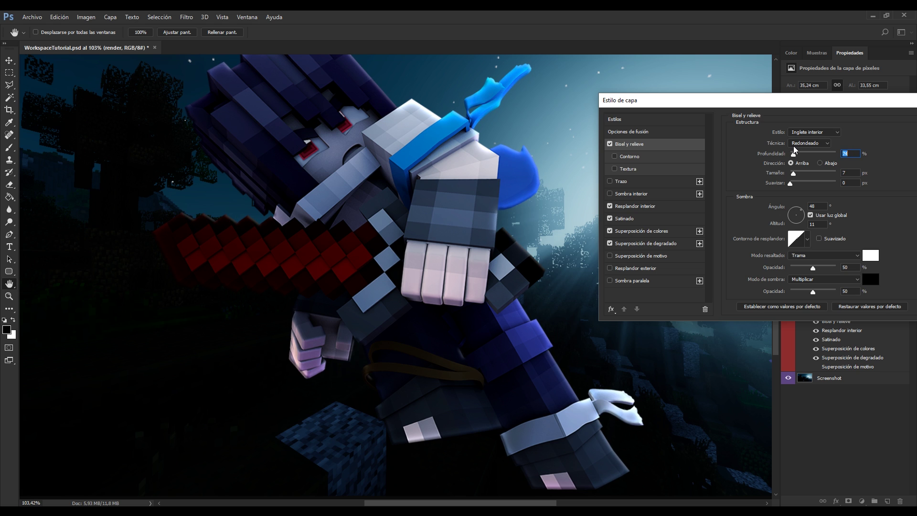
{"action": "left_click", "coordinate": [814, 256]}
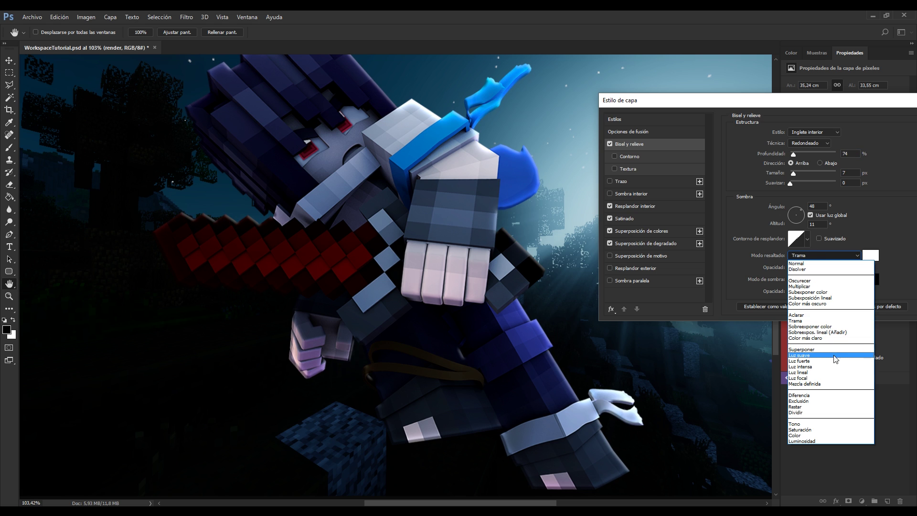
{"action": "left_click", "coordinate": [837, 327]}
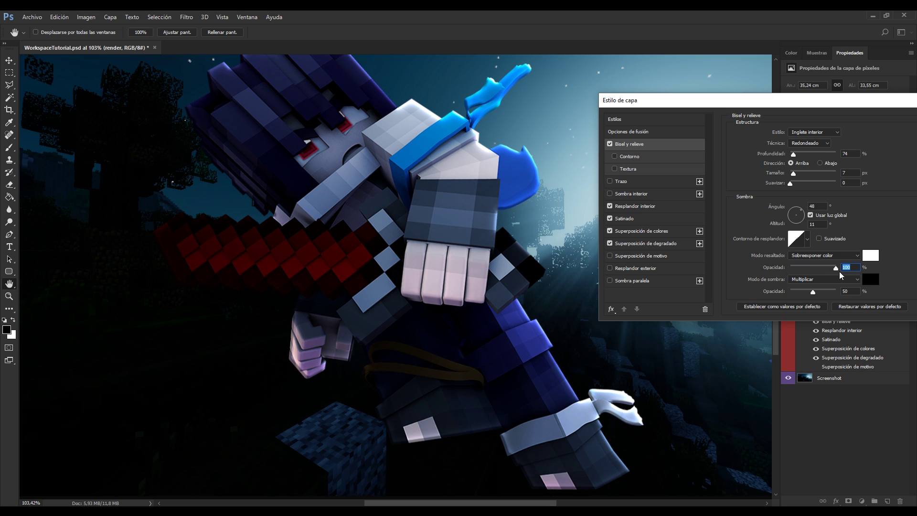
{"action": "left_click_drag", "start_coordinate": [835, 268], "coordinate": [832, 269]}
Step: Set the bevel's depth to 126% and its softening (Suavizar) to 6 px, and apply the layer styles
{"action": "left_click_drag", "start_coordinate": [796, 156], "coordinate": [799, 153]}
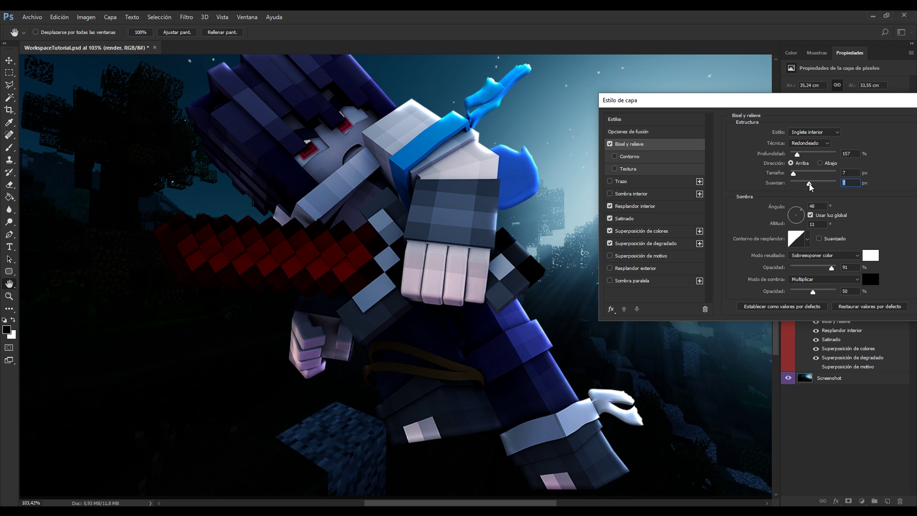
{"action": "mouse_move", "coordinate": [790, 184]}
{"action": "left_mouse_down"}
{"action": "mouse_move", "coordinate": [911, 195]}
{"action": "mouse_move", "coordinate": [808, 185]}
{"action": "left_mouse_up"}
{"action": "left_click_drag", "start_coordinate": [796, 154], "coordinate": [795, 154]}
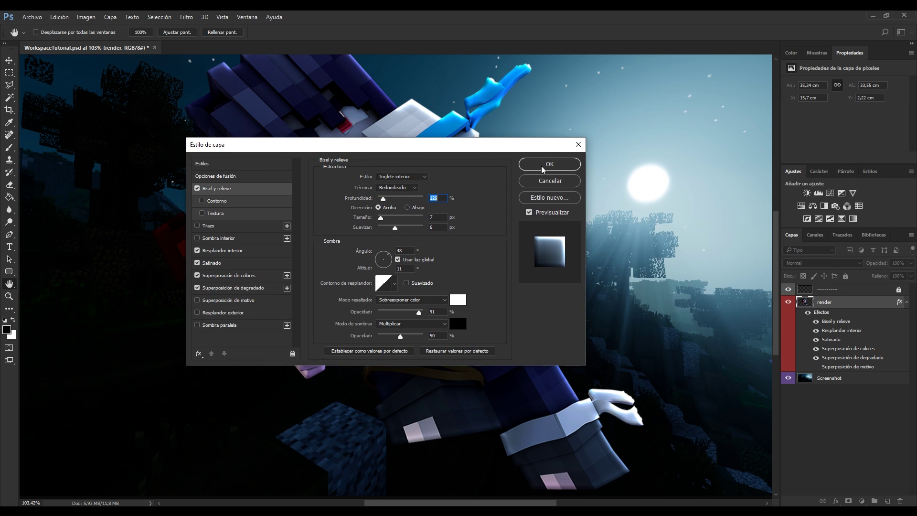
{"action": "left_click", "coordinate": [549, 165]}
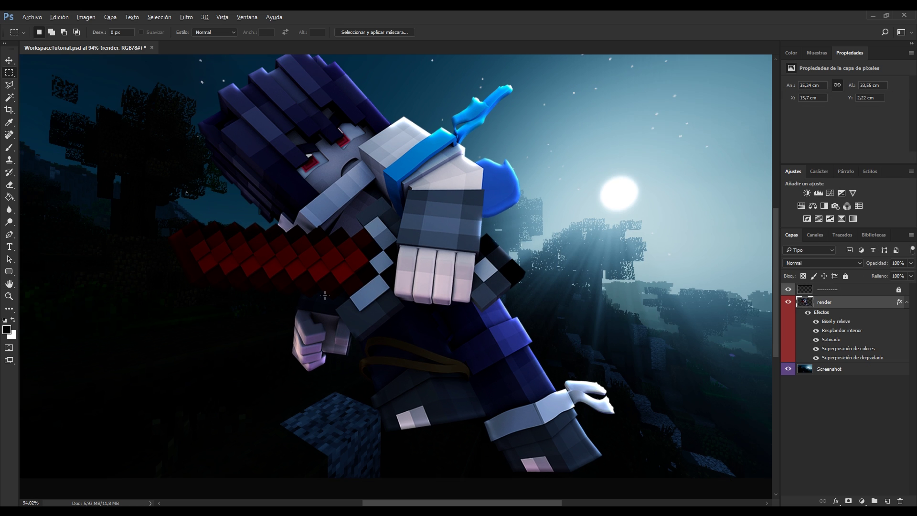
Step: Compare the render with its layer effects hidden and shown, examining the lighting up close and as a whole
{"action": "scroll", "coordinate": [324, 296], "scroll_direction": "down", "scroll_amount": 1}
{"action": "left_click", "coordinate": [808, 313]}
{"action": "scroll", "coordinate": [405, 227], "scroll_direction": "down", "scroll_amount": 1}
{"action": "scroll", "coordinate": [404, 227], "scroll_direction": "up", "scroll_amount": 6}
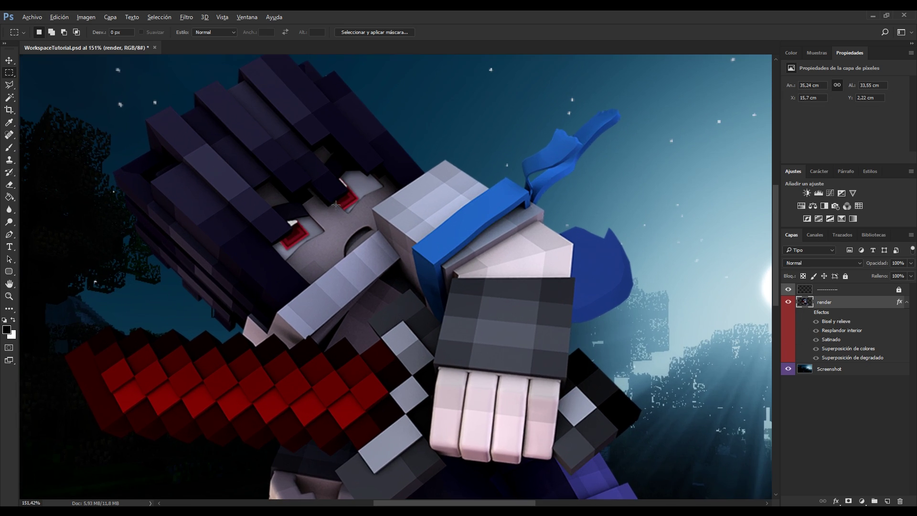
{"action": "scroll", "coordinate": [405, 227], "scroll_direction": "down", "scroll_amount": 6}
{"action": "scroll", "coordinate": [405, 227], "scroll_direction": "up", "scroll_amount": 1}
{"action": "scroll", "coordinate": [711, 296], "scroll_direction": "down", "scroll_amount": 1}
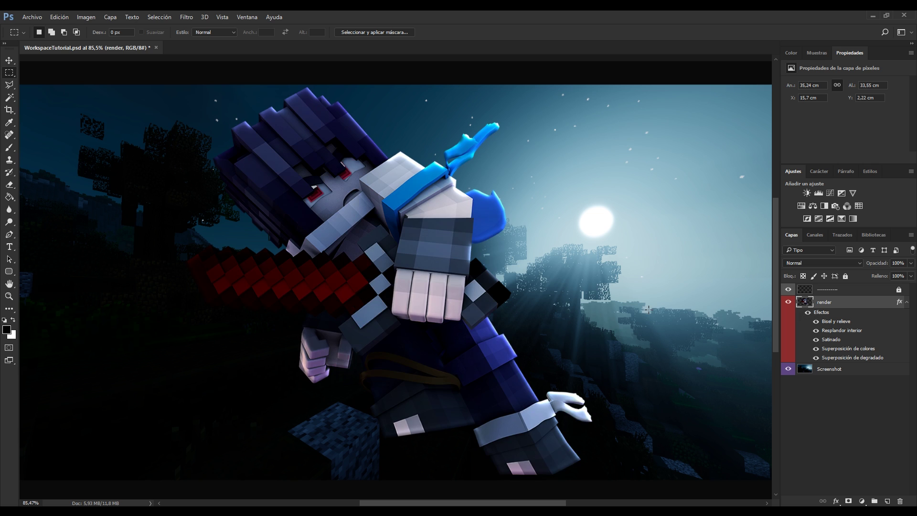
Step: Lower the render's Bisel y relieve highlight opacity to 56%, apply it, and collapse the layer's effects list
{"action": "right_click", "coordinate": [828, 305]}
{"action": "left_click", "coordinate": [711, 69]}
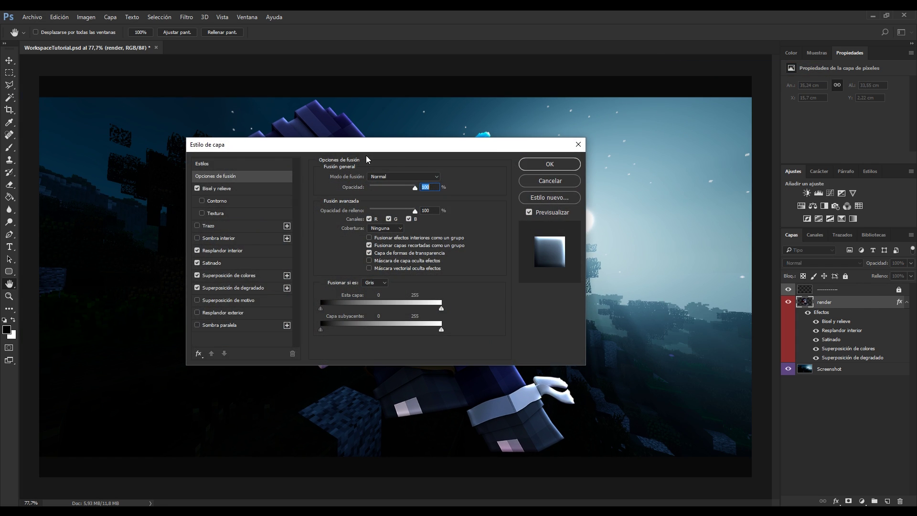
{"action": "left_click_drag", "start_coordinate": [367, 146], "coordinate": [707, 148]}
{"action": "left_click", "coordinate": [557, 191]}
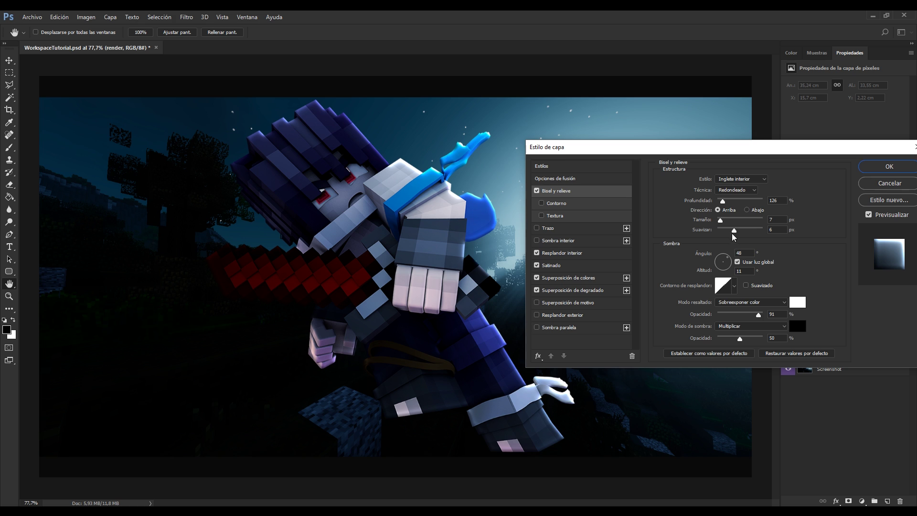
{"action": "left_click", "coordinate": [751, 315]}
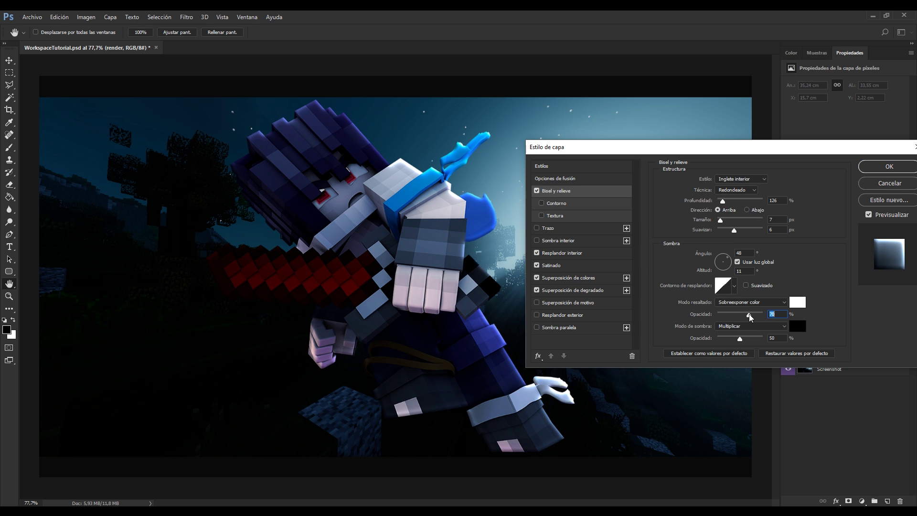
{"action": "left_click", "coordinate": [743, 315]}
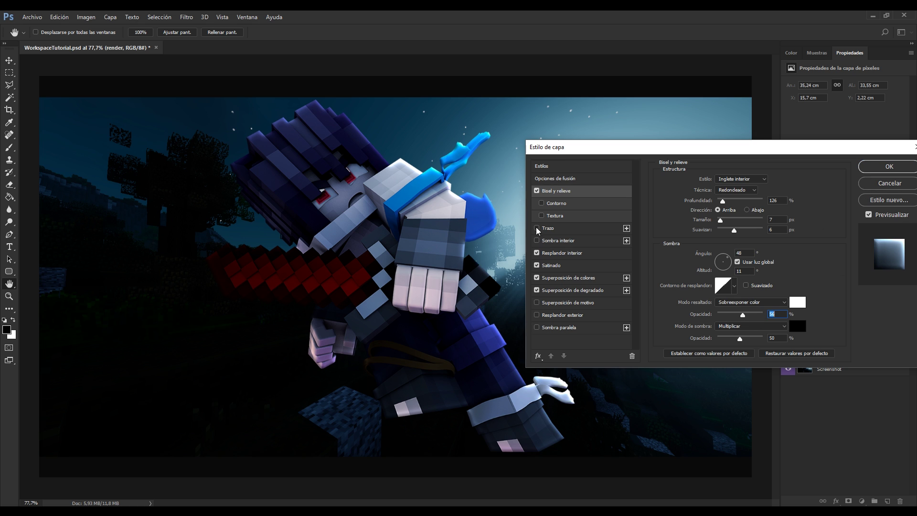
{"action": "left_click", "coordinate": [890, 167]}
{"action": "key", "text": "m"}
{"action": "right_click", "coordinate": [844, 302]}
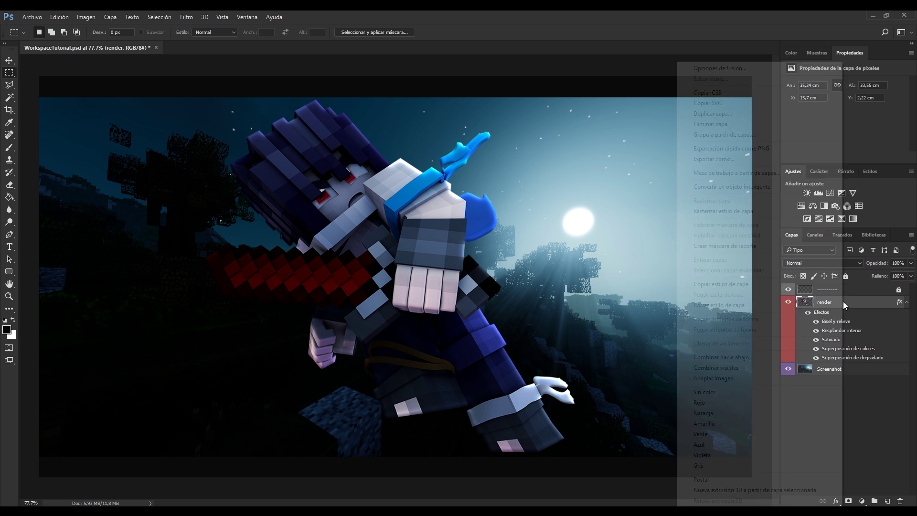
{"action": "left_click", "coordinate": [881, 306]}
{"action": "left_click", "coordinate": [906, 302]}
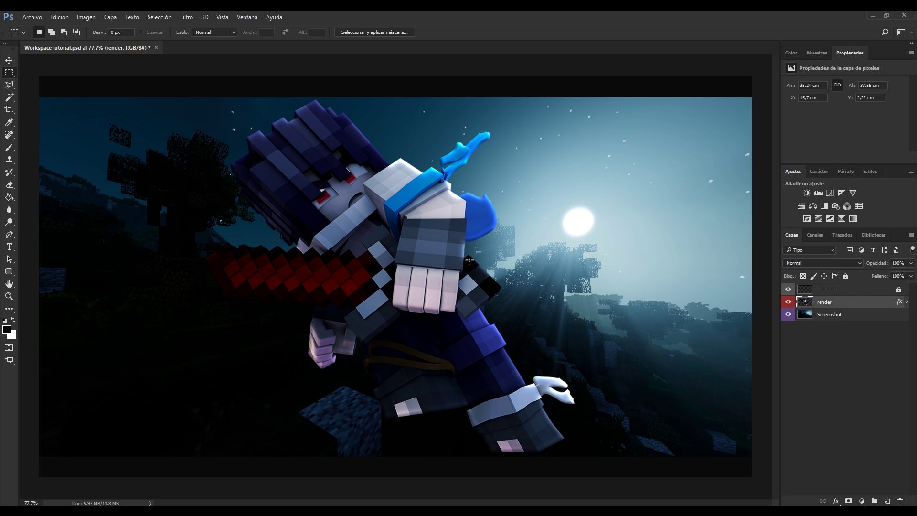
Step: Open the Licuar filter on the render layer and set its brush size to 53
{"action": "scroll", "coordinate": [470, 253], "scroll_direction": "up", "scroll_amount": 5}
{"action": "scroll", "coordinate": [470, 246], "scroll_direction": "up", "scroll_amount": 3}
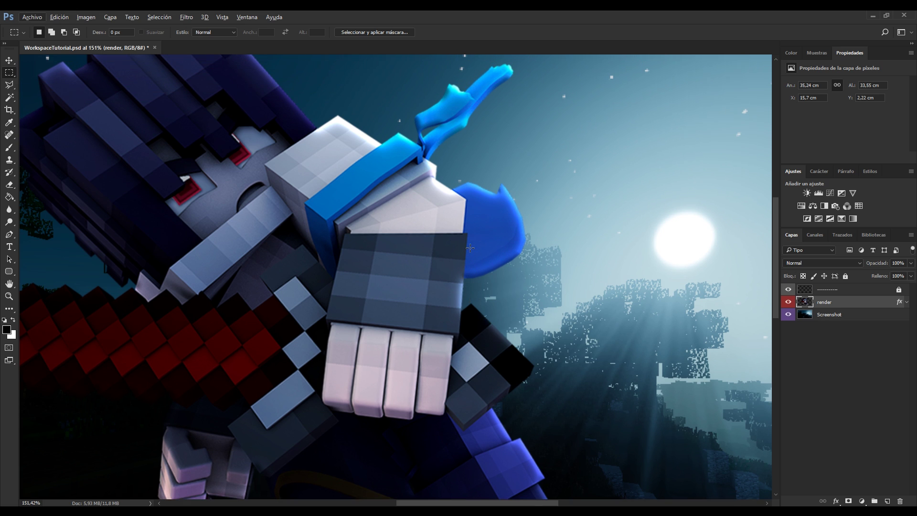
{"action": "scroll", "coordinate": [470, 241], "scroll_direction": "down", "scroll_amount": 5}
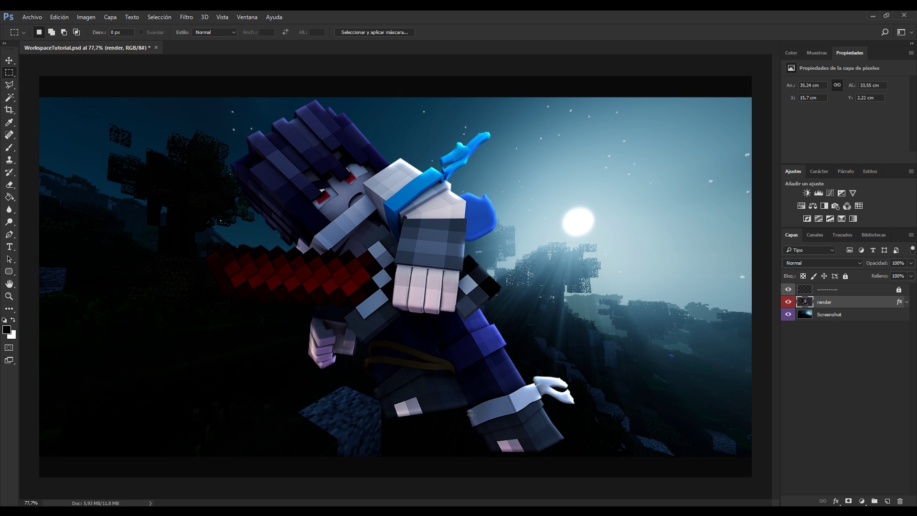
{"action": "scroll", "coordinate": [368, 144], "scroll_direction": "up", "scroll_amount": 4}
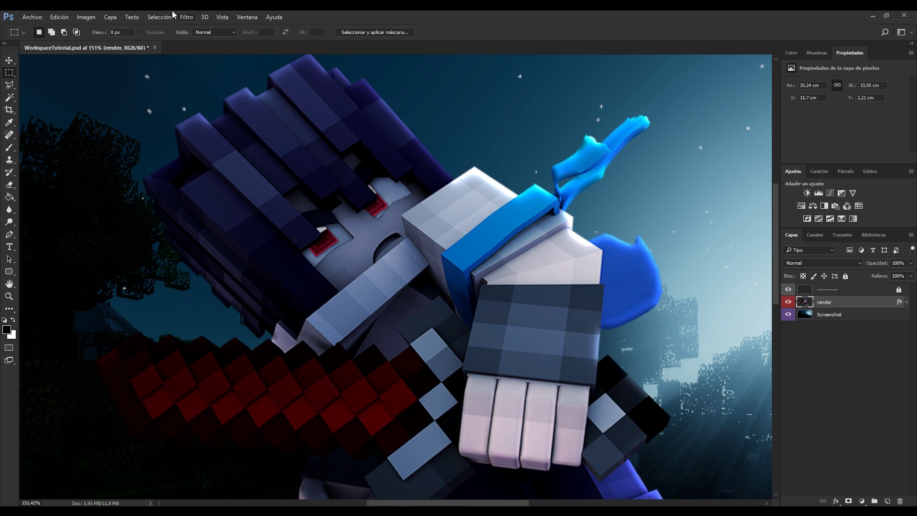
{"action": "left_click", "coordinate": [186, 17]}
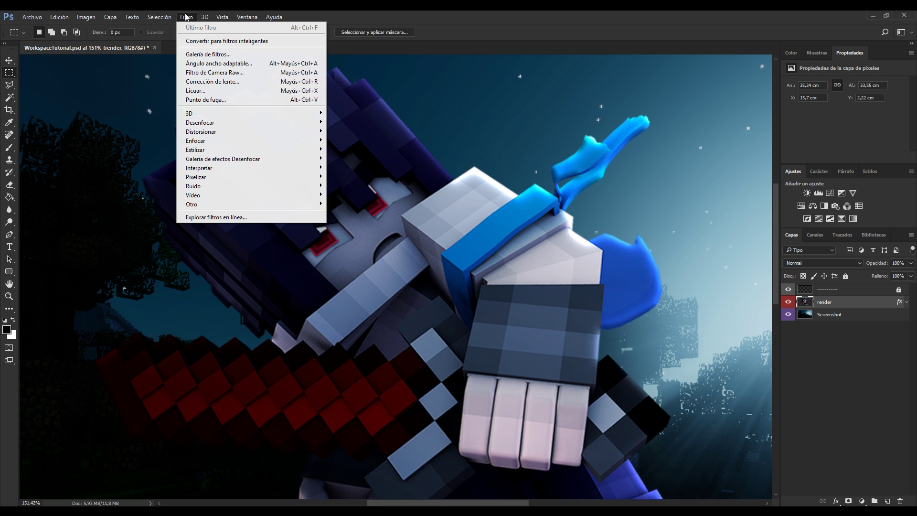
{"action": "left_click", "coordinate": [225, 90]}
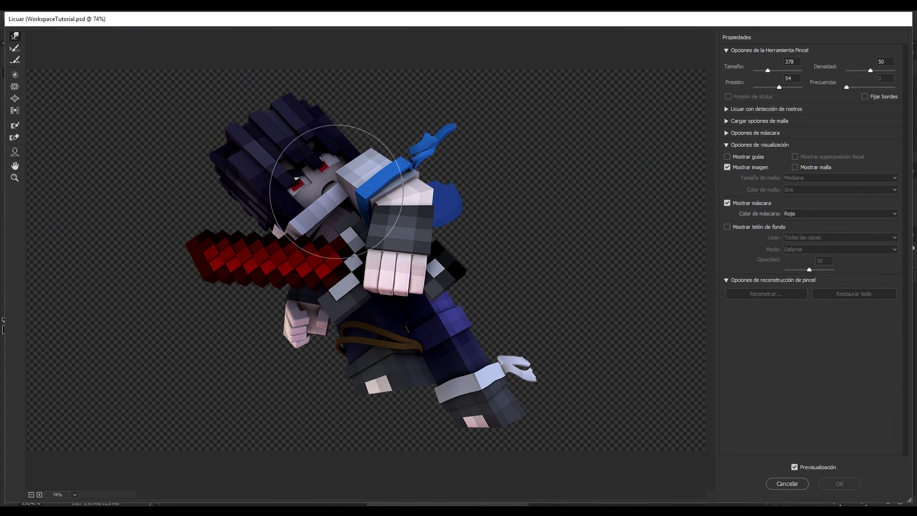
{"action": "scroll", "coordinate": [286, 150], "scroll_direction": "up", "scroll_amount": 3}
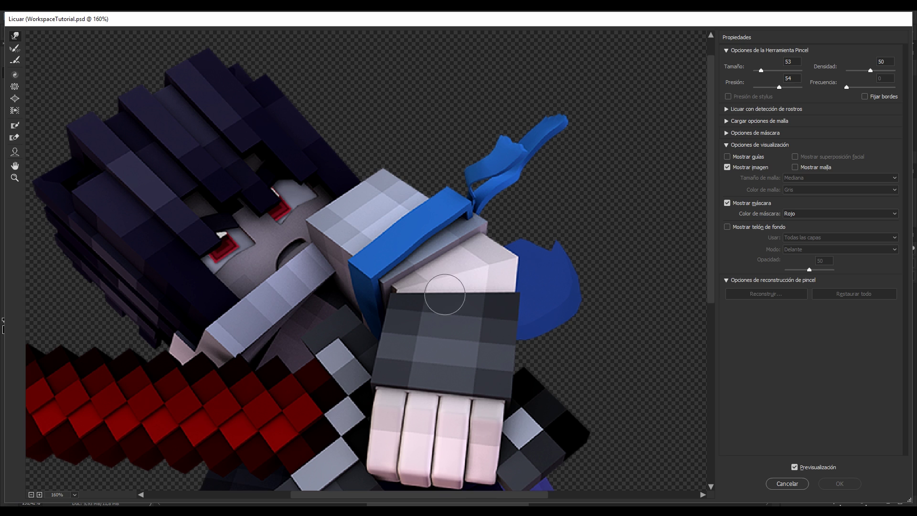
{"action": "scroll", "coordinate": [454, 258], "scroll_direction": "up", "scroll_amount": 2}
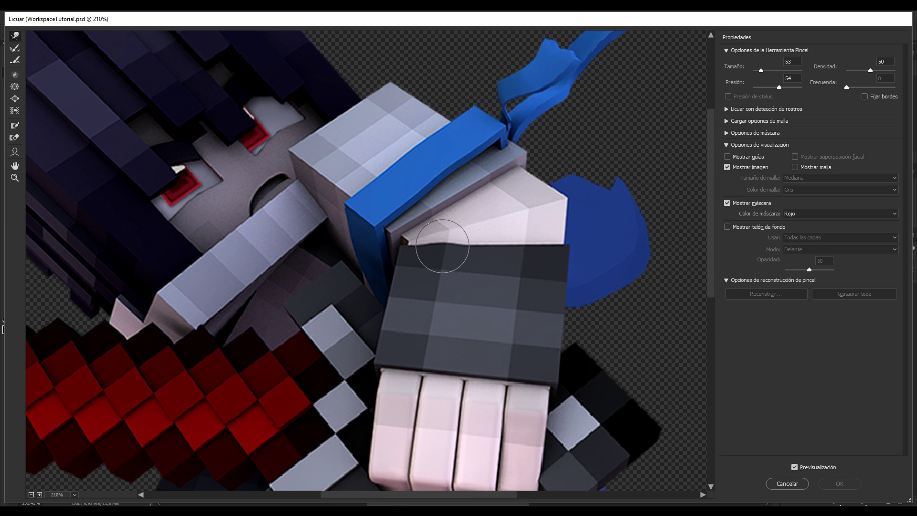
{"action": "left_click_drag", "start_coordinate": [444, 250], "coordinate": [497, 241]}
{"action": "key", "text": "ctrl+z"}
{"action": "key", "text": "ctrl+z"}
{"action": "key", "text": "ctrl+z"}
{"action": "key", "text": "ctrl+z"}
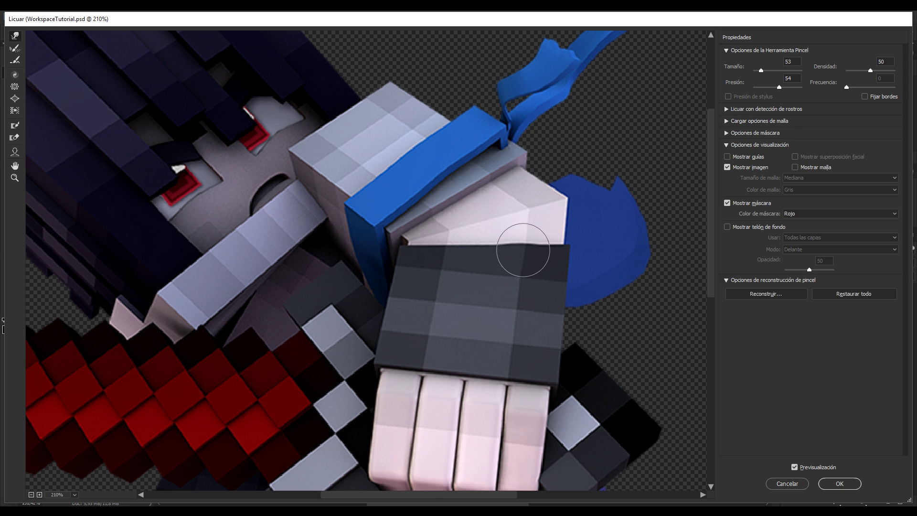
{"action": "mouse_move", "coordinate": [498, 365]}
{"action": "left_mouse_down"}
{"action": "mouse_move", "coordinate": [467, 381]}
{"action": "mouse_move", "coordinate": [466, 361]}
{"action": "left_mouse_up"}
{"action": "key", "text": "ctrl+z"}
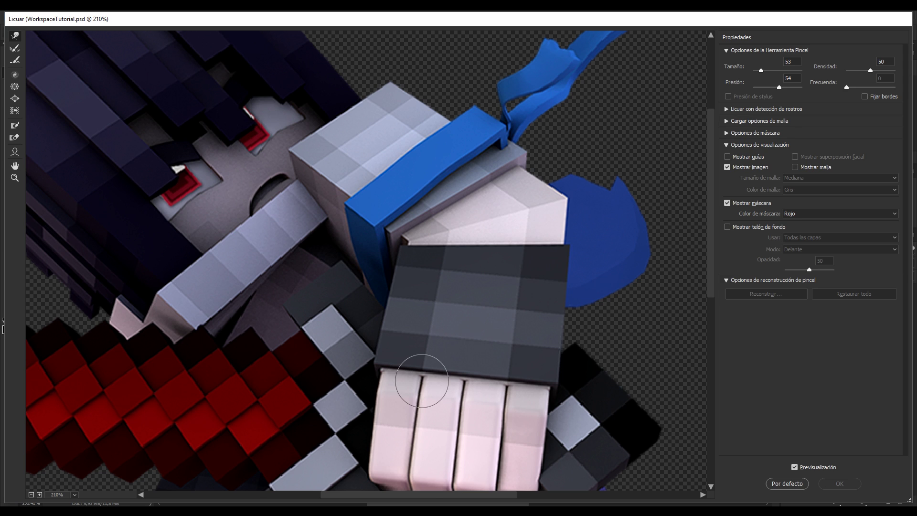
{"action": "left_click_drag", "start_coordinate": [421, 381], "coordinate": [422, 364]}
{"action": "key", "text": "ctrl+z"}
{"action": "key", "text": "ctrl+shift+z"}
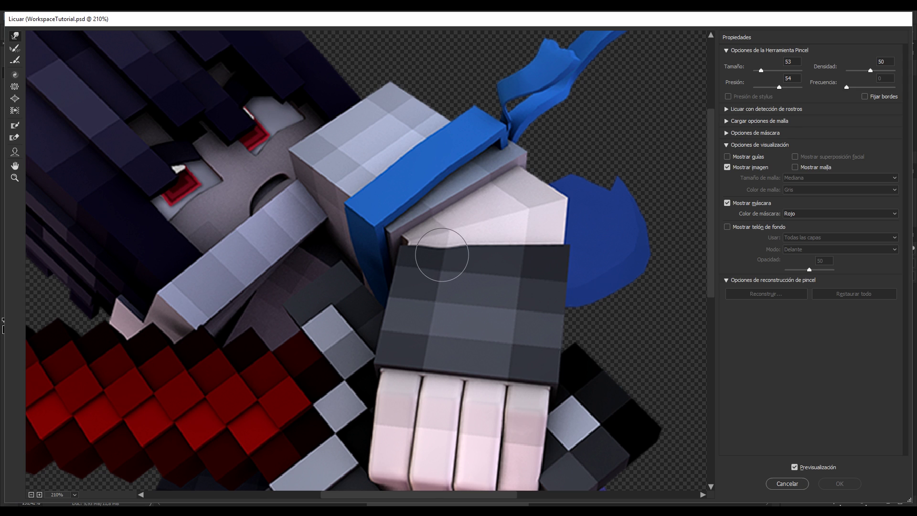
{"action": "key", "text": "ctrl+alt+z"}
{"action": "key", "text": "ctrl+shift+z"}
Step: Warp the upper and lower edges of the dark sleeve cuff into gentle waves and apply the Licuar filter
{"action": "left_click_drag", "start_coordinate": [447, 251], "coordinate": [446, 250]}
{"action": "left_click_drag", "start_coordinate": [520, 251], "coordinate": [540, 250]}
{"action": "mouse_move", "coordinate": [515, 378]}
{"action": "left_mouse_down"}
{"action": "mouse_move", "coordinate": [419, 368]}
{"action": "mouse_move", "coordinate": [399, 362]}
{"action": "left_mouse_up"}
{"action": "scroll", "coordinate": [492, 287], "scroll_direction": "down", "scroll_amount": 3}
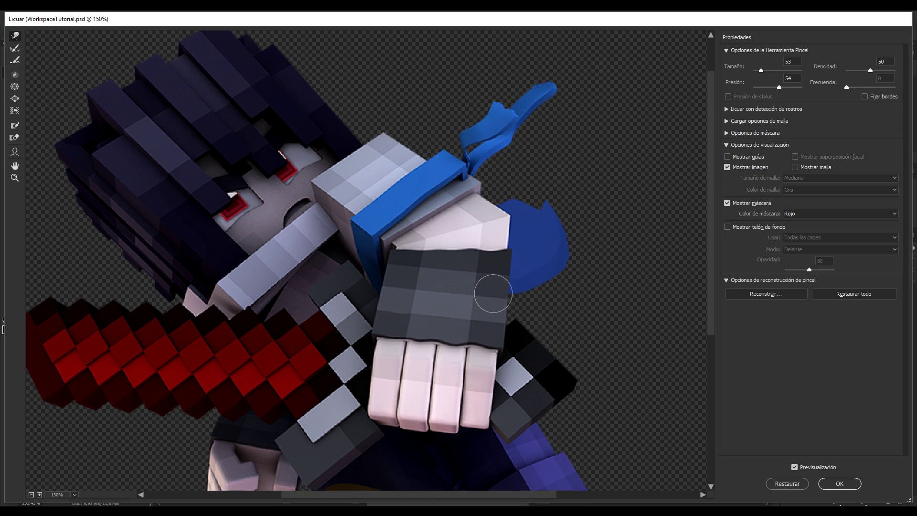
{"action": "scroll", "coordinate": [454, 293], "scroll_direction": "up", "scroll_amount": 3}
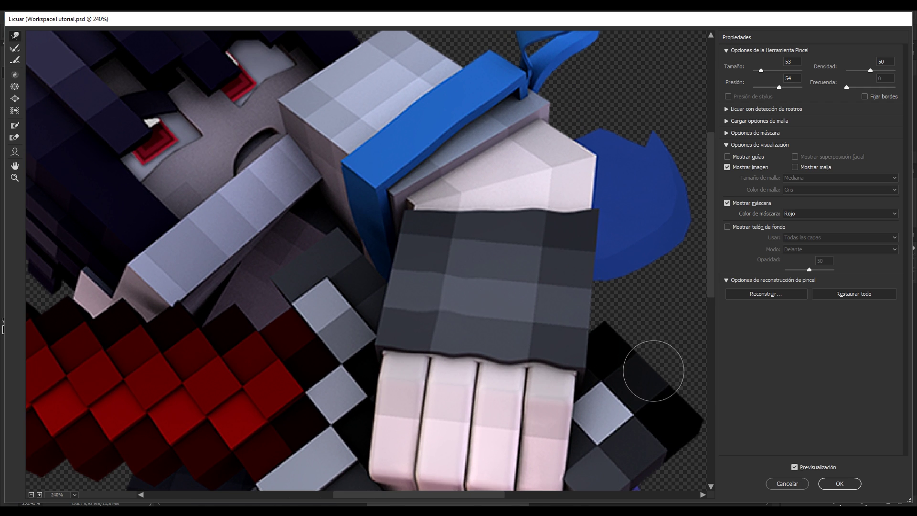
{"action": "left_click", "coordinate": [839, 483]}
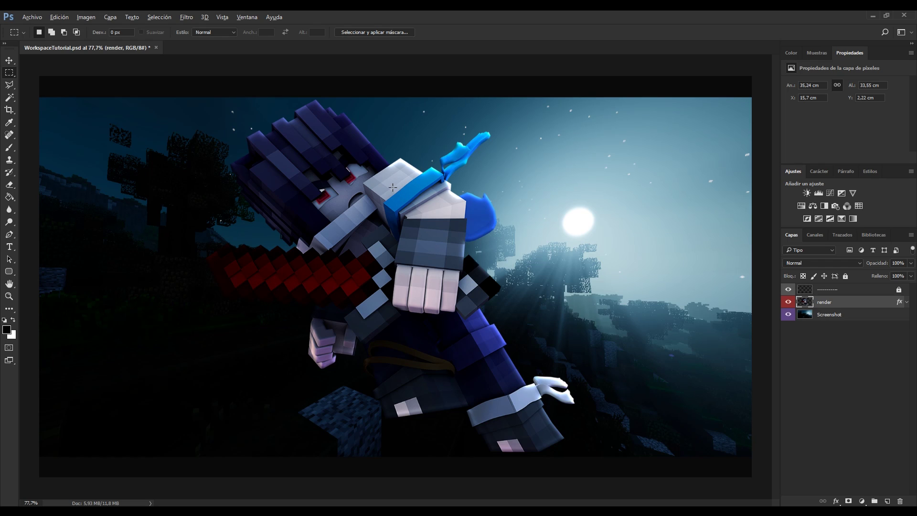
Step: Create a new layer above the render and set the background colour to a dark red
{"action": "key", "text": "alt"}
{"action": "left_click", "coordinate": [887, 501]}
{"action": "left_click", "coordinate": [13, 333]}
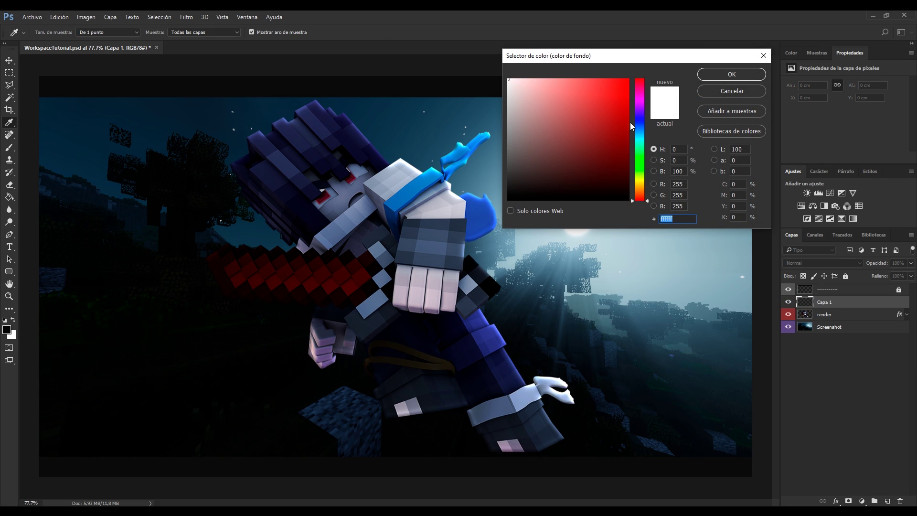
{"action": "left_click_drag", "start_coordinate": [610, 57], "coordinate": [598, 140]}
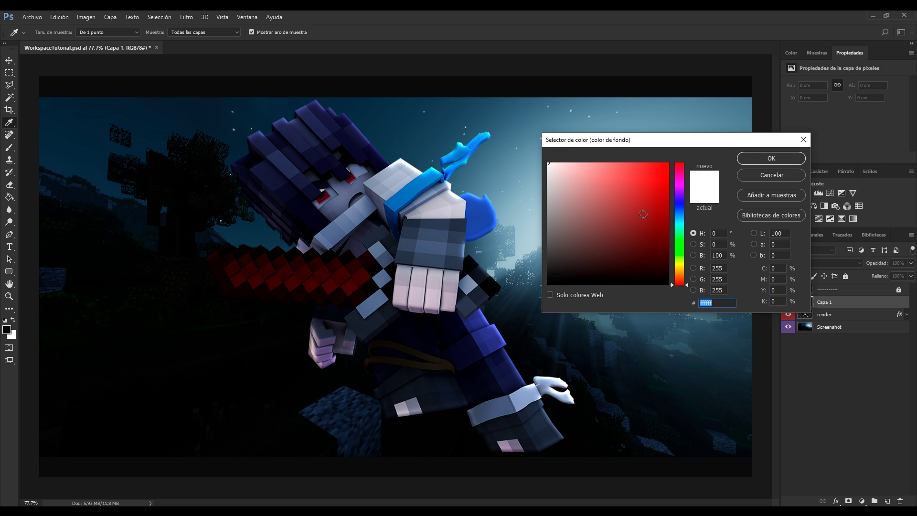
{"action": "left_click", "coordinate": [773, 161]}
{"action": "key", "text": "m"}
{"action": "left_click", "coordinate": [791, 52]}
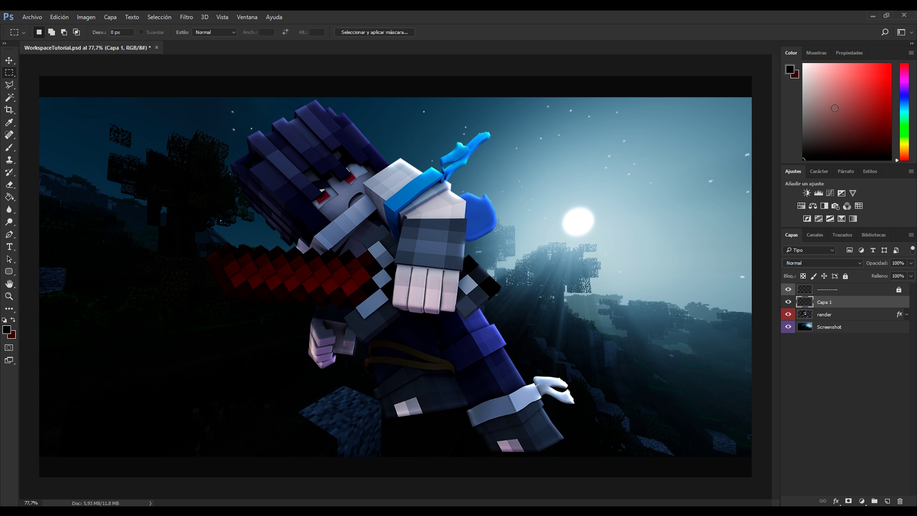
Step: Set up a soft round 480 px brush with 0% hardness and try a black stroke across the sword
{"action": "left_click", "coordinate": [13, 146]}
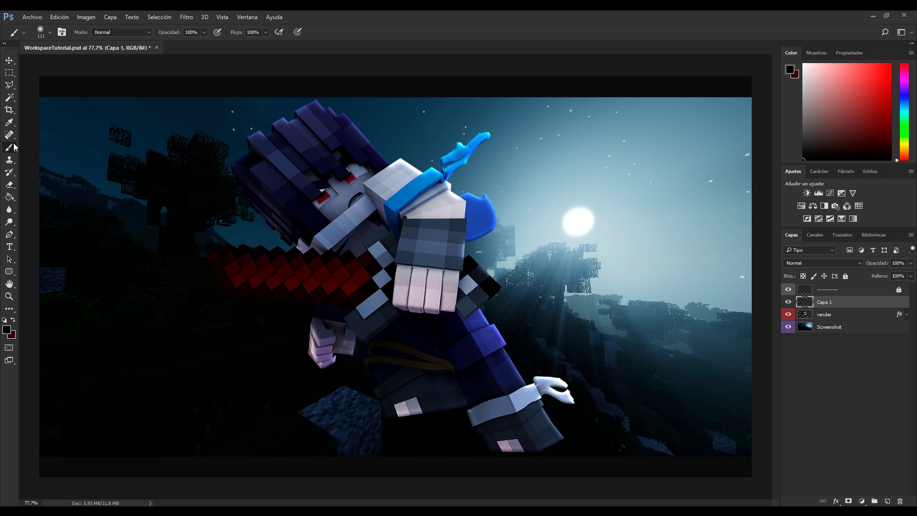
{"action": "scroll", "coordinate": [350, 266], "scroll_direction": "up", "scroll_amount": 7}
{"action": "right_click", "coordinate": [319, 170]}
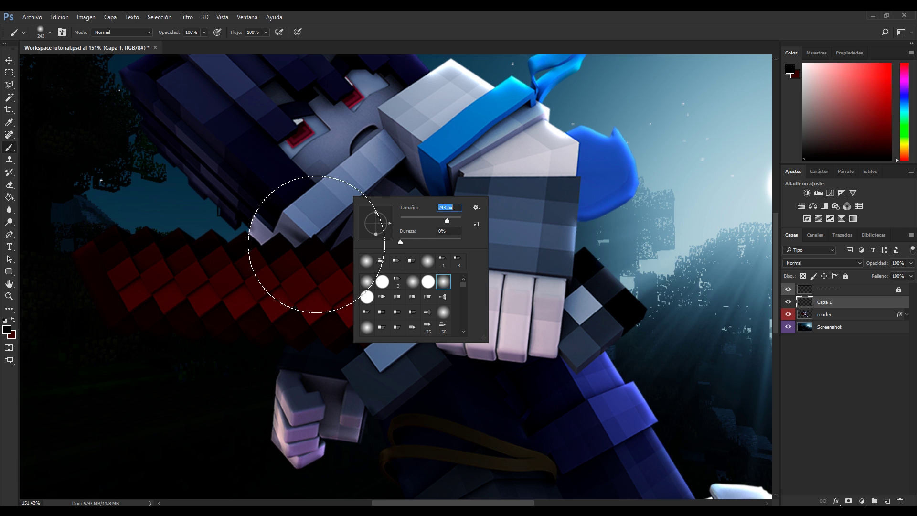
{"action": "left_click_drag", "start_coordinate": [451, 219], "coordinate": [455, 219]}
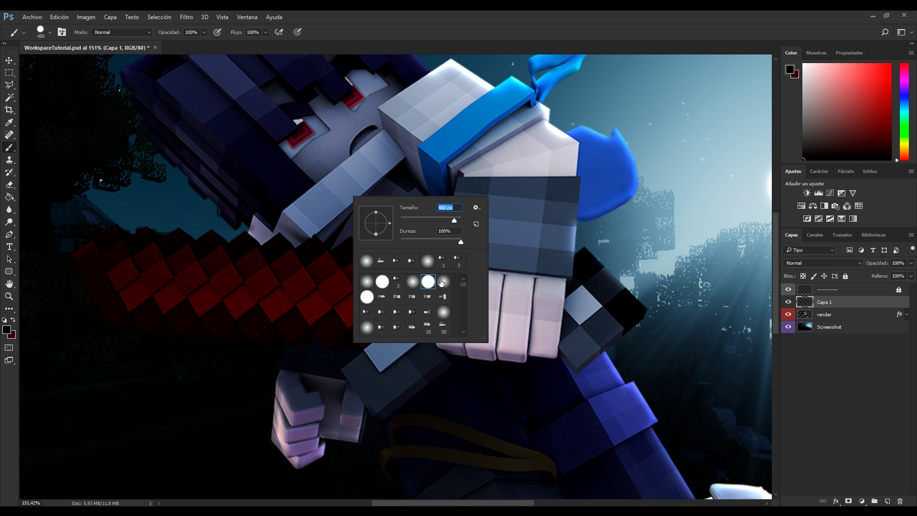
{"action": "left_click", "coordinate": [443, 283]}
{"action": "left_click_drag", "start_coordinate": [184, 206], "coordinate": [361, 261]}
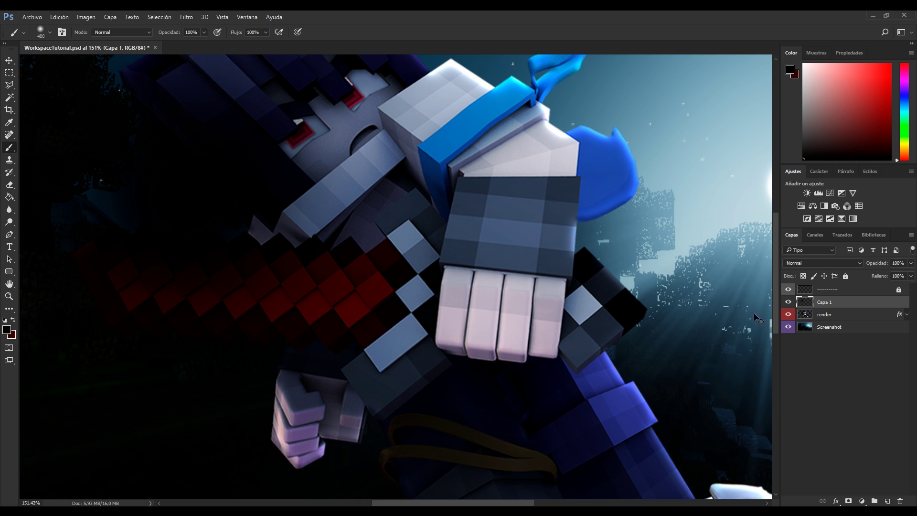
{"action": "key", "text": "ctrl+z"}
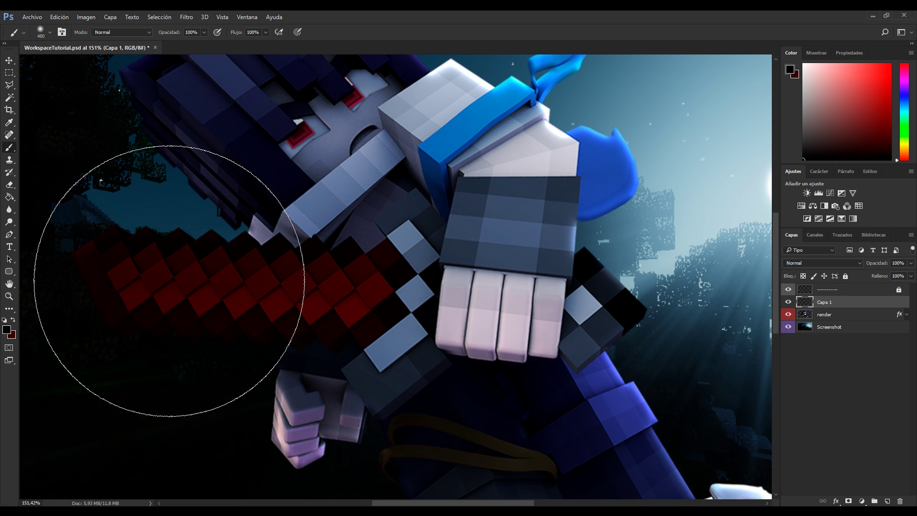
Step: Set the foreground colour to a bright red and try a dab over the sword
{"action": "left_click", "coordinate": [874, 100]}
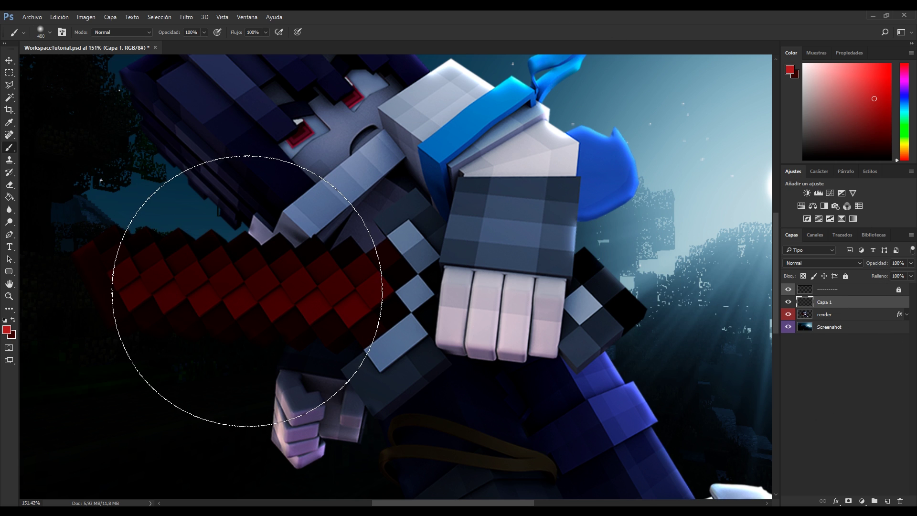
{"action": "left_click", "coordinate": [205, 287]}
{"action": "key", "text": "ctrl+z"}
Step: Enlarge the soft brush to 811 px
{"action": "right_click", "coordinate": [435, 241]}
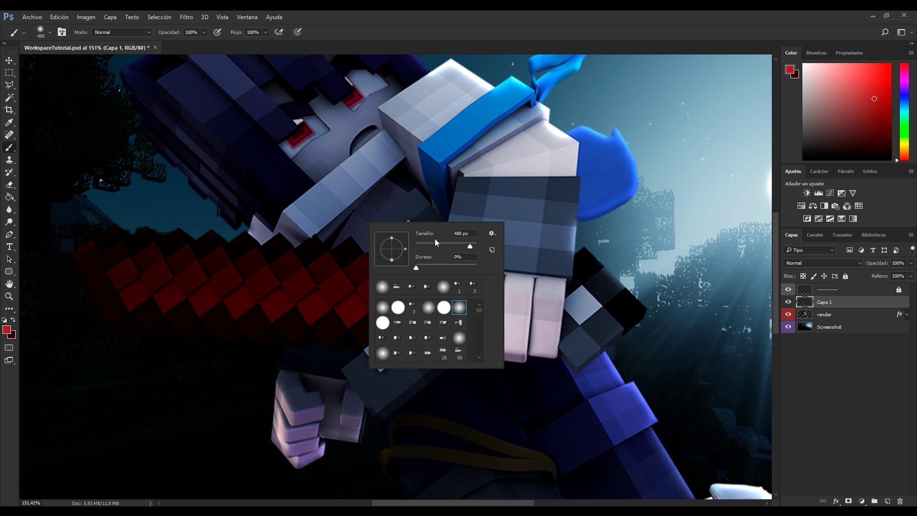
{"action": "left_click_drag", "start_coordinate": [470, 245], "coordinate": [472, 245]}
{"action": "left_click", "coordinate": [460, 234]}
{"action": "key", "text": "BackSpace"}
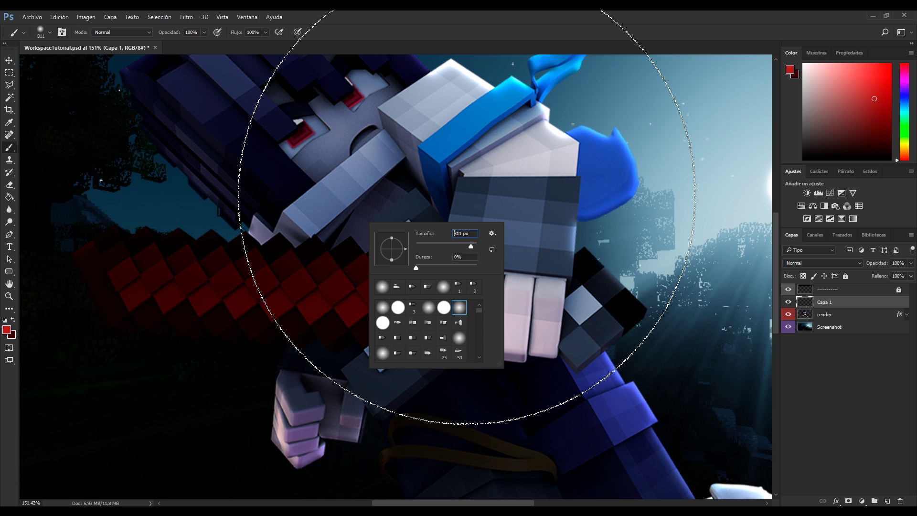
{"action": "key", "text": "Return"}
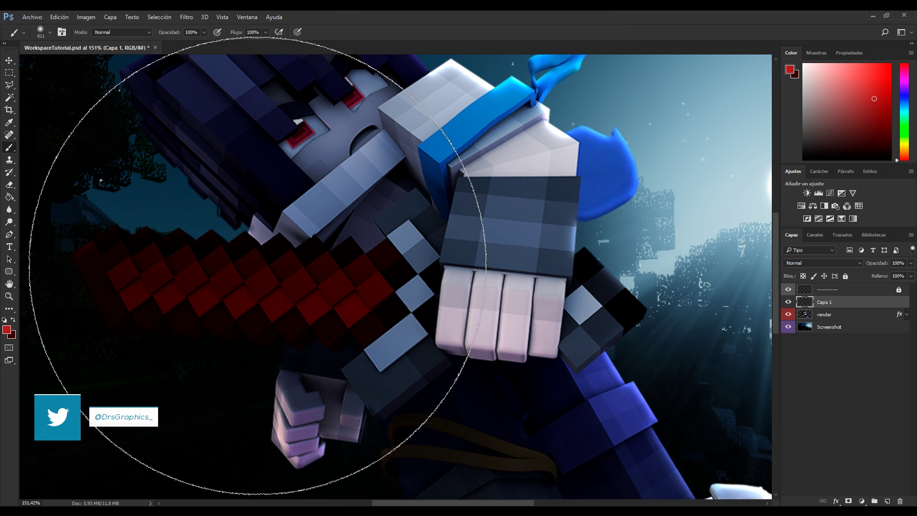
Step: Set the brush size to 464 px and paint one soft red dab over the middle of the sword
{"action": "right_click", "coordinate": [319, 288]}
{"action": "left_click_drag", "start_coordinate": [369, 289], "coordinate": [362, 291]}
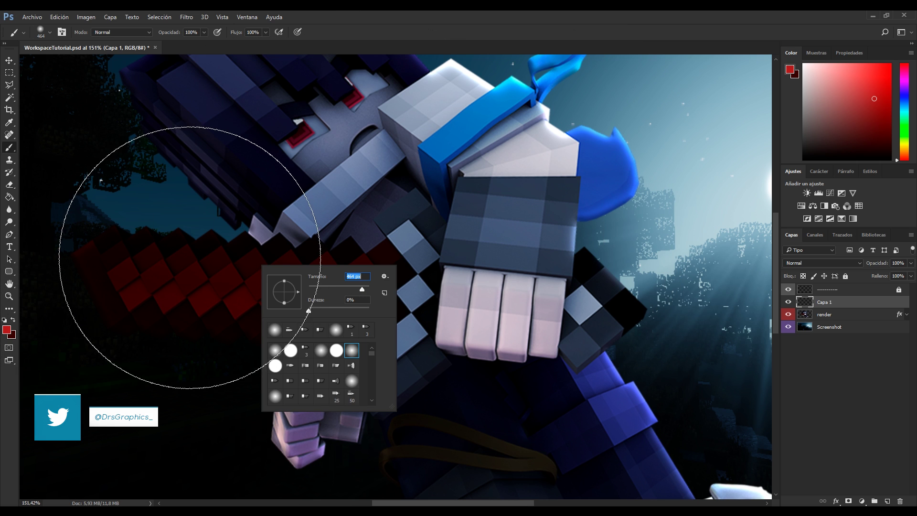
{"action": "left_click", "coordinate": [249, 273]}
Step: Try strengthening the red glow on the sword with additional dabs
{"action": "scroll", "coordinate": [335, 291], "scroll_direction": "down", "scroll_amount": 7}
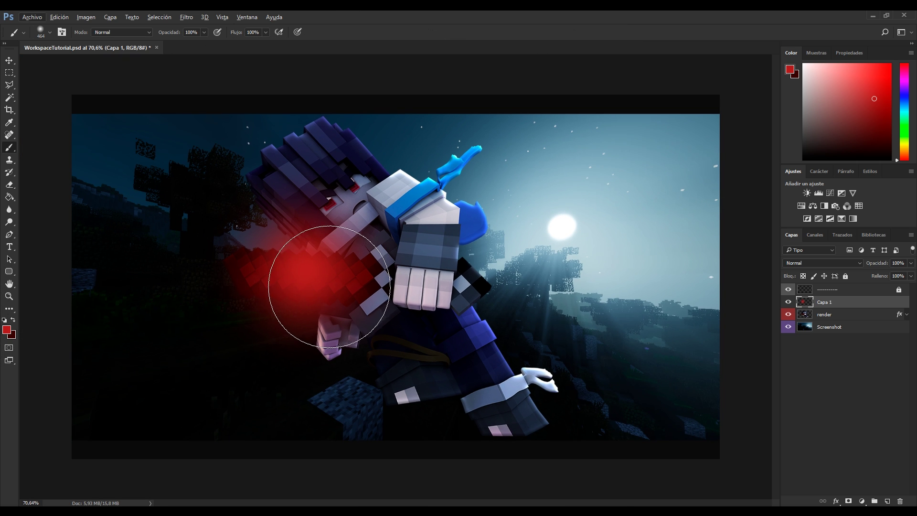
{"action": "scroll", "coordinate": [323, 271], "scroll_direction": "up", "scroll_amount": 1}
{"action": "left_click", "coordinate": [302, 273]}
{"action": "key", "text": "ctrl+z"}
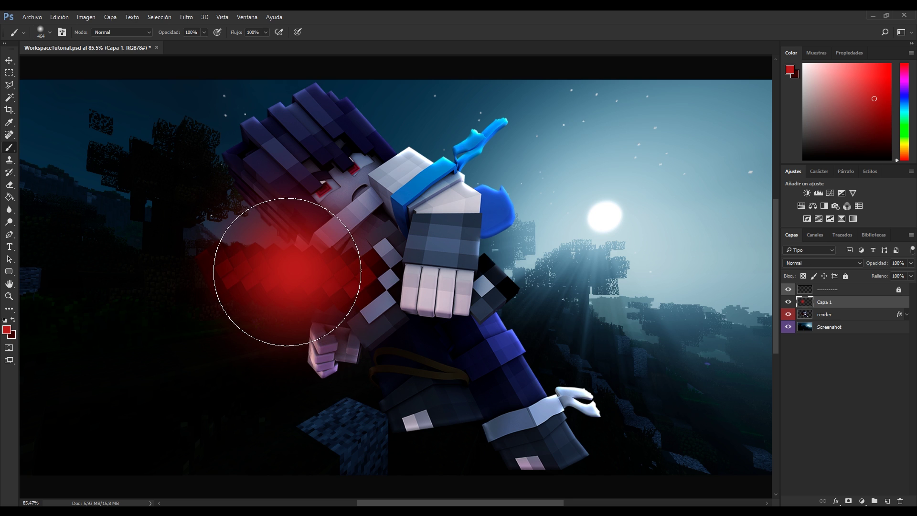
{"action": "left_click", "coordinate": [288, 273]}
{"action": "key", "text": "ctrl+z"}
Step: Transform the red glow over the sword to about 184% width and 105.5% height, rotated 2.99 degrees
{"action": "key", "text": "ctrl+t"}
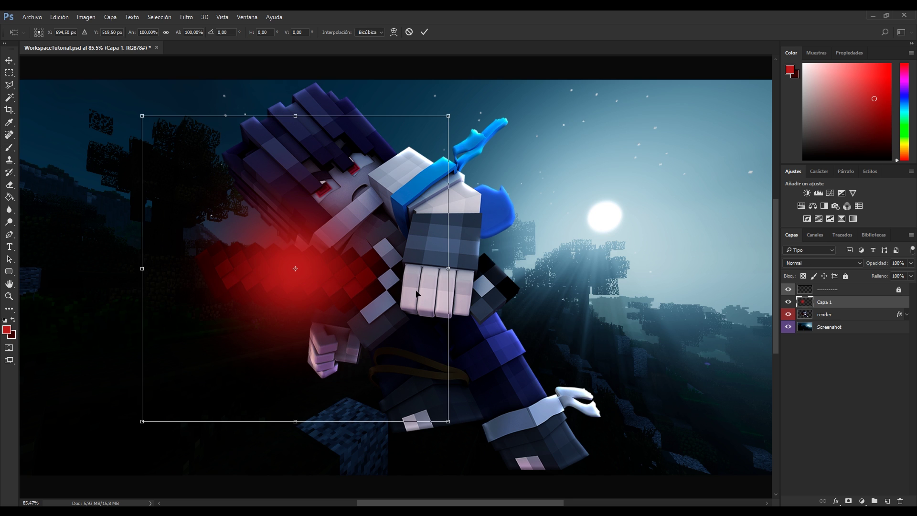
{"action": "mouse_move", "coordinate": [446, 268]}
{"action": "left_mouse_down"}
{"action": "mouse_move", "coordinate": [514, 268]}
{"action": "mouse_move", "coordinate": [505, 268]}
{"action": "left_mouse_up"}
{"action": "left_click_drag", "start_coordinate": [534, 191], "coordinate": [538, 204]}
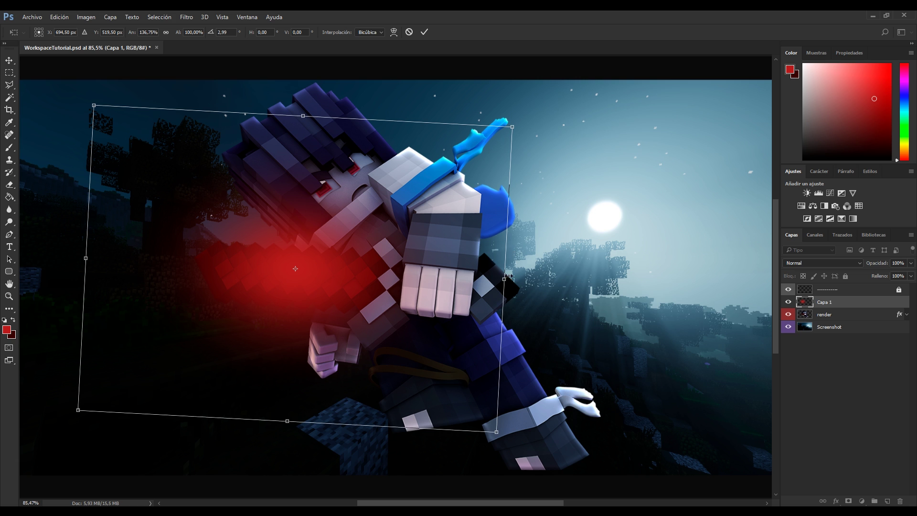
{"action": "left_click_drag", "start_coordinate": [508, 276], "coordinate": [562, 282]}
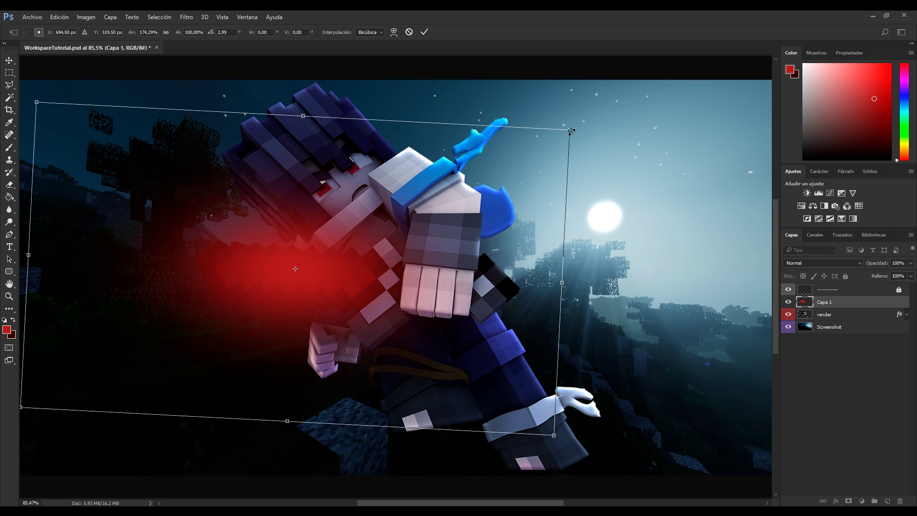
{"action": "left_click_drag", "start_coordinate": [571, 130], "coordinate": [601, 143]}
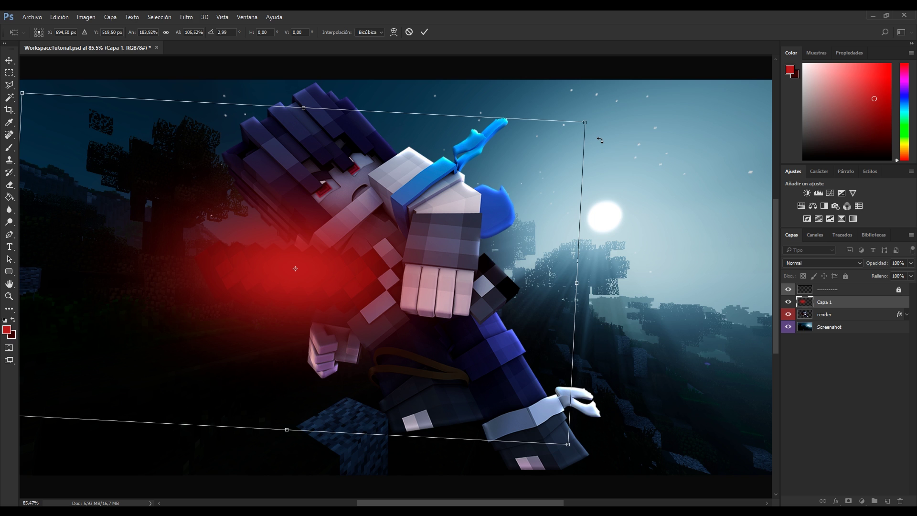
{"action": "key", "text": "Return"}
Step: Blend the red glow layer with Trama (Screen) and lower its opacity to 60%
{"action": "left_click", "coordinate": [801, 263]}
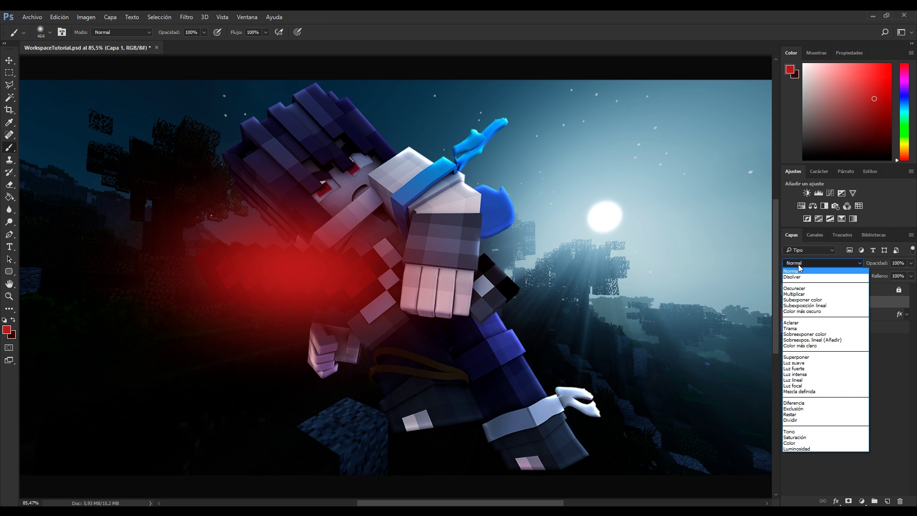
{"action": "left_click", "coordinate": [797, 329]}
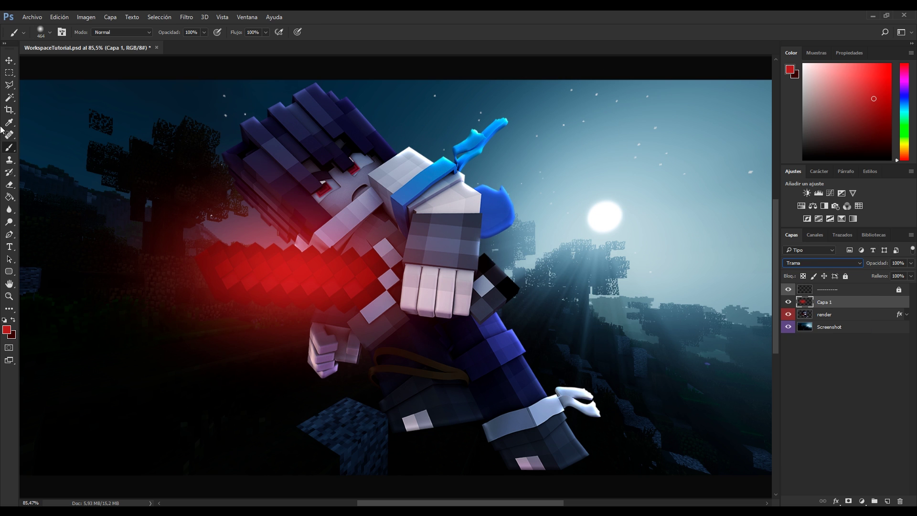
{"action": "left_click", "coordinate": [9, 74]}
{"action": "scroll", "coordinate": [324, 258], "scroll_direction": "up", "scroll_amount": 2}
{"action": "left_click", "coordinate": [912, 263]}
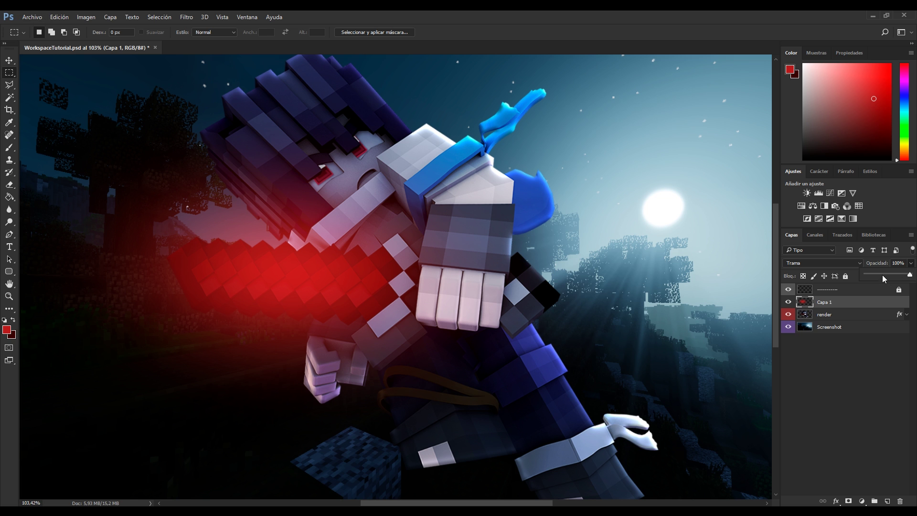
{"action": "left_click_drag", "start_coordinate": [885, 278], "coordinate": [896, 278]}
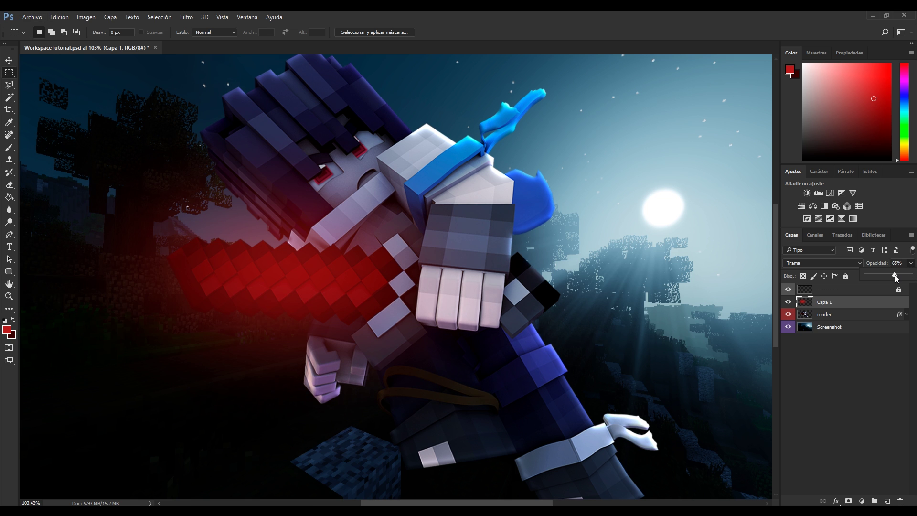
{"action": "left_click", "coordinate": [386, 274]}
{"action": "scroll", "coordinate": [242, 269], "scroll_direction": "up", "scroll_amount": 7}
{"action": "scroll", "coordinate": [411, 293], "scroll_direction": "down", "scroll_amount": 6}
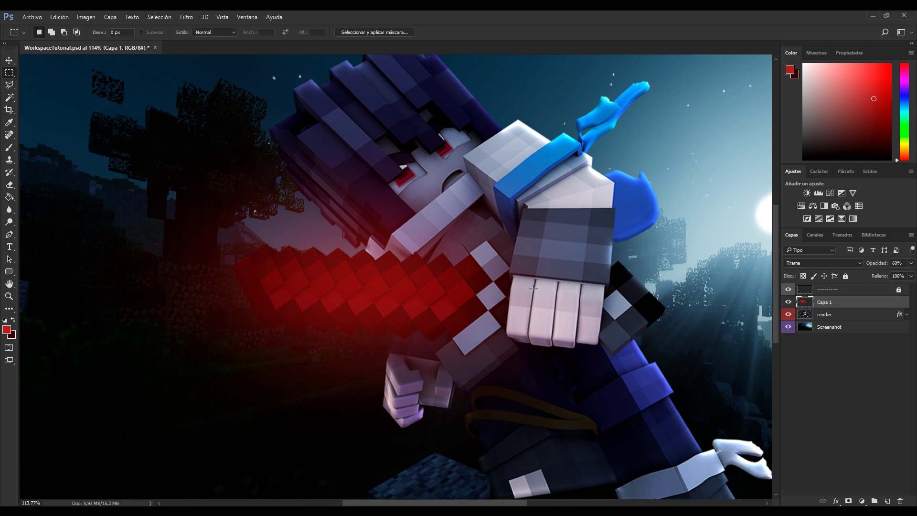
{"action": "scroll", "coordinate": [570, 298], "scroll_direction": "up", "scroll_amount": 1}
Step: Add a new layer above the red glow, choose a lighter red foreground colour and reduce the soft brush to 183 px
{"action": "left_click", "coordinate": [886, 501]}
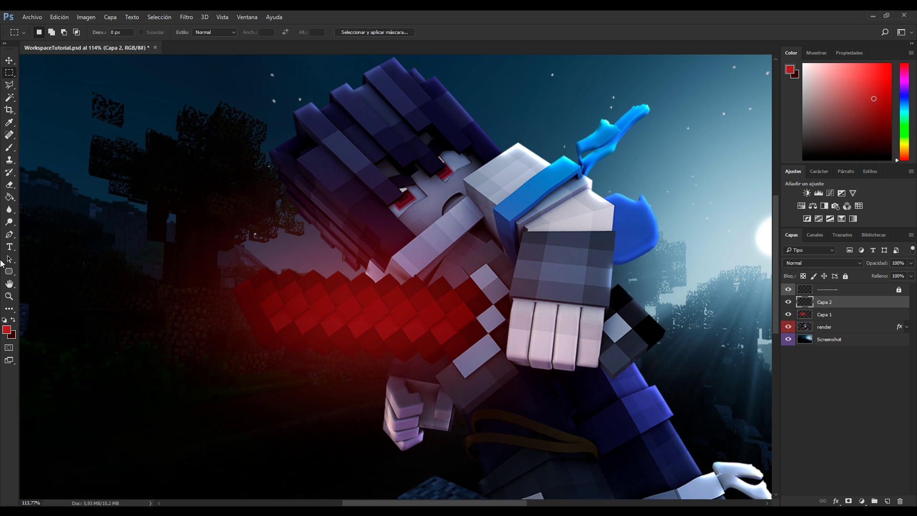
{"action": "left_click", "coordinate": [7, 330]}
{"action": "left_click", "coordinate": [625, 185]}
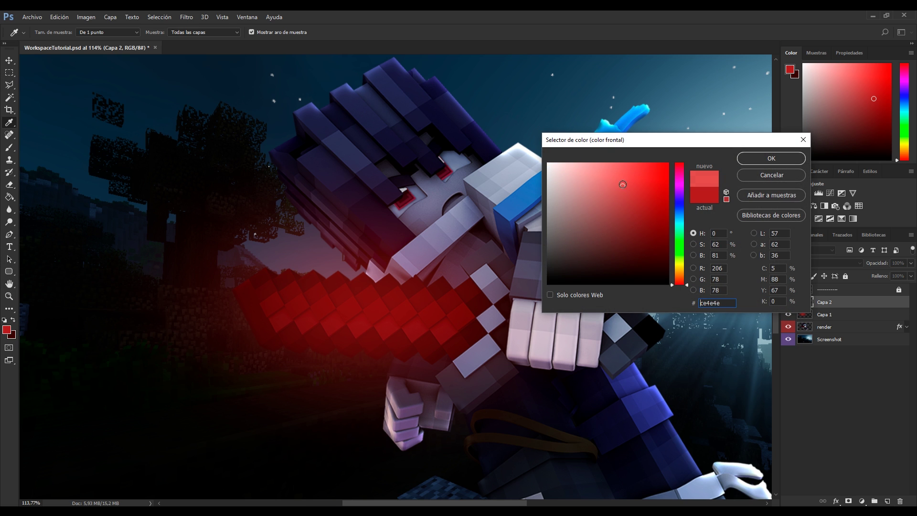
{"action": "left_click", "coordinate": [760, 158]}
{"action": "left_click", "coordinate": [10, 149]}
{"action": "left_click", "coordinate": [41, 34]}
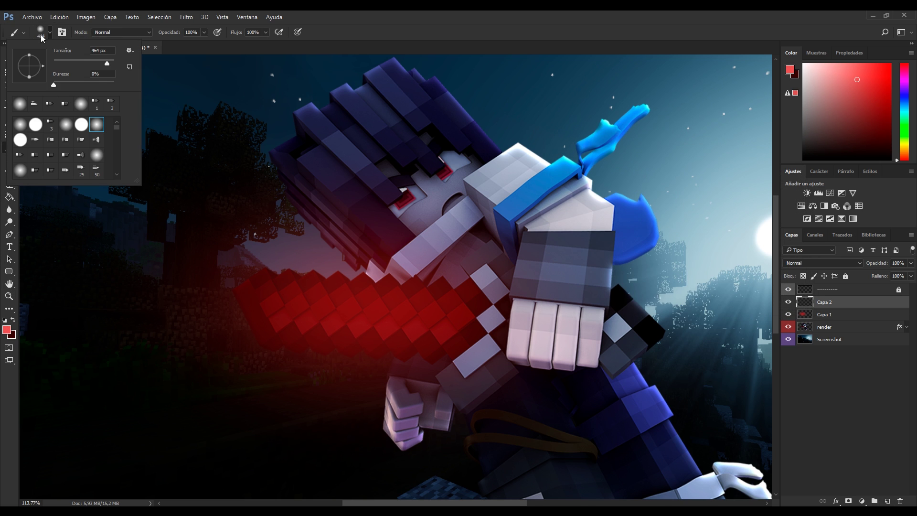
{"action": "left_click", "coordinate": [102, 62]}
Step: Try a stroke and dabs of lighter red over the middle of the sword, ending with a two-dab glow
{"action": "left_click_drag", "start_coordinate": [396, 300], "coordinate": [273, 303]}
{"action": "key", "text": "ctrl+z"}
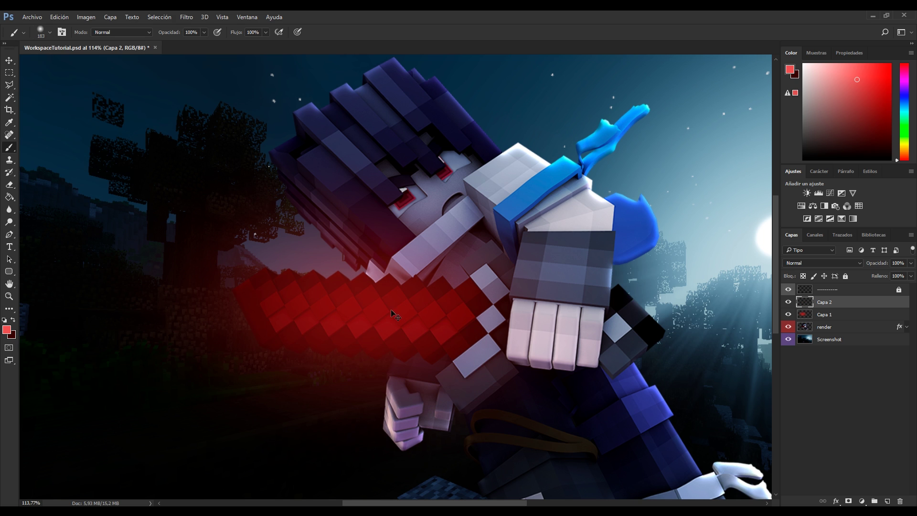
{"action": "left_click", "coordinate": [375, 337]}
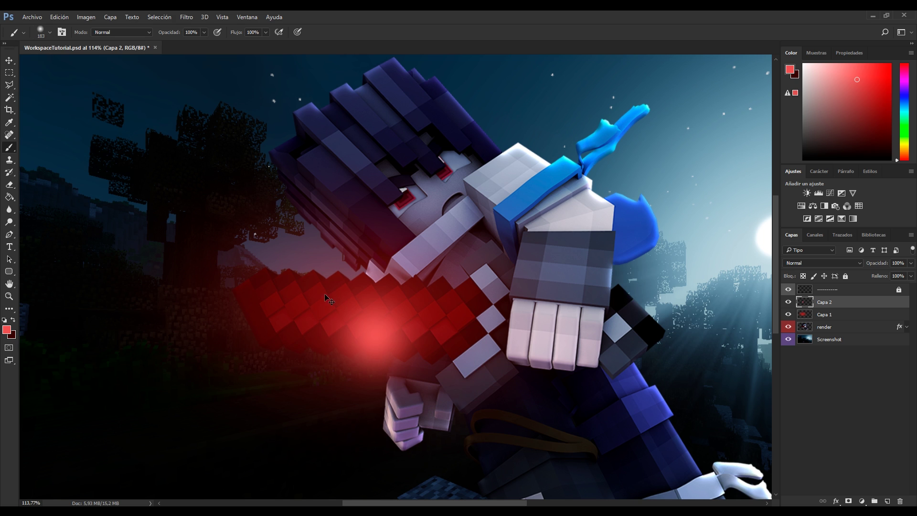
{"action": "left_click", "coordinate": [355, 334]}
{"action": "key", "text": "ctrl+z"}
{"action": "left_click", "coordinate": [344, 333]}
Step: Stretch the lighter glow to about 233% width, rotate it 3.22 degrees along the sword and flatten its height
{"action": "key", "text": "ctrl+t"}
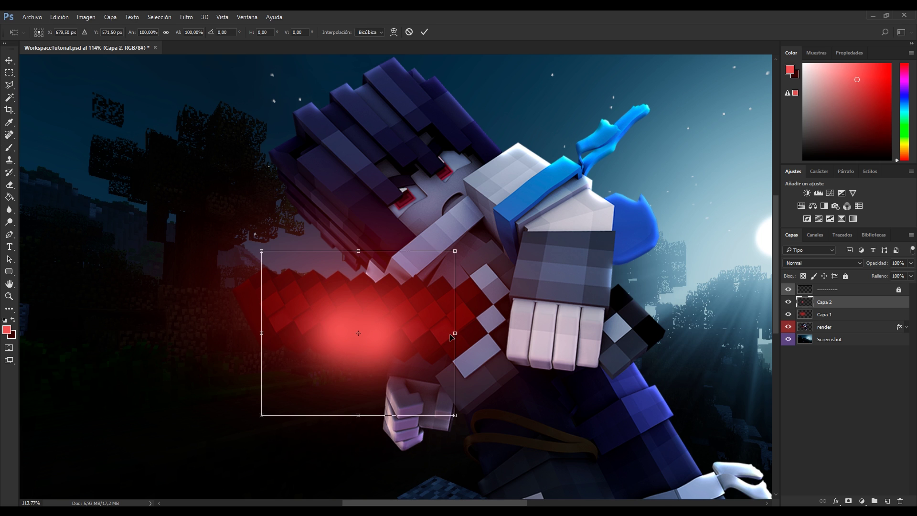
{"action": "left_click_drag", "start_coordinate": [450, 337], "coordinate": [572, 335]}
{"action": "left_click_drag", "start_coordinate": [587, 260], "coordinate": [605, 231]}
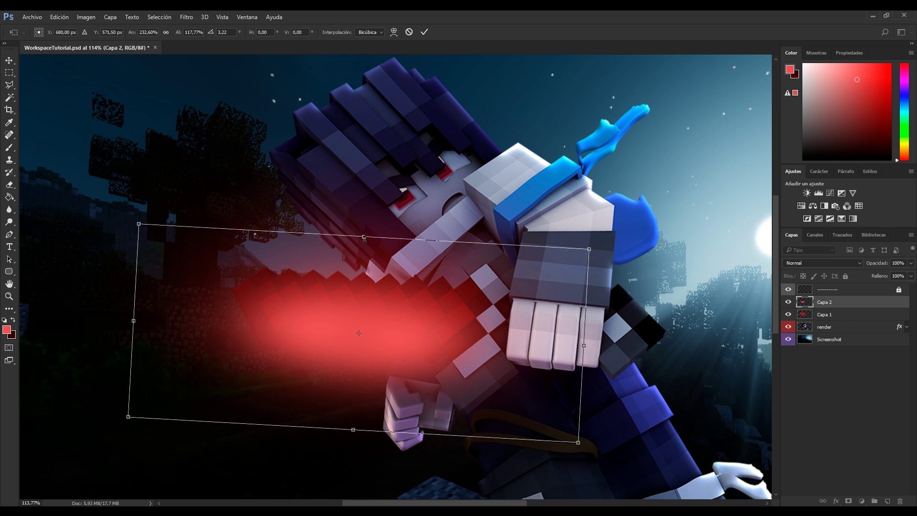
{"action": "left_click_drag", "start_coordinate": [364, 237], "coordinate": [363, 262]}
{"action": "key", "text": "Return"}
{"action": "key", "text": "b"}
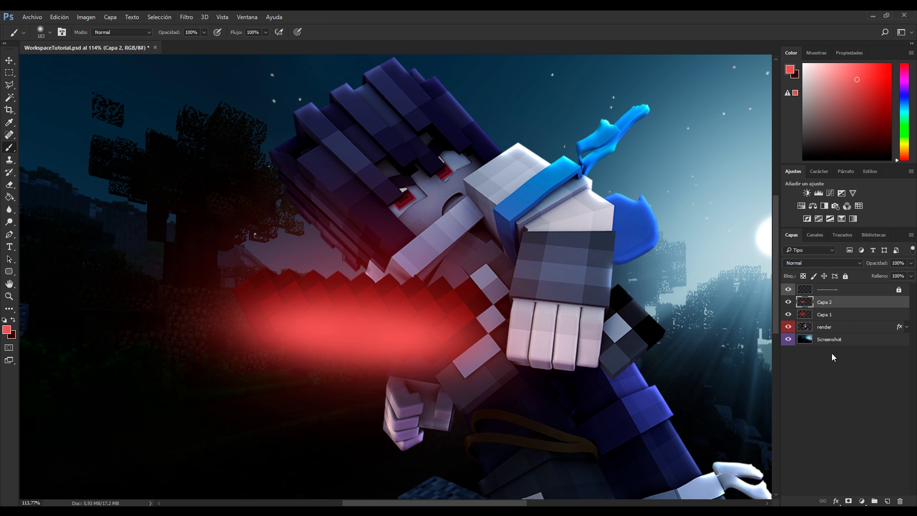
Step: Try Trama (Screen) blending with 23% opacity on the lighter glow layer
{"action": "left_click", "coordinate": [812, 263]}
{"action": "left_click", "coordinate": [812, 330]}
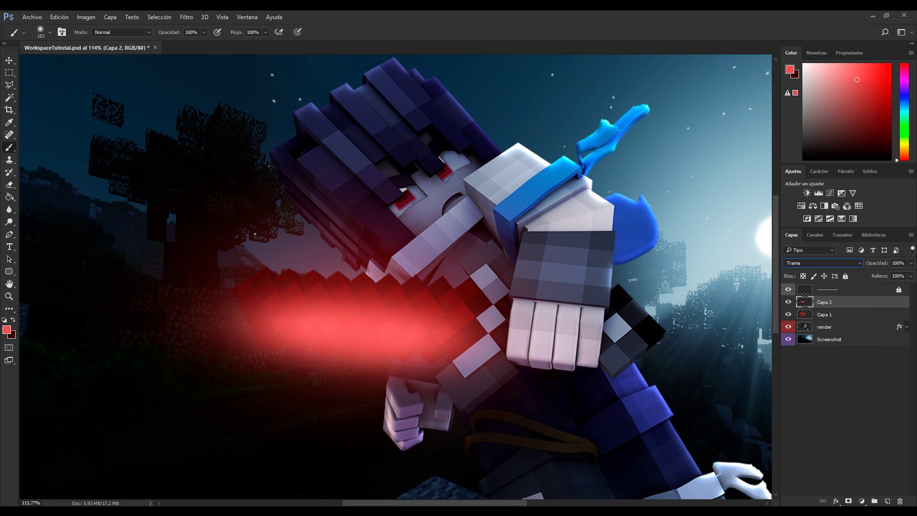
{"action": "left_click", "coordinate": [911, 263]}
{"action": "left_click", "coordinate": [882, 271]}
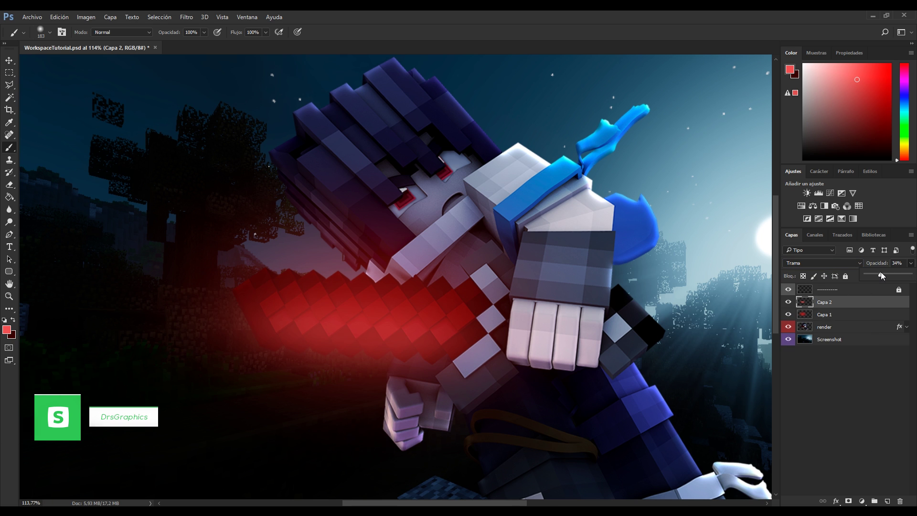
{"action": "key", "text": "Return"}
{"action": "left_click", "coordinate": [7, 73]}
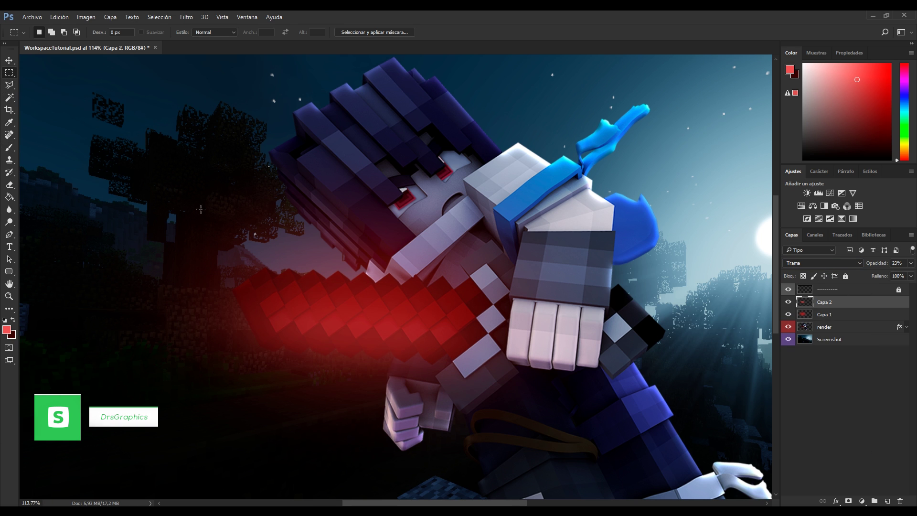
{"action": "scroll", "coordinate": [227, 221], "scroll_direction": "down", "scroll_amount": 7}
{"action": "scroll", "coordinate": [240, 248], "scroll_direction": "up", "scroll_amount": 8}
Step: Try Sobreexponer color (Color Dodge) blending at 78% opacity on the lighter glow layer, and delete that layer
{"action": "left_click", "coordinate": [822, 262]}
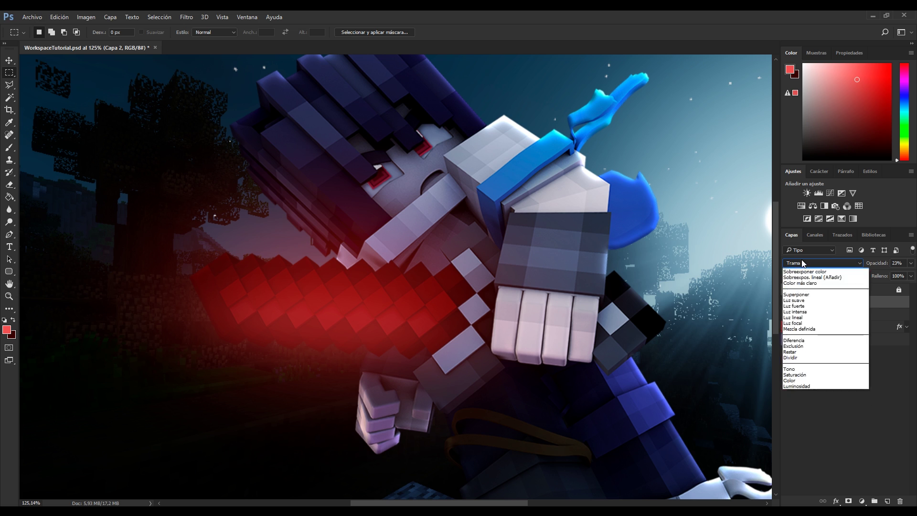
{"action": "left_click", "coordinate": [816, 335]}
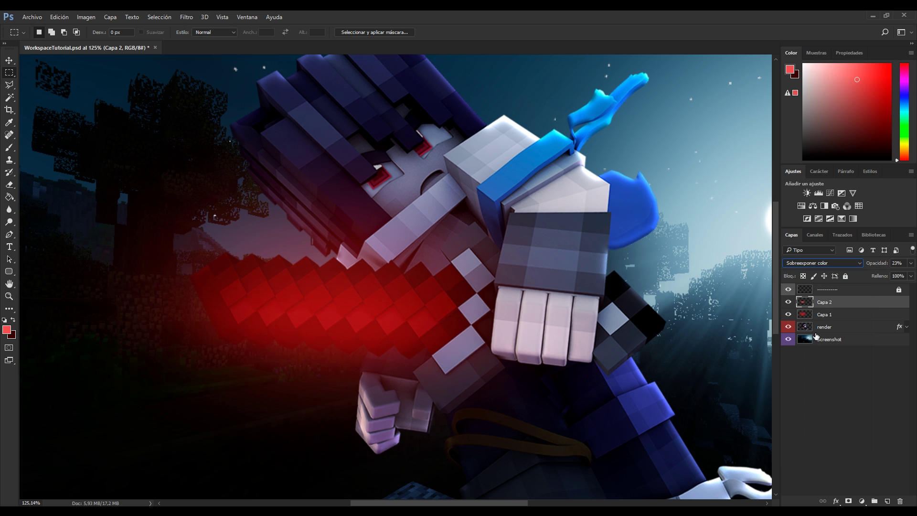
{"action": "left_click", "coordinate": [911, 263]}
{"action": "left_click", "coordinate": [901, 274]}
{"action": "key", "text": "Return"}
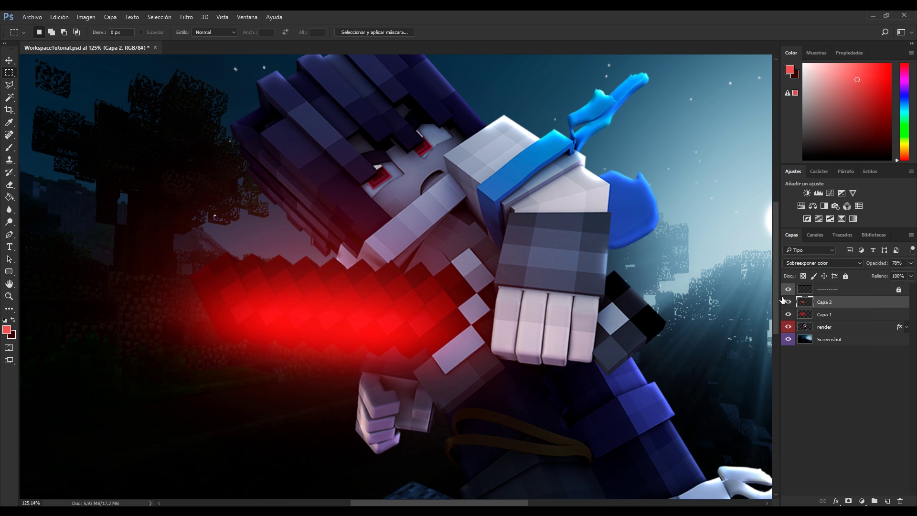
{"action": "key", "text": "Delete"}
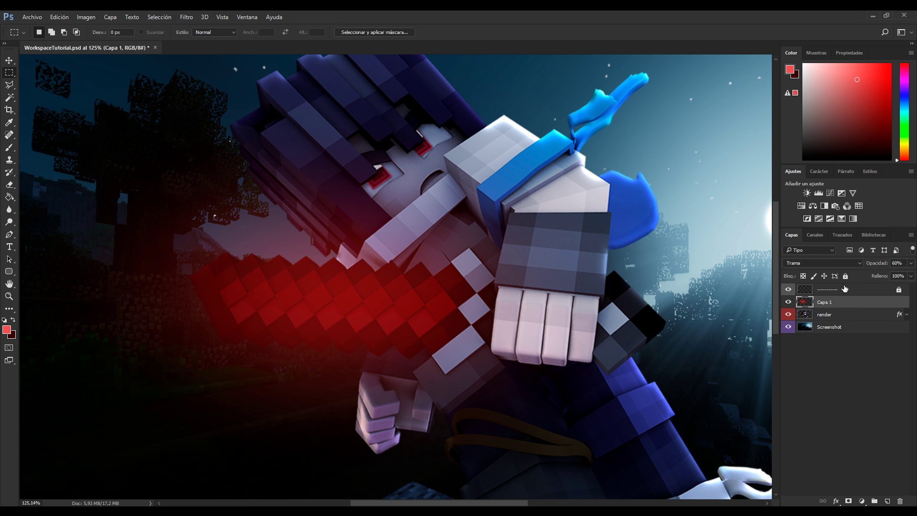
Step: Hide the red glow layer and switch off the render layer's effects to compare the lighting
{"action": "left_click", "coordinate": [789, 302]}
{"action": "left_click", "coordinate": [789, 314]}
{"action": "left_click", "coordinate": [788, 314]}
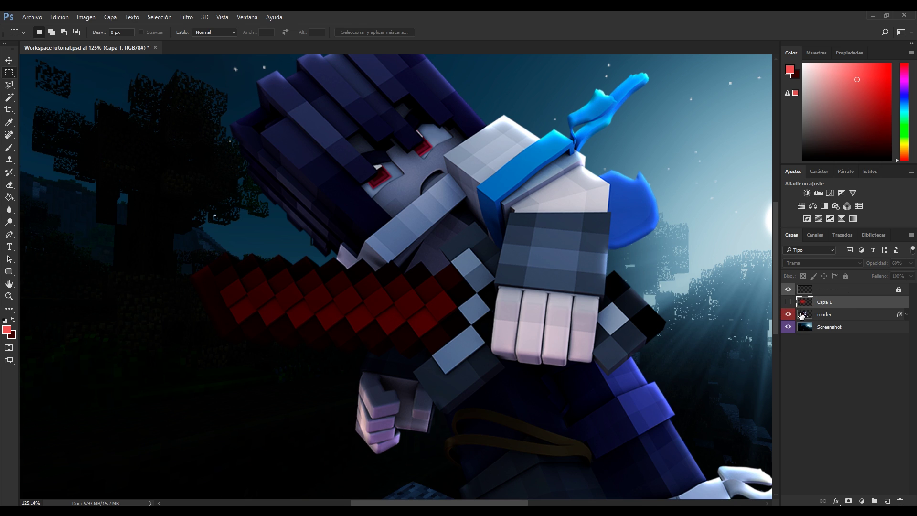
{"action": "left_click", "coordinate": [904, 315]}
{"action": "left_click", "coordinate": [810, 325]}
{"action": "left_click", "coordinate": [810, 325]}
{"action": "left_click", "coordinate": [809, 326]}
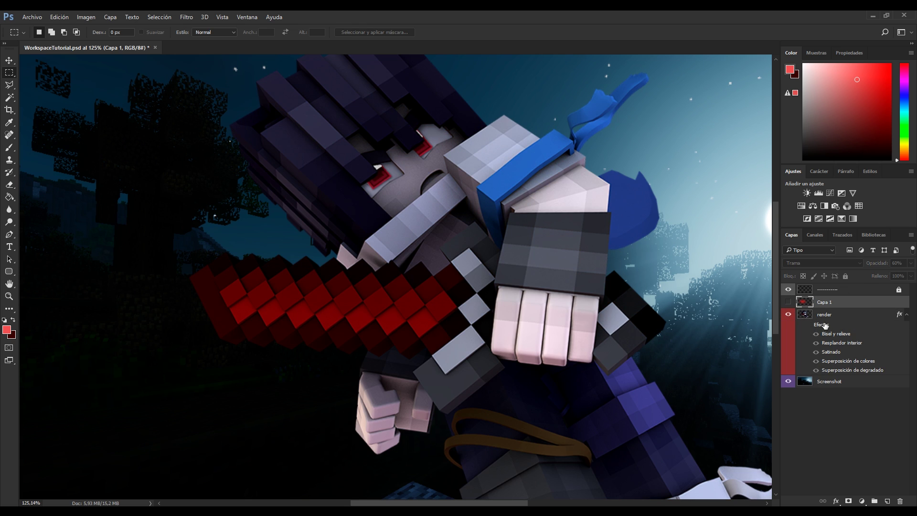
{"action": "right_click", "coordinate": [825, 325]}
{"action": "left_click", "coordinate": [848, 362]}
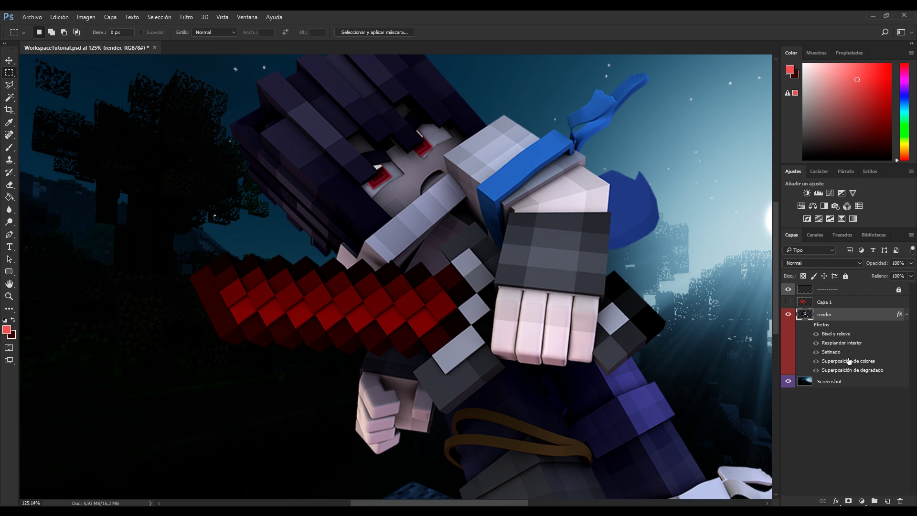
{"action": "right_click", "coordinate": [838, 313]}
{"action": "left_click", "coordinate": [709, 64]}
{"action": "left_click", "coordinate": [630, 145]}
Step: Turn the render layer's effects back on and review its Color Overlay and Satin style settings
{"action": "left_click", "coordinate": [808, 325]}
{"action": "right_click", "coordinate": [835, 315]}
{"action": "left_click", "coordinate": [711, 69]}
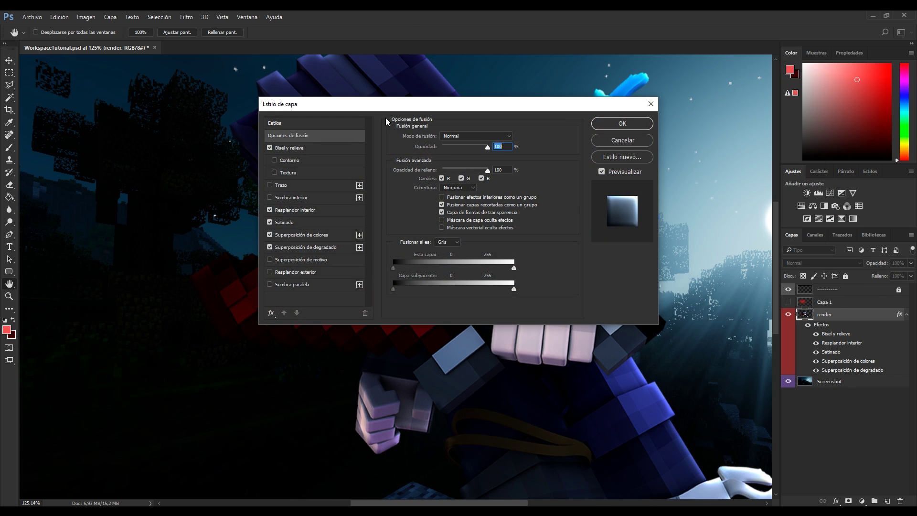
{"action": "left_click_drag", "start_coordinate": [387, 111], "coordinate": [638, 113]}
{"action": "left_click", "coordinate": [552, 238]}
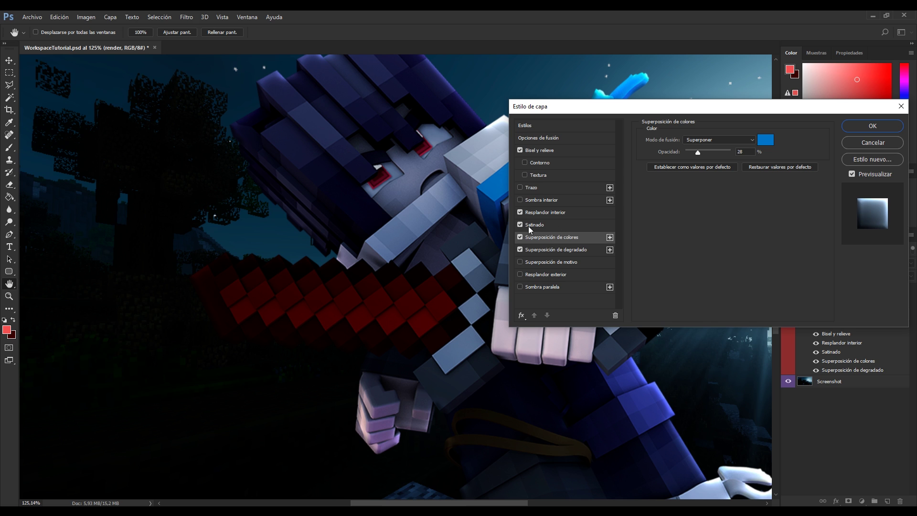
{"action": "left_click", "coordinate": [543, 226]}
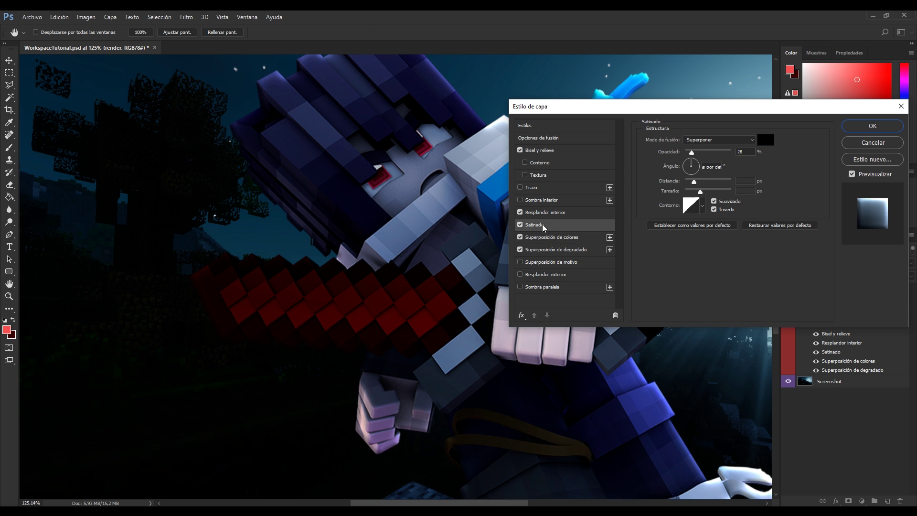
{"action": "left_click", "coordinate": [689, 151]}
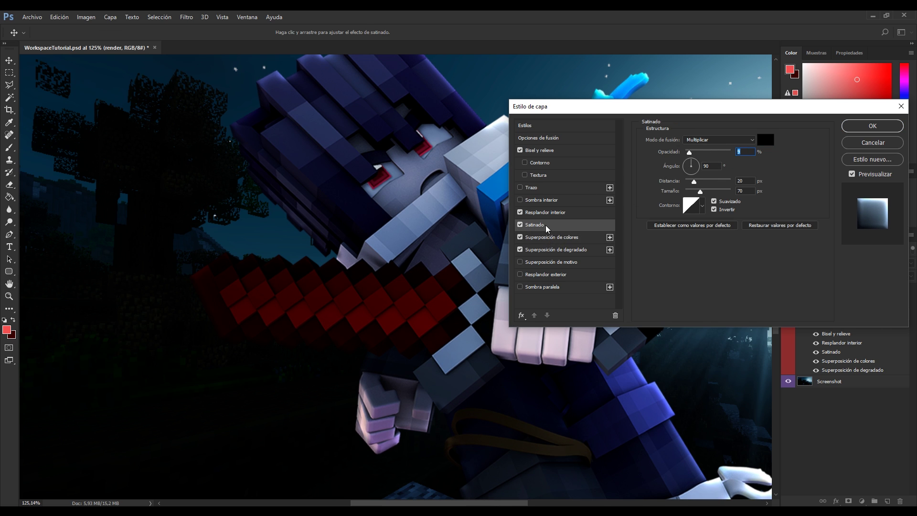
Step: Compare the render with and without its Gradient Overlay, set that overlay's opacity to 60%, and show the red glow layer again
{"action": "left_click", "coordinate": [539, 249]}
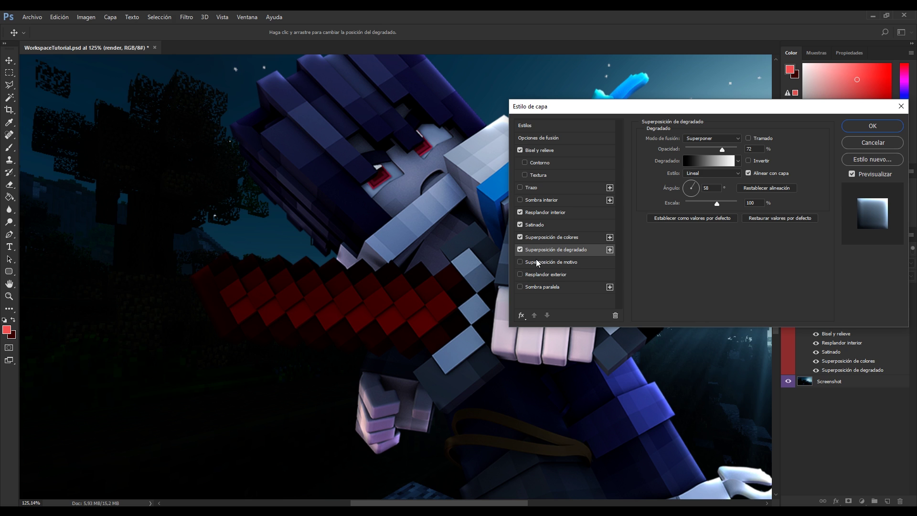
{"action": "left_click", "coordinate": [520, 249]}
{"action": "left_click", "coordinate": [520, 249]}
{"action": "left_click", "coordinate": [519, 249]}
{"action": "left_click", "coordinate": [519, 249]}
{"action": "left_click_drag", "start_coordinate": [720, 146], "coordinate": [712, 151]}
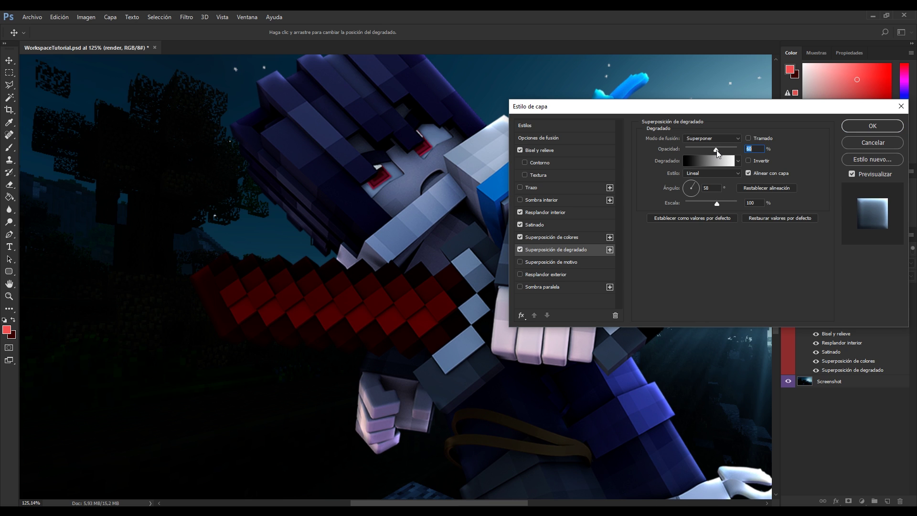
{"action": "left_click", "coordinate": [872, 125]}
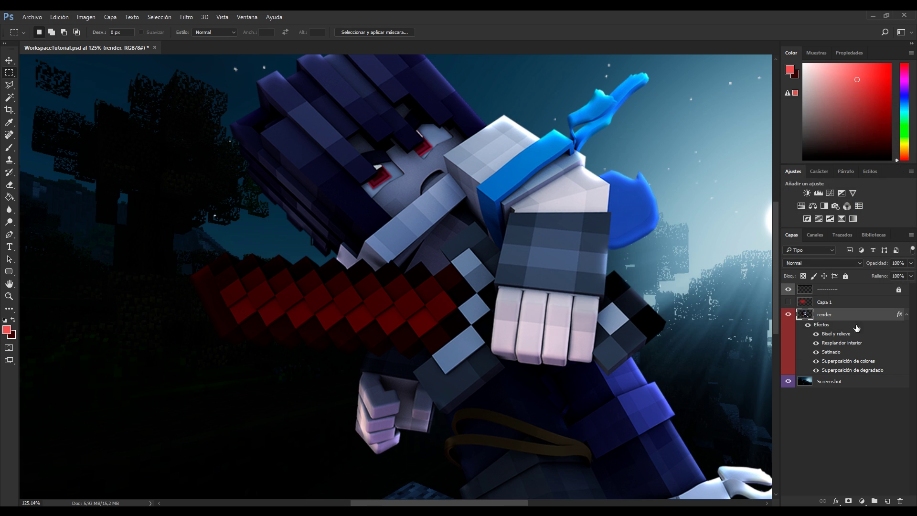
{"action": "left_click", "coordinate": [787, 303]}
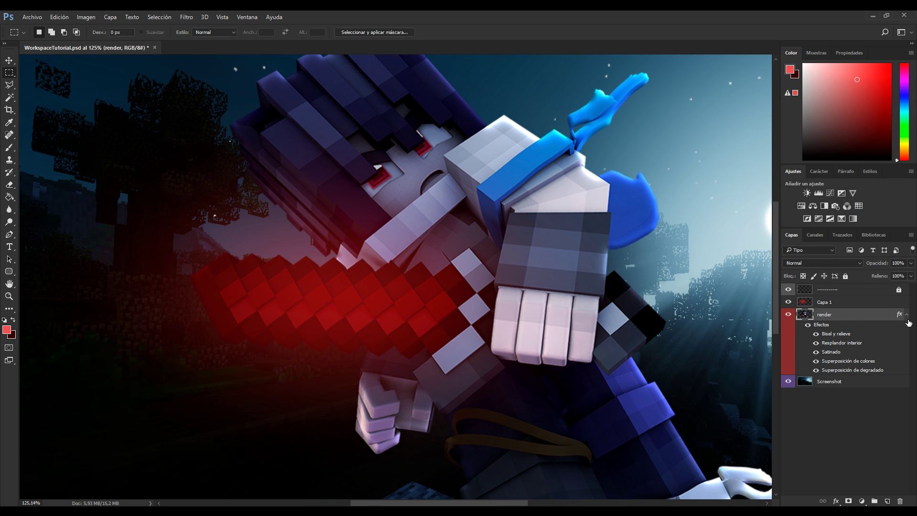
Step: Set the foreground color to a saturated blue and switch to the Brush tool
{"action": "left_click", "coordinate": [907, 315]}
{"action": "scroll", "coordinate": [336, 297], "scroll_direction": "down", "scroll_amount": 6}
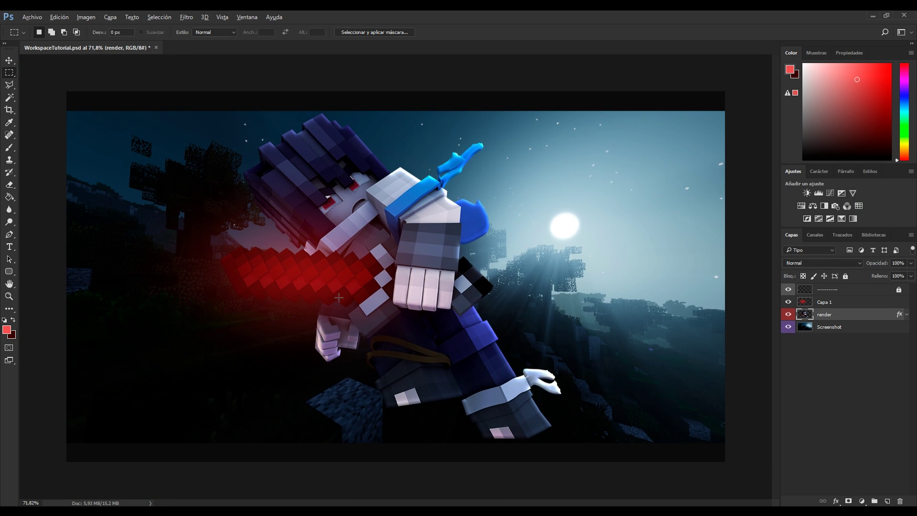
{"action": "scroll", "coordinate": [376, 216], "scroll_direction": "up", "scroll_amount": 4}
{"action": "scroll", "coordinate": [456, 220], "scroll_direction": "up", "scroll_amount": 1}
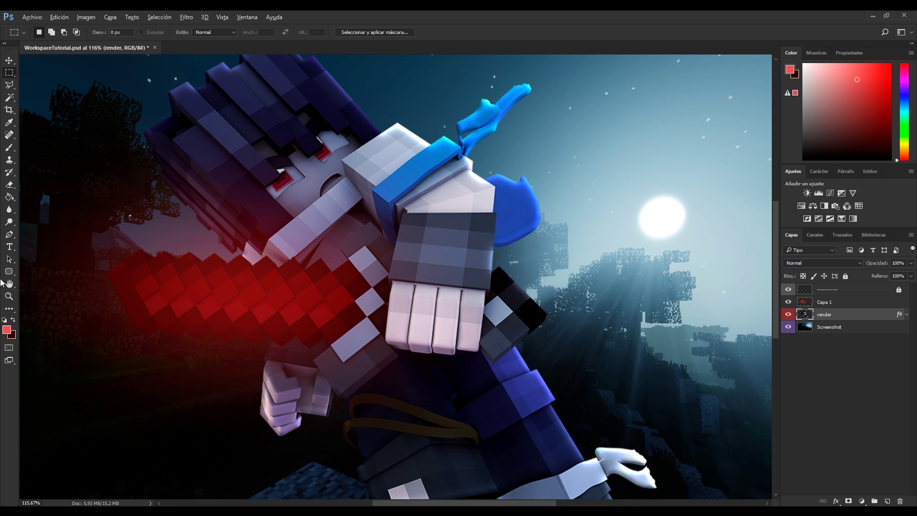
{"action": "left_click", "coordinate": [7, 330]}
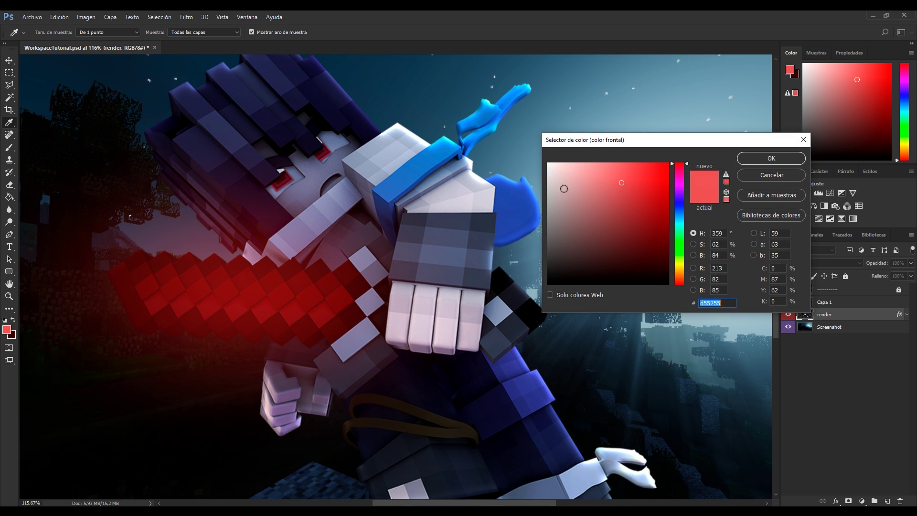
{"action": "left_click", "coordinate": [681, 215]}
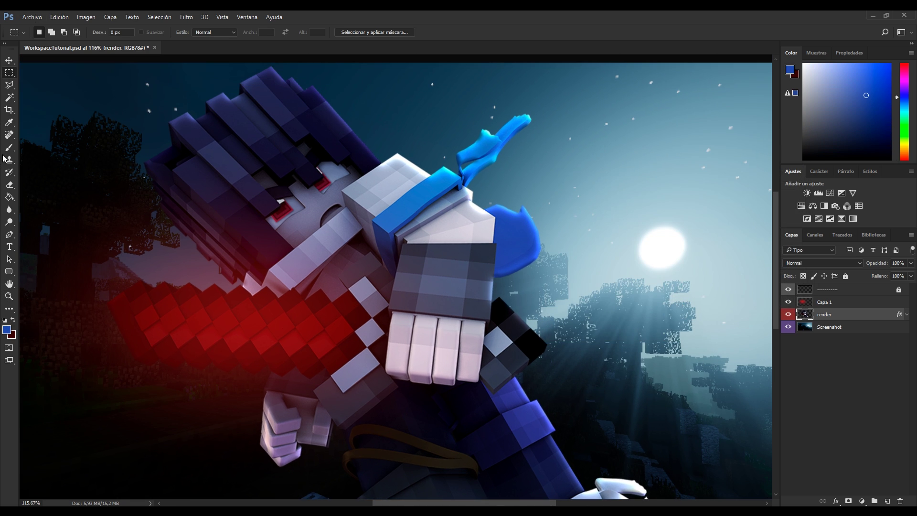
{"action": "left_click", "coordinate": [6, 150]}
{"action": "scroll", "coordinate": [531, 178], "scroll_direction": "up", "scroll_amount": 1}
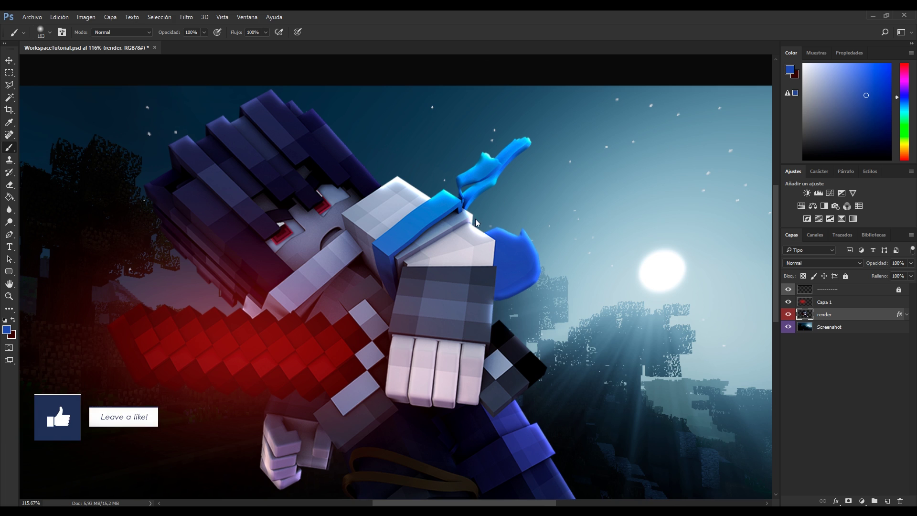
Step: Dab blue light onto the Capa 1 glow layer around the character's arm ribbon and hair
{"action": "left_click", "coordinate": [499, 258]}
{"action": "left_click", "coordinate": [834, 303]}
{"action": "left_click", "coordinate": [413, 237]}
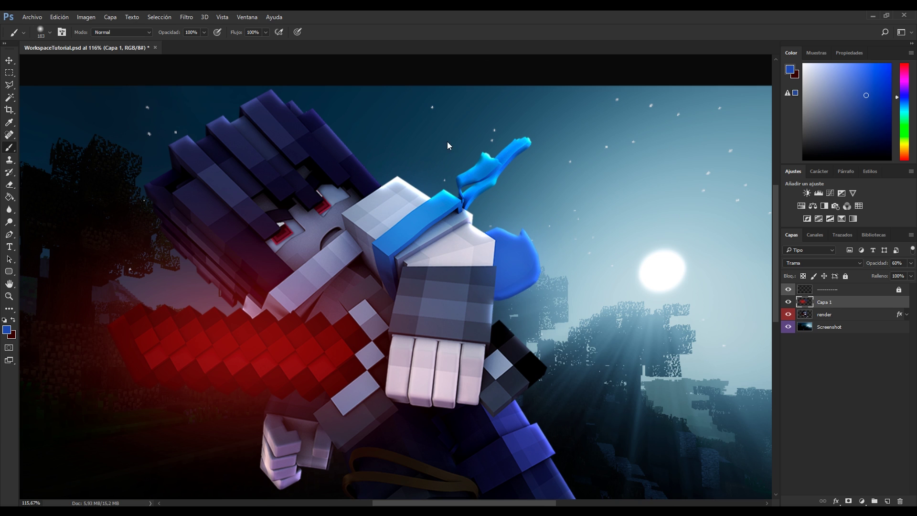
{"action": "left_click", "coordinate": [486, 174]}
{"action": "left_click", "coordinate": [262, 163]}
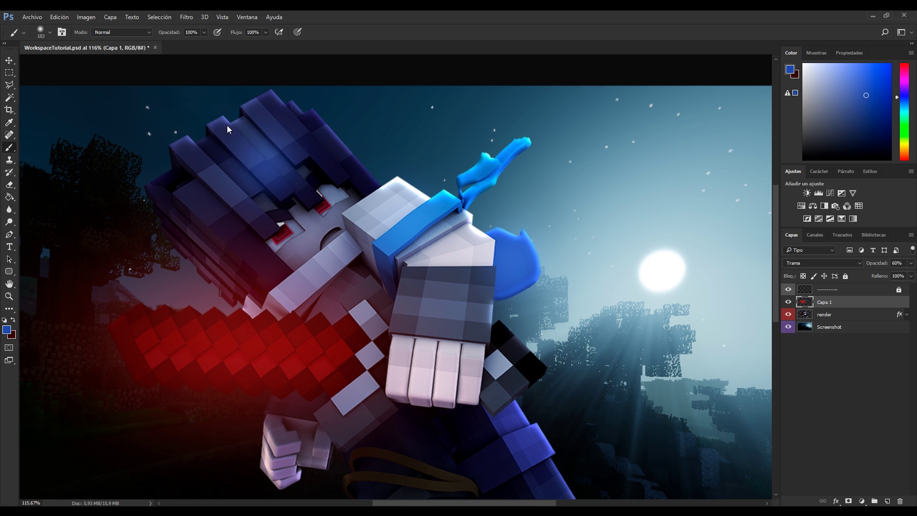
Step: Paint blue light on the Capa 1 layer along the character's moonlit leg
{"action": "scroll", "coordinate": [151, 268], "scroll_direction": "down", "scroll_amount": 3}
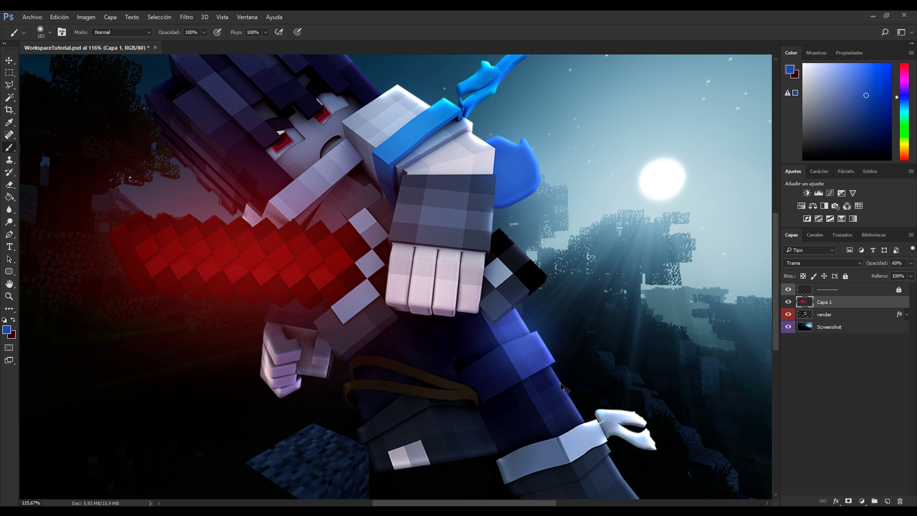
{"action": "left_click", "coordinate": [526, 341]}
{"action": "scroll", "coordinate": [559, 400], "scroll_direction": "down", "scroll_amount": 3}
{"action": "mouse_move", "coordinate": [543, 286]}
{"action": "left_mouse_down"}
{"action": "mouse_move", "coordinate": [529, 279]}
{"action": "mouse_move", "coordinate": [629, 396]}
{"action": "left_mouse_up"}
{"action": "scroll", "coordinate": [419, 266], "scroll_direction": "up", "scroll_amount": 6}
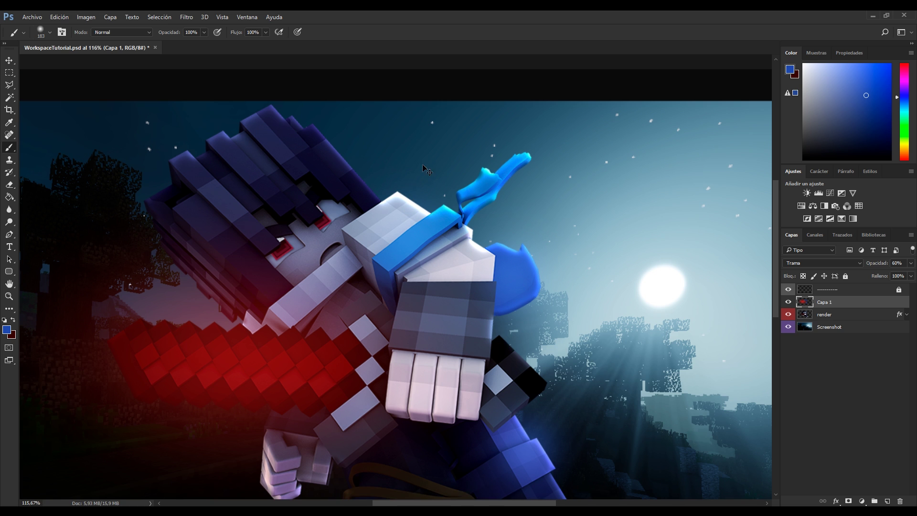
Step: Try more blue dabs around the arm ribbon and shoulder, and undo each of them
{"action": "left_click", "coordinate": [473, 195]}
{"action": "key", "text": "ctrl+z"}
{"action": "left_click", "coordinate": [512, 170]}
{"action": "key", "text": "ctrl+z"}
{"action": "left_click", "coordinate": [435, 217]}
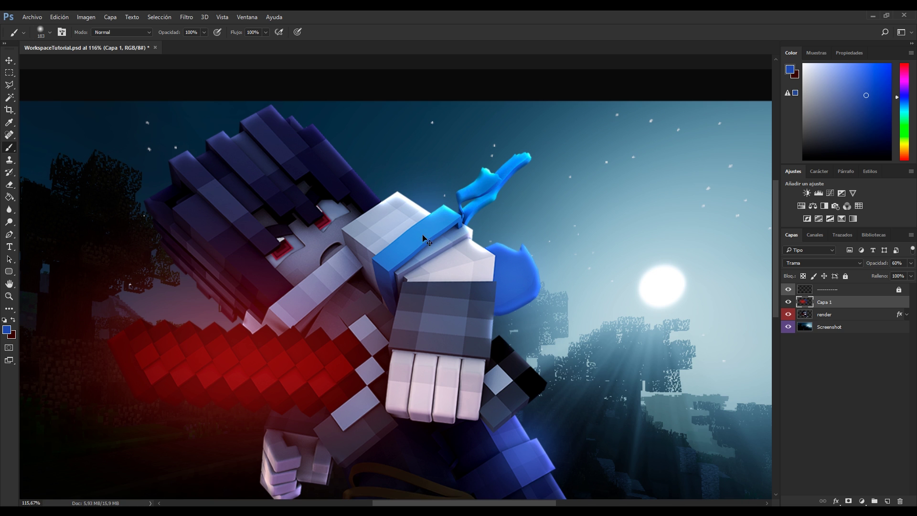
{"action": "key", "text": "ctrl+z"}
{"action": "scroll", "coordinate": [444, 325], "scroll_direction": "up", "scroll_amount": 2}
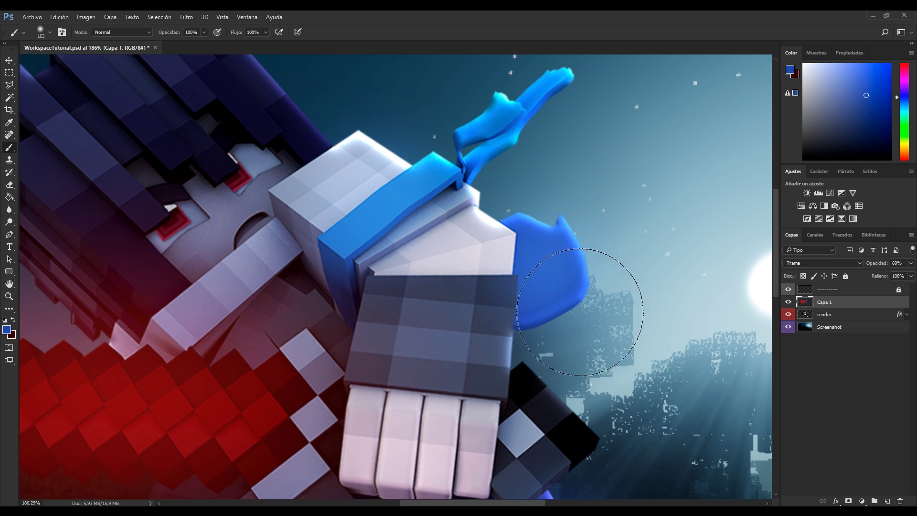
{"action": "scroll", "coordinate": [405, 234], "scroll_direction": "down", "scroll_amount": 3}
{"action": "scroll", "coordinate": [396, 231], "scroll_direction": "up", "scroll_amount": 2}
{"action": "scroll", "coordinate": [270, 268], "scroll_direction": "up", "scroll_amount": 3}
{"action": "scroll", "coordinate": [321, 251], "scroll_direction": "down", "scroll_amount": 1}
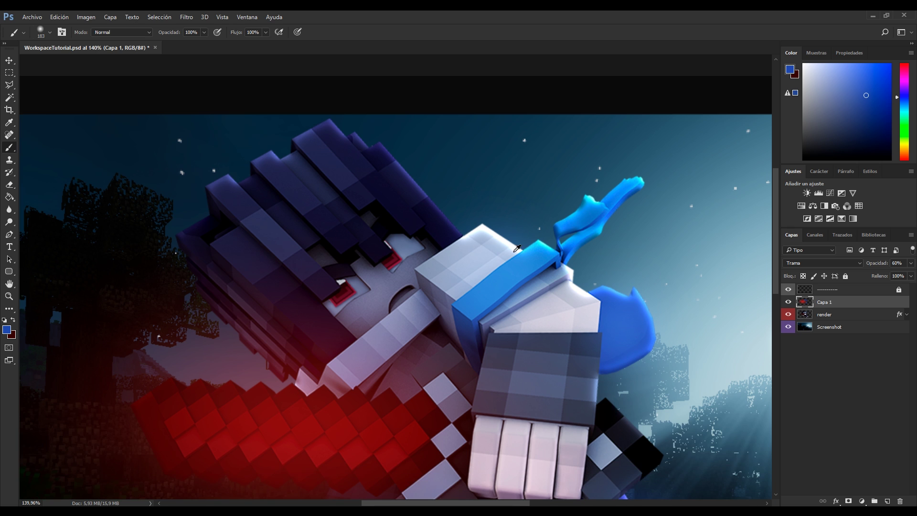
{"action": "scroll", "coordinate": [558, 277], "scroll_direction": "down", "scroll_amount": 5}
{"action": "key", "text": "alt"}
Step: Duplicate the render layer and apply the Bordes resplandecientes (Glowing Edges) filter to the copy with edge width 1, brightness 10 and smoothness 2
{"action": "left_click", "coordinate": [825, 316]}
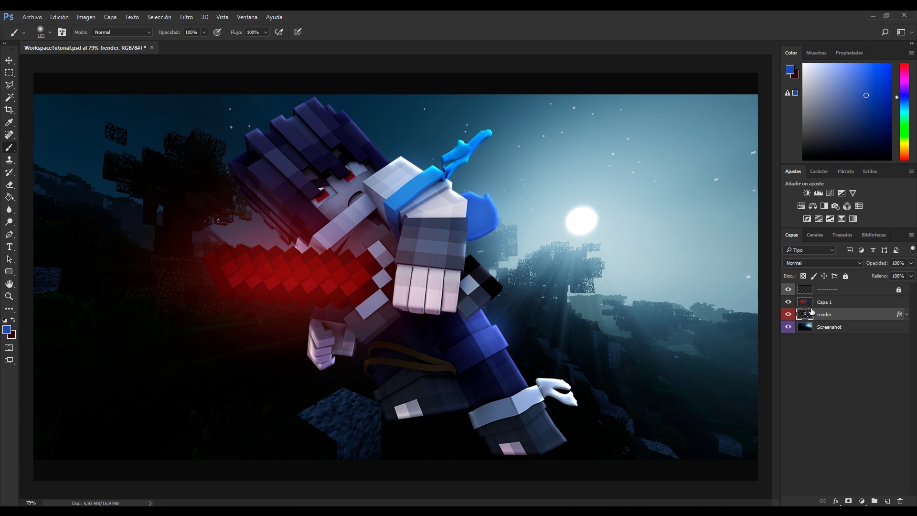
{"action": "key", "text": "ctrl+j"}
{"action": "left_click", "coordinate": [186, 17]}
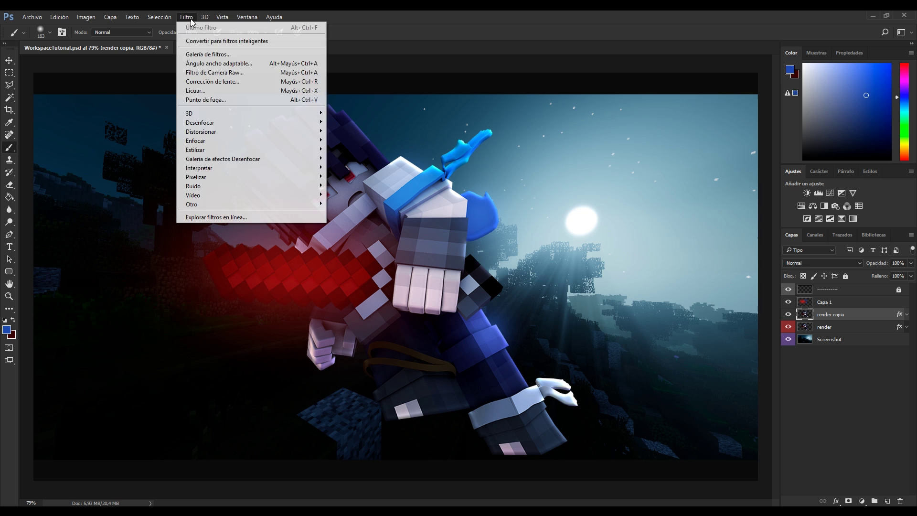
{"action": "left_click", "coordinate": [210, 56]}
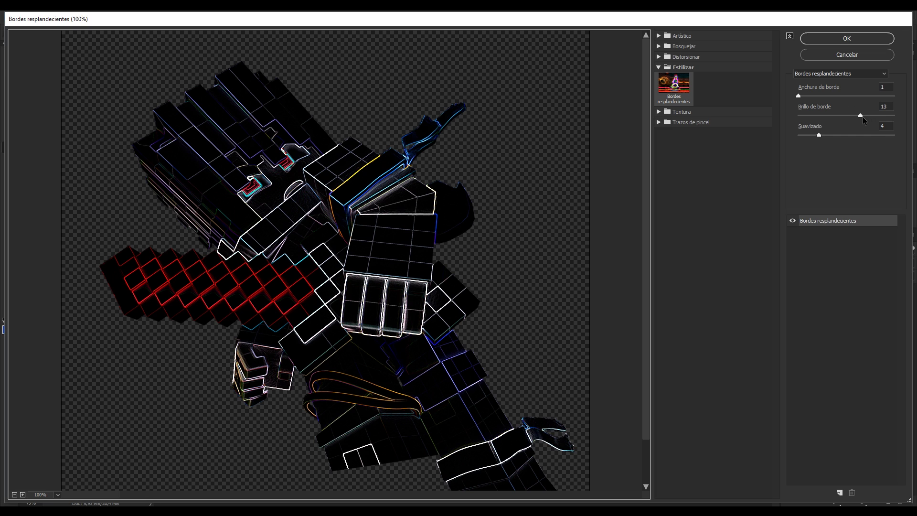
{"action": "left_click", "coordinate": [848, 116]}
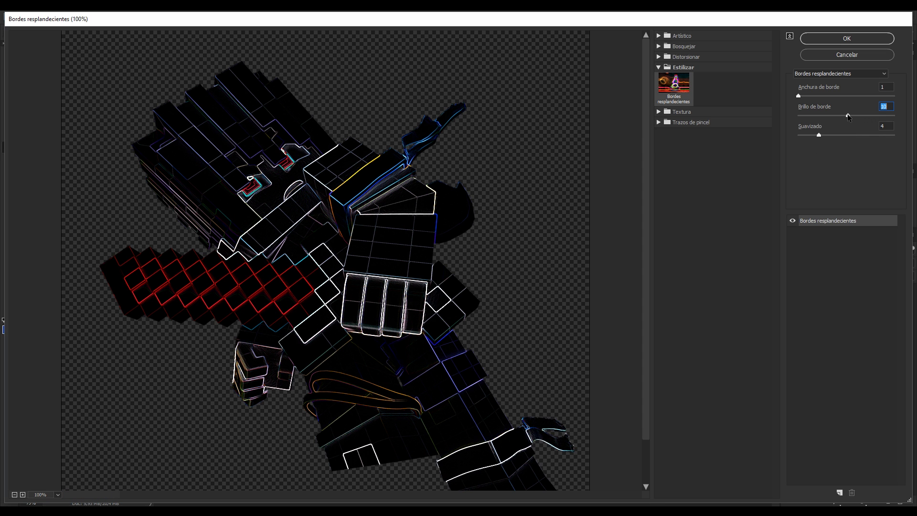
{"action": "left_click_drag", "start_coordinate": [818, 135], "coordinate": [910, 136]}
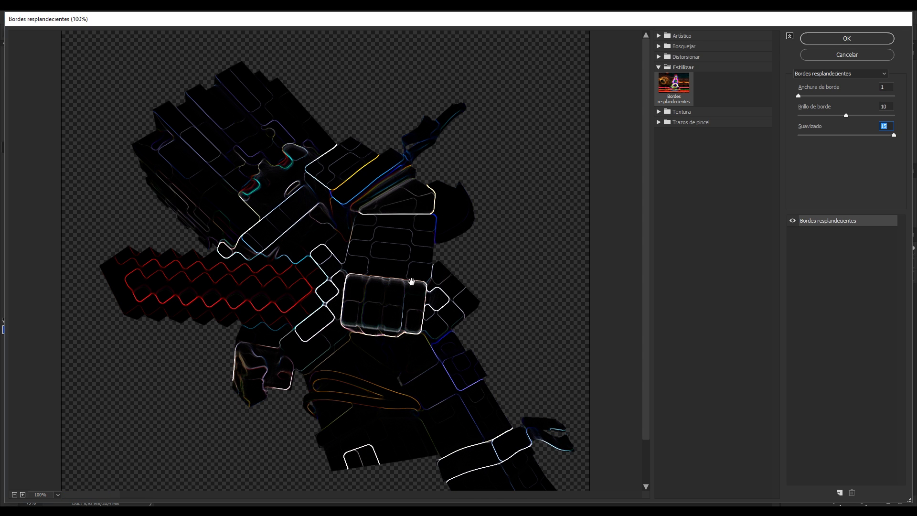
{"action": "mouse_move", "coordinate": [801, 136]}
{"action": "left_mouse_down"}
{"action": "mouse_move", "coordinate": [786, 127]}
{"action": "mouse_move", "coordinate": [806, 136]}
{"action": "left_mouse_up"}
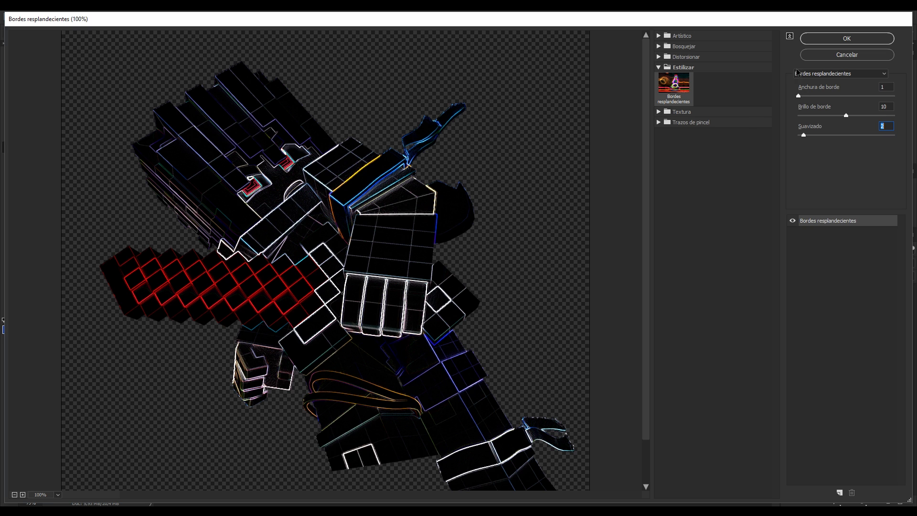
{"action": "left_click", "coordinate": [840, 40]}
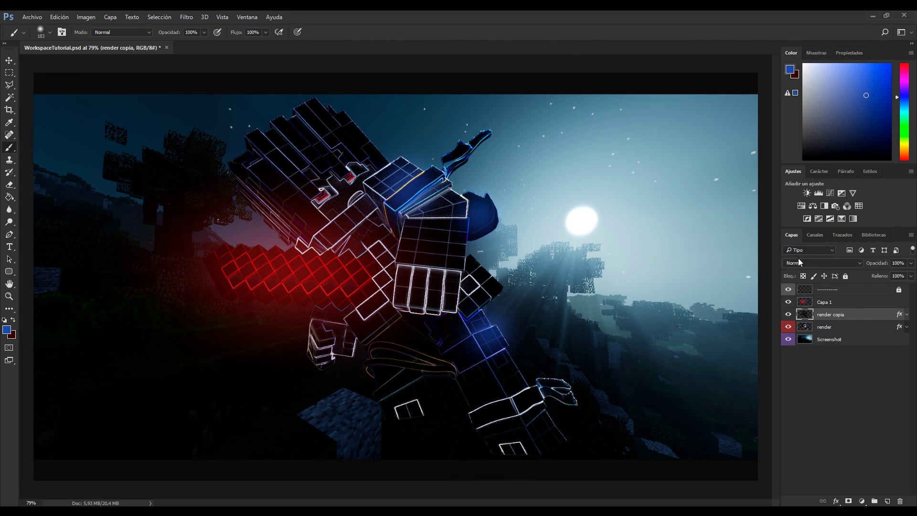
Step: Set the render copy's blending mode to Sobreexponer color (Color Dodge) and its opacity to 75%
{"action": "left_click", "coordinate": [798, 260]}
{"action": "left_click", "coordinate": [812, 325]}
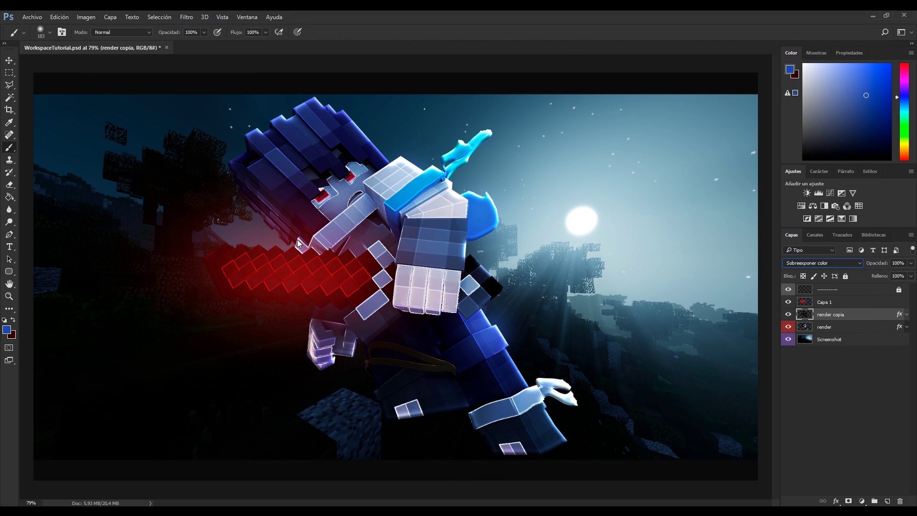
{"action": "left_click", "coordinate": [9, 72]}
{"action": "scroll", "coordinate": [351, 219], "scroll_direction": "up", "scroll_amount": 6}
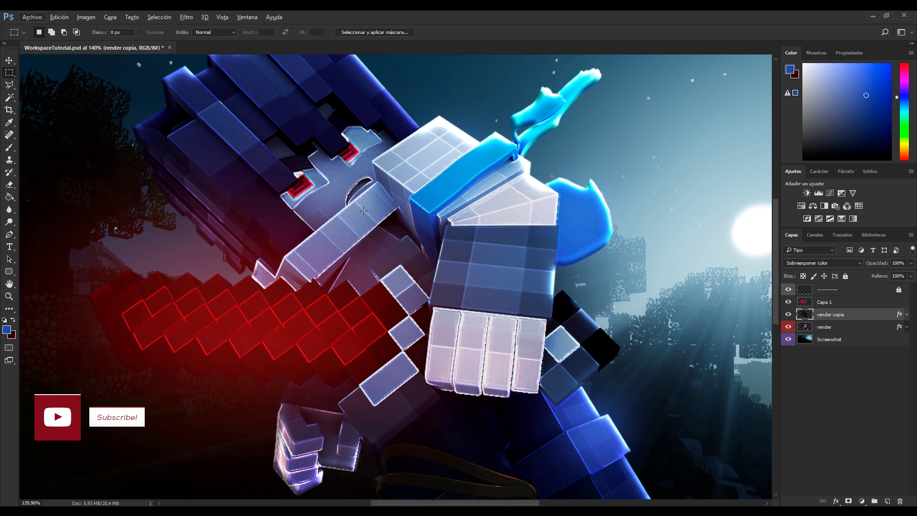
{"action": "scroll", "coordinate": [375, 209], "scroll_direction": "up", "scroll_amount": 2}
{"action": "left_click", "coordinate": [911, 262]}
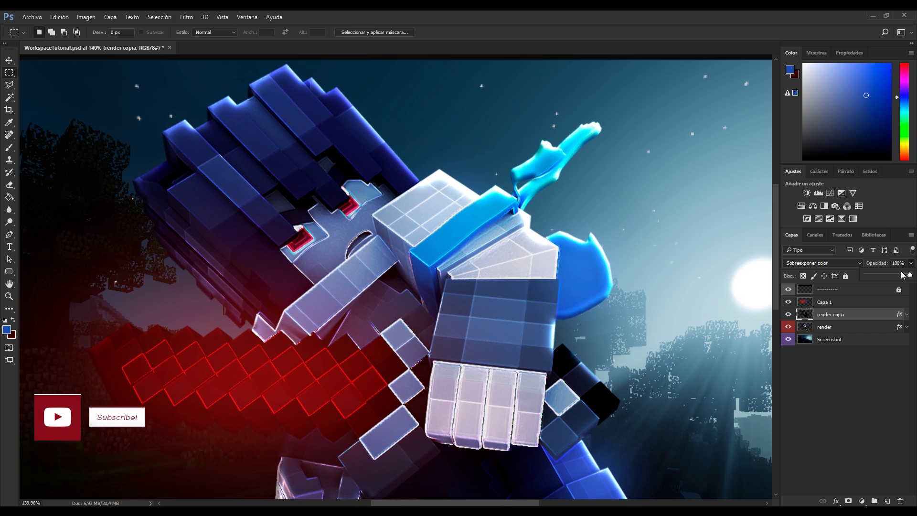
{"action": "left_click", "coordinate": [901, 277]}
Step: Rasterize the render copy's layer style and reapply the Sobreexponer color (Color Dodge) blending mode to it
{"action": "left_click", "coordinate": [7, 186]}
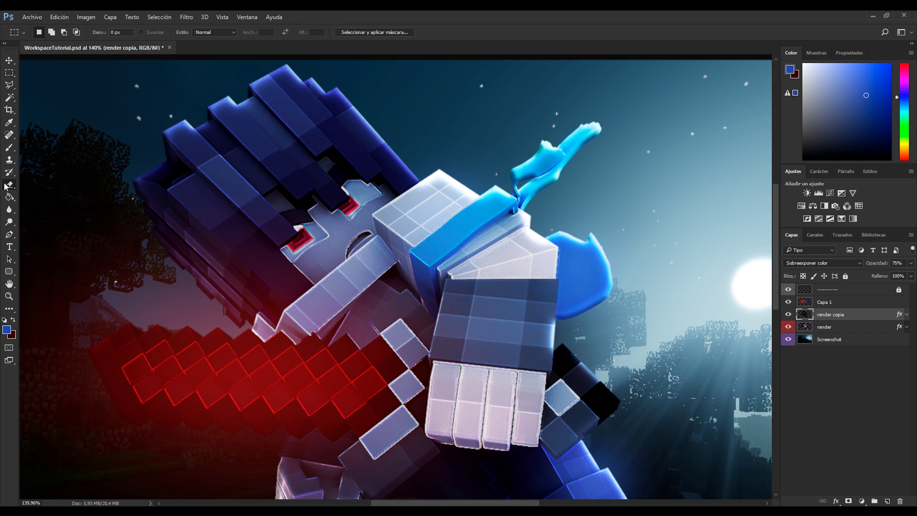
{"action": "mouse_move", "coordinate": [275, 186]}
{"action": "left_mouse_down"}
{"action": "mouse_move", "coordinate": [267, 215]}
{"action": "mouse_move", "coordinate": [301, 232]}
{"action": "left_mouse_up"}
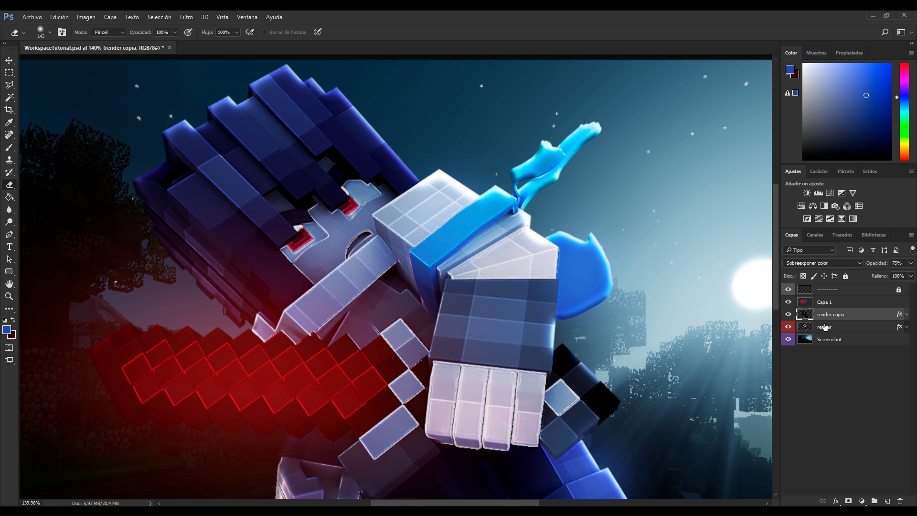
{"action": "right_click", "coordinate": [857, 318]}
{"action": "left_click", "coordinate": [723, 211]}
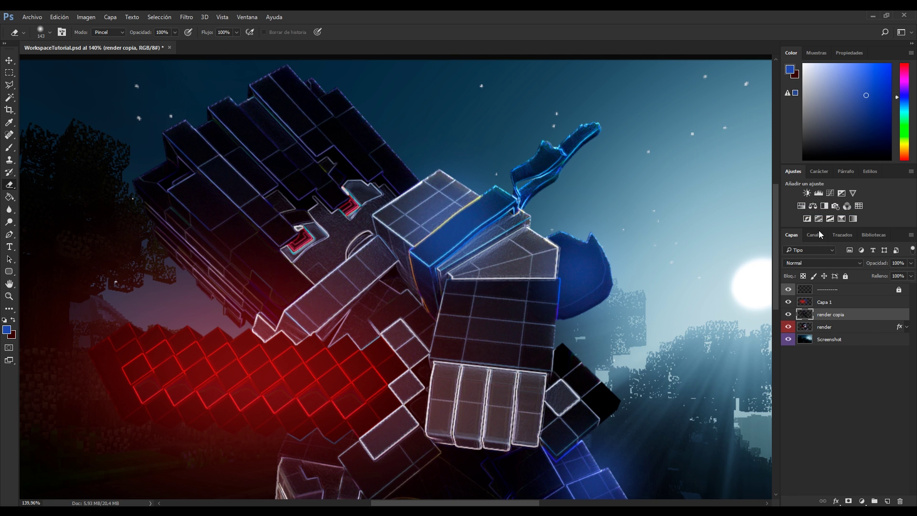
{"action": "left_click", "coordinate": [841, 263]}
{"action": "left_click", "coordinate": [827, 339]}
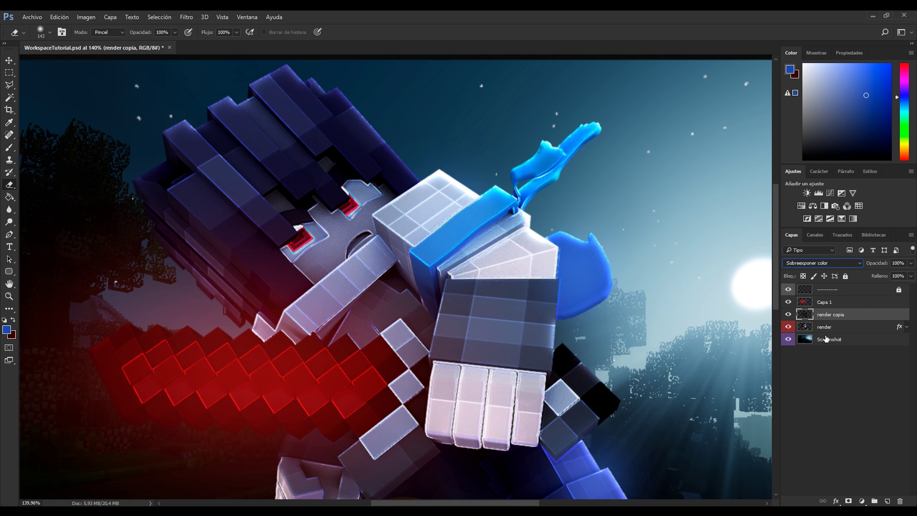
{"action": "key", "text": "ctrl+z"}
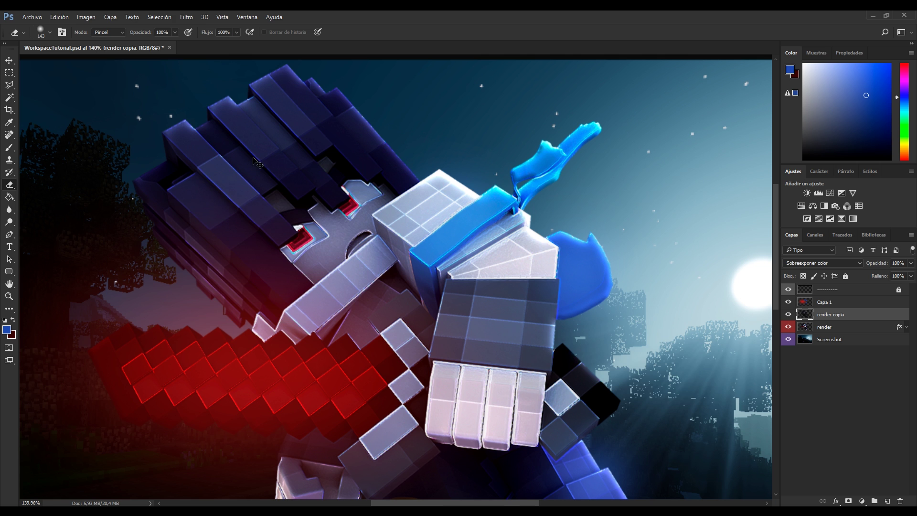
{"action": "right_click", "coordinate": [830, 315]}
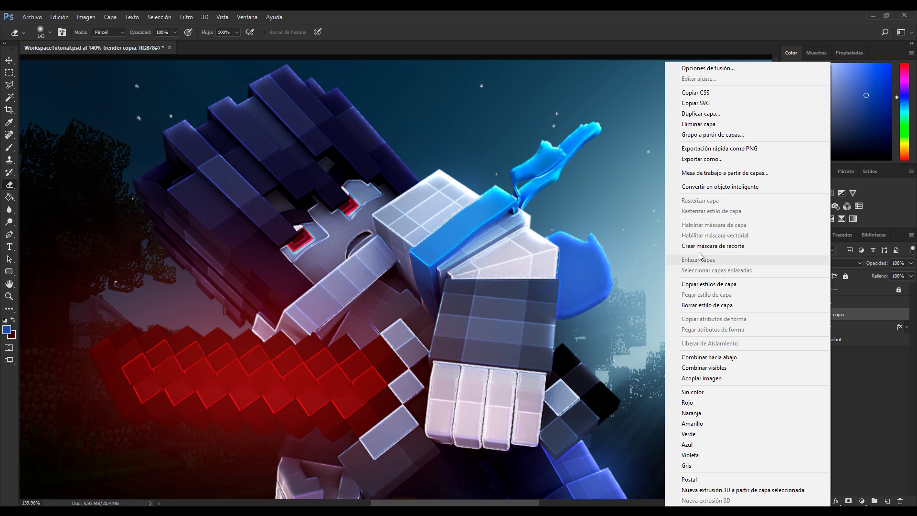
{"action": "left_click", "coordinate": [480, 313]}
{"action": "key", "text": "ctrl+z"}
{"action": "key", "text": "ctrl+z"}
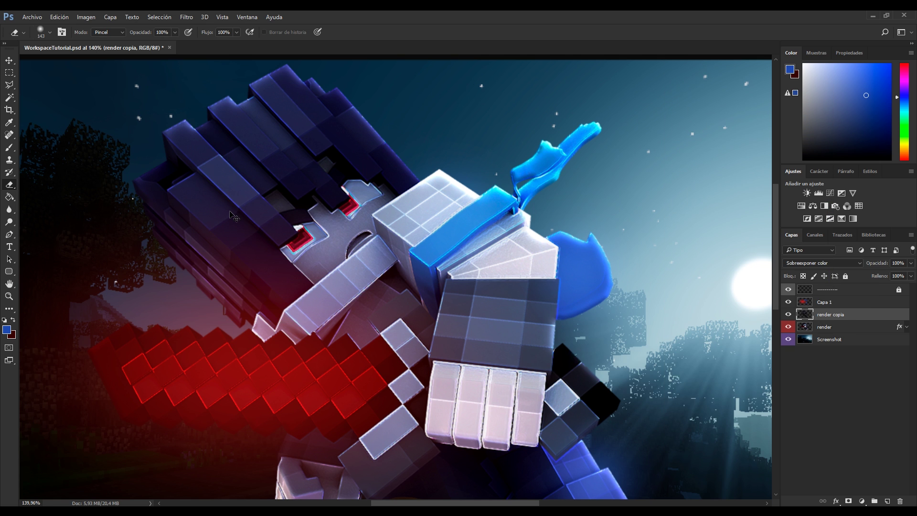
Step: Erase the glowing edges on the render copy over the character's hair, face and arm ribbon
{"action": "scroll", "coordinate": [264, 197], "scroll_direction": "up", "scroll_amount": 4}
{"action": "mouse_move", "coordinate": [215, 199]}
{"action": "left_mouse_down"}
{"action": "mouse_move", "coordinate": [249, 186]}
{"action": "mouse_move", "coordinate": [325, 248]}
{"action": "mouse_move", "coordinate": [397, 210]}
{"action": "mouse_move", "coordinate": [327, 218]}
{"action": "left_mouse_up"}
{"action": "scroll", "coordinate": [519, 258], "scroll_direction": "down", "scroll_amount": 2}
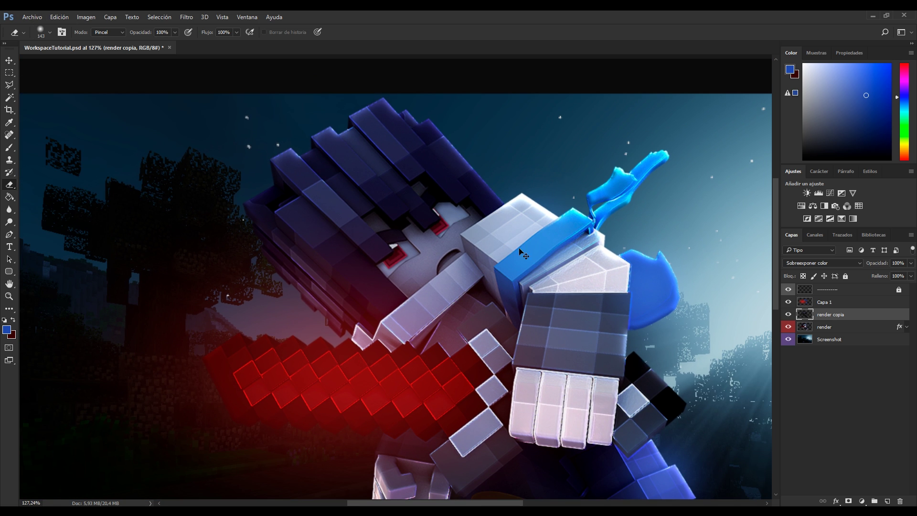
{"action": "scroll", "coordinate": [492, 221], "scroll_direction": "down", "scroll_amount": 1}
{"action": "scroll", "coordinate": [482, 262], "scroll_direction": "down", "scroll_amount": 1}
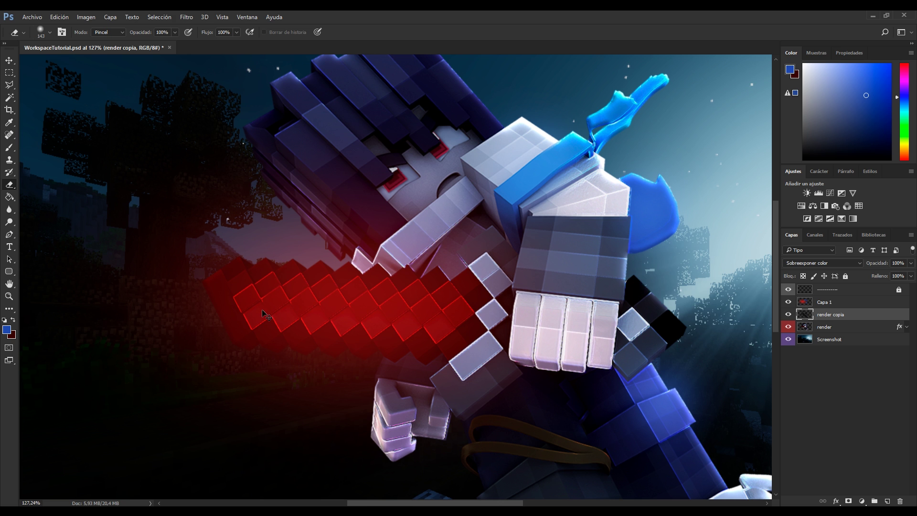
Step: Enlarge the eraser to 448 px and erase the render copy's glowing edges over the red sword blade
{"action": "scroll", "coordinate": [258, 316], "scroll_direction": "up", "scroll_amount": 3}
{"action": "scroll", "coordinate": [621, 297], "scroll_direction": "up", "scroll_amount": 1}
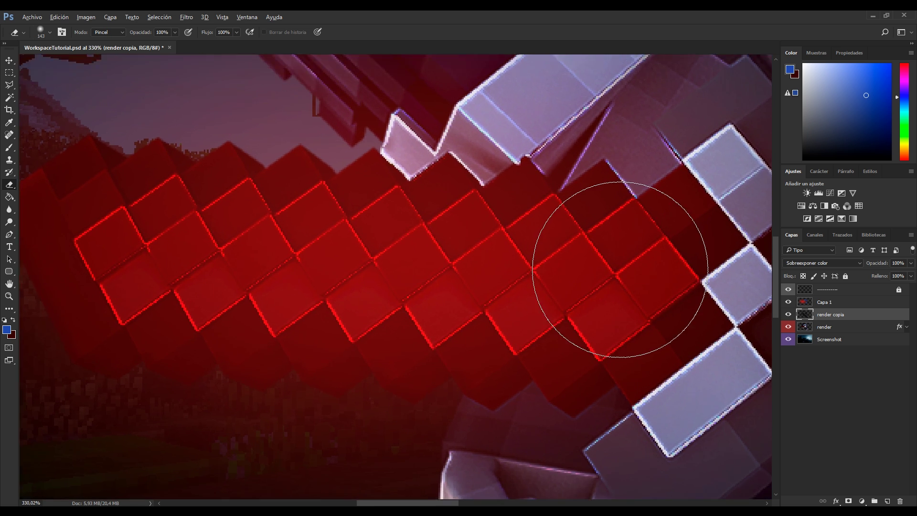
{"action": "scroll", "coordinate": [660, 277], "scroll_direction": "down", "scroll_amount": 1}
{"action": "scroll", "coordinate": [661, 278], "scroll_direction": "up", "scroll_amount": 1}
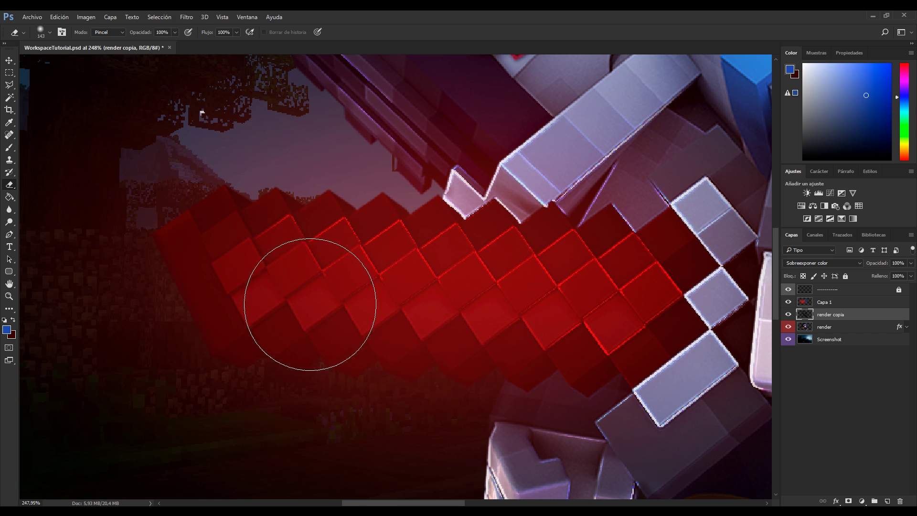
{"action": "left_click", "coordinate": [43, 35]}
{"action": "left_click_drag", "start_coordinate": [93, 63], "coordinate": [107, 65]}
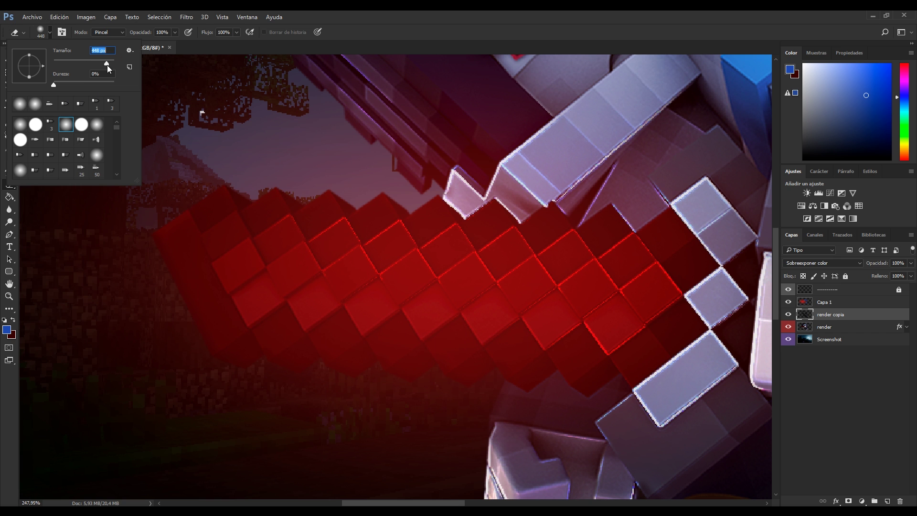
{"action": "key", "text": "Return"}
{"action": "left_click", "coordinate": [364, 317]}
{"action": "key", "text": "ctrl+z"}
{"action": "left_click", "coordinate": [296, 319]}
{"action": "scroll", "coordinate": [301, 316], "scroll_direction": "down", "scroll_amount": 10}
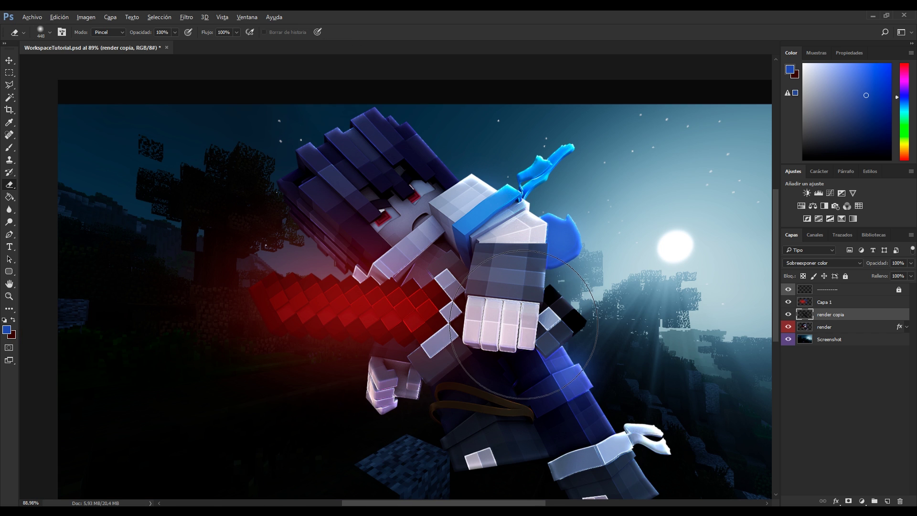
Step: Reduce the eraser to 91 px and erase the render copy's glowing edges over the raised fist and the sword guard
{"action": "scroll", "coordinate": [554, 324], "scroll_direction": "down", "scroll_amount": 4}
{"action": "scroll", "coordinate": [561, 324], "scroll_direction": "down", "scroll_amount": 1}
{"action": "scroll", "coordinate": [688, 370], "scroll_direction": "up", "scroll_amount": 4}
{"action": "scroll", "coordinate": [358, 330], "scroll_direction": "down", "scroll_amount": 3}
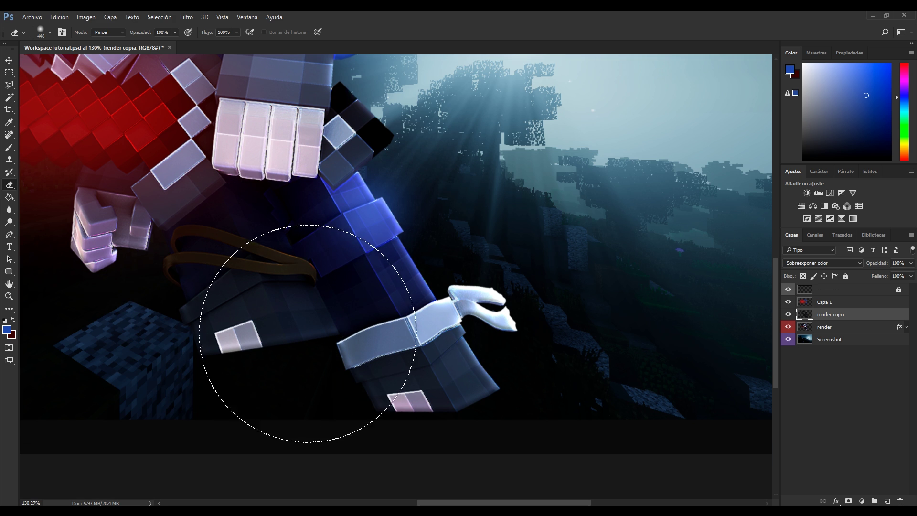
{"action": "scroll", "coordinate": [379, 328], "scroll_direction": "down", "scroll_amount": 3}
{"action": "scroll", "coordinate": [256, 266], "scroll_direction": "up", "scroll_amount": 4}
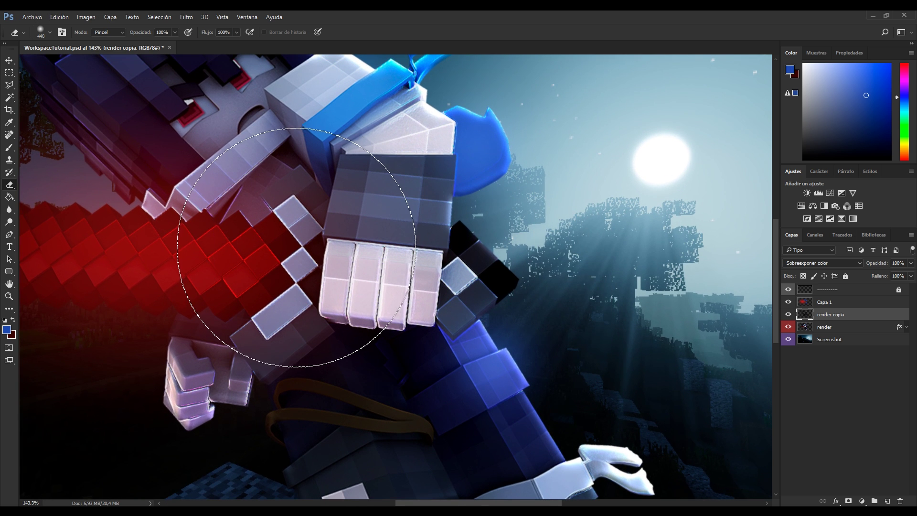
{"action": "left_click", "coordinate": [51, 32]}
{"action": "left_click", "coordinate": [80, 64]}
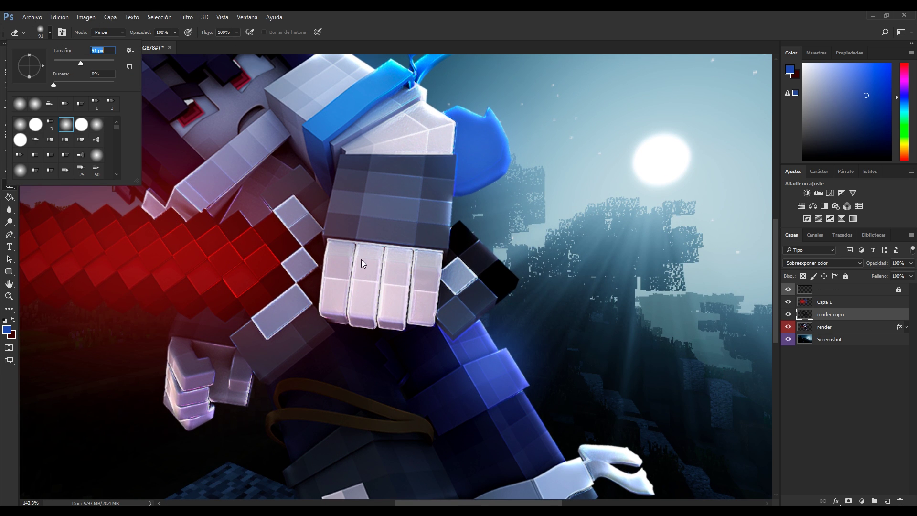
{"action": "mouse_move", "coordinate": [361, 260]}
{"action": "left_mouse_down"}
{"action": "mouse_move", "coordinate": [335, 291]}
{"action": "mouse_move", "coordinate": [367, 241]}
{"action": "left_mouse_up"}
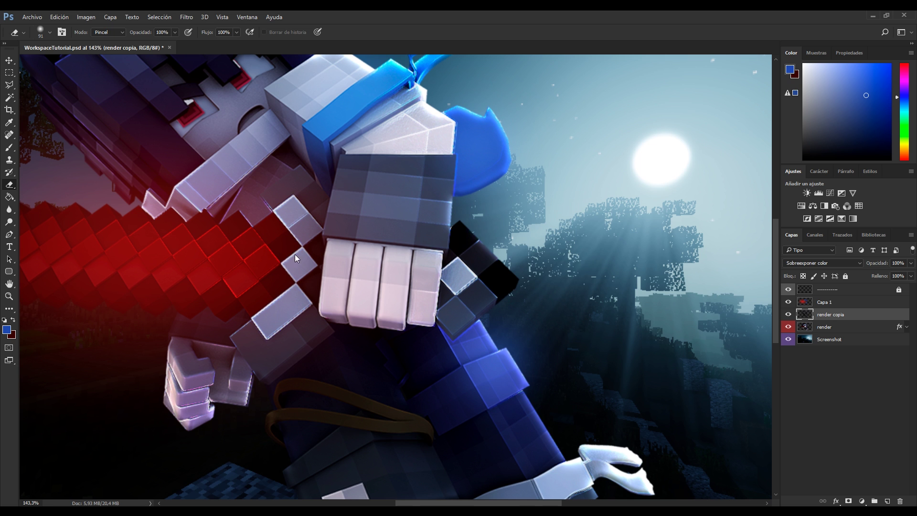
{"action": "left_click_drag", "start_coordinate": [430, 291], "coordinate": [430, 264]}
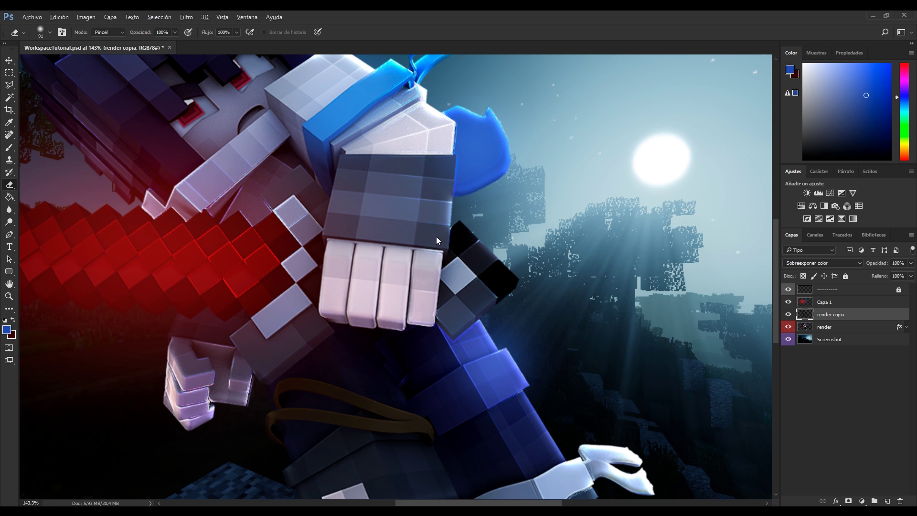
Step: Erase the render copy's glowing edges over the character's lower hand beneath the sword
{"action": "scroll", "coordinate": [437, 236], "scroll_direction": "down", "scroll_amount": 3}
{"action": "scroll", "coordinate": [413, 133], "scroll_direction": "up", "scroll_amount": 6}
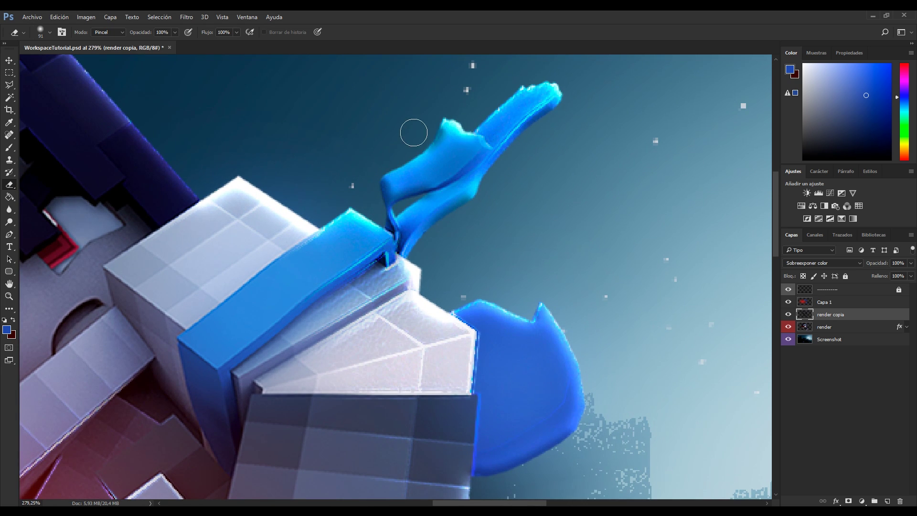
{"action": "scroll", "coordinate": [414, 133], "scroll_direction": "down", "scroll_amount": 3}
{"action": "scroll", "coordinate": [410, 378], "scroll_direction": "down", "scroll_amount": 2}
{"action": "scroll", "coordinate": [297, 325], "scroll_direction": "up", "scroll_amount": 3}
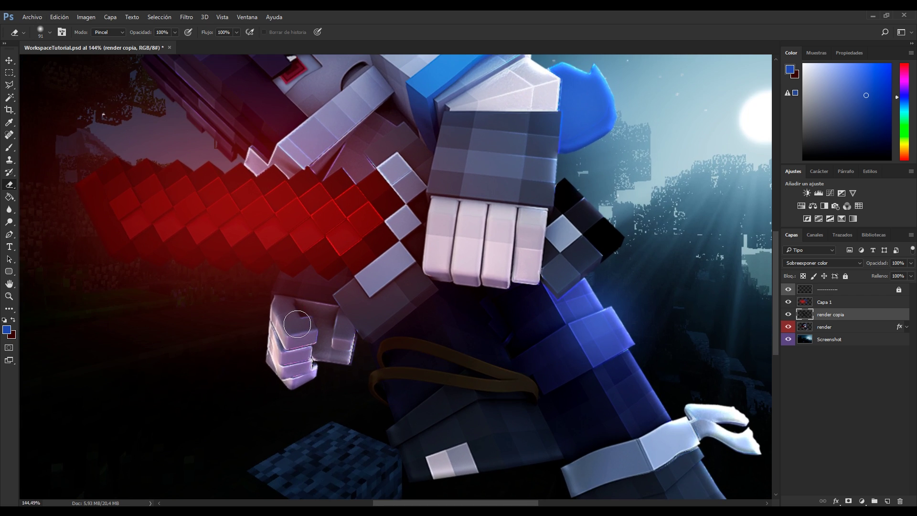
{"action": "scroll", "coordinate": [297, 325], "scroll_direction": "up", "scroll_amount": 4}
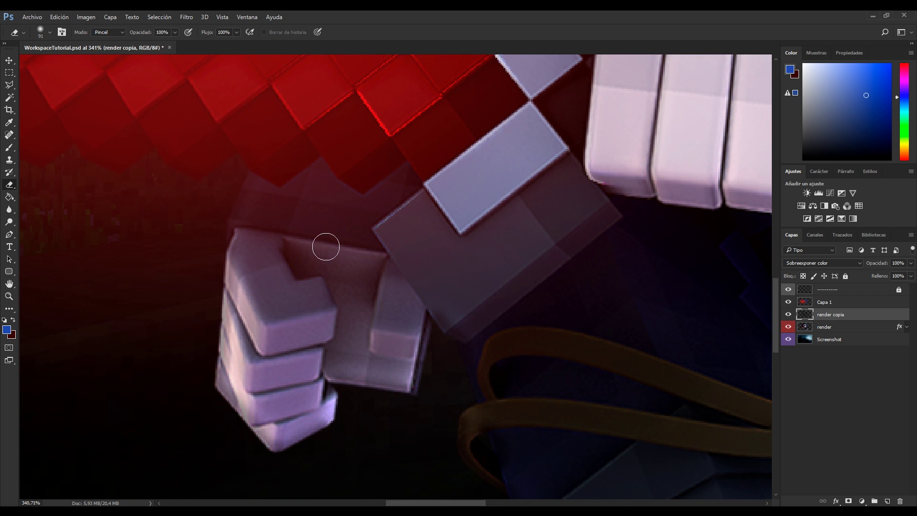
{"action": "scroll", "coordinate": [325, 247], "scroll_direction": "down", "scroll_amount": 6}
{"action": "scroll", "coordinate": [635, 360], "scroll_direction": "up", "scroll_amount": 1}
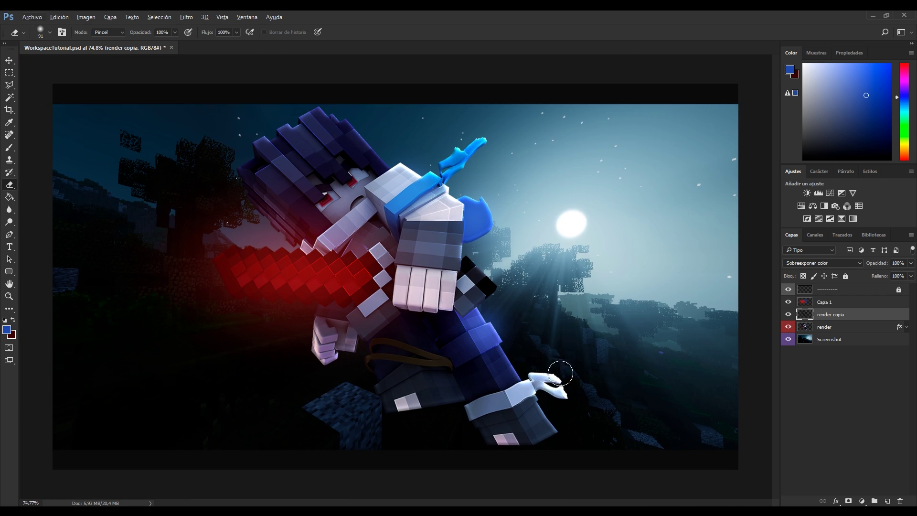
{"action": "double_click", "coordinate": [827, 315]}
{"action": "key", "text": "Return"}
{"action": "left_click", "coordinate": [9, 72]}
{"action": "scroll", "coordinate": [287, 136], "scroll_direction": "up", "scroll_amount": 1}
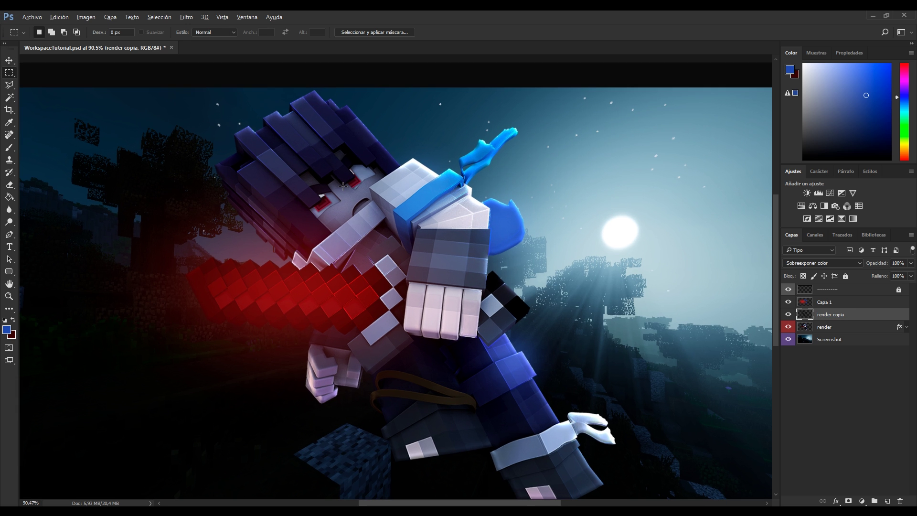
Step: Examine the render copy's remaining glowing edges on the hair, fist and sword, comparing the image with the layer hidden and shown
{"action": "scroll", "coordinate": [286, 136], "scroll_direction": "up", "scroll_amount": 5}
{"action": "left_click", "coordinate": [9, 185]}
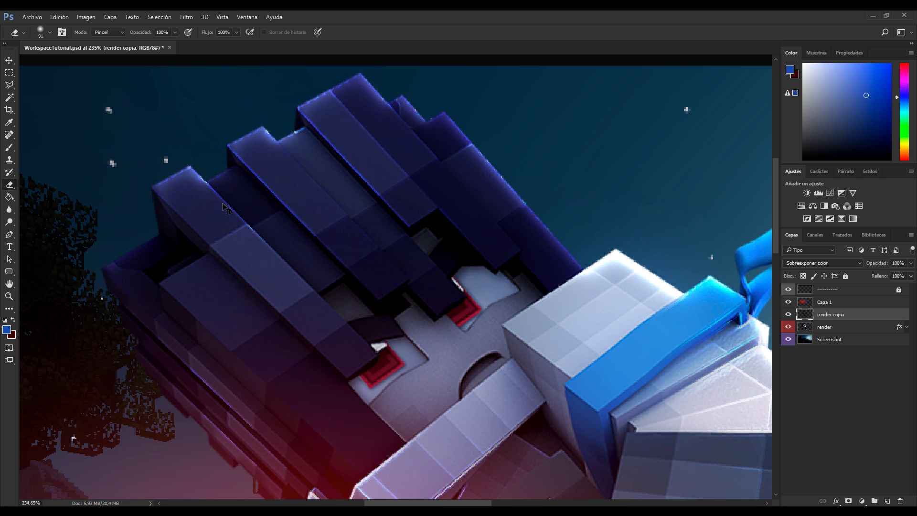
{"action": "scroll", "coordinate": [437, 222], "scroll_direction": "down", "scroll_amount": 8}
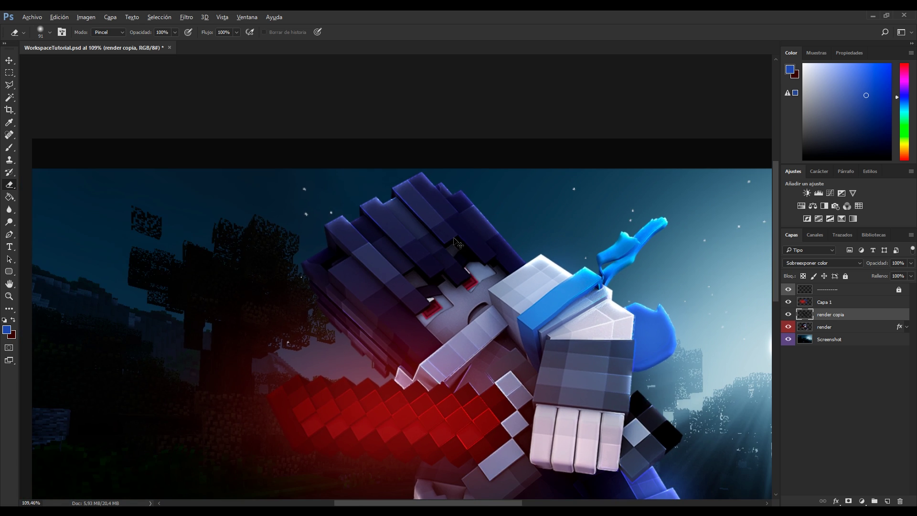
{"action": "scroll", "coordinate": [472, 256], "scroll_direction": "up", "scroll_amount": 2}
{"action": "scroll", "coordinate": [375, 195], "scroll_direction": "up", "scroll_amount": 6}
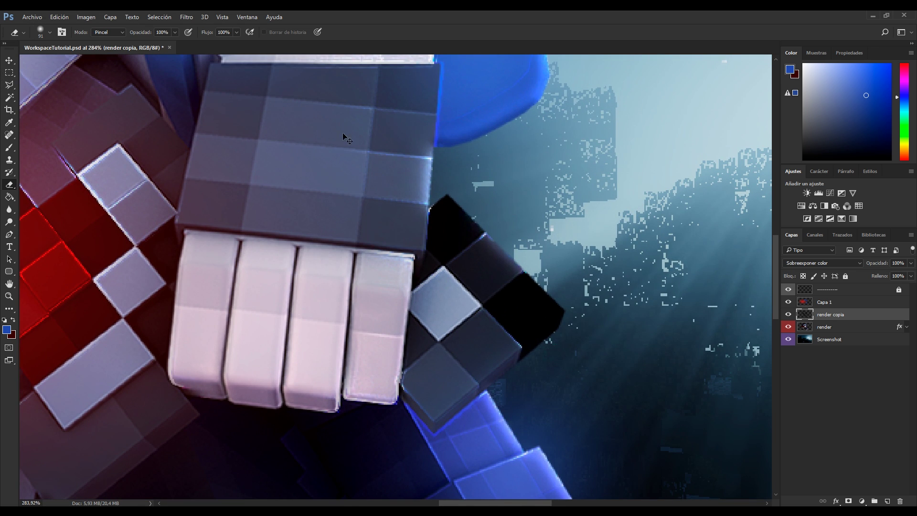
{"action": "scroll", "coordinate": [335, 163], "scroll_direction": "down", "scroll_amount": 6}
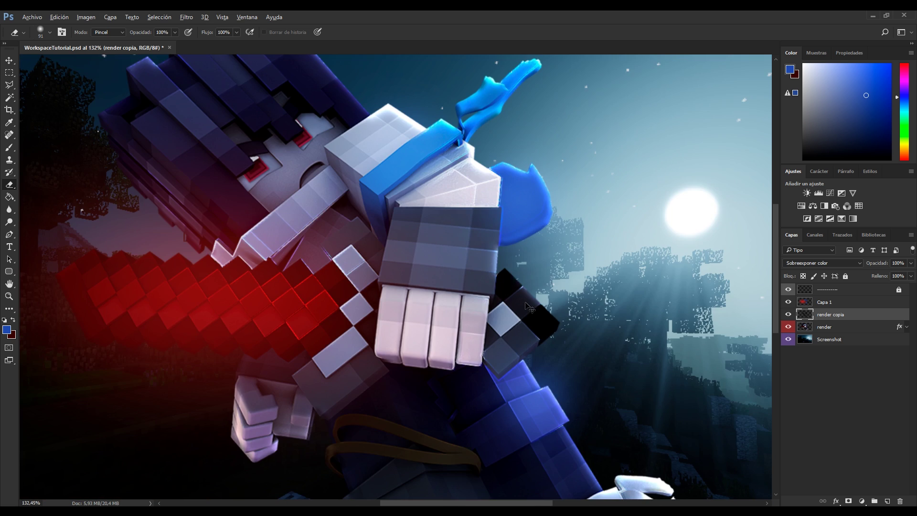
{"action": "scroll", "coordinate": [548, 328], "scroll_direction": "up", "scroll_amount": 1}
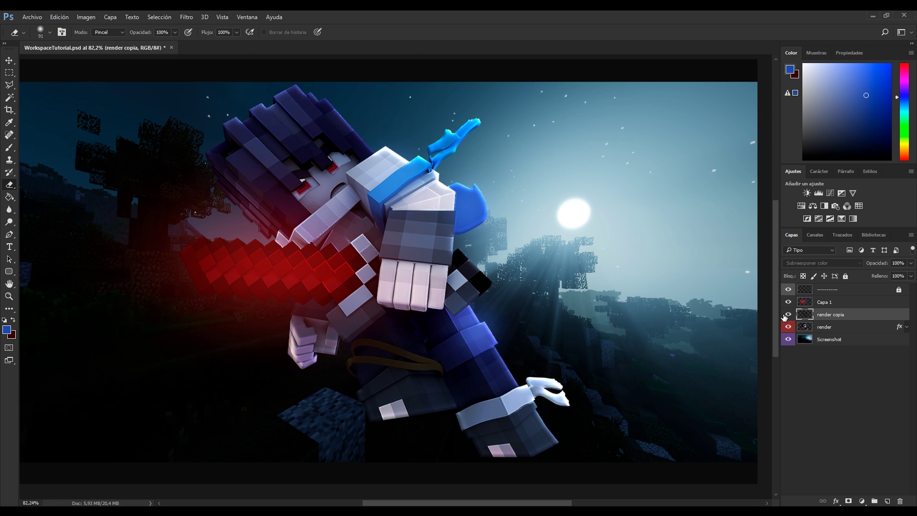
{"action": "scroll", "coordinate": [267, 274], "scroll_direction": "up", "scroll_amount": 1}
{"action": "scroll", "coordinate": [271, 273], "scroll_direction": "up", "scroll_amount": 2}
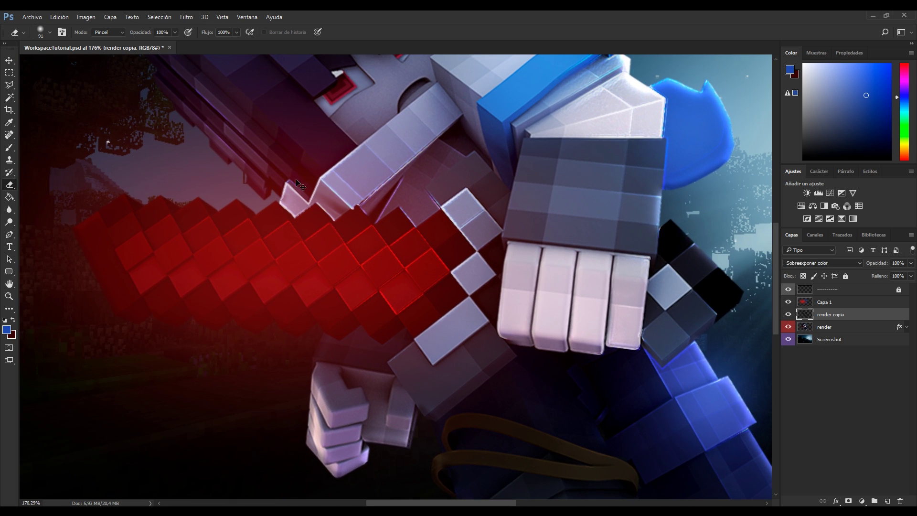
{"action": "scroll", "coordinate": [133, 136], "scroll_direction": "up", "scroll_amount": 2}
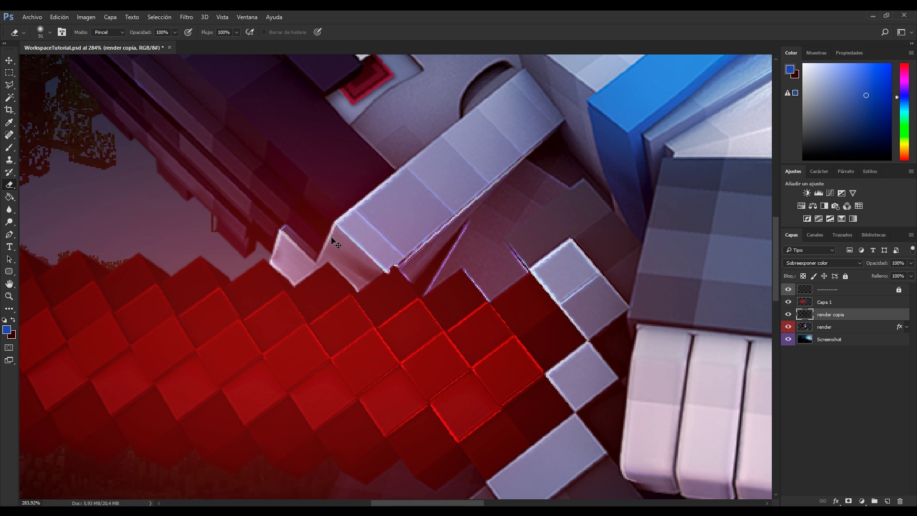
{"action": "scroll", "coordinate": [407, 270], "scroll_direction": "down", "scroll_amount": 4}
{"action": "scroll", "coordinate": [407, 269], "scroll_direction": "up", "scroll_amount": 3}
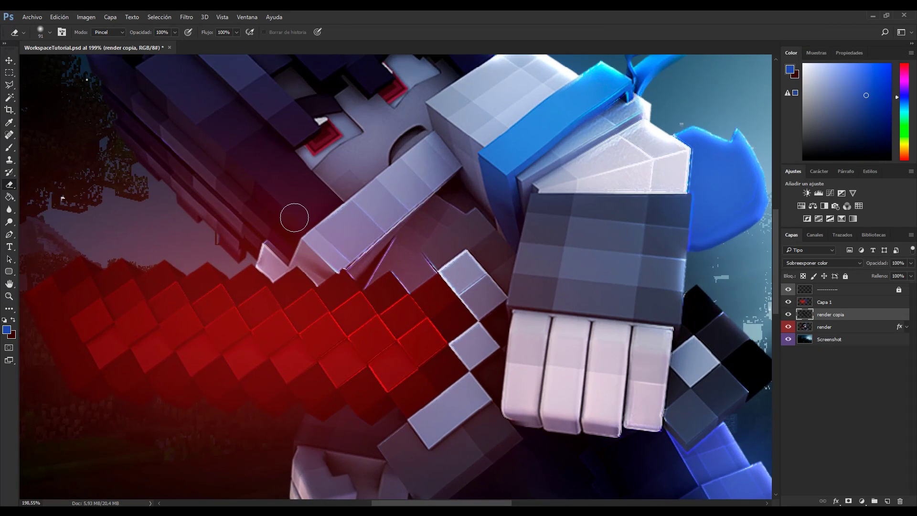
{"action": "scroll", "coordinate": [469, 342], "scroll_direction": "down", "scroll_amount": 3}
{"action": "scroll", "coordinate": [469, 342], "scroll_direction": "up", "scroll_amount": 2}
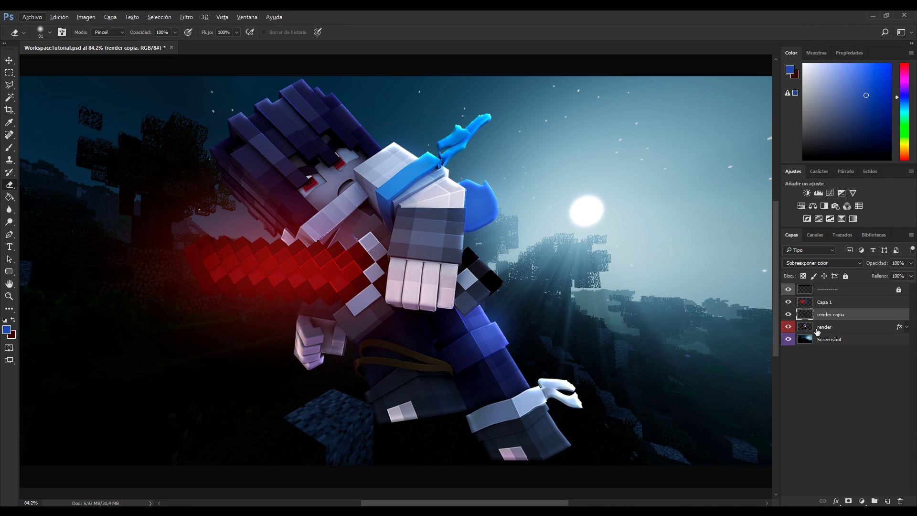
Step: Create a new empty layer and place it directly above Capa 1
{"action": "left_click", "coordinate": [816, 329]}
{"action": "scroll", "coordinate": [339, 302], "scroll_direction": "down", "scroll_amount": 1}
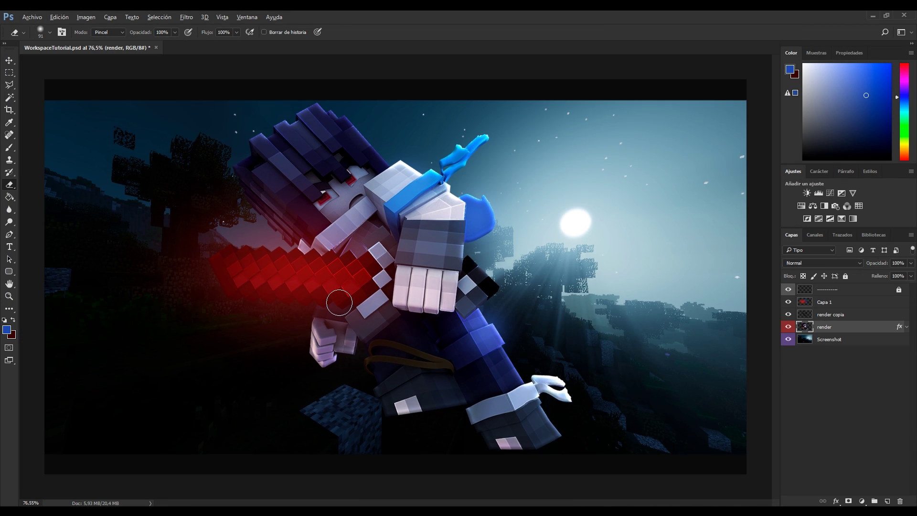
{"action": "left_click", "coordinate": [6, 72]}
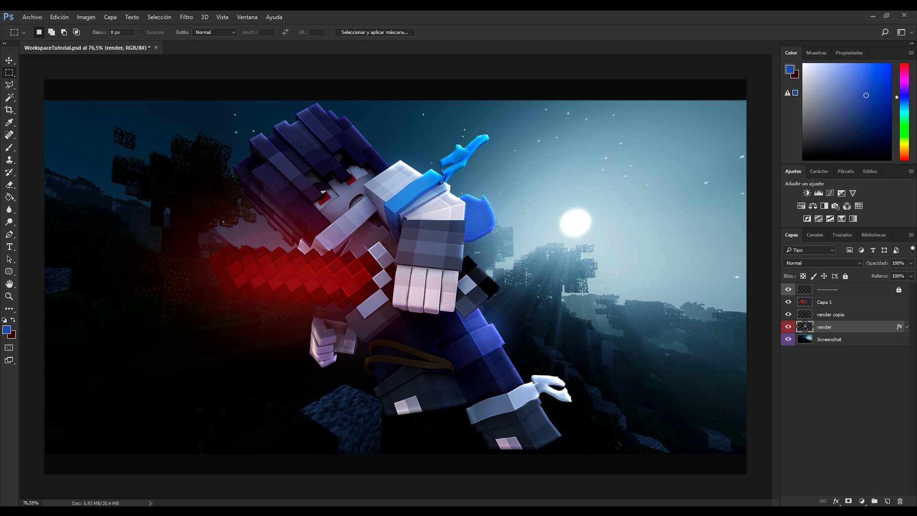
{"action": "left_click", "coordinate": [887, 501]}
{"action": "left_click_drag", "start_coordinate": [822, 327], "coordinate": [823, 296]}
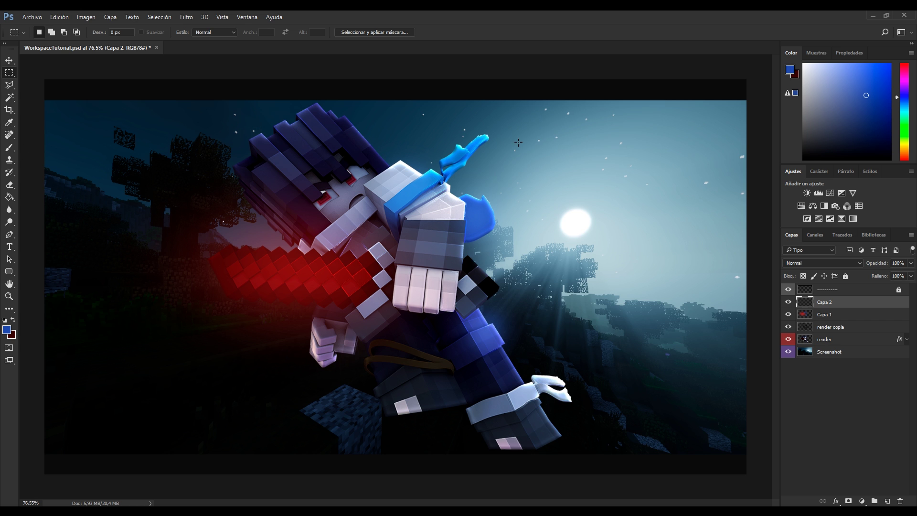
Step: Select the render copy and erase its remaining glowing edges over the white hand wrap beside the blue ribbon
{"action": "scroll", "coordinate": [472, 214], "scroll_direction": "up", "scroll_amount": 6}
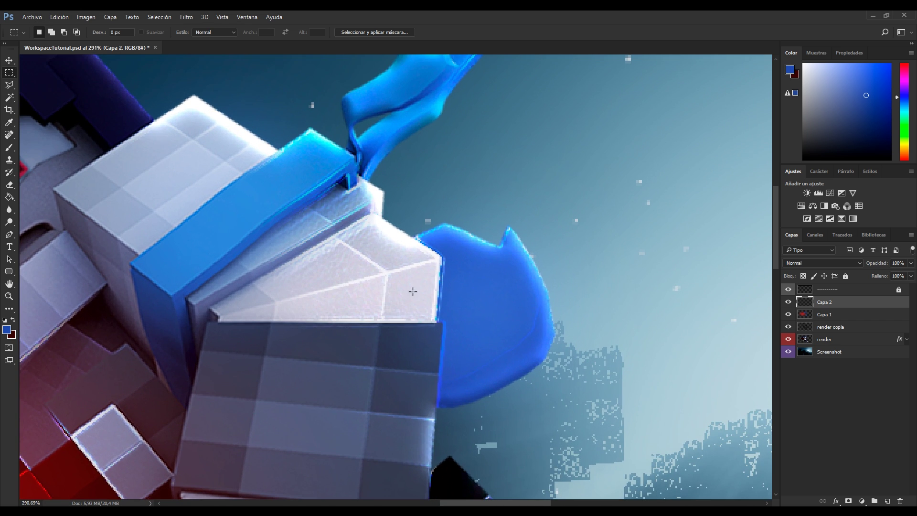
{"action": "left_click", "coordinate": [831, 327]}
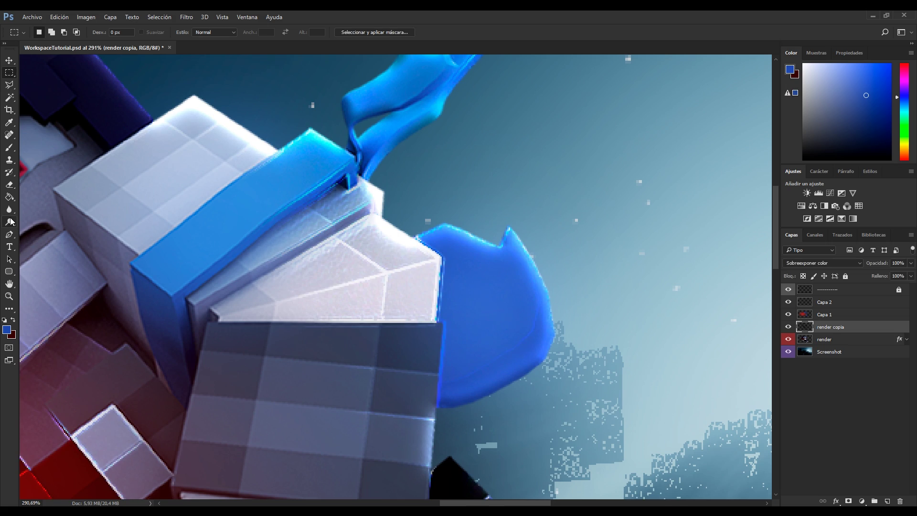
{"action": "left_click", "coordinate": [9, 187]}
{"action": "scroll", "coordinate": [466, 285], "scroll_direction": "down", "scroll_amount": 5}
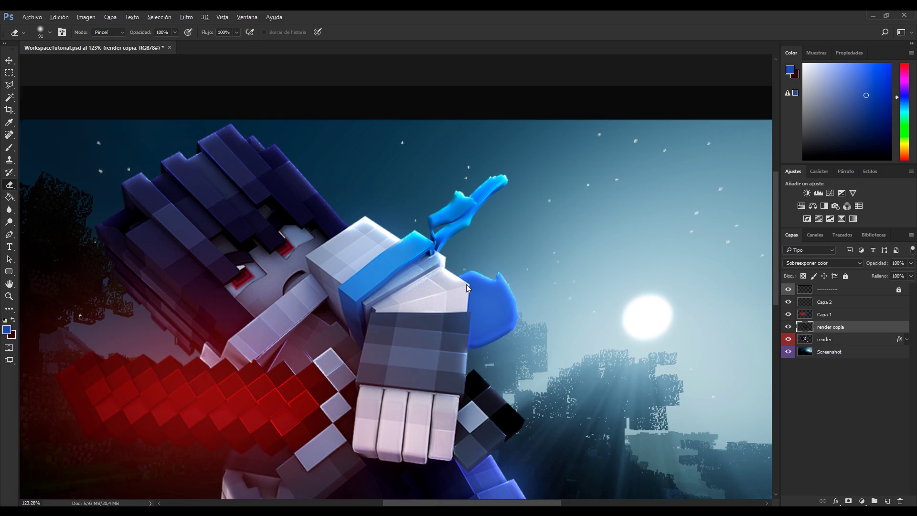
{"action": "scroll", "coordinate": [313, 203], "scroll_direction": "up", "scroll_amount": 6}
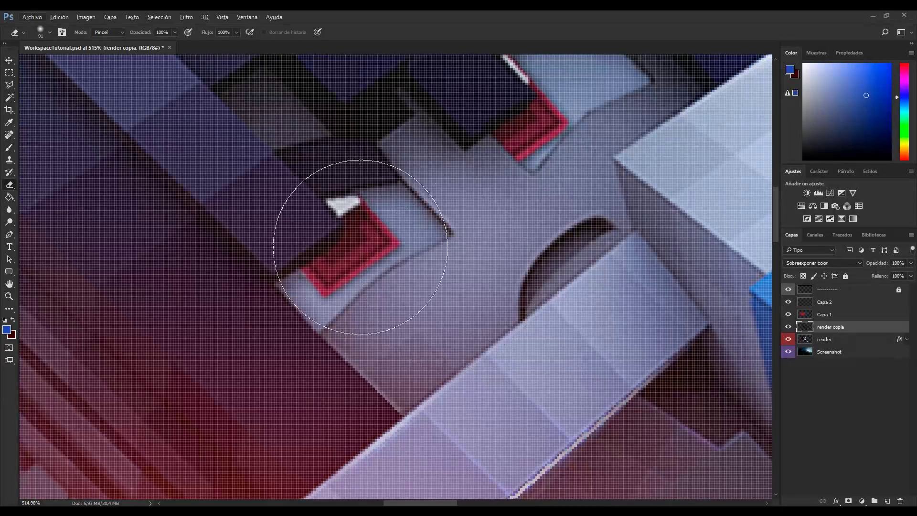
{"action": "scroll", "coordinate": [419, 256], "scroll_direction": "down", "scroll_amount": 5}
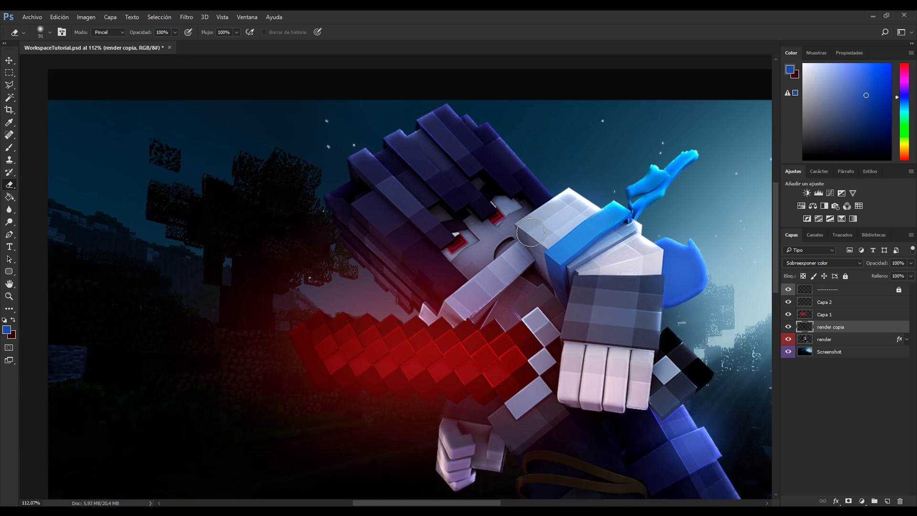
{"action": "scroll", "coordinate": [516, 315], "scroll_direction": "up", "scroll_amount": 2}
{"action": "scroll", "coordinate": [363, 201], "scroll_direction": "down", "scroll_amount": 4}
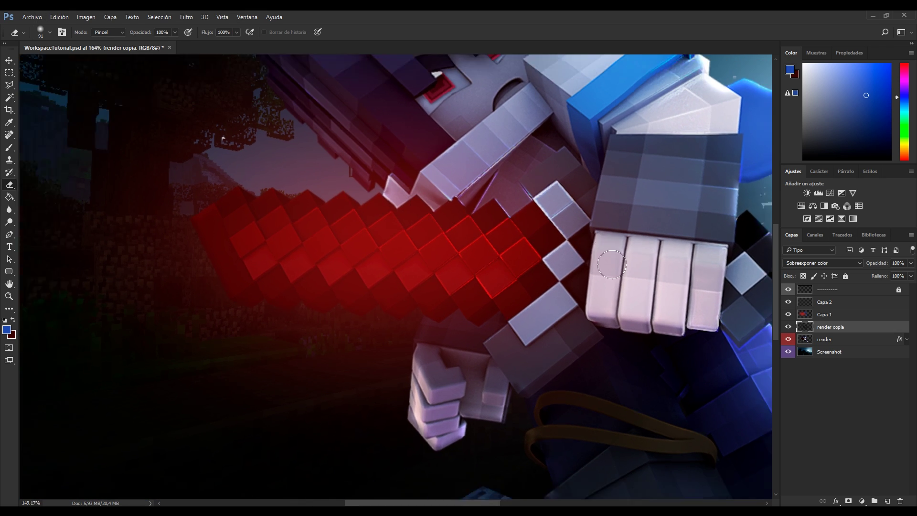
{"action": "scroll", "coordinate": [434, 212], "scroll_direction": "up", "scroll_amount": 5}
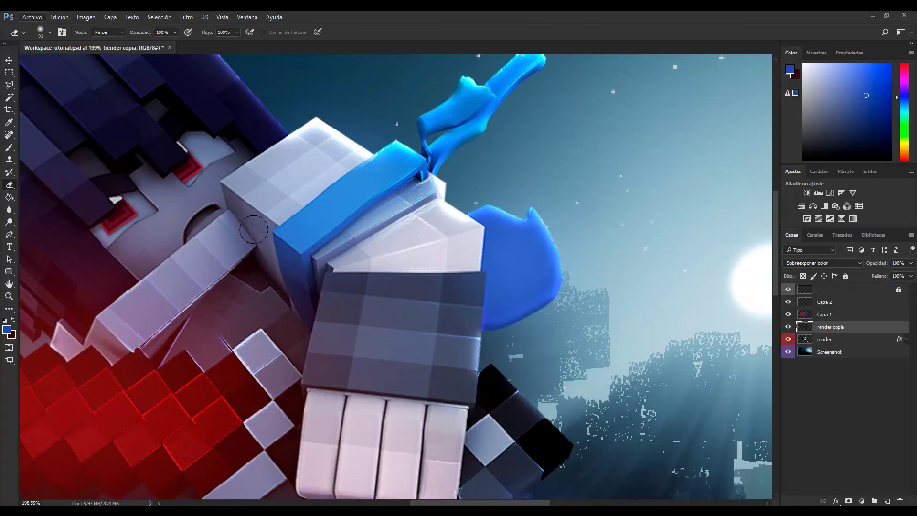
{"action": "scroll", "coordinate": [433, 212], "scroll_direction": "down", "scroll_amount": 4}
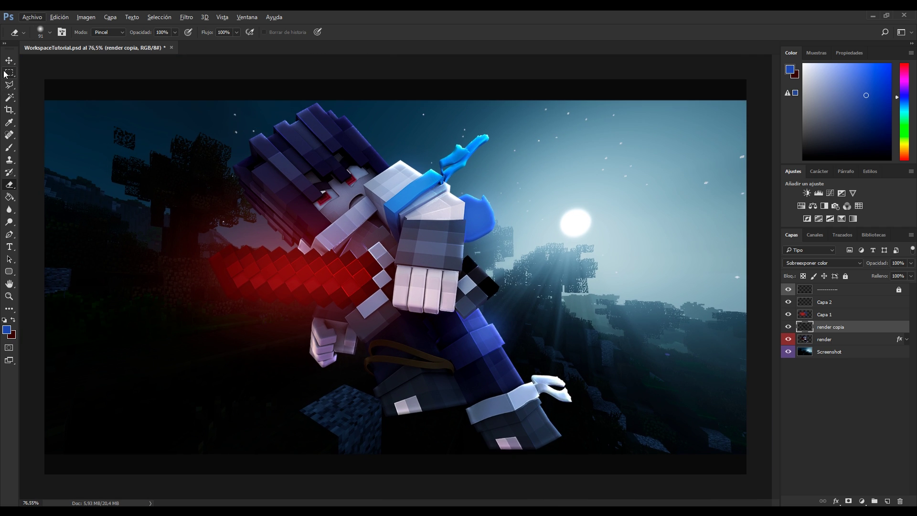
{"action": "left_click", "coordinate": [9, 73]}
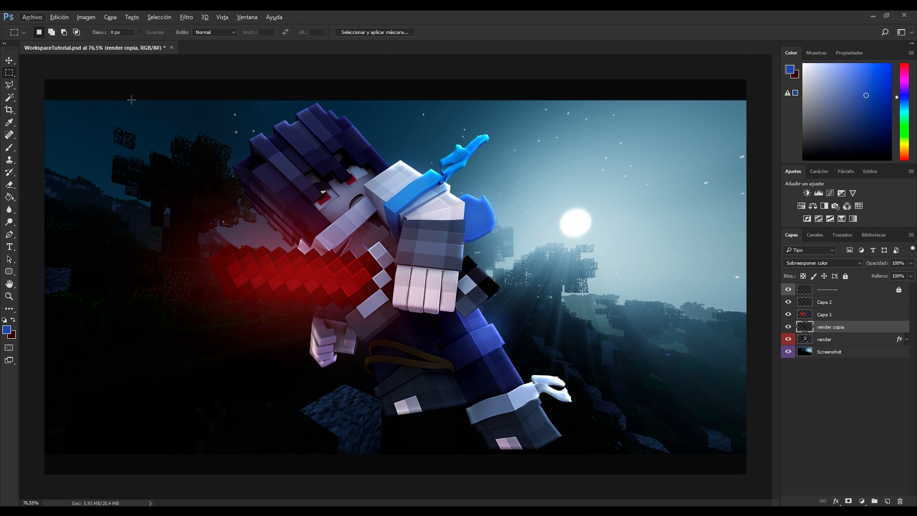
{"action": "left_click", "coordinate": [16, 150]}
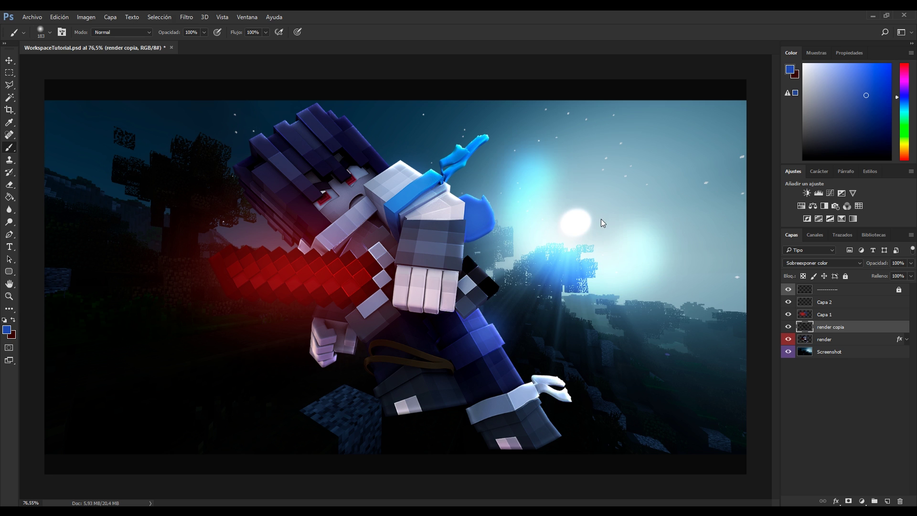
{"action": "key", "text": "z"}
{"action": "left_click", "coordinate": [577, 208]}
{"action": "key", "text": "ctrl+z"}
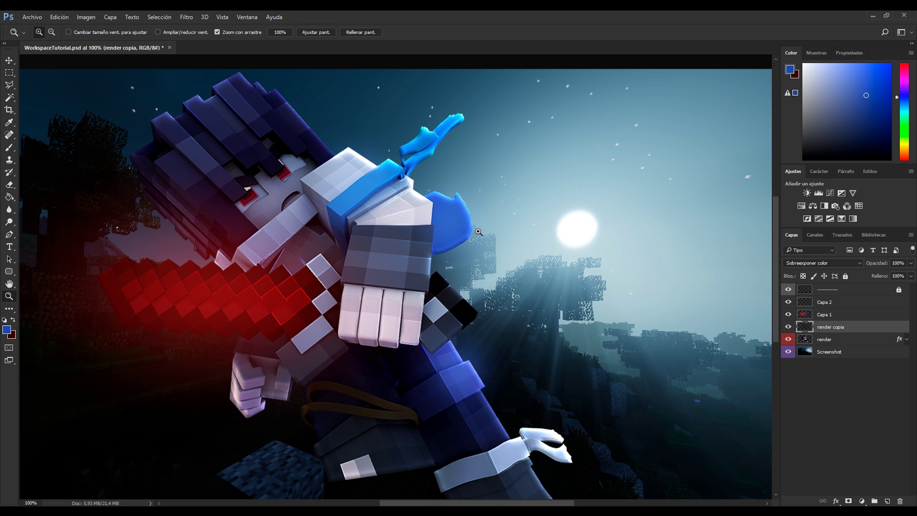
Step: Activate the Brush tool and show the brush settings panel floating over the canvas
{"action": "scroll", "coordinate": [478, 231], "scroll_direction": "down", "scroll_amount": 2}
{"action": "left_click", "coordinate": [8, 85]}
{"action": "left_click", "coordinate": [8, 75]}
{"action": "left_click", "coordinate": [9, 73]}
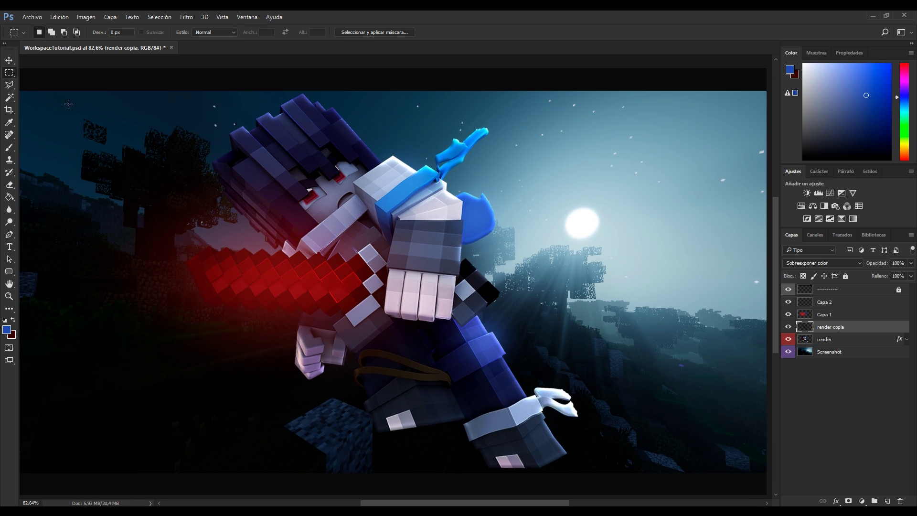
{"action": "left_click", "coordinate": [9, 147]}
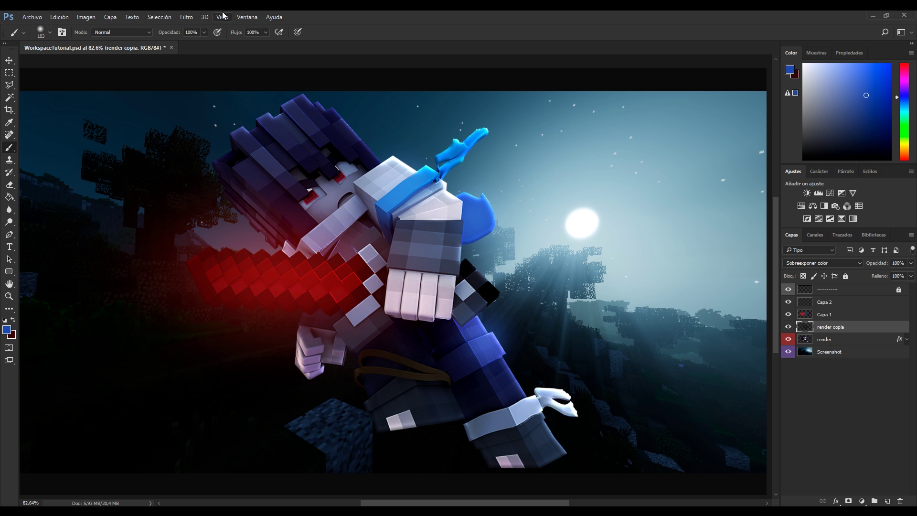
{"action": "left_click", "coordinate": [247, 17]}
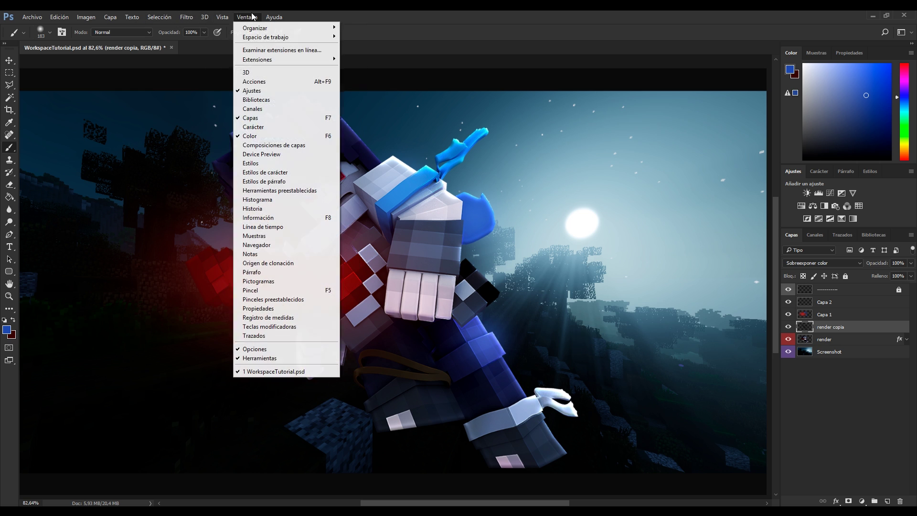
{"action": "left_click", "coordinate": [268, 290]}
{"action": "left_click_drag", "start_coordinate": [688, 53], "coordinate": [677, 54]}
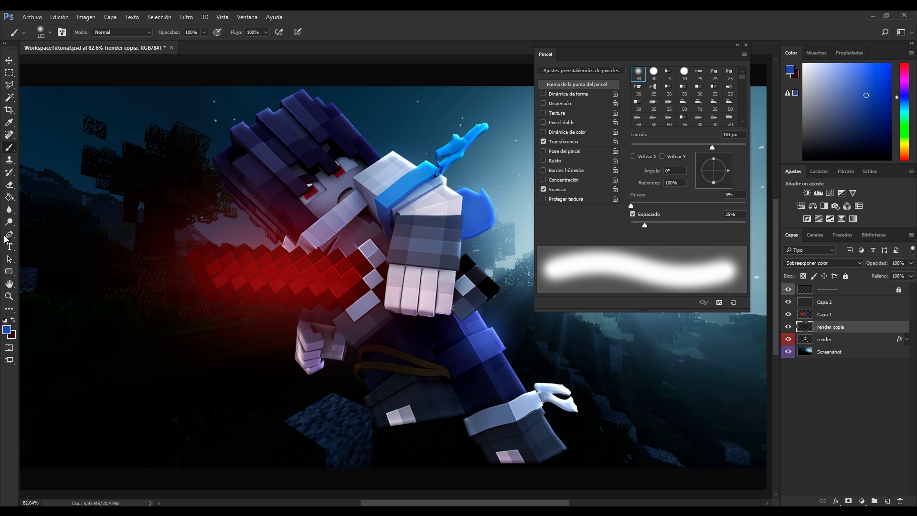
Step: Switch to the Pen tool and examine the outlines of the character's eyes, face and wrapped arm at different magnifications
{"action": "left_click", "coordinate": [8, 235]}
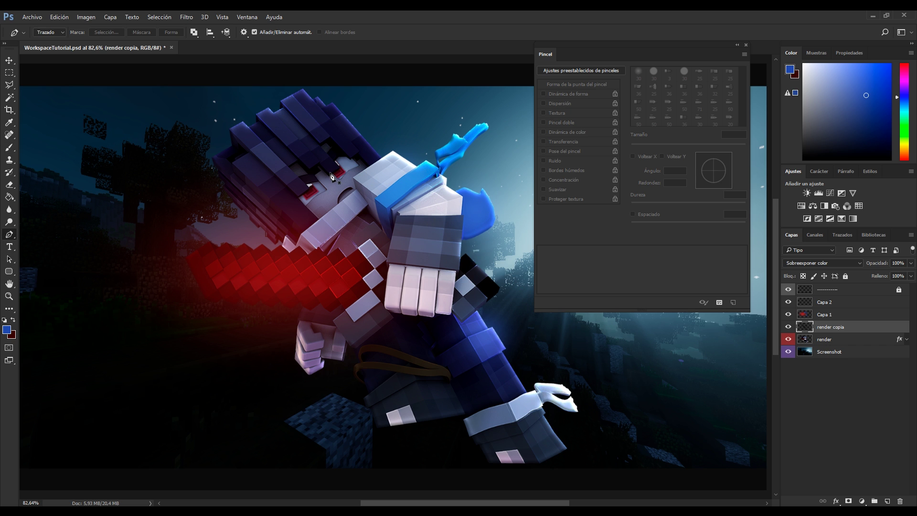
{"action": "scroll", "coordinate": [331, 177], "scroll_direction": "up", "scroll_amount": 5}
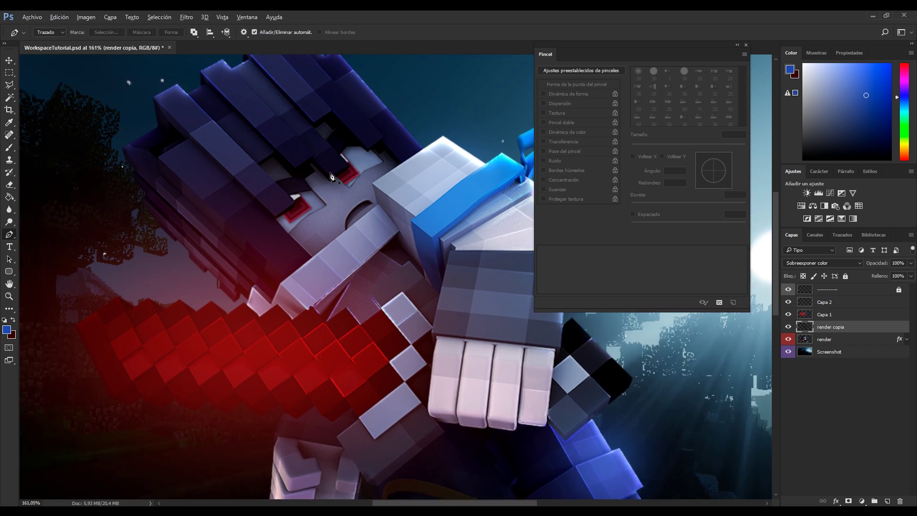
{"action": "scroll", "coordinate": [330, 181], "scroll_direction": "down", "scroll_amount": 3}
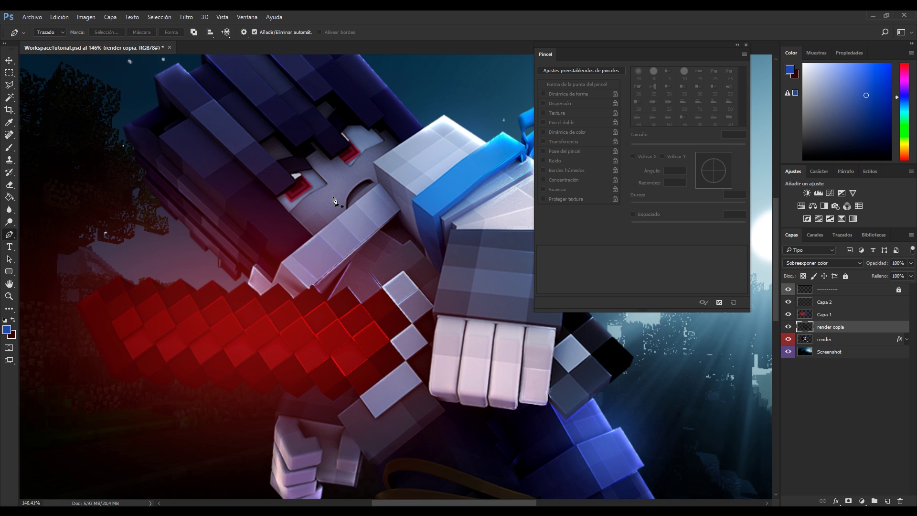
{"action": "scroll", "coordinate": [463, 294], "scroll_direction": "up", "scroll_amount": 6}
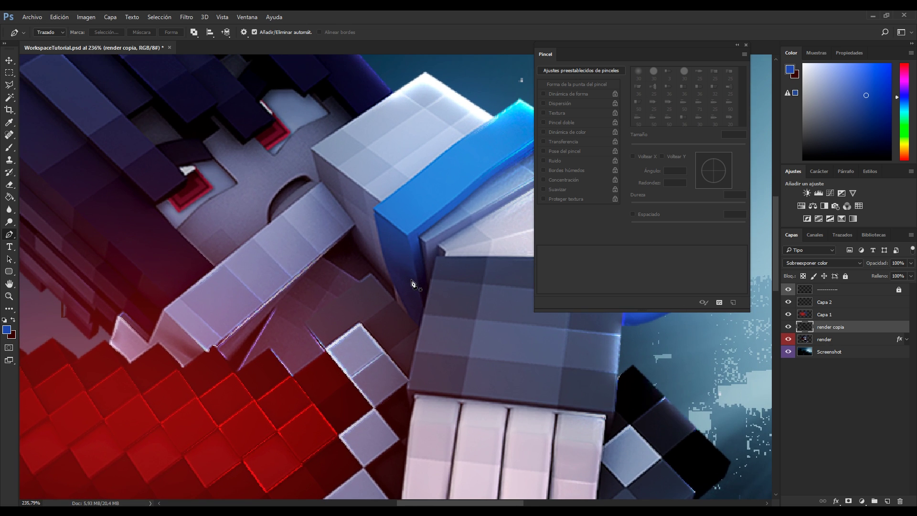
{"action": "scroll", "coordinate": [229, 271], "scroll_direction": "up", "scroll_amount": 2}
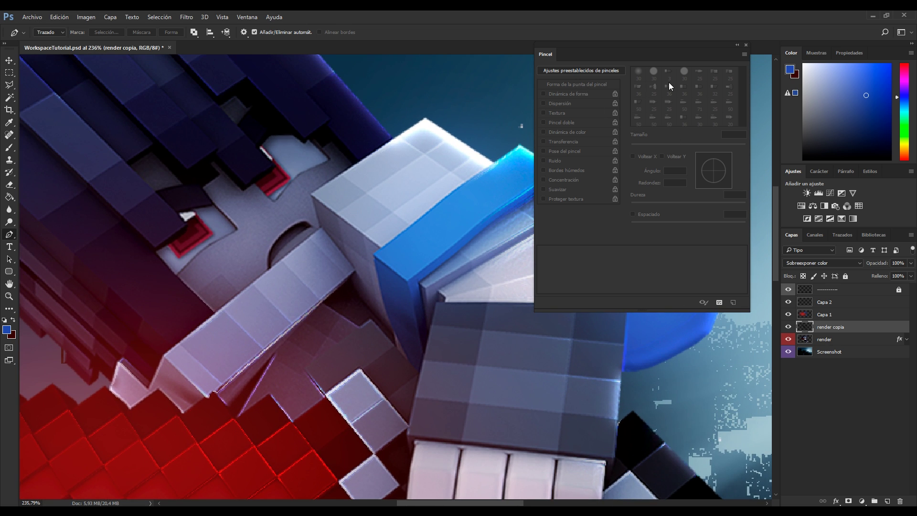
{"action": "scroll", "coordinate": [289, 295], "scroll_direction": "down", "scroll_amount": 4}
{"action": "scroll", "coordinate": [223, 265], "scroll_direction": "up", "scroll_amount": 4}
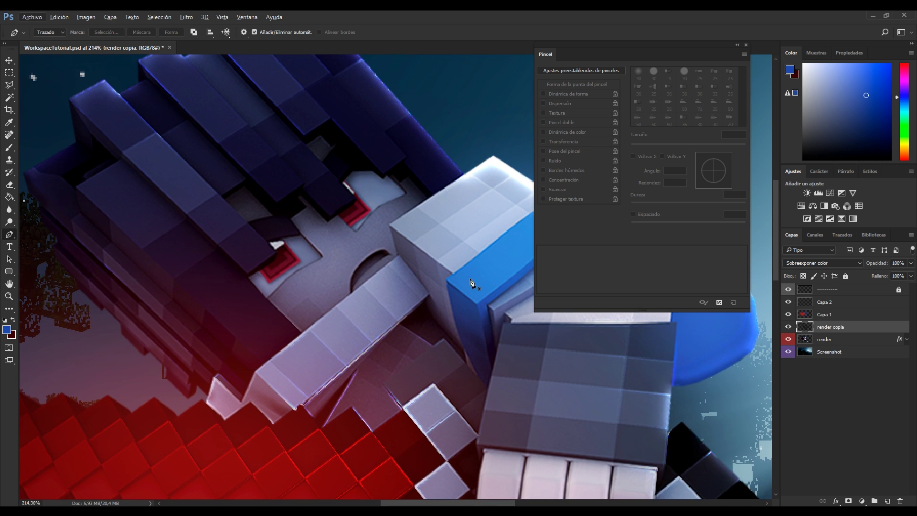
{"action": "scroll", "coordinate": [423, 249], "scroll_direction": "down", "scroll_amount": 3}
{"action": "scroll", "coordinate": [456, 256], "scroll_direction": "up", "scroll_amount": 4}
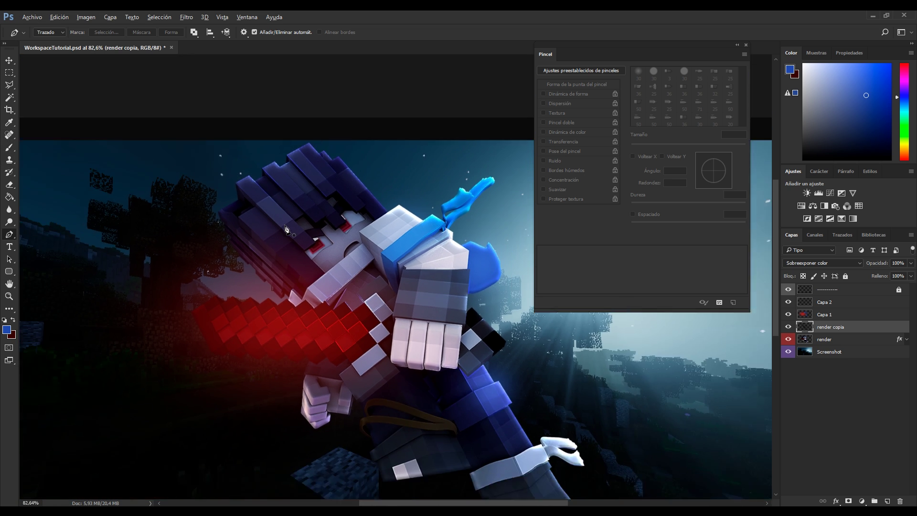
{"action": "scroll", "coordinate": [459, 257], "scroll_direction": "up", "scroll_amount": 4}
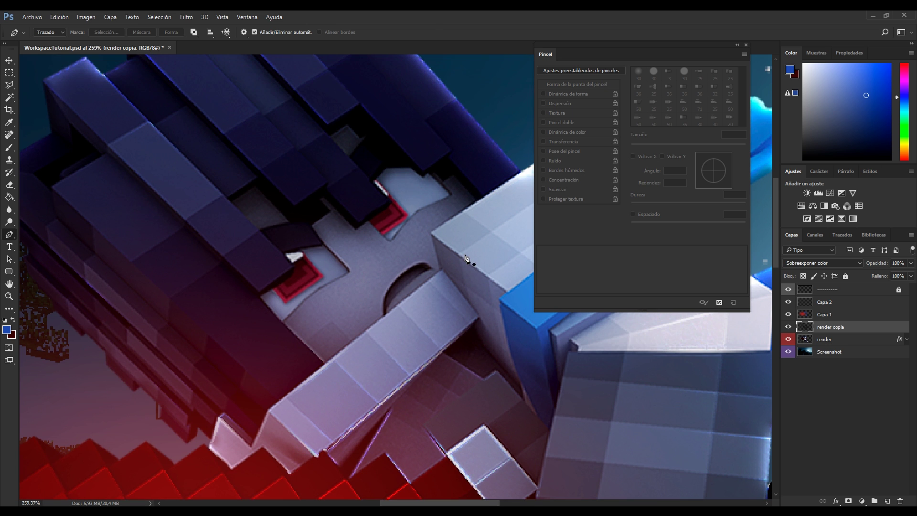
{"action": "scroll", "coordinate": [302, 246], "scroll_direction": "down", "scroll_amount": 10}
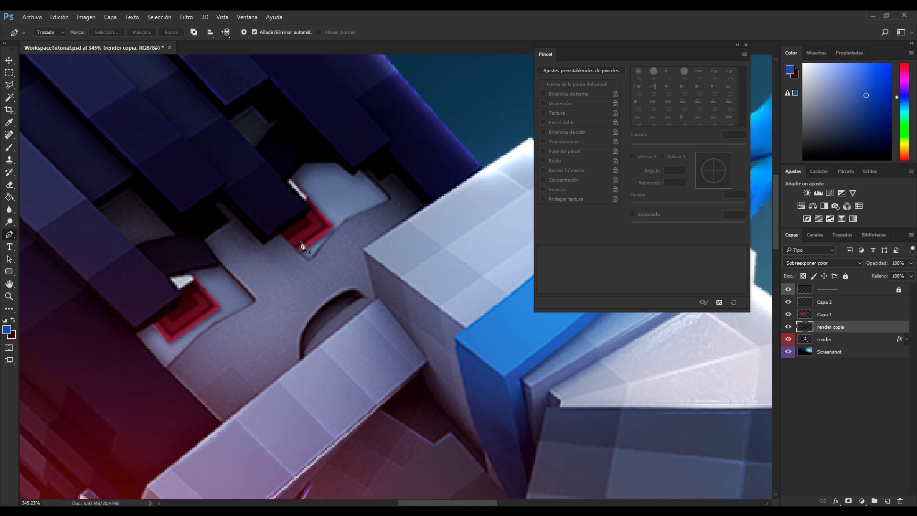
{"action": "scroll", "coordinate": [298, 242], "scroll_direction": "down", "scroll_amount": 1}
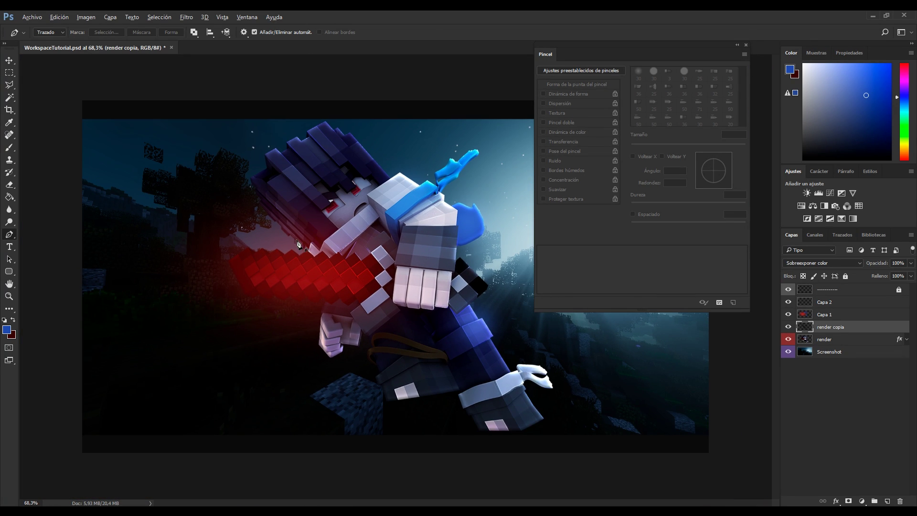
{"action": "scroll", "coordinate": [386, 211], "scroll_direction": "up", "scroll_amount": 11}
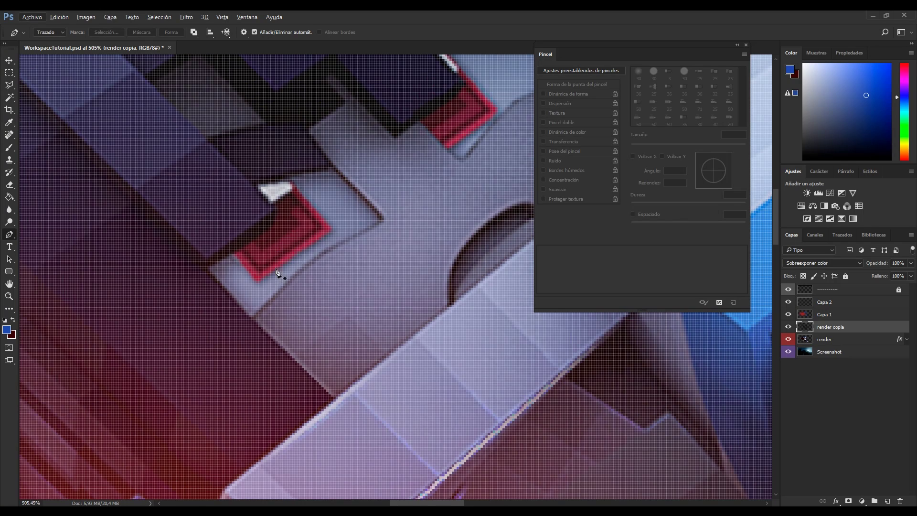
{"action": "scroll", "coordinate": [265, 276], "scroll_direction": "down", "scroll_amount": 10}
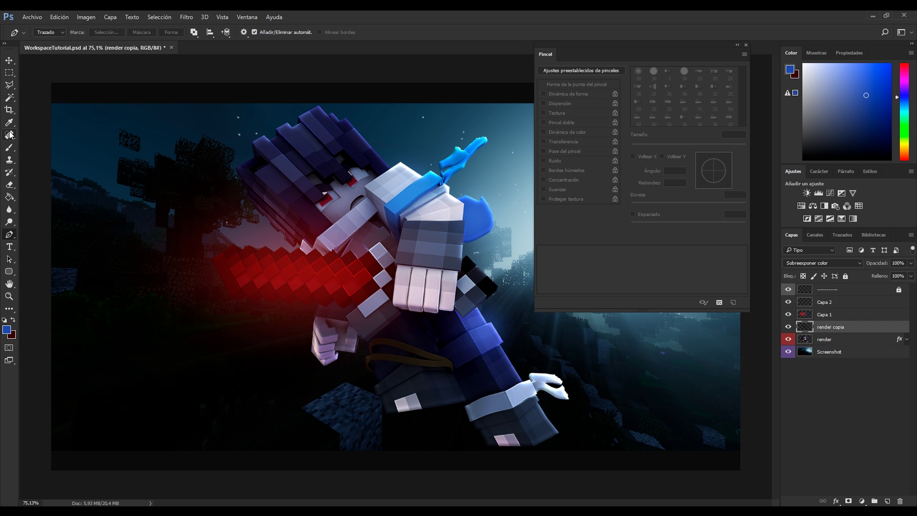
Step: Collapse the brush settings and examine the hair, fist and sword, comparing close-ups with the whole image
{"action": "left_click", "coordinate": [9, 73]}
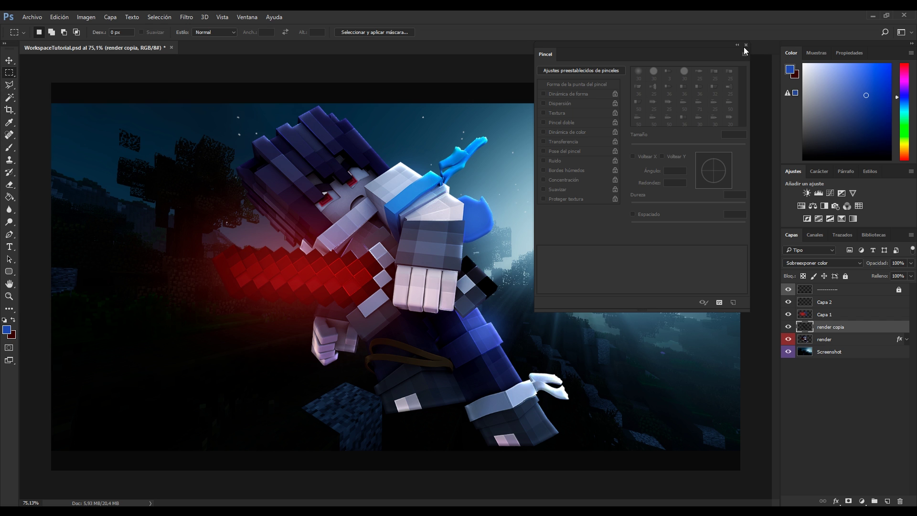
{"action": "double_click", "coordinate": [742, 49]}
{"action": "scroll", "coordinate": [465, 182], "scroll_direction": "up", "scroll_amount": 4}
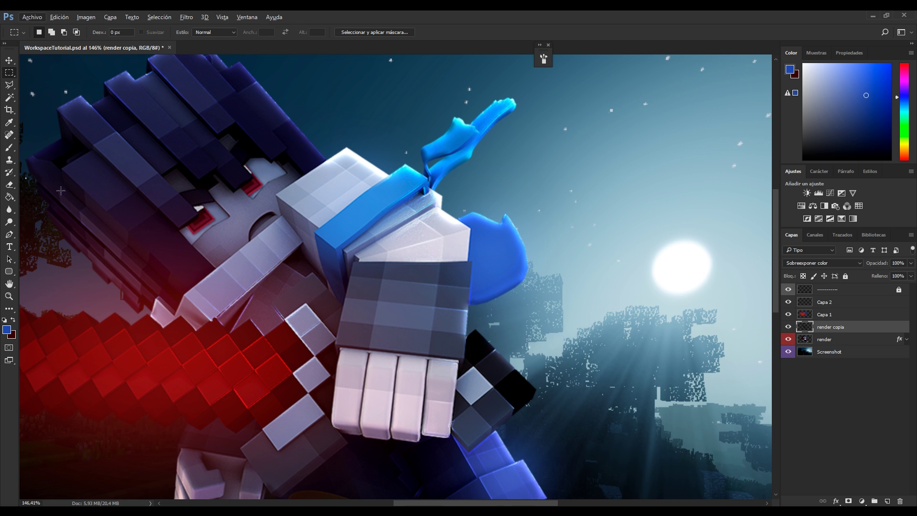
{"action": "scroll", "coordinate": [65, 193], "scroll_direction": "up", "scroll_amount": 5}
{"action": "scroll", "coordinate": [268, 193], "scroll_direction": "up", "scroll_amount": 3}
{"action": "scroll", "coordinate": [279, 193], "scroll_direction": "down", "scroll_amount": 6}
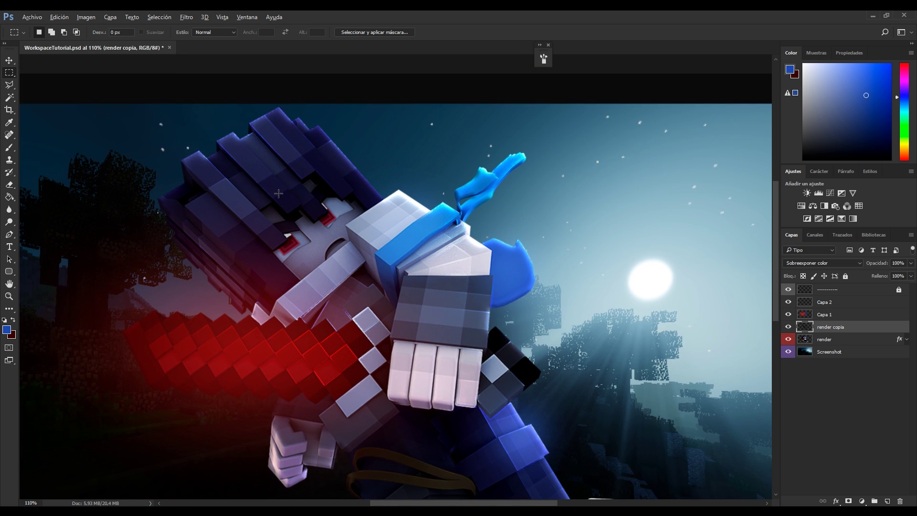
{"action": "scroll", "coordinate": [278, 193], "scroll_direction": "down", "scroll_amount": 3}
{"action": "scroll", "coordinate": [447, 123], "scroll_direction": "up", "scroll_amount": 1}
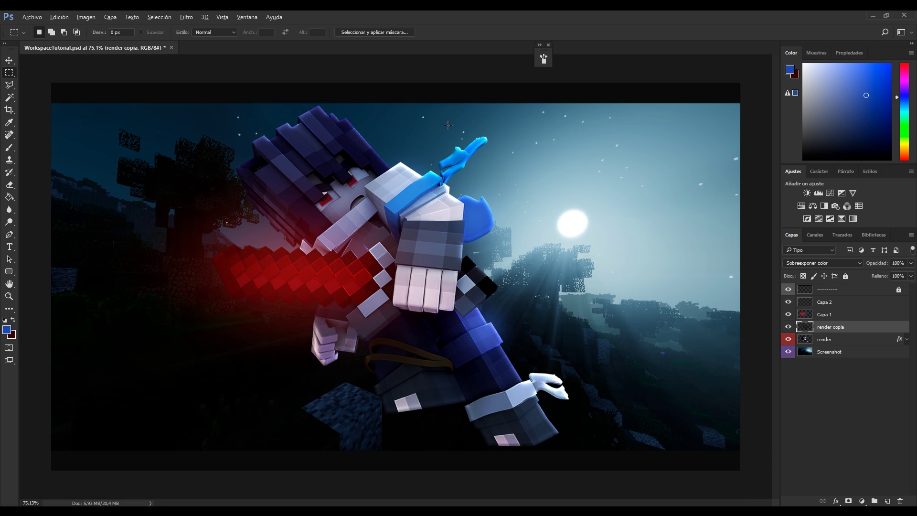
{"action": "scroll", "coordinate": [301, 172], "scroll_direction": "up", "scroll_amount": 2}
{"action": "scroll", "coordinate": [345, 149], "scroll_direction": "up", "scroll_amount": 1}
{"action": "scroll", "coordinate": [327, 136], "scroll_direction": "down", "scroll_amount": 2}
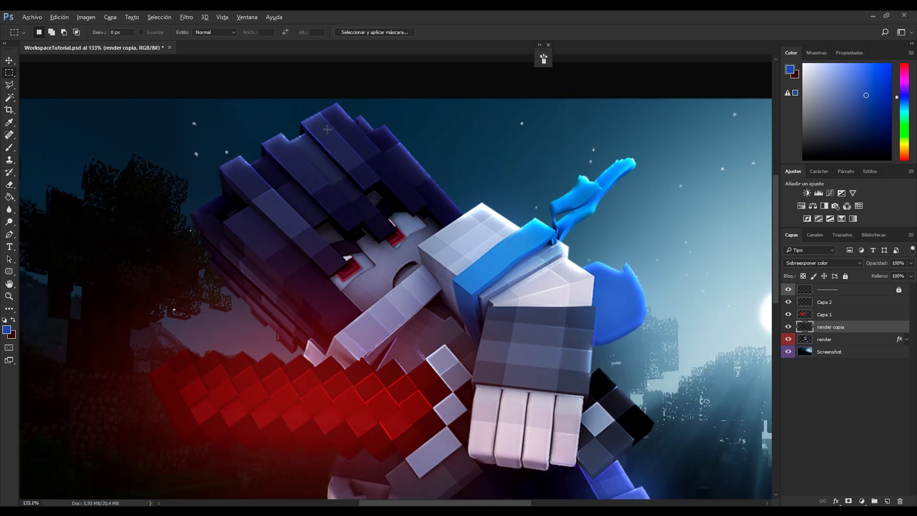
{"action": "scroll", "coordinate": [332, 137], "scroll_direction": "up", "scroll_amount": 3}
{"action": "scroll", "coordinate": [332, 137], "scroll_direction": "down", "scroll_amount": 3}
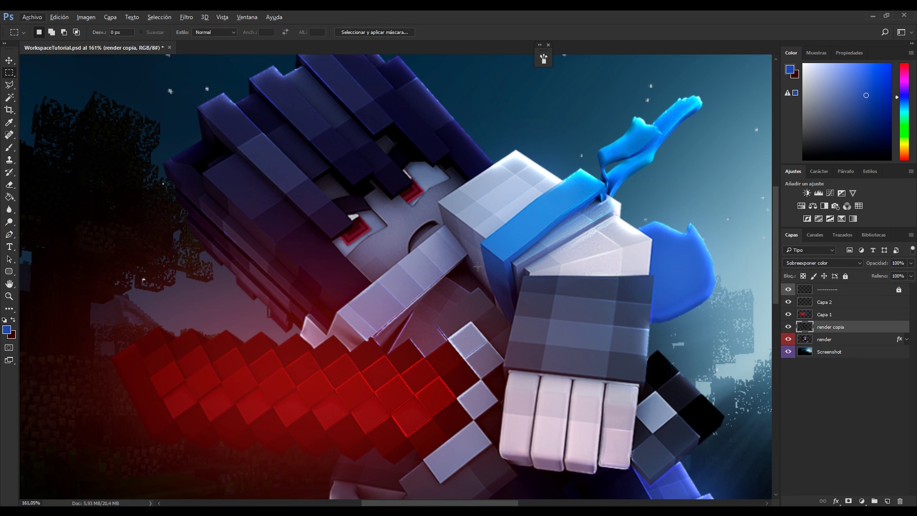
{"action": "scroll", "coordinate": [611, 243], "scroll_direction": "up", "scroll_amount": 1}
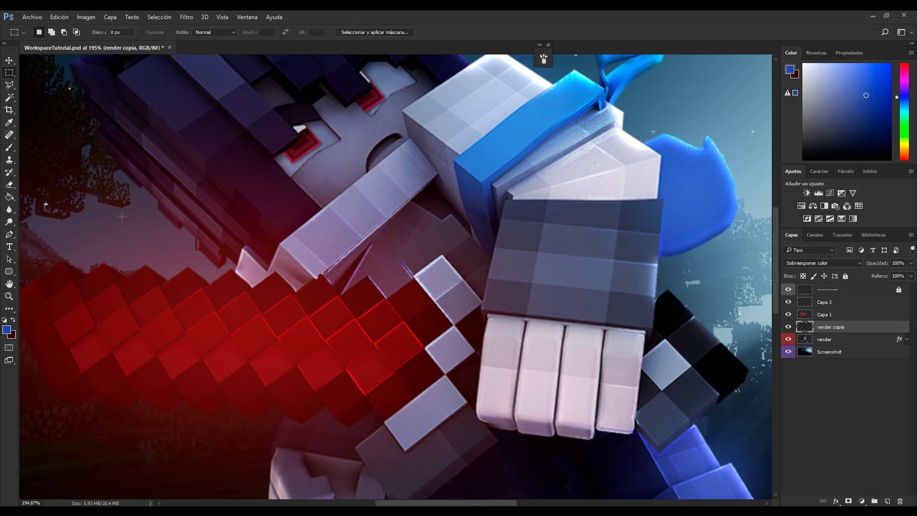
Step: Switch to the Eraser and examine the render copy's edges around the face, hand wrap and sword hilt
{"action": "left_click", "coordinate": [11, 185]}
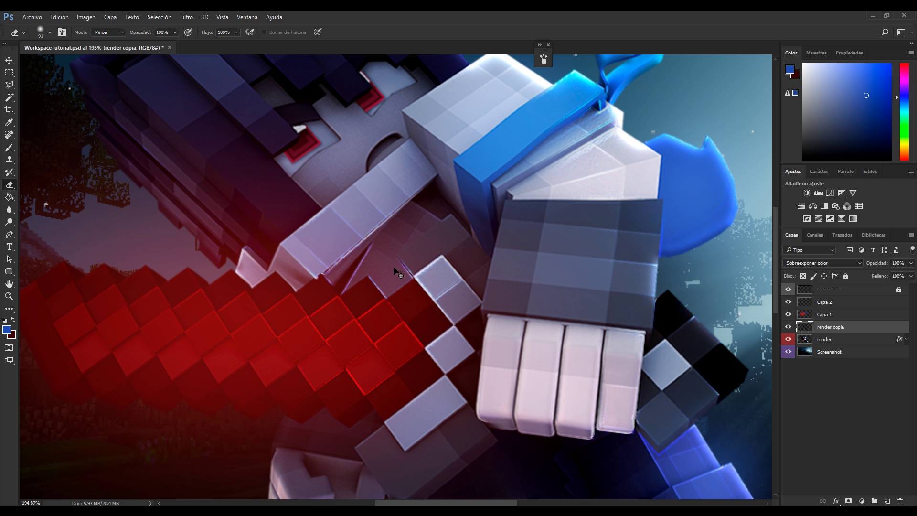
{"action": "scroll", "coordinate": [440, 316], "scroll_direction": "down", "scroll_amount": 9}
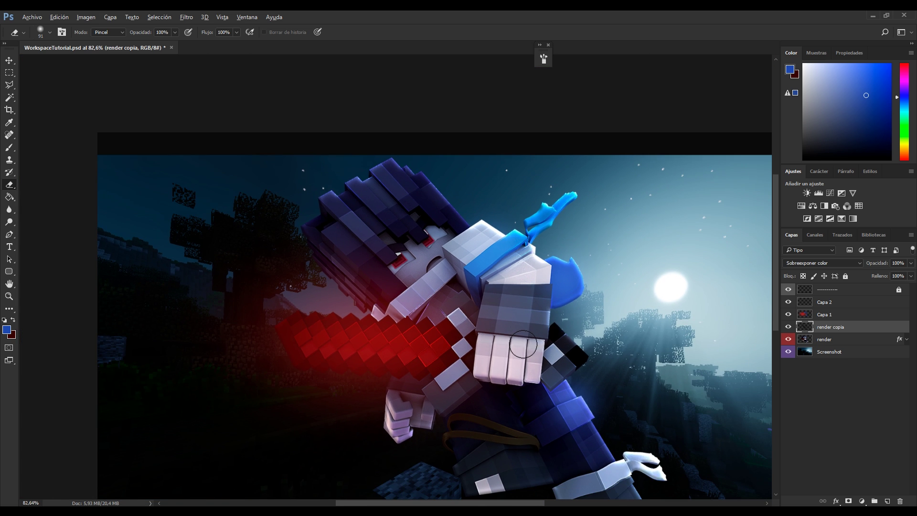
{"action": "scroll", "coordinate": [524, 352], "scroll_direction": "up", "scroll_amount": 9}
{"action": "scroll", "coordinate": [374, 224], "scroll_direction": "down", "scroll_amount": 2}
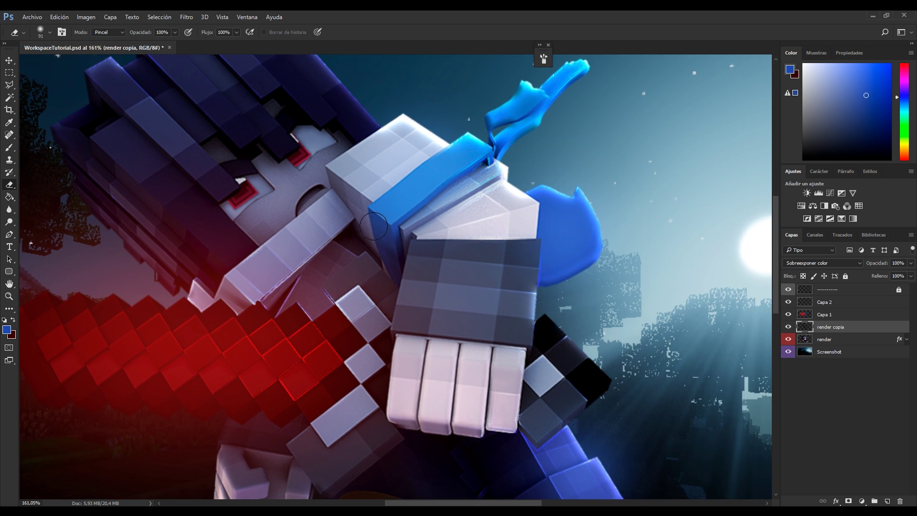
{"action": "scroll", "coordinate": [347, 207], "scroll_direction": "up", "scroll_amount": 3}
{"action": "scroll", "coordinate": [223, 206], "scroll_direction": "up", "scroll_amount": 2}
{"action": "scroll", "coordinate": [161, 278], "scroll_direction": "down", "scroll_amount": 2}
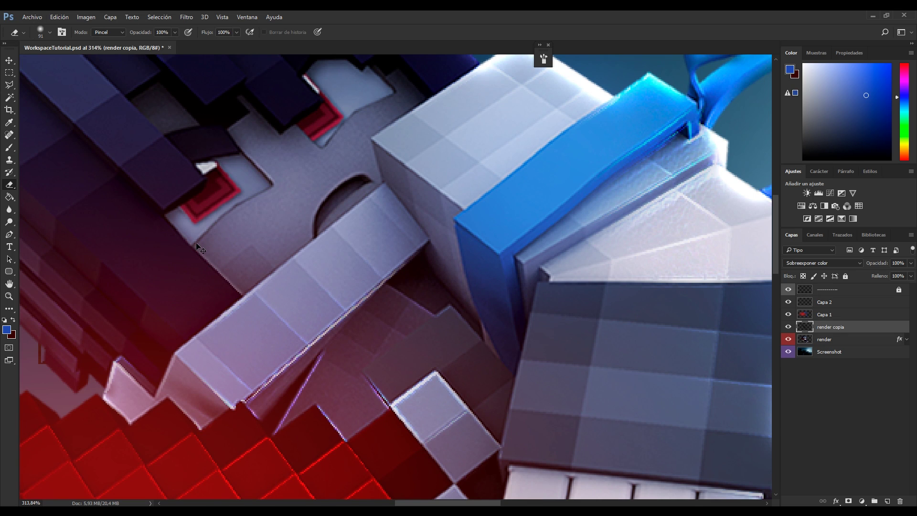
{"action": "scroll", "coordinate": [210, 249], "scroll_direction": "down", "scroll_amount": 4}
{"action": "scroll", "coordinate": [368, 299], "scroll_direction": "up", "scroll_amount": 1}
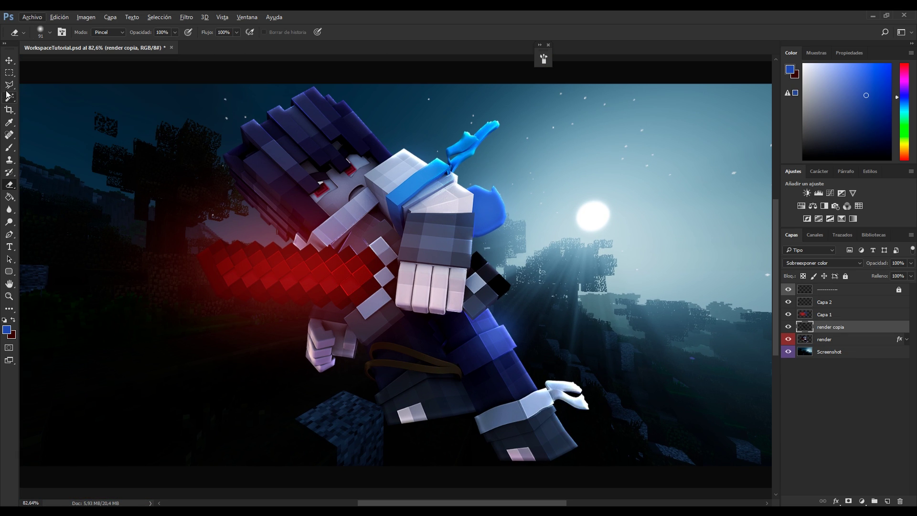
{"action": "left_click", "coordinate": [9, 73]}
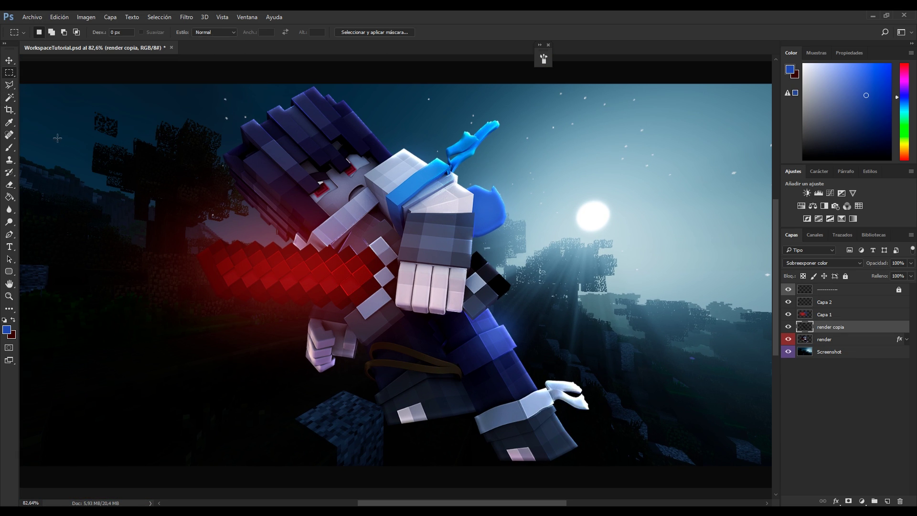
Step: Reopen the brush settings as a floating panel beside the character and activate the Brush tool
{"action": "left_click", "coordinate": [544, 59]}
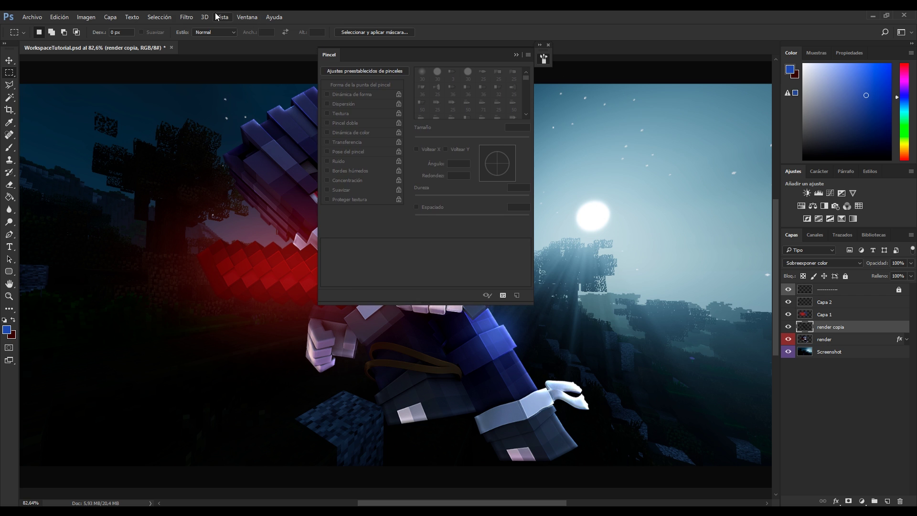
{"action": "left_click", "coordinate": [187, 16]}
{"action": "mouse_move", "coordinate": [238, 17]}
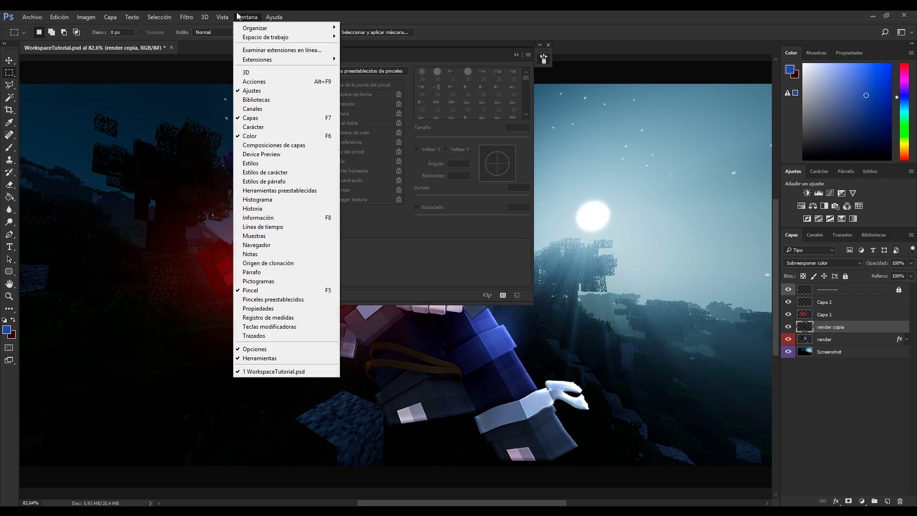
{"action": "left_click", "coordinate": [248, 290]}
{"action": "left_click", "coordinate": [539, 61]}
{"action": "left_click_drag", "start_coordinate": [479, 55], "coordinate": [731, 62]}
{"action": "left_click", "coordinate": [7, 148]}
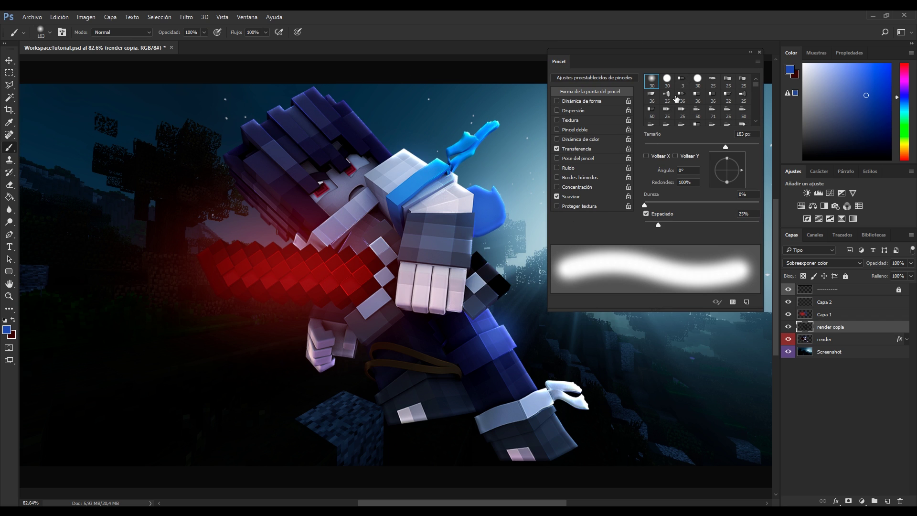
Step: Compare the stroke previews of several bristle and airbrush tips, including the 3 px Punta plana, 71 px airbrush and 25 px Abanico plano
{"action": "left_click", "coordinate": [682, 80]}
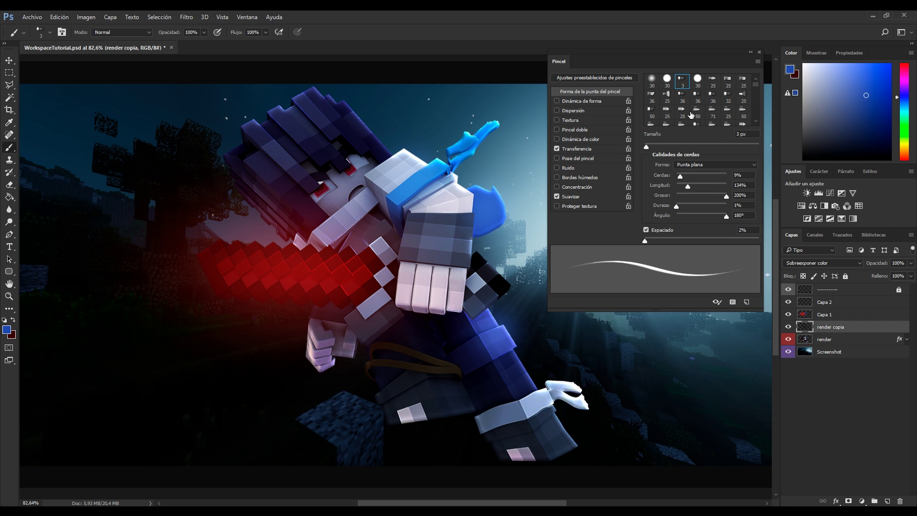
{"action": "scroll", "coordinate": [704, 110], "scroll_direction": "down", "scroll_amount": 1}
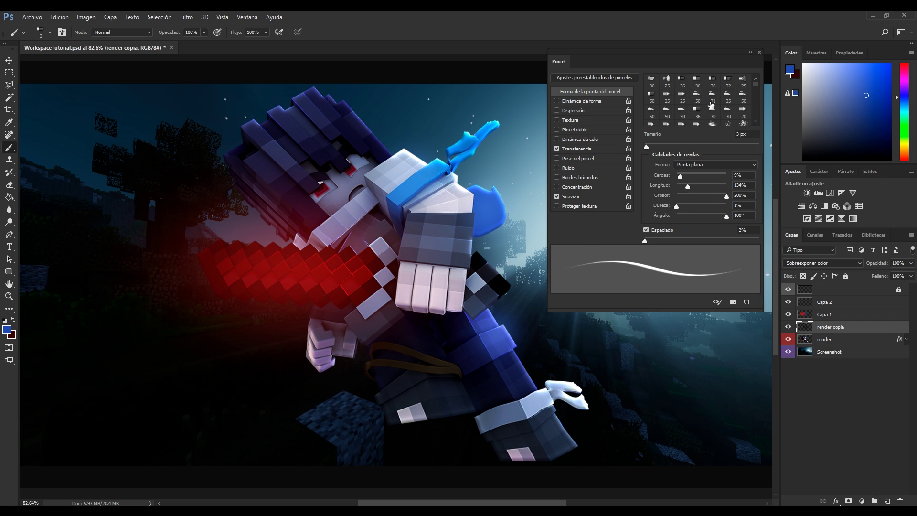
{"action": "left_click", "coordinate": [698, 112]}
{"action": "left_click", "coordinate": [712, 98]}
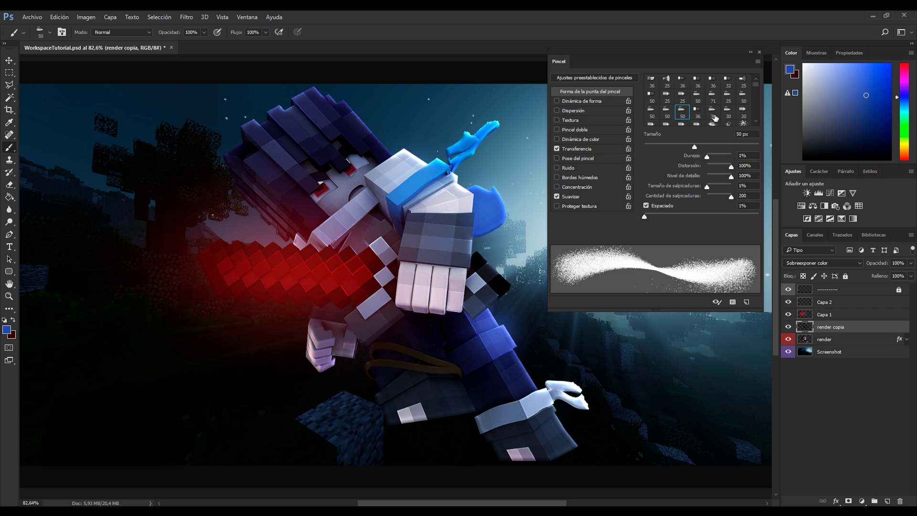
{"action": "scroll", "coordinate": [712, 110], "scroll_direction": "up", "scroll_amount": 1}
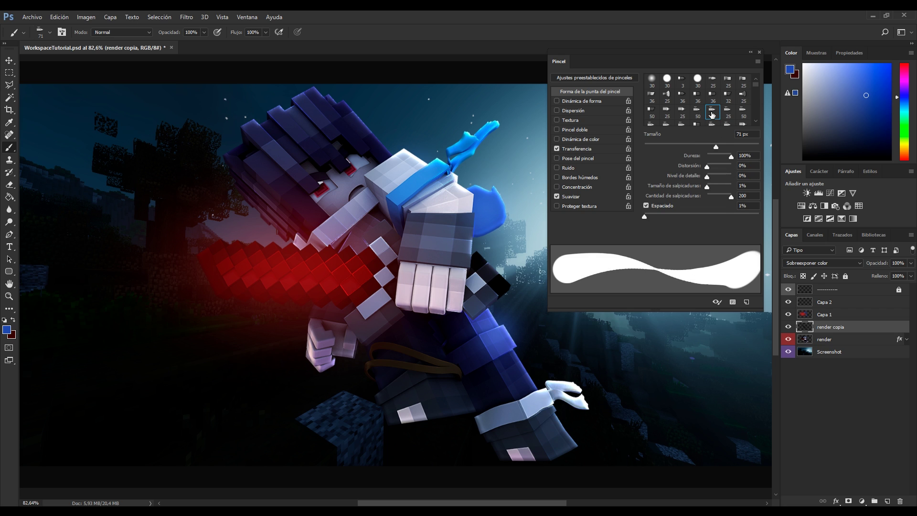
{"action": "left_click", "coordinate": [713, 98]}
{"action": "left_click", "coordinate": [697, 98]}
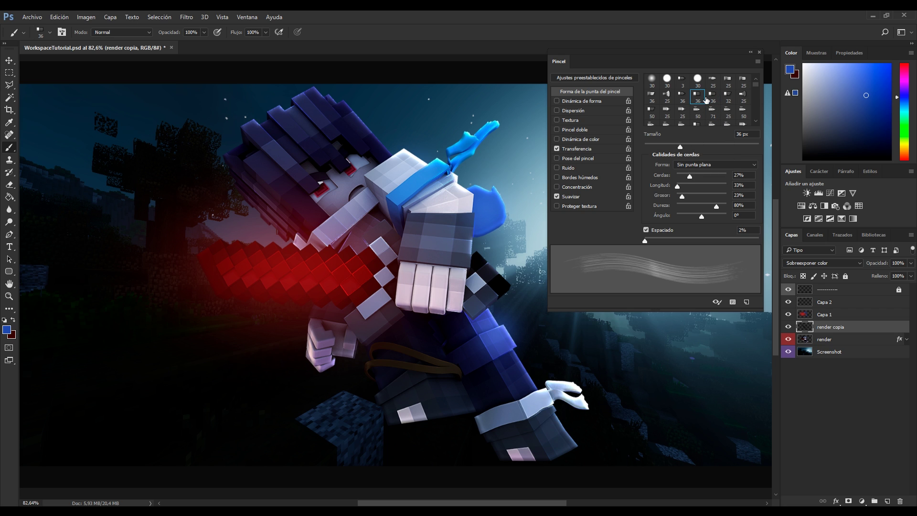
{"action": "left_click", "coordinate": [713, 98]}
{"action": "left_click", "coordinate": [728, 98]}
{"action": "left_click", "coordinate": [738, 100]}
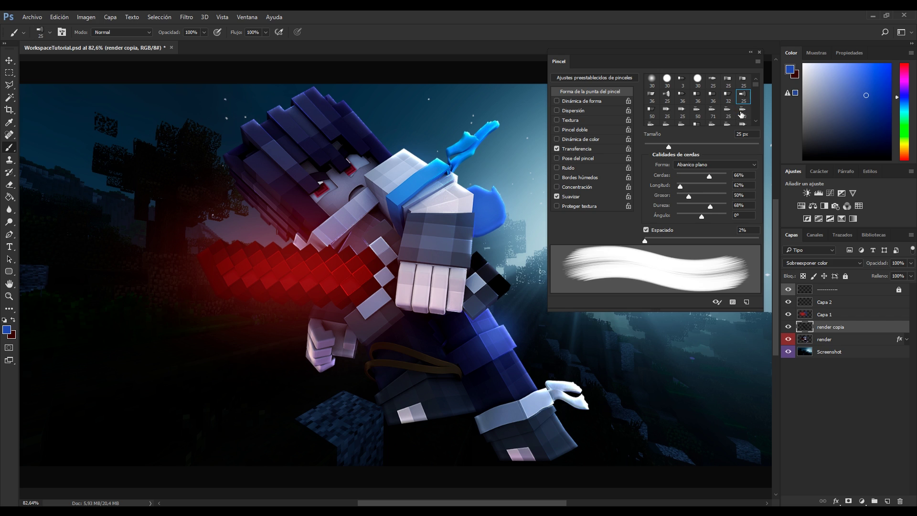
Step: Compare the previews of more brush tips, including the 36 px Sin punta plana, 25 px Redondeado erosionable and 36 px Ángulo redondeado
{"action": "left_click", "coordinate": [741, 112]}
{"action": "left_click", "coordinate": [707, 111]}
{"action": "left_click", "coordinate": [688, 112]}
{"action": "left_click", "coordinate": [693, 124]}
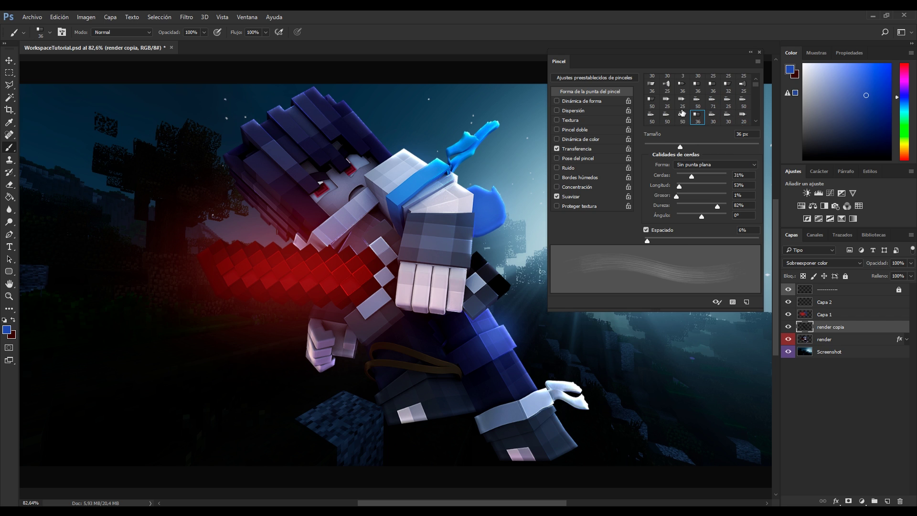
{"action": "left_click", "coordinate": [682, 108]}
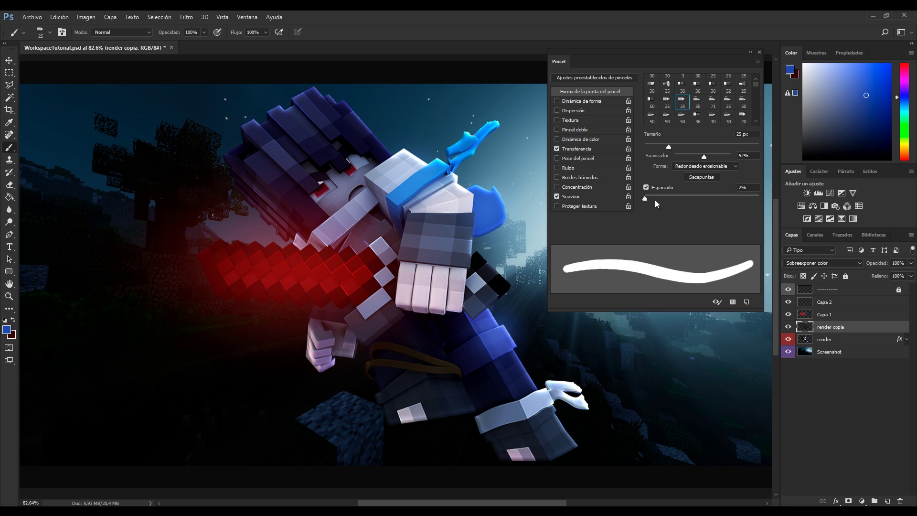
{"action": "scroll", "coordinate": [679, 106], "scroll_direction": "up", "scroll_amount": 1}
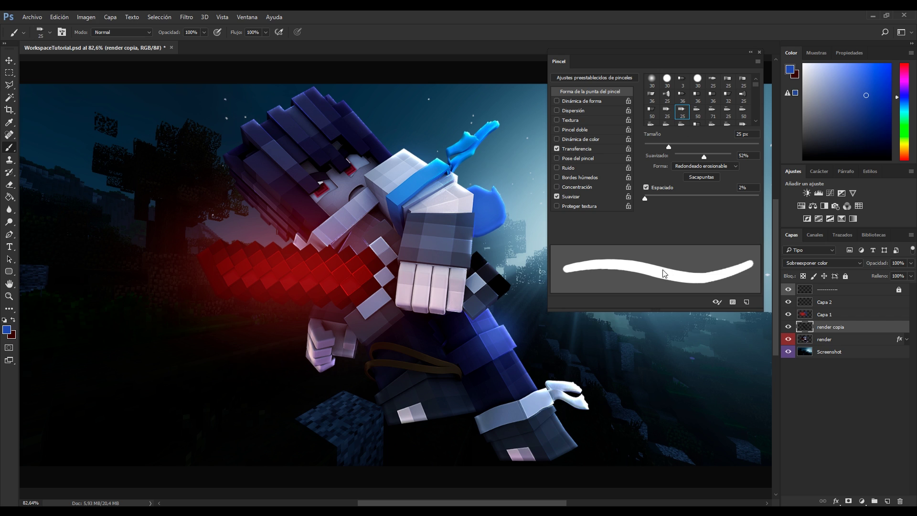
{"action": "left_click", "coordinate": [686, 87]}
{"action": "left_click", "coordinate": [657, 102]}
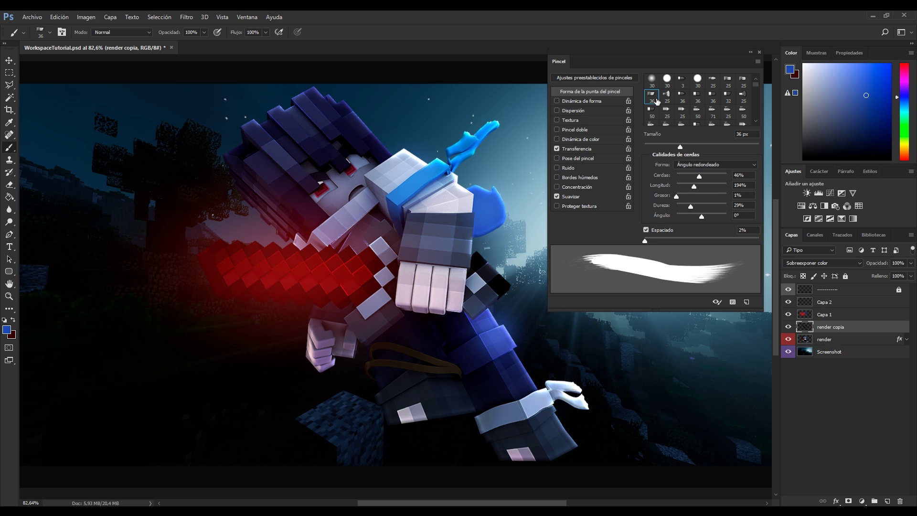
{"action": "left_click", "coordinate": [653, 112]}
{"action": "left_click", "coordinate": [662, 102]}
{"action": "left_click", "coordinate": [655, 103]}
Step: Choose the 25 px Abanico redondeado tip and set Cerdas to 1%, Longitud to 500%, Grosor to 3% and Ángulo to 67°
{"action": "left_click", "coordinate": [667, 97]}
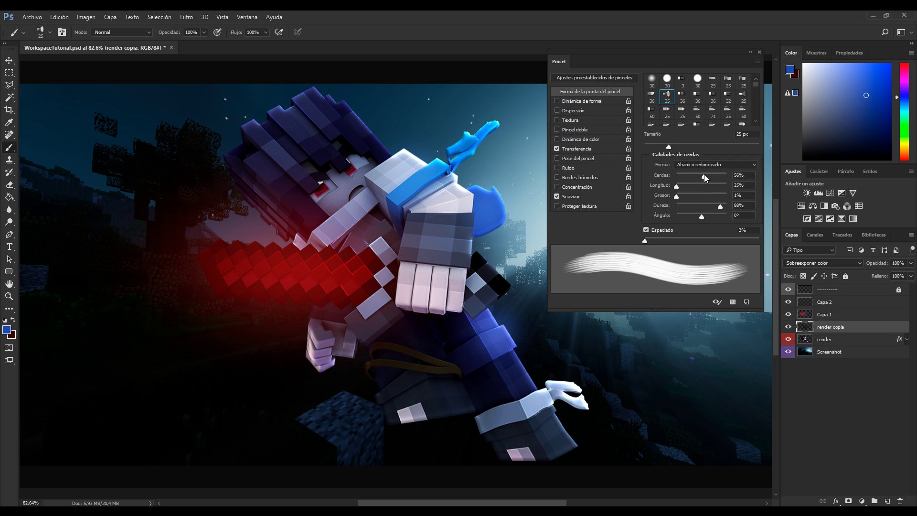
{"action": "mouse_move", "coordinate": [704, 175]}
{"action": "left_mouse_down"}
{"action": "mouse_move", "coordinate": [676, 180]}
{"action": "mouse_move", "coordinate": [726, 187]}
{"action": "mouse_move", "coordinate": [694, 195]}
{"action": "mouse_move", "coordinate": [677, 190]}
{"action": "left_mouse_up"}
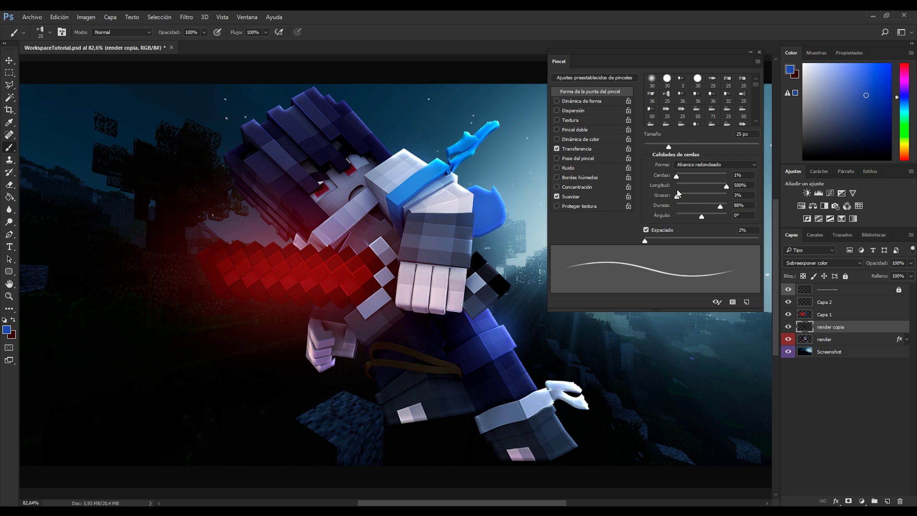
{"action": "mouse_move", "coordinate": [709, 215]}
{"action": "left_mouse_down"}
{"action": "mouse_move", "coordinate": [701, 213]}
{"action": "mouse_move", "coordinate": [710, 216]}
{"action": "left_mouse_up"}
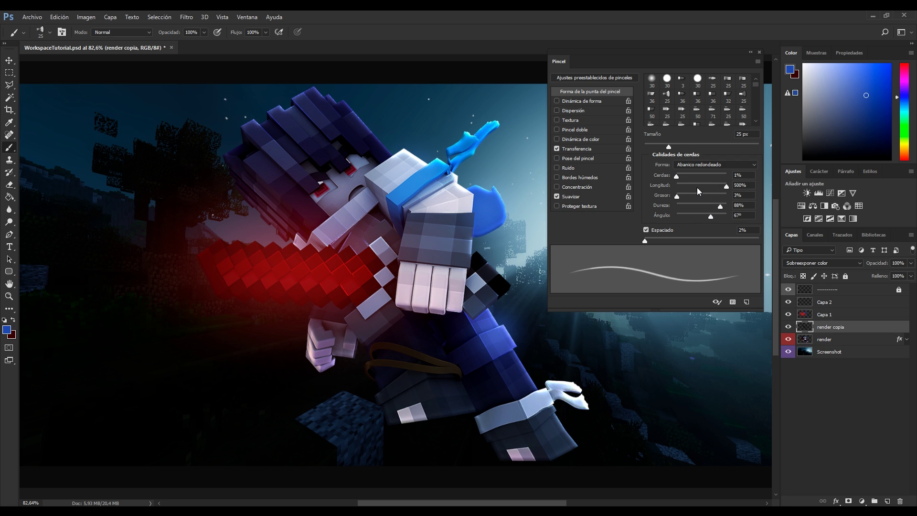
Step: Try a stroke with the fan tip over the character's wrapped arm on the render copia layer
{"action": "scroll", "coordinate": [698, 187], "scroll_direction": "down", "scroll_amount": 3}
{"action": "scroll", "coordinate": [618, 191], "scroll_direction": "up", "scroll_amount": 1}
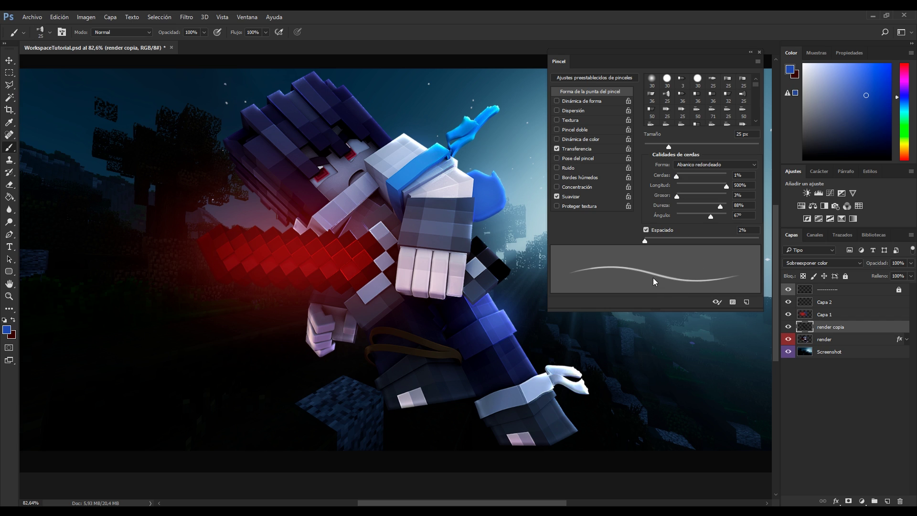
{"action": "left_click_drag", "start_coordinate": [390, 162], "coordinate": [413, 235]}
{"action": "key", "text": "ctrl+z"}
Step: Create a new empty layer and place it directly above Capa 2
{"action": "left_click", "coordinate": [888, 501]}
{"action": "left_click_drag", "start_coordinate": [831, 328], "coordinate": [832, 297]}
{"action": "scroll", "coordinate": [324, 147], "scroll_direction": "up", "scroll_amount": 14}
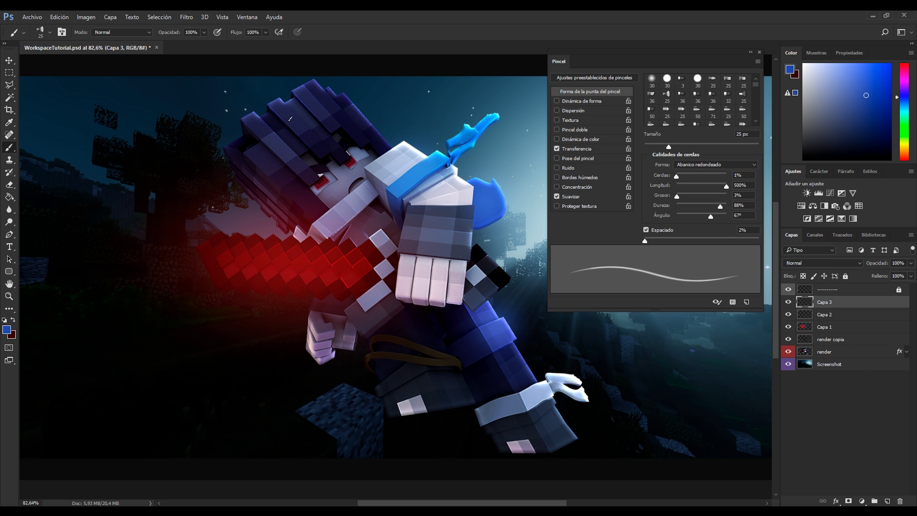
{"action": "scroll", "coordinate": [359, 249], "scroll_direction": "up", "scroll_amount": 5}
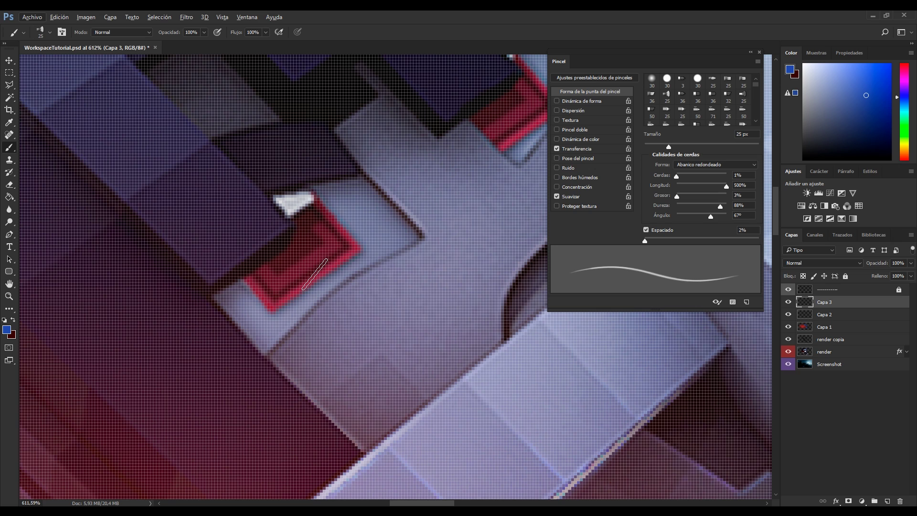
Step: Sample the bright red from the iris border as the foreground color and return to the Brush tool
{"action": "key", "text": "i"}
{"action": "key", "text": "ctrl+alt+i"}
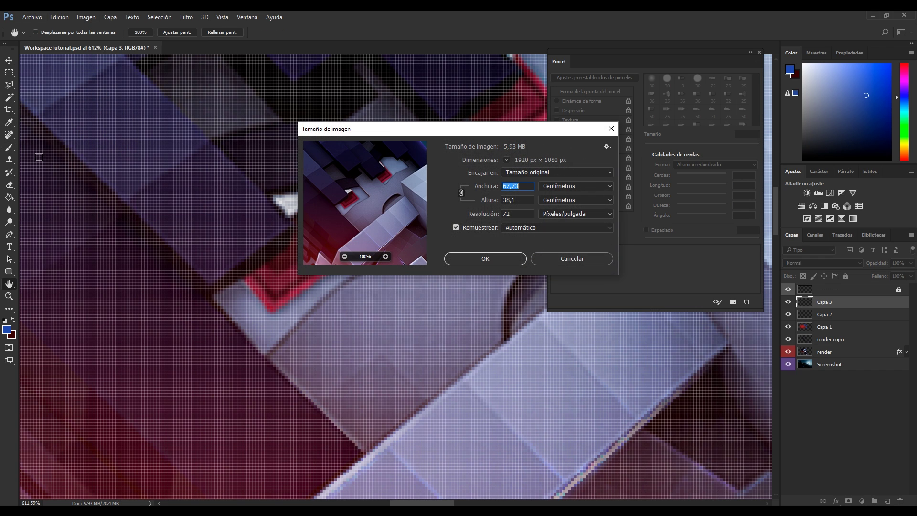
{"action": "left_click", "coordinate": [552, 254]}
{"action": "left_click", "coordinate": [339, 252]}
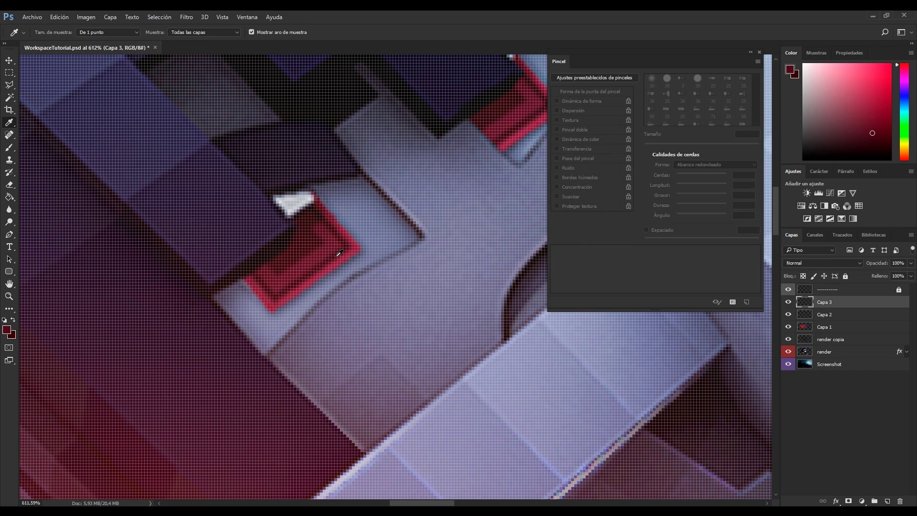
{"action": "left_click", "coordinate": [315, 216]}
{"action": "key", "text": "b"}
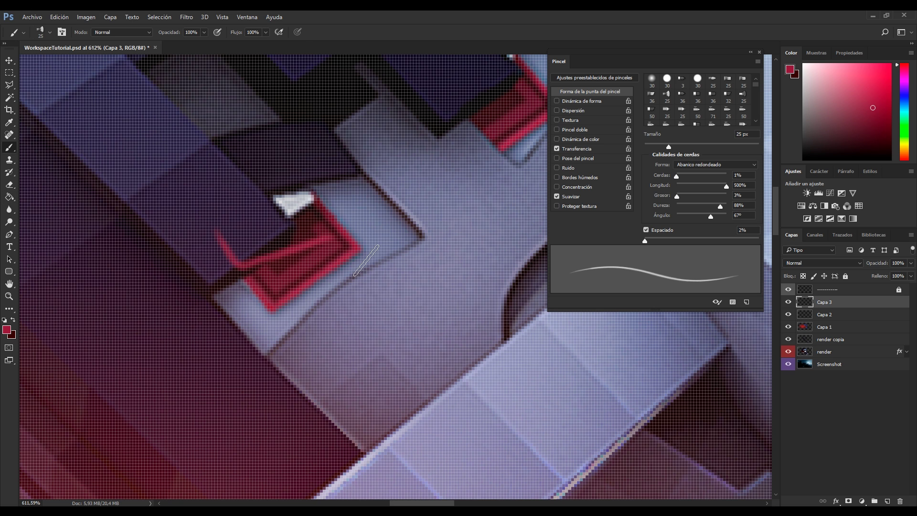
Step: Try a red stroke with the fan tip across the character's lower-left eye on Capa 3
{"action": "mouse_move", "coordinate": [276, 270]}
{"action": "left_mouse_down"}
{"action": "mouse_move", "coordinate": [306, 330]}
{"action": "mouse_move", "coordinate": [415, 251]}
{"action": "left_mouse_up"}
{"action": "key", "text": "ctrl+z"}
{"action": "scroll", "coordinate": [416, 237], "scroll_direction": "down", "scroll_amount": 3}
{"action": "scroll", "coordinate": [418, 239], "scroll_direction": "up", "scroll_amount": 1}
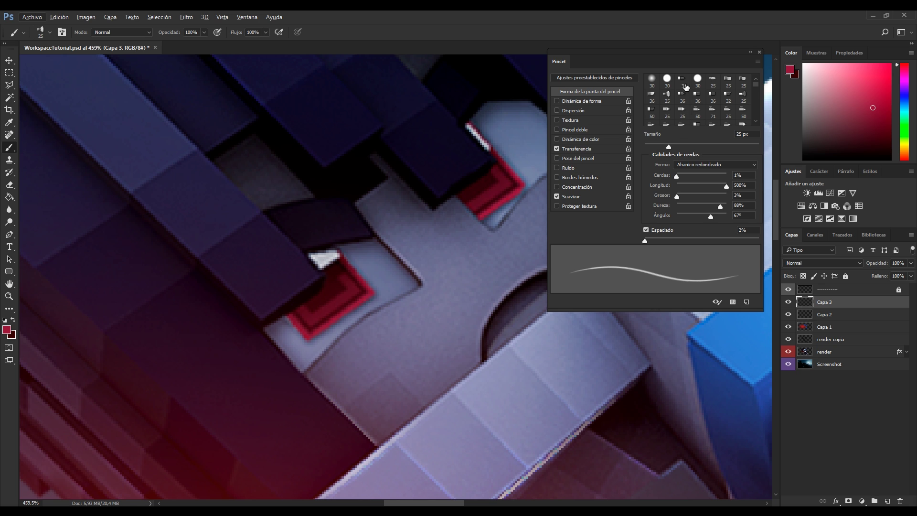
{"action": "scroll", "coordinate": [686, 195], "scroll_direction": "down", "scroll_amount": 1}
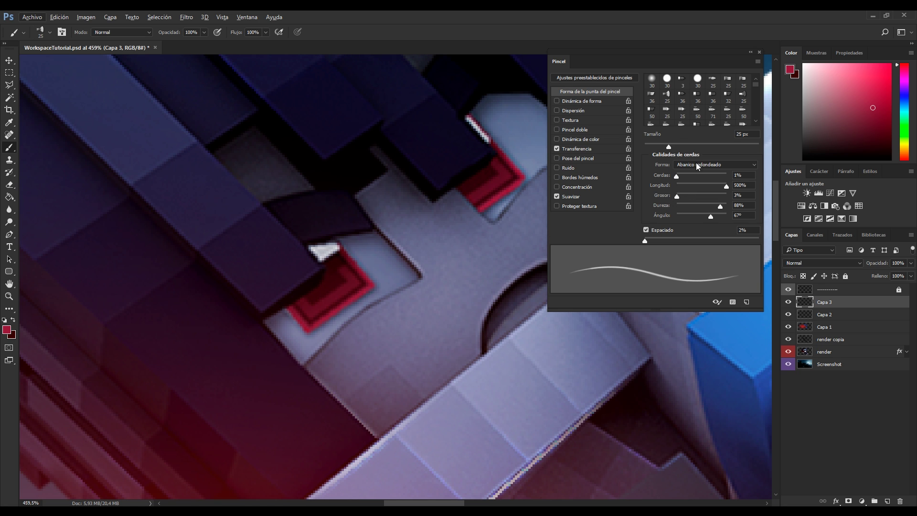
Step: Choose the 3 px Punta plana tip, reduce its size to 1 px and collapse the floating brush settings
{"action": "left_click", "coordinate": [681, 81]}
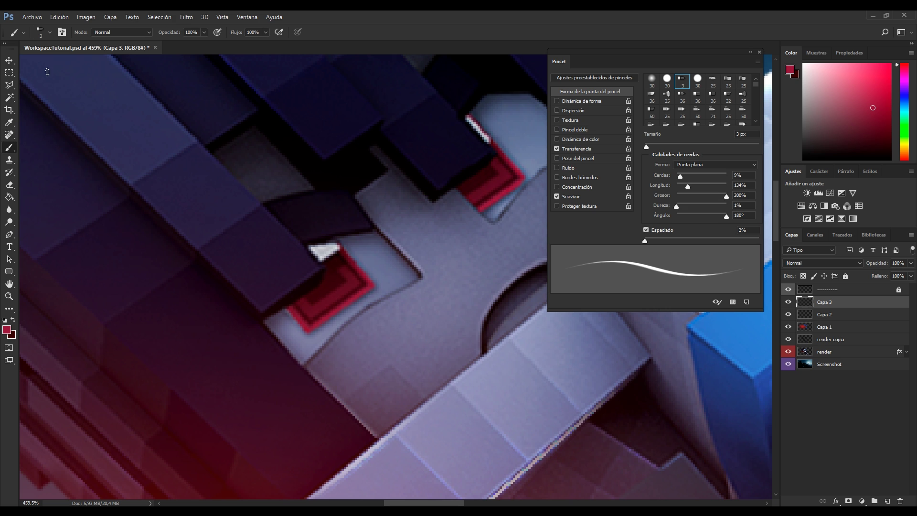
{"action": "right_click", "coordinate": [461, 168]}
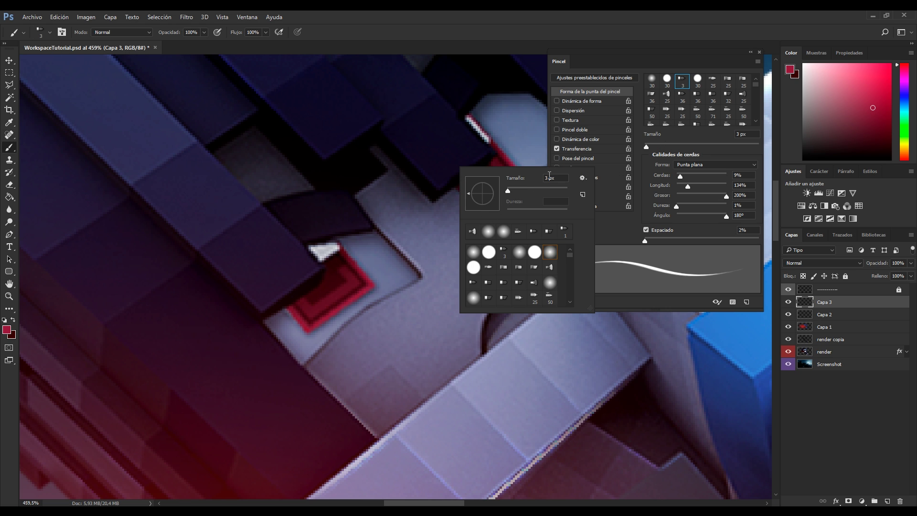
{"action": "left_click_drag", "start_coordinate": [505, 192], "coordinate": [494, 190]}
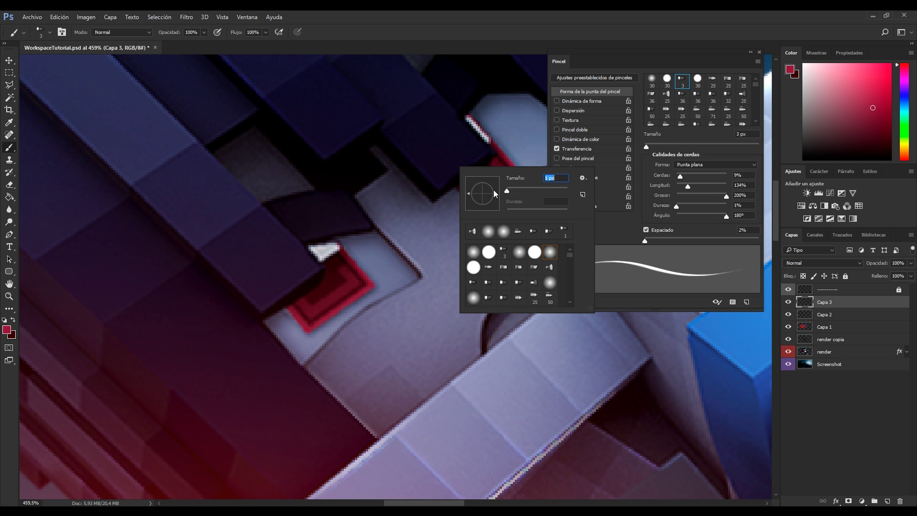
{"action": "left_click", "coordinate": [749, 52]}
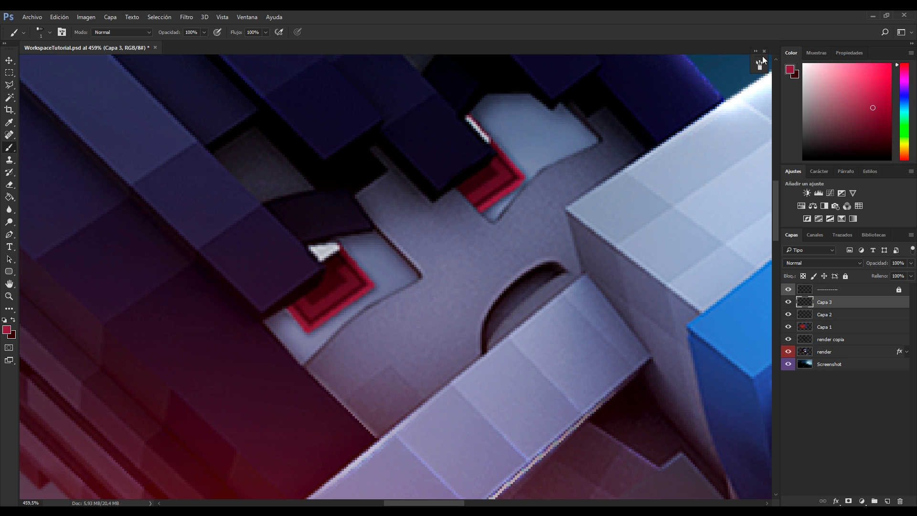
Step: Brighten the foreground red to a more vivid pinkish red for painting the eye highlights
{"action": "scroll", "coordinate": [337, 277], "scroll_direction": "up", "scroll_amount": 5}
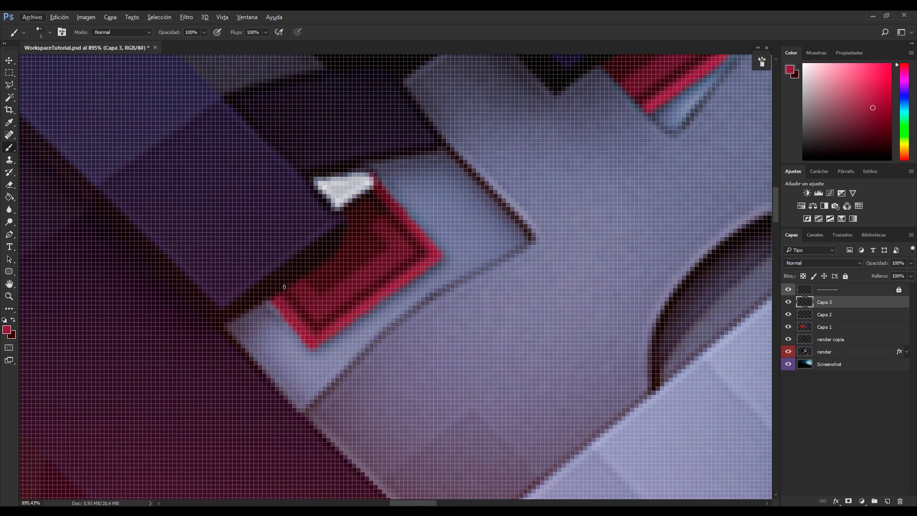
{"action": "scroll", "coordinate": [467, 244], "scroll_direction": "down", "scroll_amount": 3}
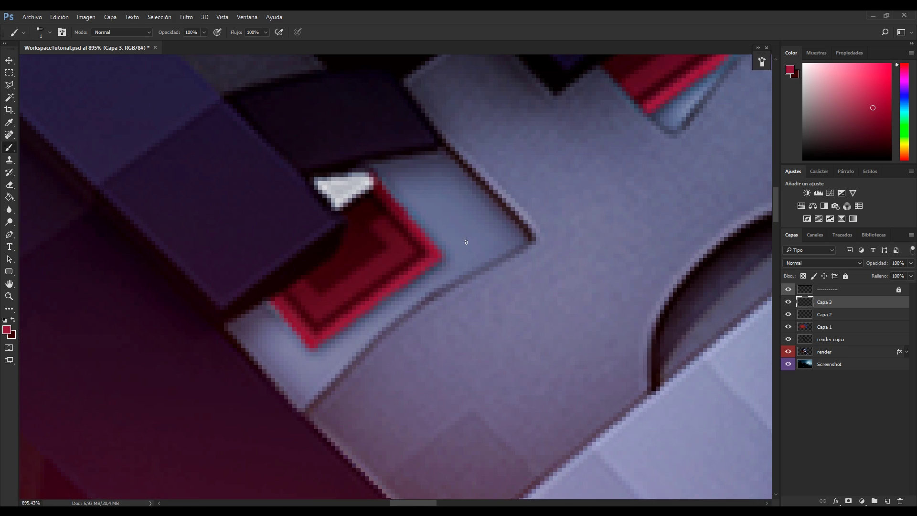
{"action": "scroll", "coordinate": [466, 243], "scroll_direction": "down", "scroll_amount": 5}
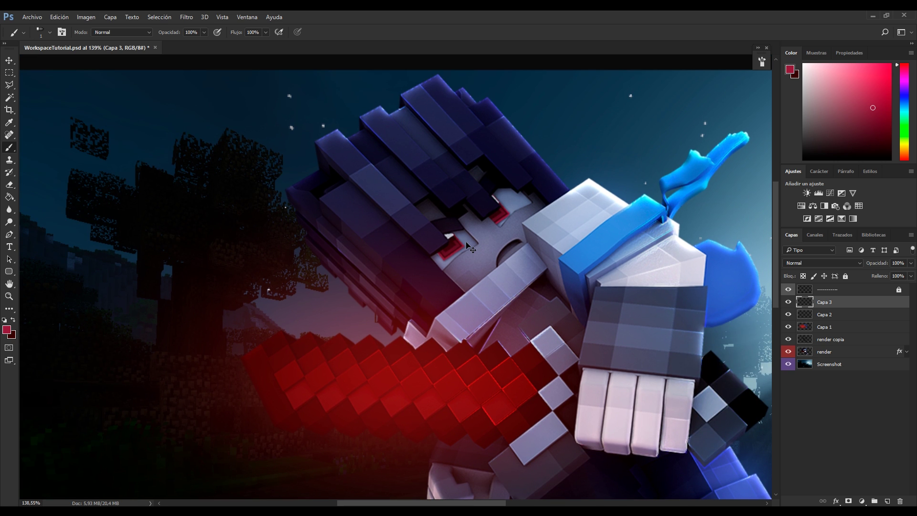
{"action": "scroll", "coordinate": [466, 242], "scroll_direction": "up", "scroll_amount": 5}
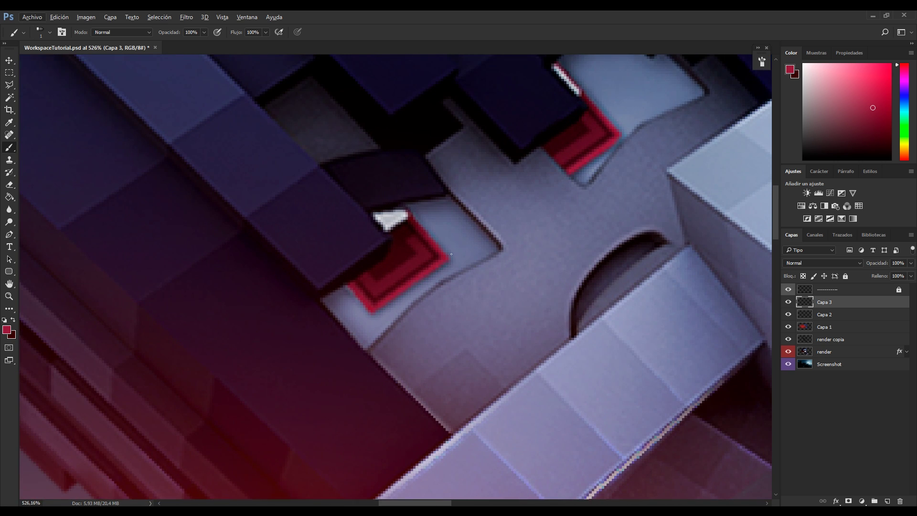
{"action": "scroll", "coordinate": [377, 264], "scroll_direction": "up", "scroll_amount": 1}
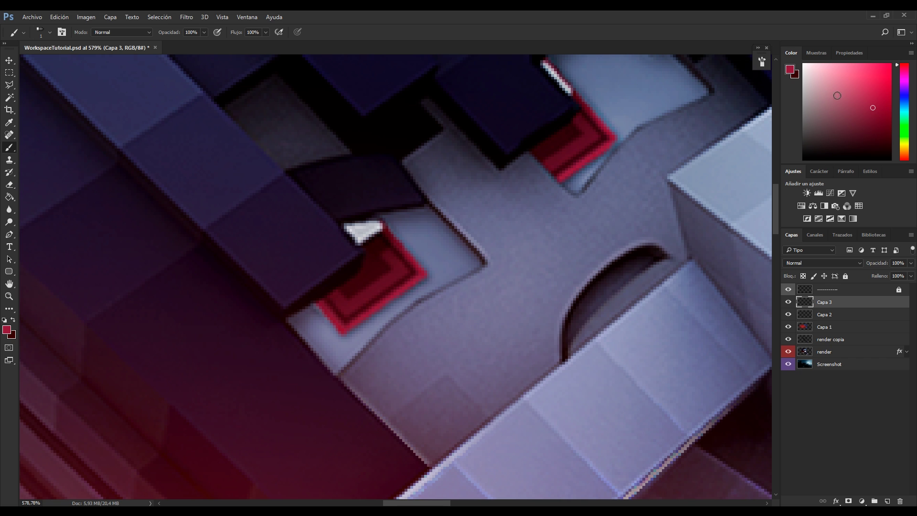
{"action": "left_click_drag", "start_coordinate": [873, 107], "coordinate": [879, 84]}
Step: Try a thin 1 px highlight stroke along the inner band of the lower-left iris
{"action": "mouse_move", "coordinate": [330, 300]}
{"action": "left_mouse_down"}
{"action": "mouse_move", "coordinate": [345, 318]}
{"action": "mouse_move", "coordinate": [401, 275]}
{"action": "left_mouse_up"}
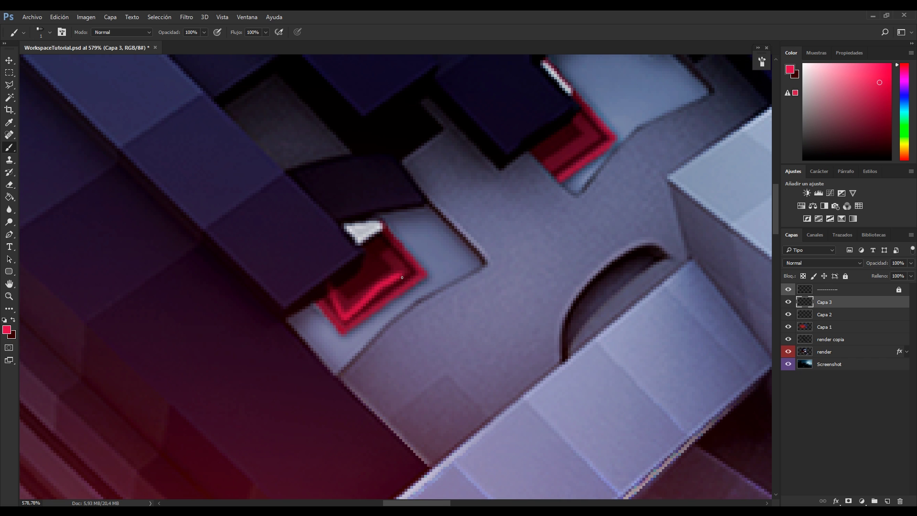
{"action": "key", "text": "ctrl+z"}
{"action": "scroll", "coordinate": [401, 276], "scroll_direction": "down", "scroll_amount": 2}
{"action": "scroll", "coordinate": [417, 282], "scroll_direction": "down", "scroll_amount": 5}
{"action": "scroll", "coordinate": [396, 245], "scroll_direction": "up", "scroll_amount": 2}
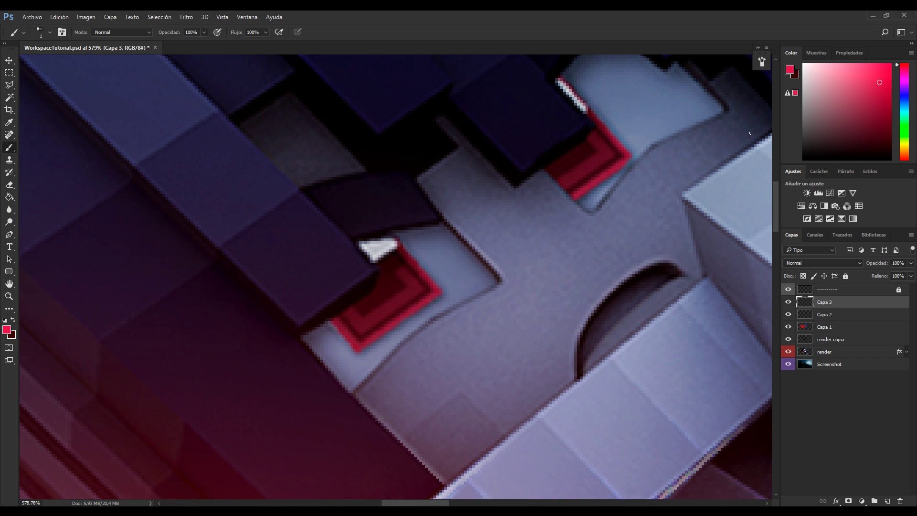
Step: Try an iris highlight stroke with the brush preset at its original 3 px size
{"action": "right_click", "coordinate": [402, 156]}
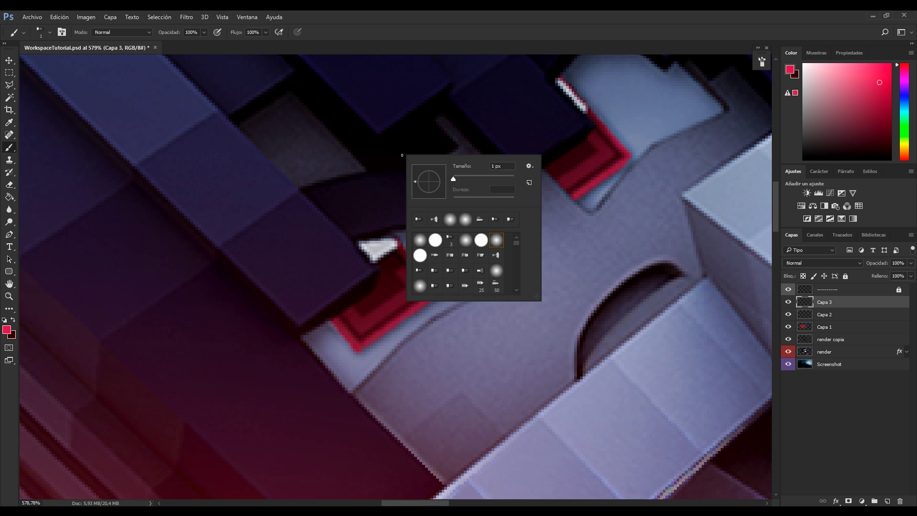
{"action": "left_click", "coordinate": [452, 239]}
{"action": "left_click_drag", "start_coordinate": [355, 295], "coordinate": [449, 282]}
{"action": "key", "text": "ctrl+z"}
{"action": "scroll", "coordinate": [350, 307], "scroll_direction": "down", "scroll_amount": 1}
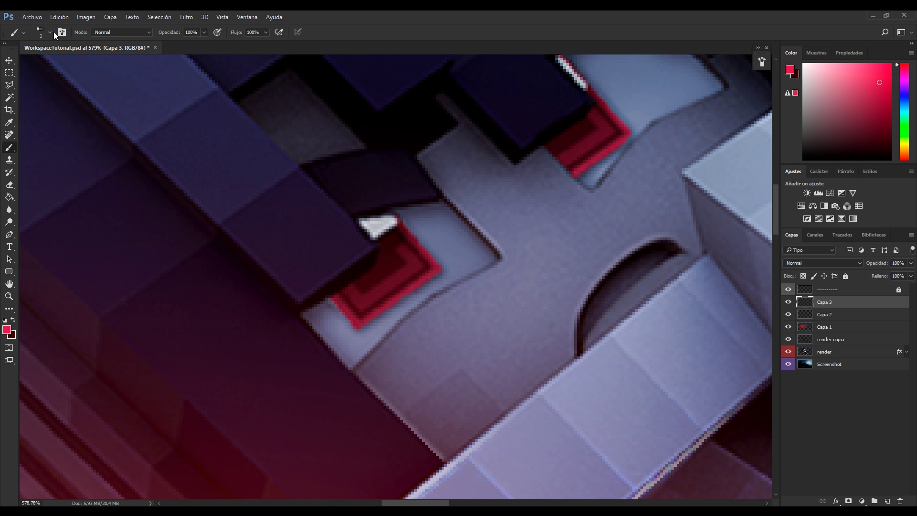
Step: Set the brush size to 1 px and paint vivid red highlight lines inside the lower-left iris on Capa 3
{"action": "right_click", "coordinate": [348, 165]}
{"action": "left_click_drag", "start_coordinate": [397, 179], "coordinate": [392, 179]}
{"action": "left_click", "coordinate": [332, 292]}
{"action": "scroll", "coordinate": [357, 305], "scroll_direction": "up", "scroll_amount": 2}
{"action": "mouse_move", "coordinate": [363, 322]}
{"action": "left_mouse_down"}
{"action": "mouse_move", "coordinate": [496, 236]}
{"action": "mouse_move", "coordinate": [453, 192]}
{"action": "left_mouse_up"}
{"action": "scroll", "coordinate": [531, 261], "scroll_direction": "down", "scroll_amount": 4}
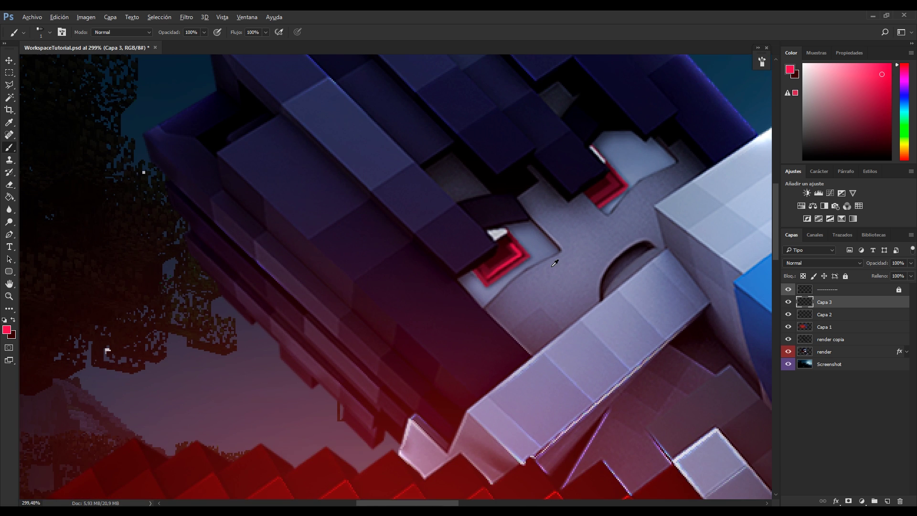
Step: Paint a vivid red highlight along the inner band of the upper-right iris on Capa 3 with the 1 px brush
{"action": "scroll", "coordinate": [554, 264], "scroll_direction": "up", "scroll_amount": 4}
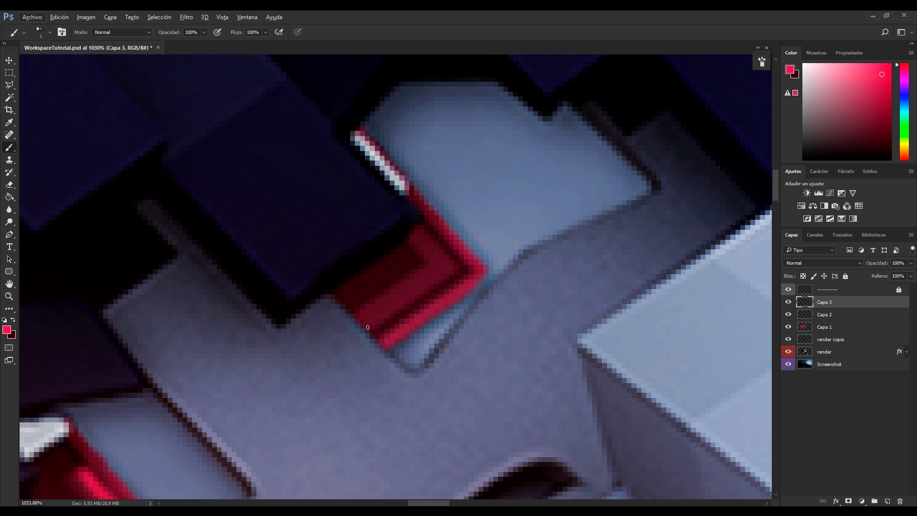
{"action": "left_click_drag", "start_coordinate": [383, 313], "coordinate": [436, 270]}
{"action": "key", "text": "ctrl+z"}
{"action": "left_click_drag", "start_coordinate": [393, 315], "coordinate": [457, 266]}
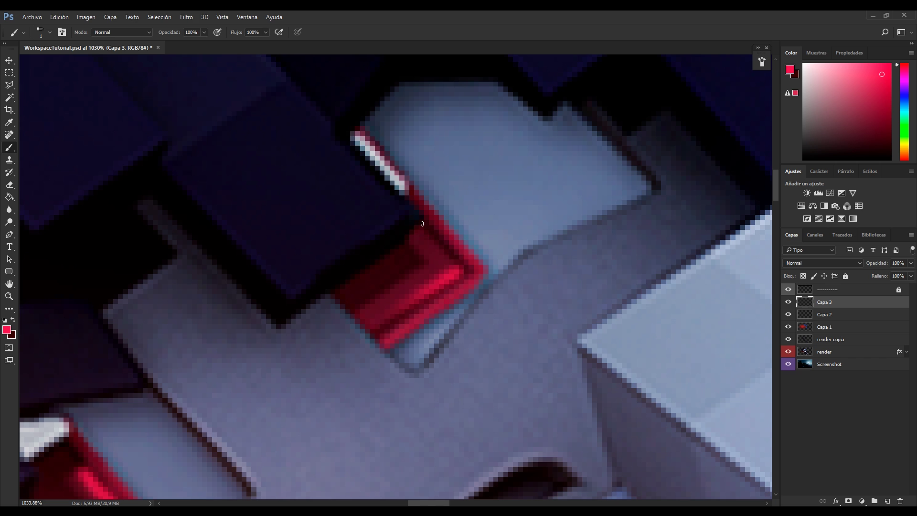
{"action": "right_click", "coordinate": [525, 206]}
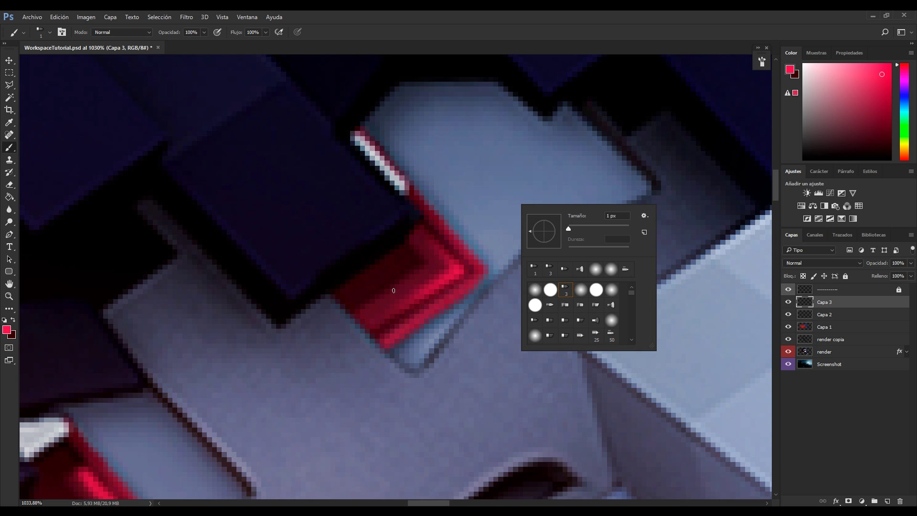
{"action": "left_click", "coordinate": [394, 290]}
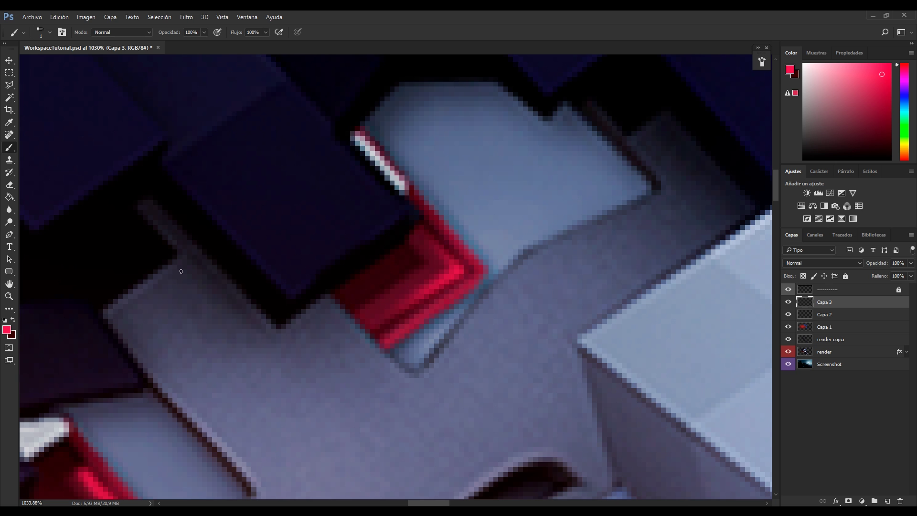
Step: Draw a straight two-point pen path along the lower-left edge of the middle hair lock above the eyes
{"action": "left_click", "coordinate": [9, 234]}
{"action": "scroll", "coordinate": [265, 263], "scroll_direction": "down", "scroll_amount": 6}
{"action": "scroll", "coordinate": [265, 262], "scroll_direction": "up", "scroll_amount": 2}
{"action": "scroll", "coordinate": [82, 280], "scroll_direction": "up", "scroll_amount": 2}
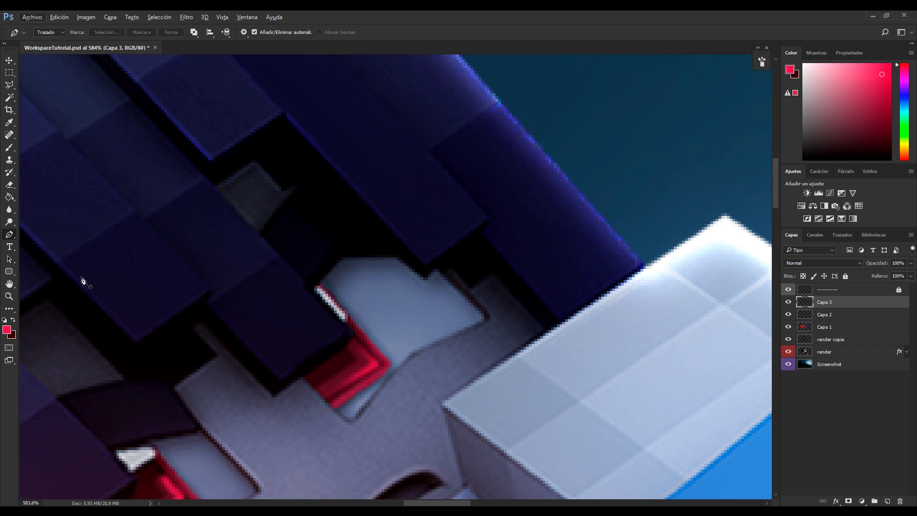
{"action": "left_click", "coordinate": [58, 263]}
{"action": "left_click", "coordinate": [137, 341]}
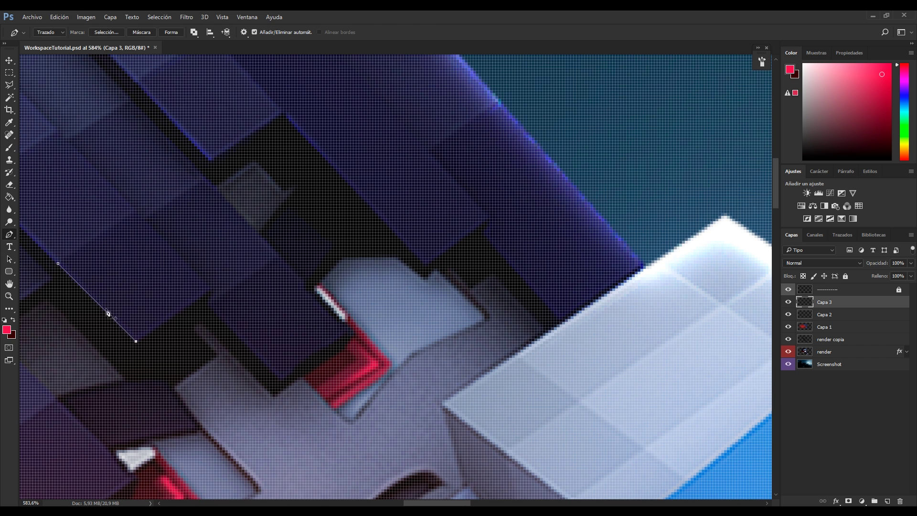
Step: Stroke the hair lock path with the Brush (Pincel) without simulated pressure
{"action": "scroll", "coordinate": [78, 337], "scroll_direction": "down", "scroll_amount": 6}
{"action": "scroll", "coordinate": [464, 261], "scroll_direction": "up", "scroll_amount": 6}
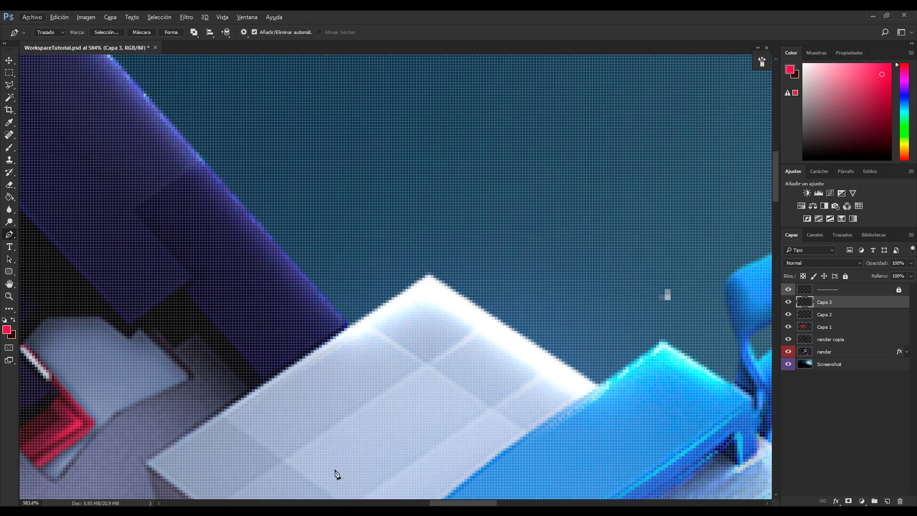
{"action": "scroll", "coordinate": [382, 287], "scroll_direction": "left", "scroll_amount": 6}
{"action": "right_click", "coordinate": [399, 313]}
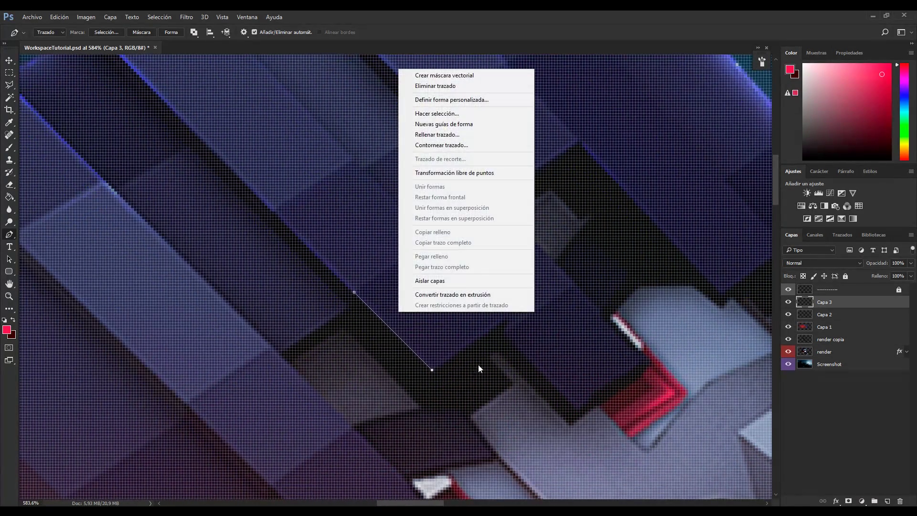
{"action": "left_click", "coordinate": [449, 144]}
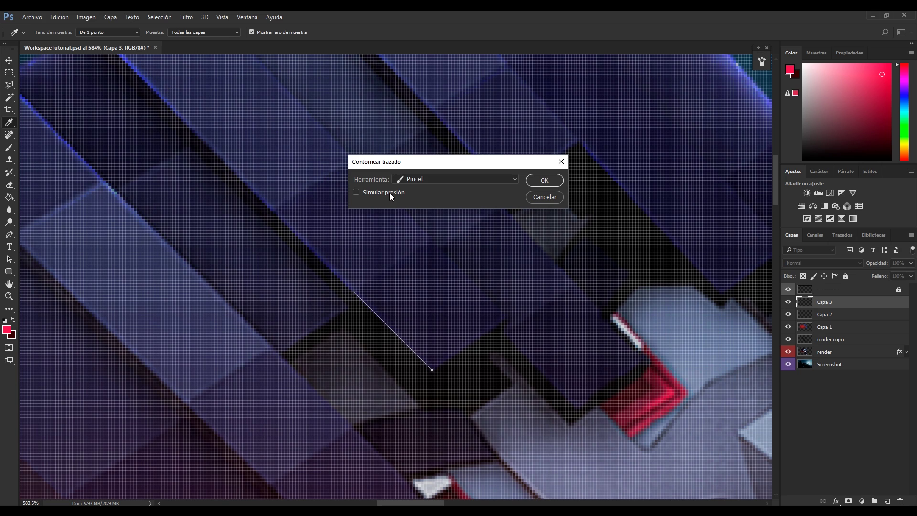
{"action": "left_click", "coordinate": [544, 180]}
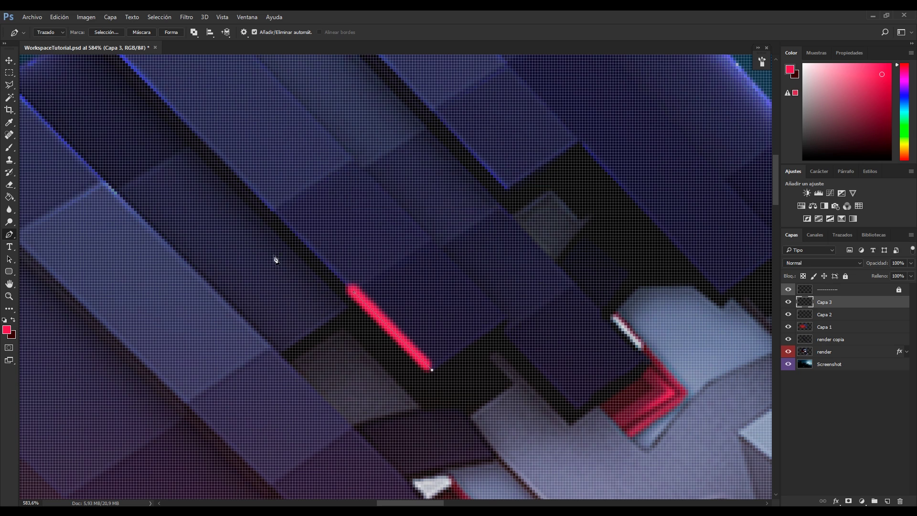
Step: Delete the pen path along the hair lock
{"action": "left_click", "coordinate": [9, 73]}
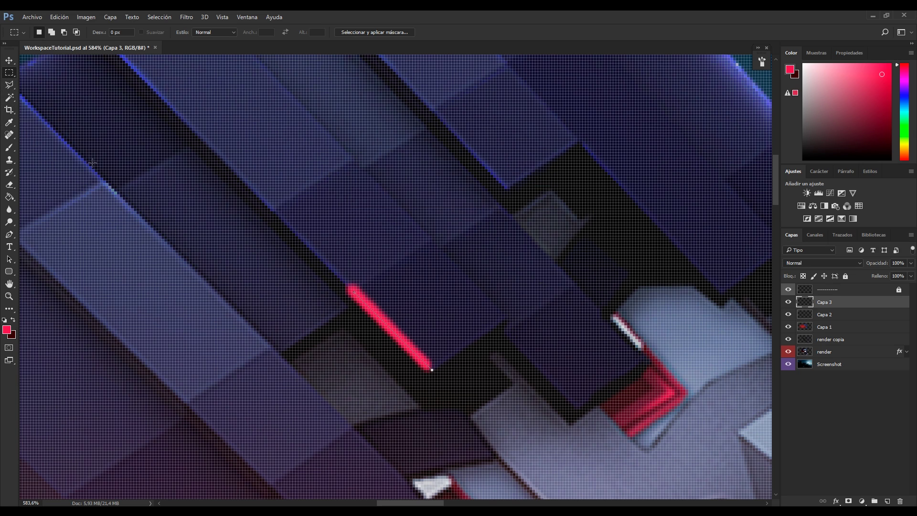
{"action": "left_click", "coordinate": [9, 234]}
{"action": "right_click", "coordinate": [357, 294]}
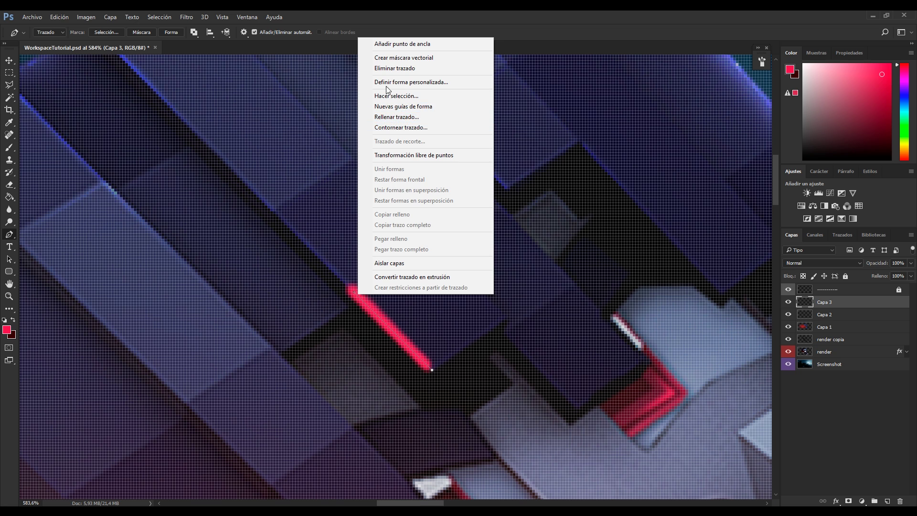
{"action": "left_click", "coordinate": [395, 68]}
Step: Reduce the eraser size and erase the red test stroke from the middle hair lock
{"action": "scroll", "coordinate": [427, 287], "scroll_direction": "down", "scroll_amount": 5}
{"action": "scroll", "coordinate": [427, 287], "scroll_direction": "up", "scroll_amount": 3}
{"action": "scroll", "coordinate": [436, 302], "scroll_direction": "down", "scroll_amount": 1}
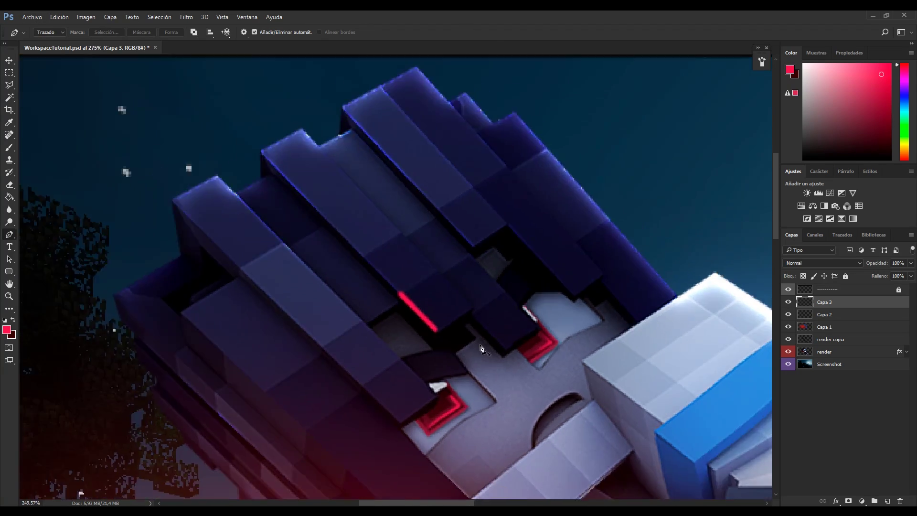
{"action": "scroll", "coordinate": [420, 307], "scroll_direction": "up", "scroll_amount": 1}
{"action": "left_click", "coordinate": [9, 186]}
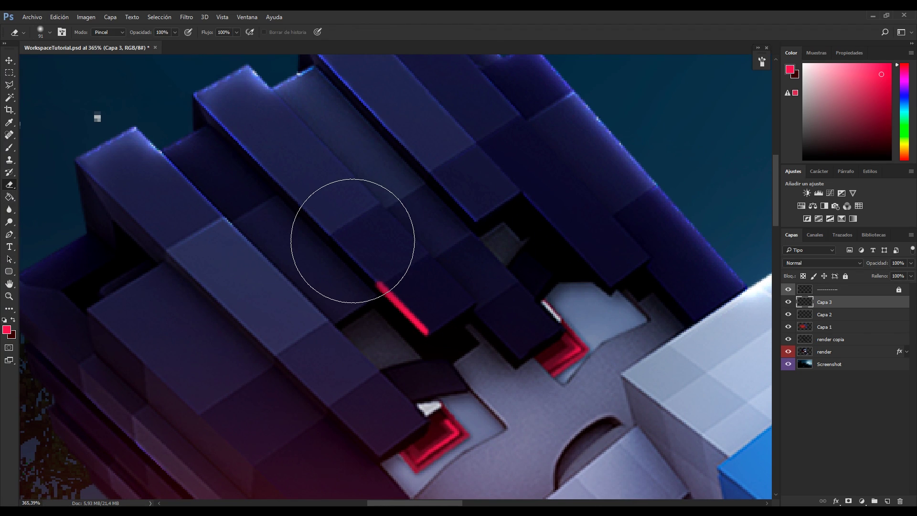
{"action": "left_click", "coordinate": [39, 36]}
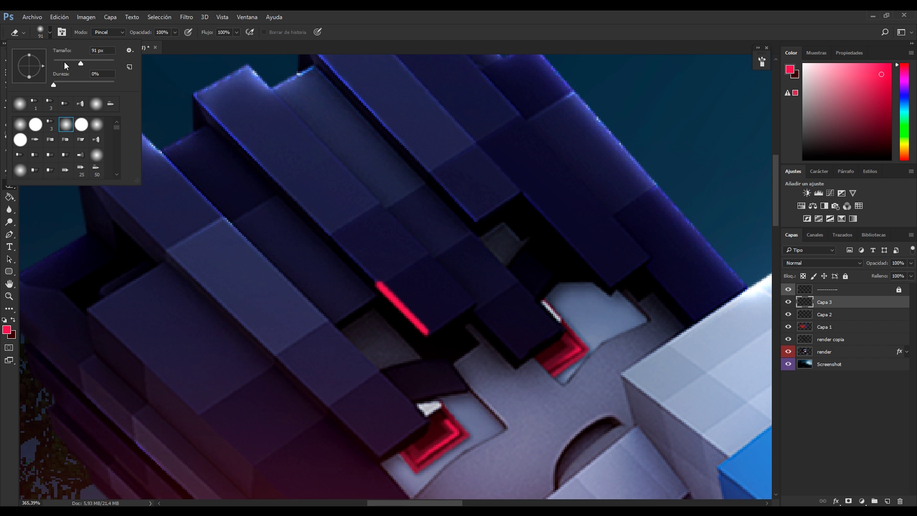
{"action": "left_click", "coordinate": [352, 247]}
{"action": "scroll", "coordinate": [480, 335], "scroll_direction": "down", "scroll_amount": 5}
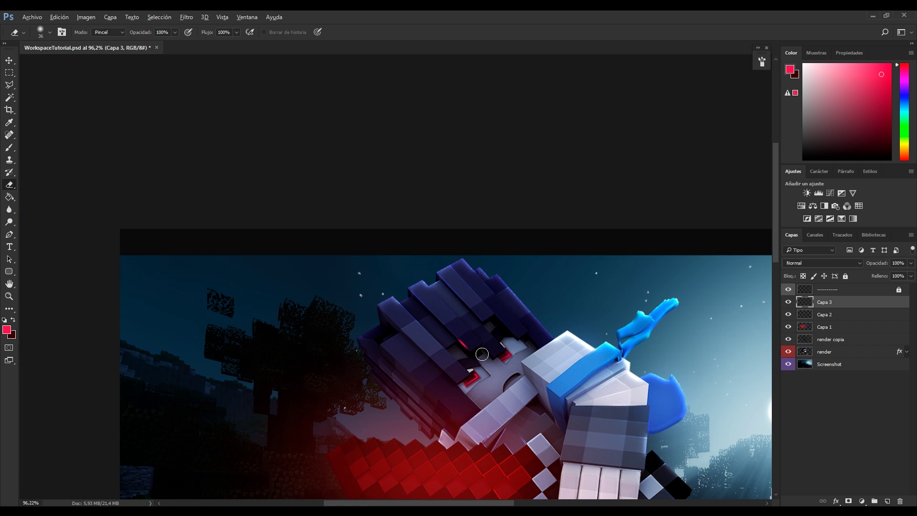
{"action": "scroll", "coordinate": [483, 301], "scroll_direction": "up", "scroll_amount": 4}
{"action": "scroll", "coordinate": [485, 298], "scroll_direction": "up", "scroll_amount": 3}
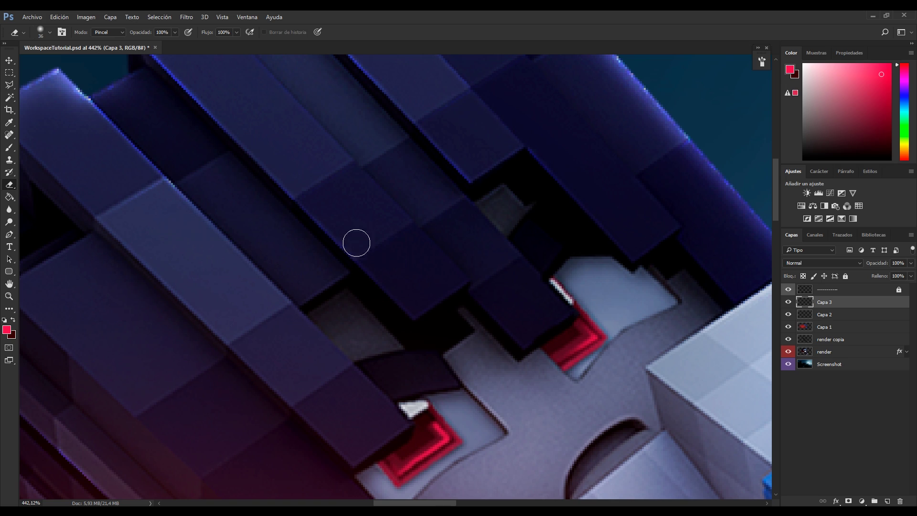
Step: Try a second red highlight line inside the upper-right iris with the 1 px brush
{"action": "key", "text": "b"}
{"action": "scroll", "coordinate": [494, 282], "scroll_direction": "down", "scroll_amount": 3}
{"action": "scroll", "coordinate": [494, 282], "scroll_direction": "down", "scroll_amount": 1}
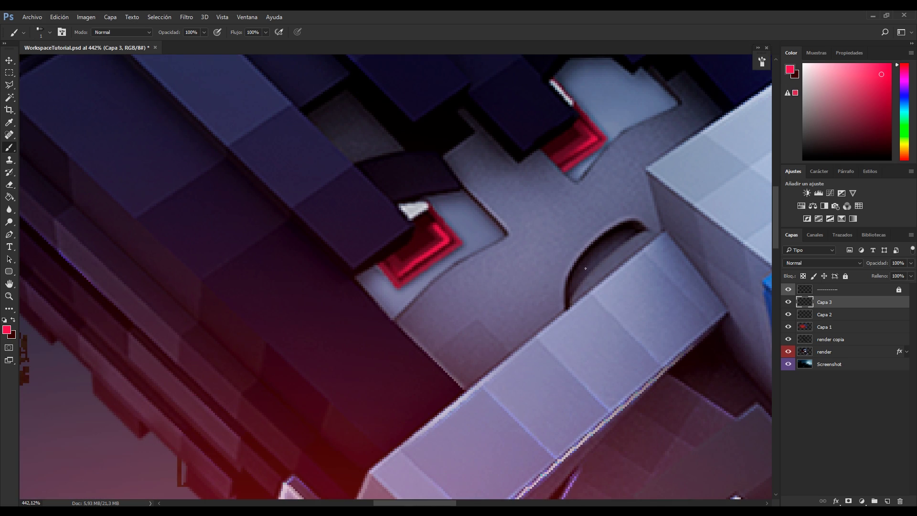
{"action": "scroll", "coordinate": [568, 233], "scroll_direction": "up", "scroll_amount": 3}
{"action": "scroll", "coordinate": [567, 232], "scroll_direction": "up", "scroll_amount": 2}
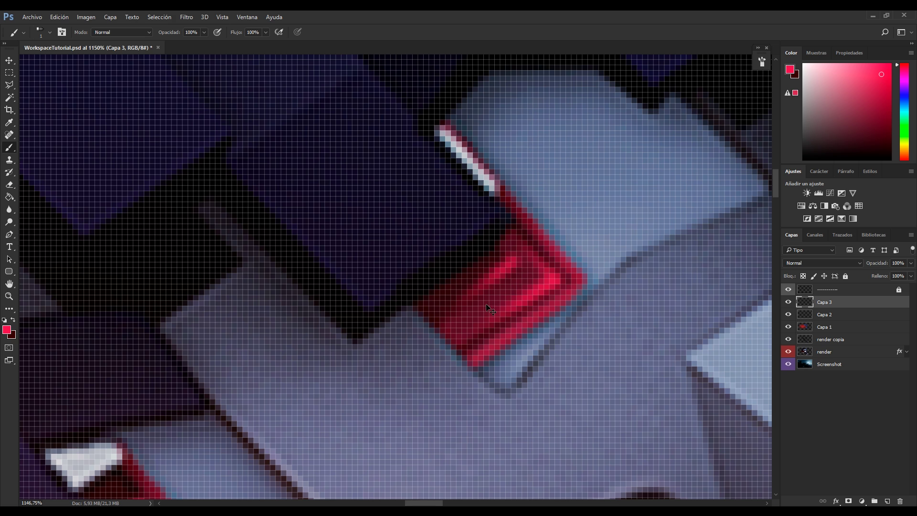
{"action": "left_click_drag", "start_coordinate": [486, 305], "coordinate": [514, 282]}
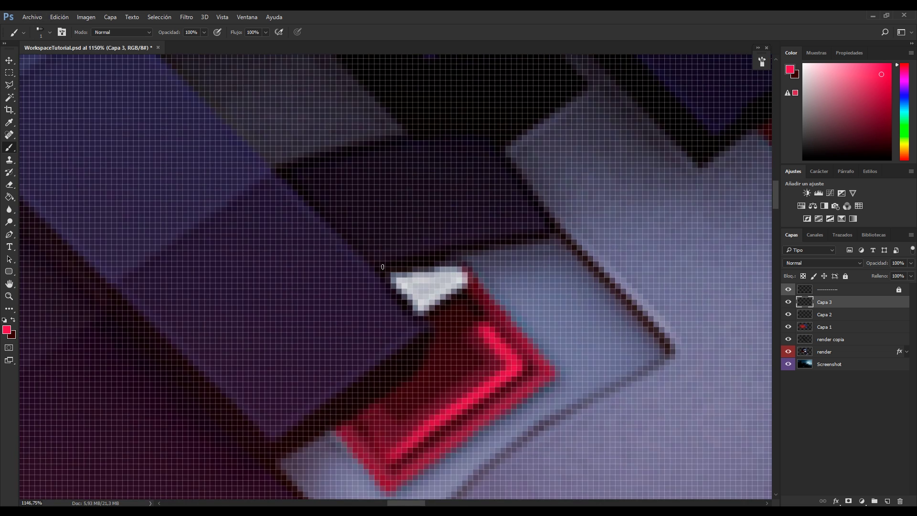
Step: Paint red rim highlights along the edges of the dark eyelid block above the lower-left eye on Capa 3
{"action": "left_click_drag", "start_coordinate": [317, 205], "coordinate": [482, 195]}
{"action": "scroll", "coordinate": [560, 300], "scroll_direction": "down", "scroll_amount": 5}
{"action": "left_click_drag", "start_coordinate": [696, 178], "coordinate": [468, 267]}
{"action": "scroll", "coordinate": [470, 265], "scroll_direction": "up", "scroll_amount": 6}
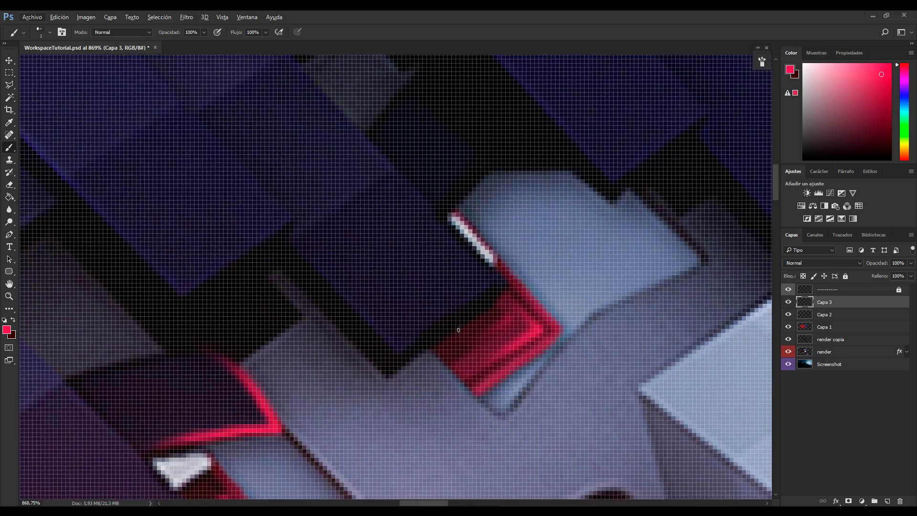
{"action": "scroll", "coordinate": [465, 318], "scroll_direction": "down", "scroll_amount": 5}
{"action": "scroll", "coordinate": [632, 221], "scroll_direction": "up", "scroll_amount": 4}
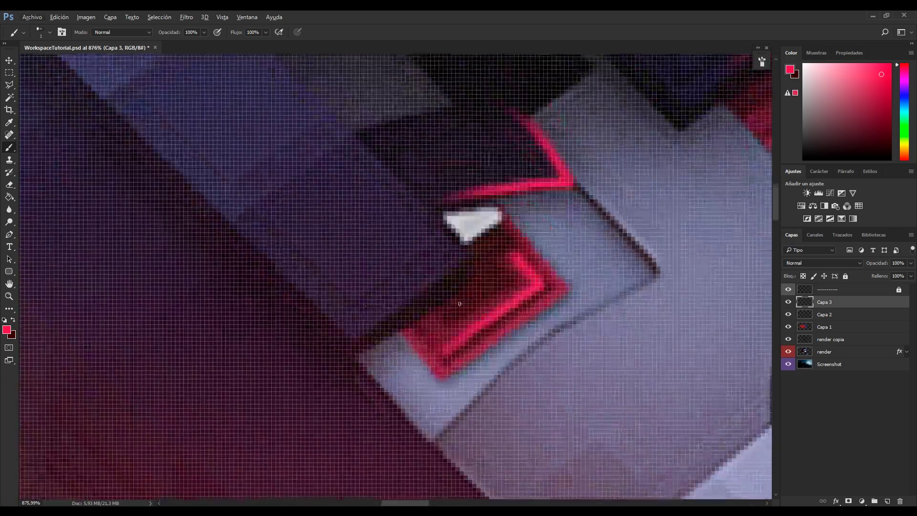
{"action": "scroll", "coordinate": [632, 220], "scroll_direction": "up", "scroll_amount": 3}
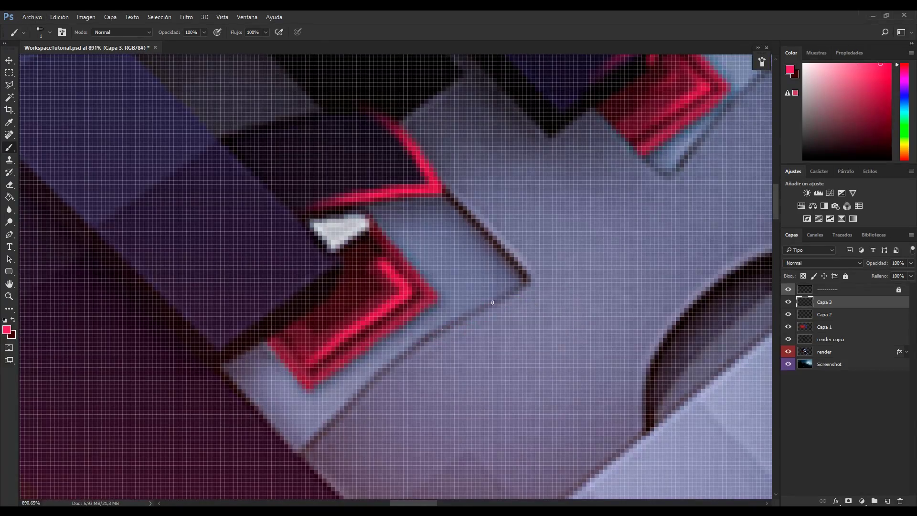
Step: Undo the red outline around the outer corner of the lower-left eye
{"action": "scroll", "coordinate": [444, 334], "scroll_direction": "down", "scroll_amount": 5}
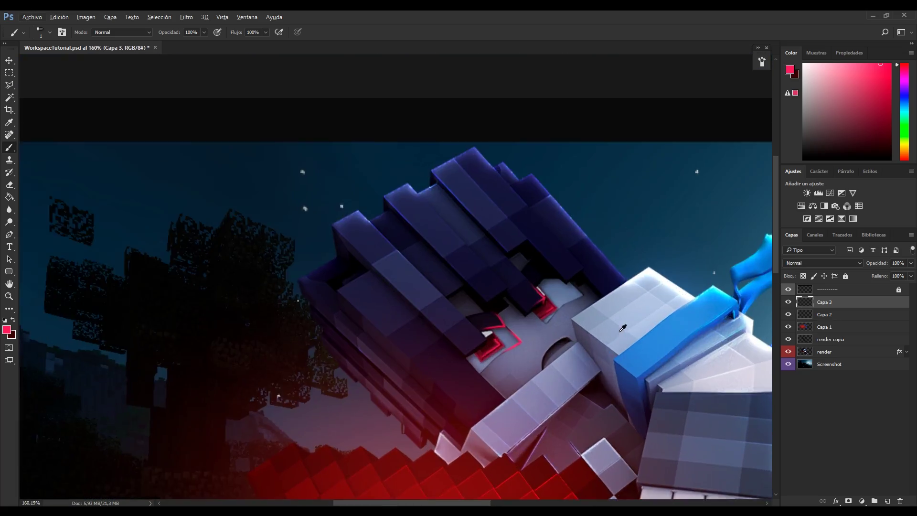
{"action": "scroll", "coordinate": [280, 258], "scroll_direction": "up", "scroll_amount": 5}
{"action": "key", "text": "ctrl+z"}
Step: Paint red rim light along the bottom and inner side edges of the hair lock overlapping the lower-left eye
{"action": "mouse_move", "coordinate": [258, 286]}
{"action": "left_mouse_down"}
{"action": "mouse_move", "coordinate": [343, 364]}
{"action": "mouse_move", "coordinate": [452, 280]}
{"action": "left_mouse_up"}
{"action": "scroll", "coordinate": [452, 282], "scroll_direction": "up", "scroll_amount": 2}
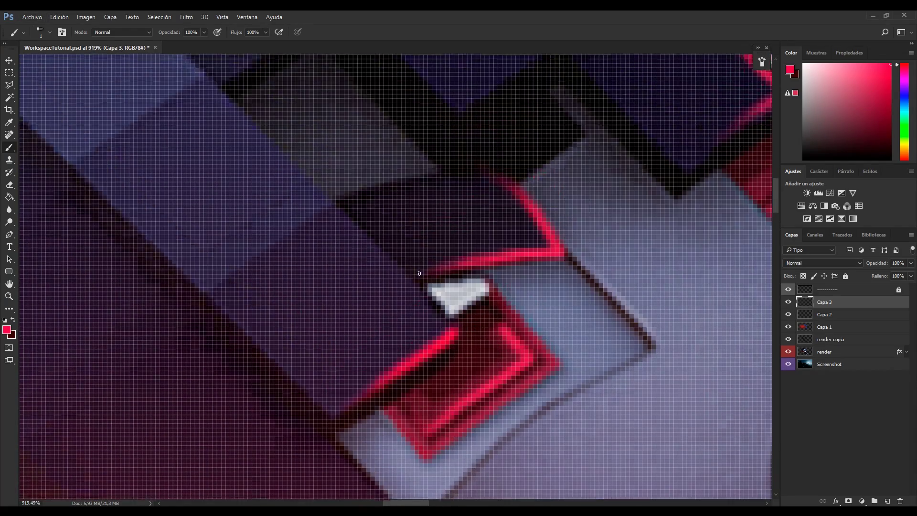
{"action": "left_click_drag", "start_coordinate": [452, 338], "coordinate": [370, 243]}
Step: Add red rim light to the tips of the middle hair locks and the upper edge of the upper-right eye
{"action": "scroll", "coordinate": [455, 344], "scroll_direction": "down", "scroll_amount": 4}
{"action": "scroll", "coordinate": [472, 334], "scroll_direction": "up", "scroll_amount": 3}
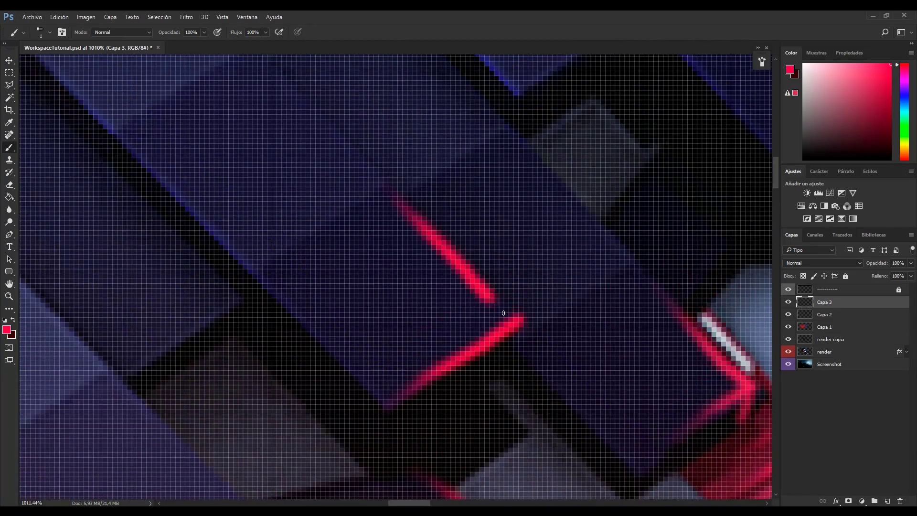
{"action": "scroll", "coordinate": [497, 307], "scroll_direction": "down", "scroll_amount": 3}
{"action": "scroll", "coordinate": [681, 294], "scroll_direction": "up", "scroll_amount": 3}
{"action": "scroll", "coordinate": [681, 294], "scroll_direction": "down", "scroll_amount": 4}
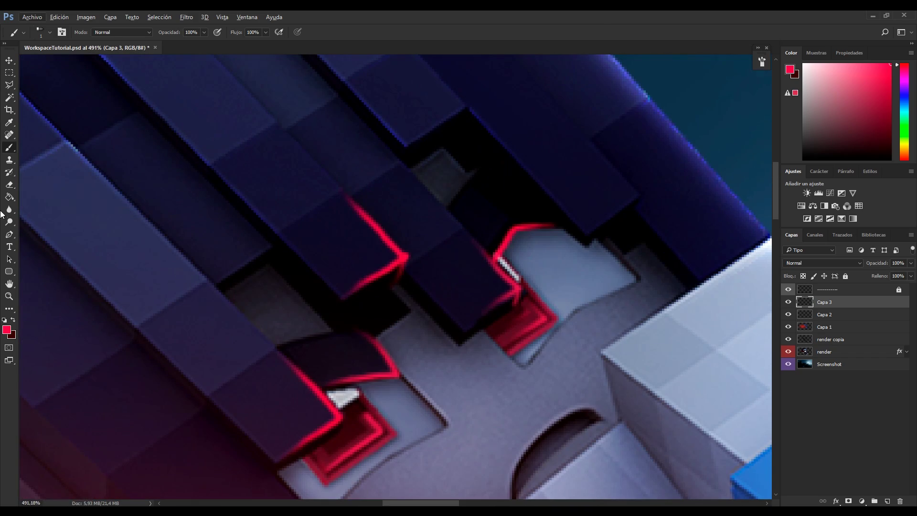
{"action": "scroll", "coordinate": [636, 281], "scroll_direction": "up", "scroll_amount": 2}
{"action": "scroll", "coordinate": [634, 284], "scroll_direction": "down", "scroll_amount": 4}
Step: Create a new layer above Capa 3 and paint soft red glows over both eyes with a large soft brush
{"action": "key", "text": "ctrl+alt+shift+n"}
{"action": "left_click", "coordinate": [49, 32]}
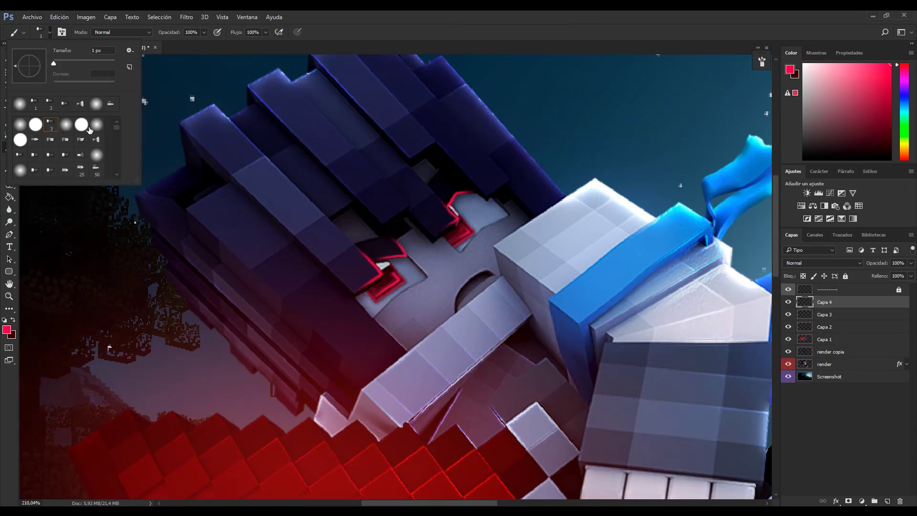
{"action": "left_click", "coordinate": [382, 268]}
{"action": "left_click", "coordinate": [461, 209]}
Step: Set the eye glow layer Capa 4 to Trama blending and 32% opacity
{"action": "left_click", "coordinate": [822, 263]}
{"action": "left_click", "coordinate": [807, 336]}
{"action": "left_click", "coordinate": [911, 263]}
{"action": "left_click_drag", "start_coordinate": [911, 277], "coordinate": [886, 277]}
{"action": "key", "text": "e"}
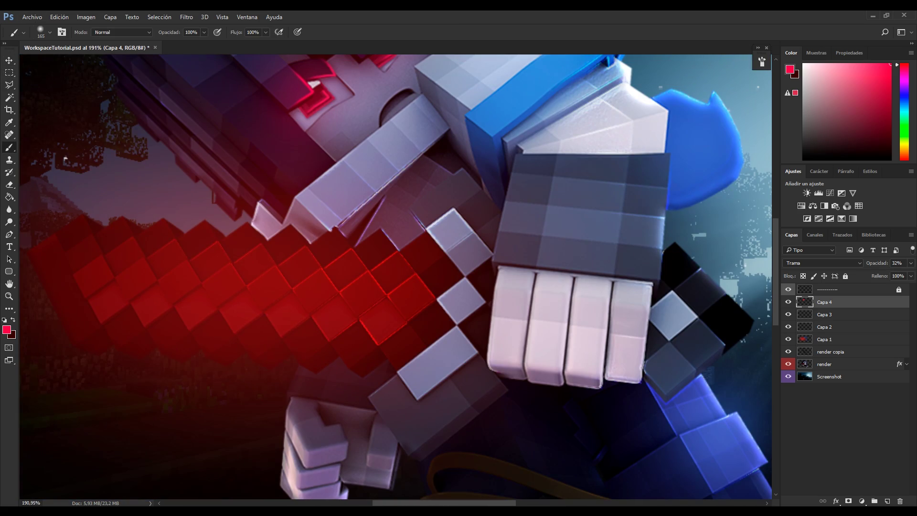
Step: Highlight the edges of the blue leg blocks in pale blue on Capa 5 and delete the used pen path
{"action": "left_click", "coordinate": [50, 32]}
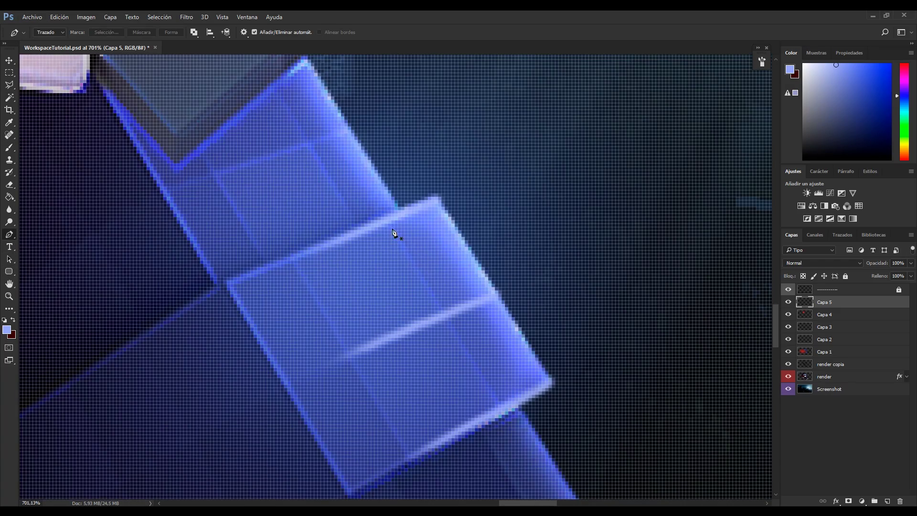
{"action": "right_click", "coordinate": [457, 87]}
{"action": "left_click", "coordinate": [492, 100]}
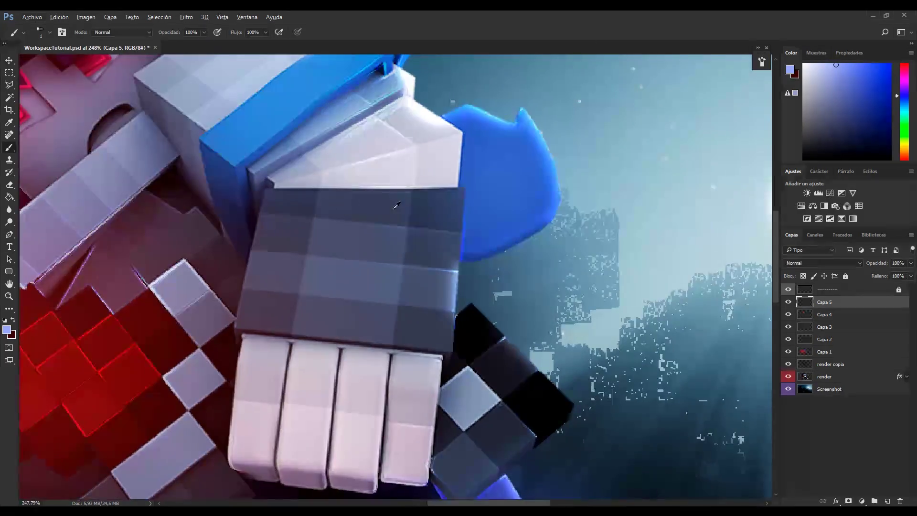
Step: Paint thin pale blue highlights along the band edges on the moonlit side of the dark sleeve on Capa 5
{"action": "scroll", "coordinate": [396, 206], "scroll_direction": "up", "scroll_amount": 5}
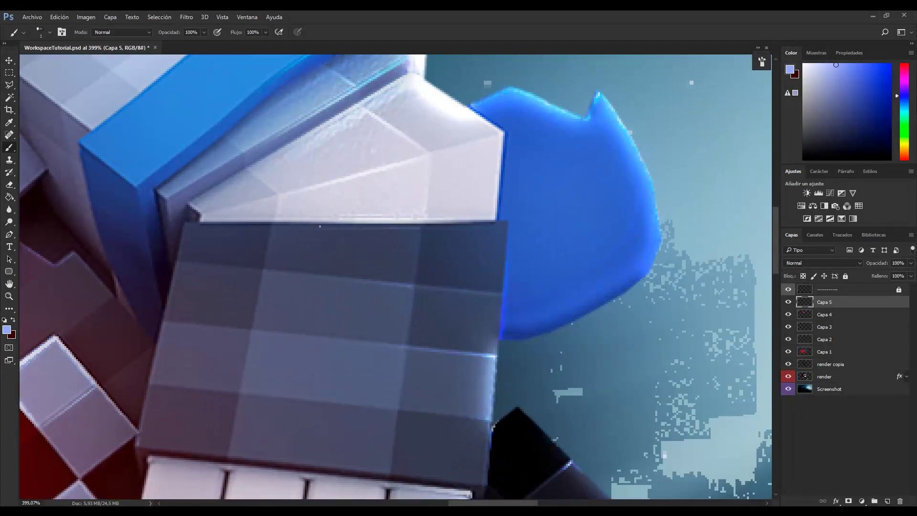
{"action": "scroll", "coordinate": [373, 206], "scroll_direction": "down", "scroll_amount": 4}
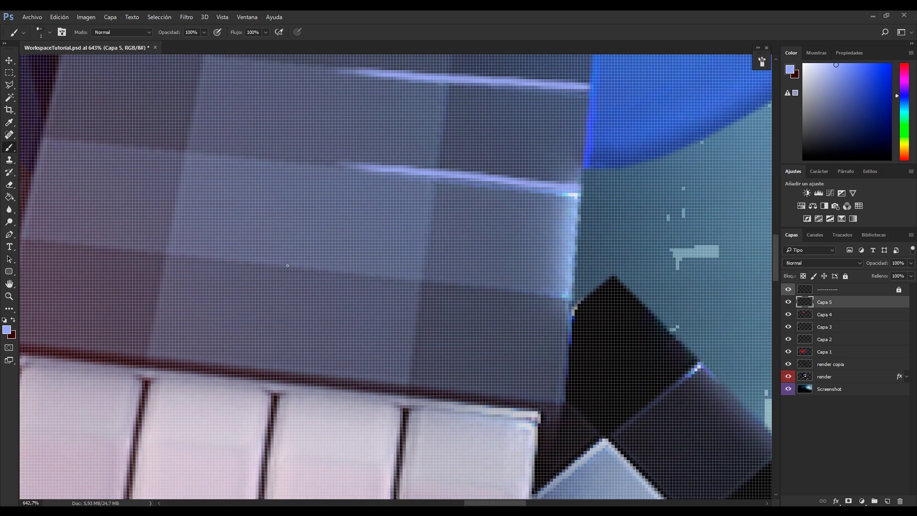
{"action": "scroll", "coordinate": [443, 410], "scroll_direction": "up", "scroll_amount": 3}
{"action": "left_click_drag", "start_coordinate": [444, 411], "coordinate": [442, 354]}
{"action": "left_click_drag", "start_coordinate": [453, 364], "coordinate": [371, 359]}
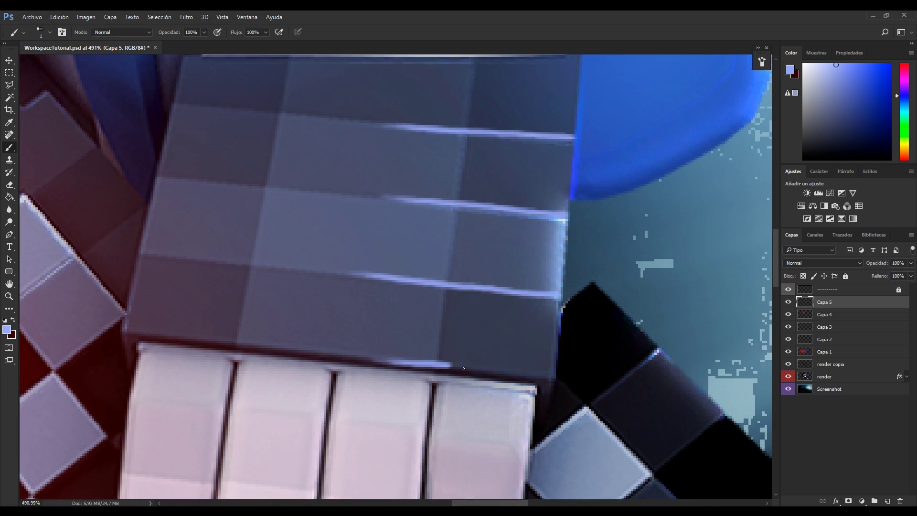
{"action": "scroll", "coordinate": [443, 286], "scroll_direction": "down", "scroll_amount": 8}
{"action": "key", "text": "e"}
{"action": "scroll", "coordinate": [478, 239], "scroll_direction": "up", "scroll_amount": 3}
{"action": "scroll", "coordinate": [534, 224], "scroll_direction": "down", "scroll_amount": 1}
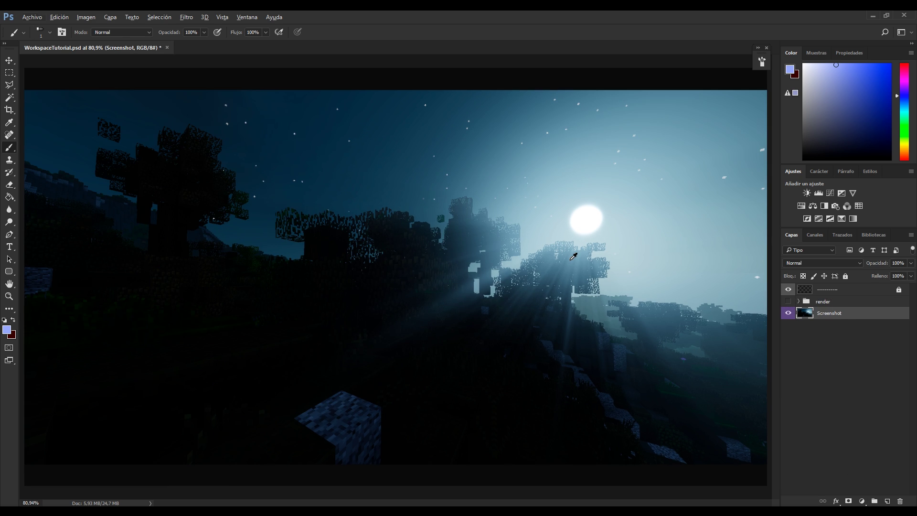
Step: Duplicate the Screenshot background layer and blur the copy behind the character, keeping the area around the moon sharp
{"action": "left_click", "coordinate": [187, 17]}
{"action": "left_click", "coordinate": [369, 209]}
{"action": "left_click_drag", "start_coordinate": [664, 244], "coordinate": [667, 246]}
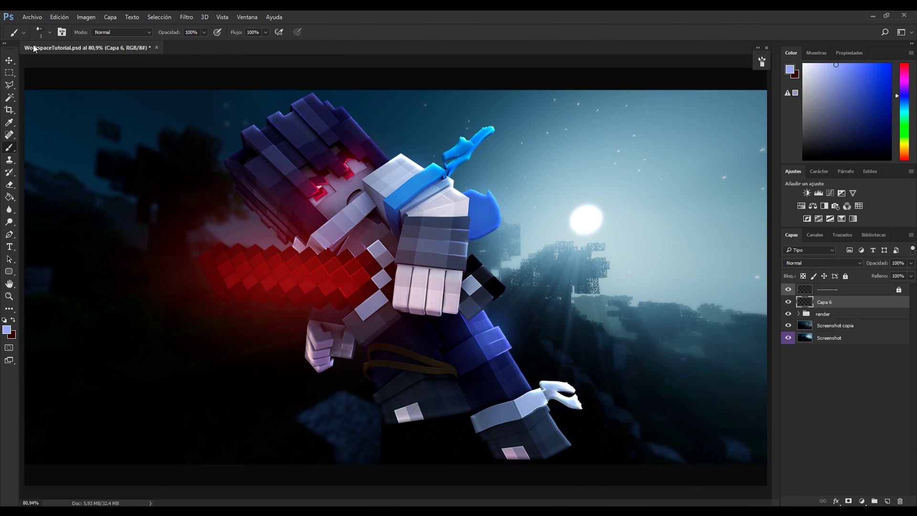
Step: Paint a large soft blue glow over the moon on Capa 6 and set the layer to Trama blending at 28% opacity
{"action": "left_click", "coordinate": [46, 32]}
{"action": "left_click_drag", "start_coordinate": [54, 63], "coordinate": [108, 63]}
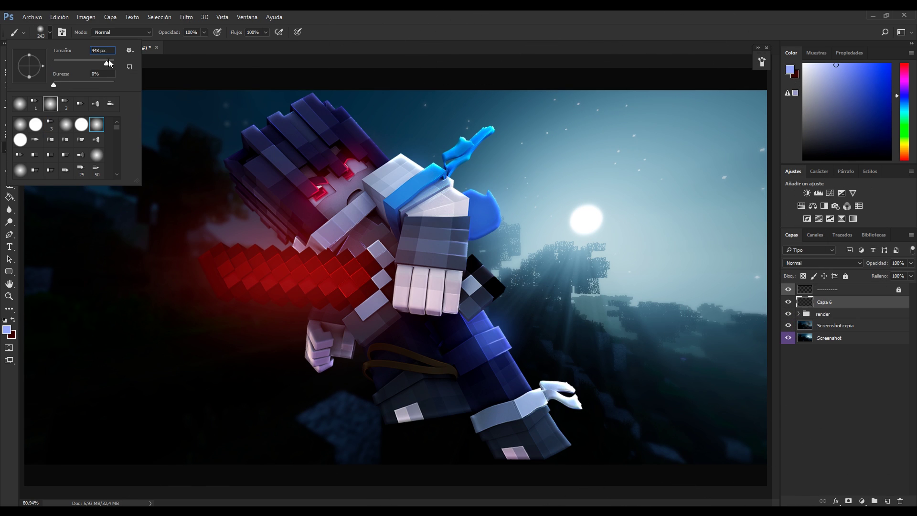
{"action": "left_click", "coordinate": [575, 218]}
{"action": "left_click", "coordinate": [808, 262]}
{"action": "left_click", "coordinate": [802, 327]}
{"action": "left_click", "coordinate": [911, 262]}
{"action": "left_click_drag", "start_coordinate": [909, 277], "coordinate": [877, 277]}
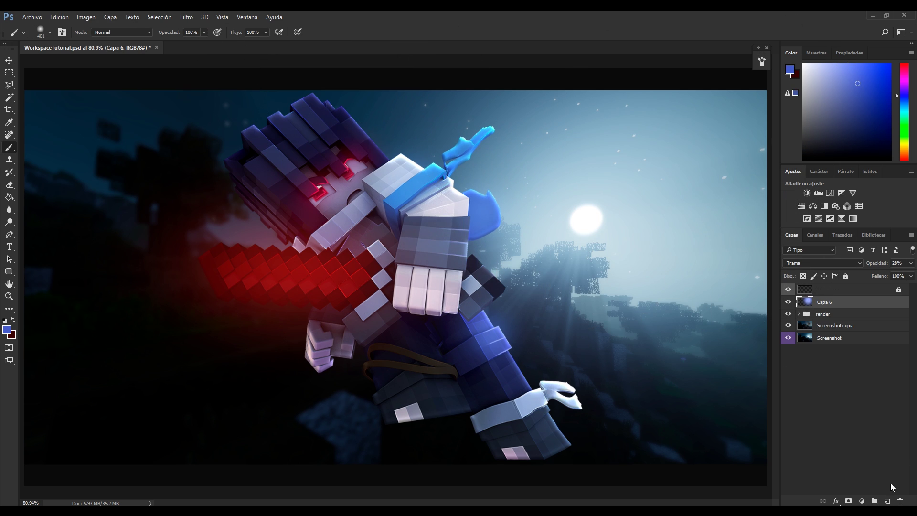
Step: Paint soft blue light over the character's moonlit side on Capa 7, using Trama blending at 16% opacity
{"action": "left_click_drag", "start_coordinate": [444, 191], "coordinate": [533, 388]}
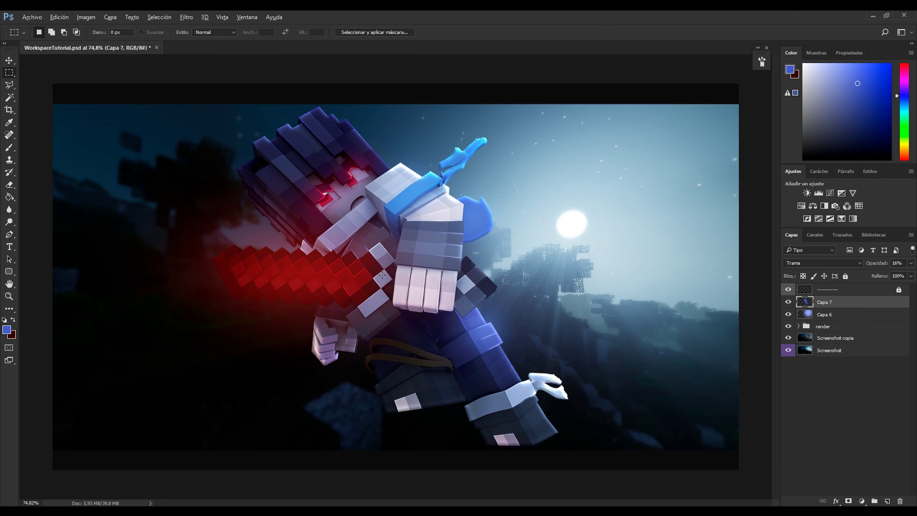
{"action": "scroll", "coordinate": [382, 191], "scroll_direction": "up", "scroll_amount": 8}
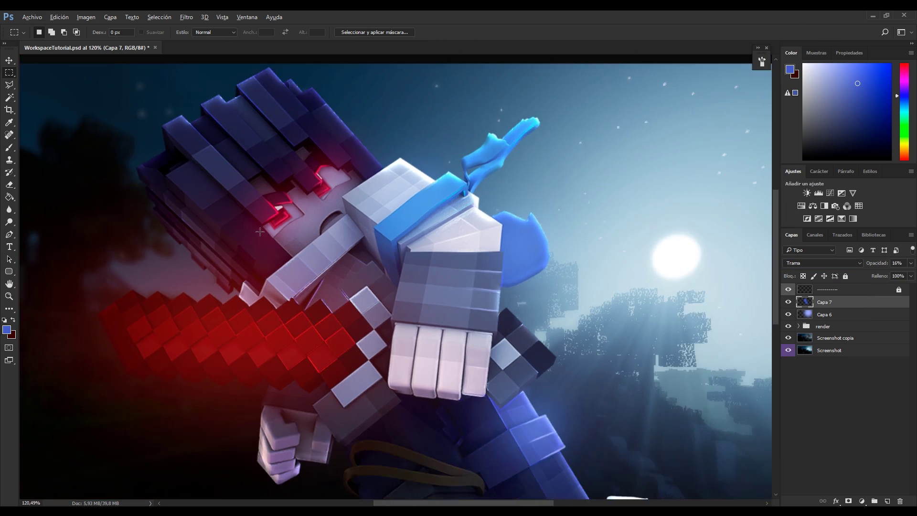
{"action": "scroll", "coordinate": [477, 306], "scroll_direction": "down", "scroll_amount": 6}
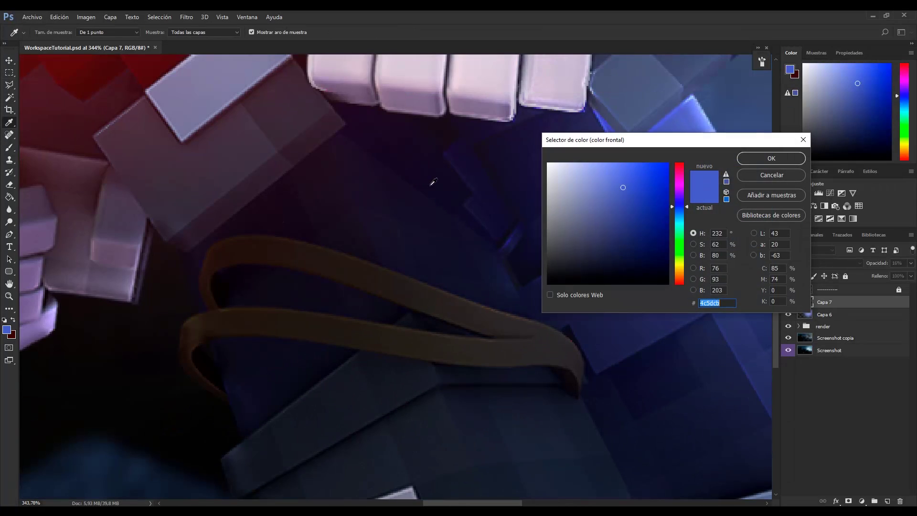
Step: Create layer Capa 8 and paint thin orange highlights along the edges of the brown belt straps
{"action": "left_click", "coordinate": [637, 180]}
{"action": "left_click", "coordinate": [770, 155]}
{"action": "key", "text": "ctrl+shift+alt+n"}
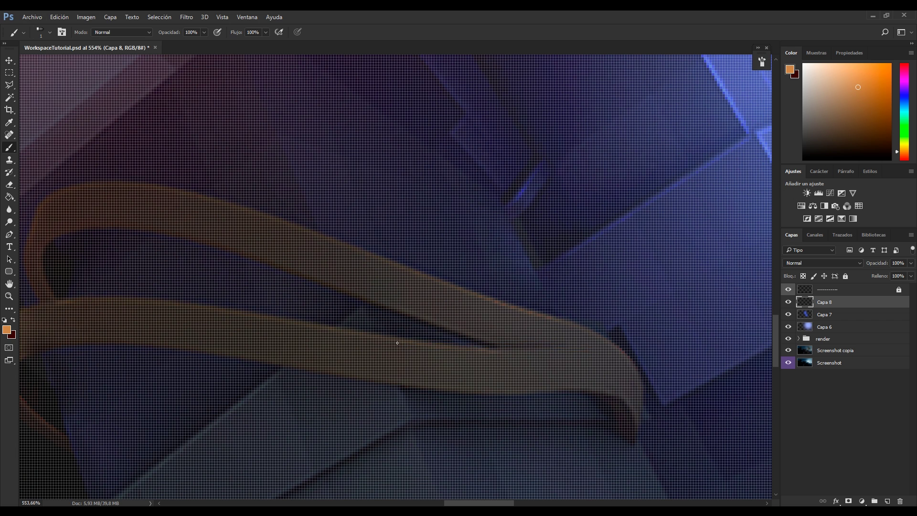
{"action": "mouse_move", "coordinate": [397, 343]}
{"action": "left_mouse_down"}
{"action": "mouse_move", "coordinate": [555, 350]}
{"action": "mouse_move", "coordinate": [635, 420]}
{"action": "left_mouse_up"}
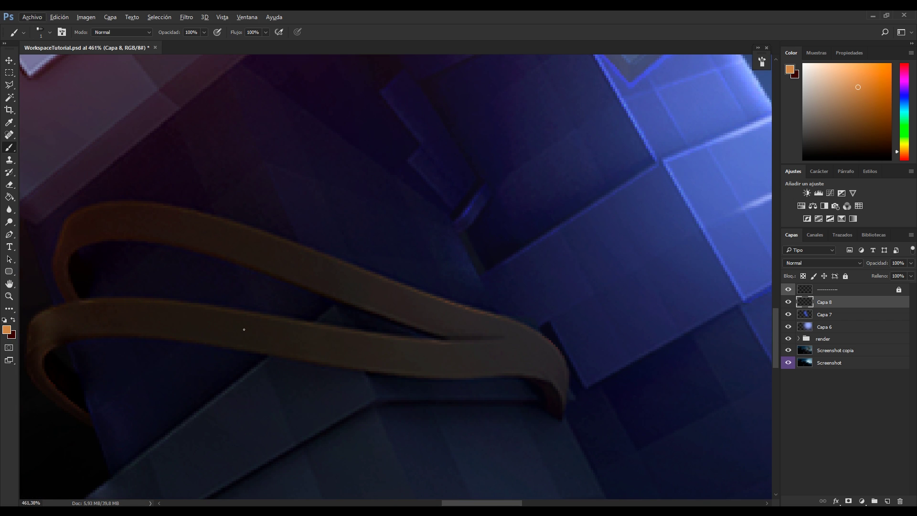
{"action": "left_click_drag", "start_coordinate": [351, 306], "coordinate": [446, 337]}
{"action": "left_click_drag", "start_coordinate": [444, 375], "coordinate": [564, 411]}
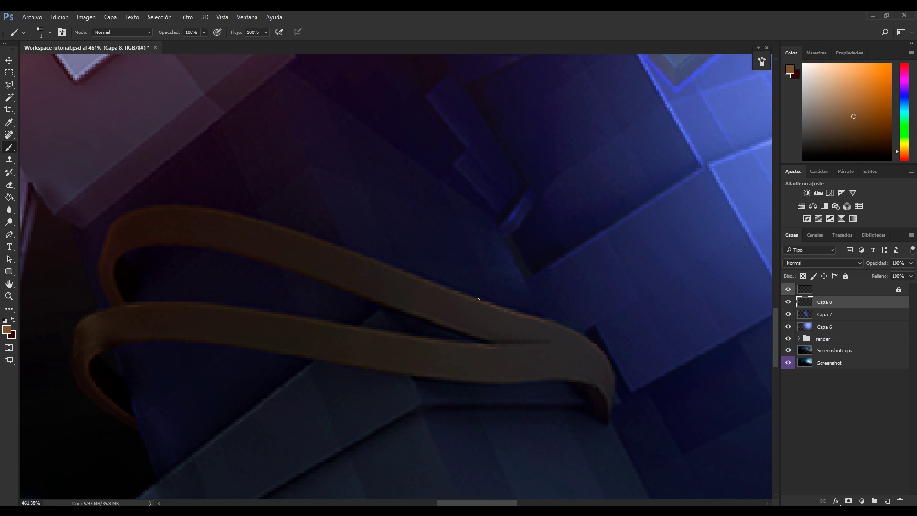
Step: Repaint the strap edge highlights on Capa 8 in a darker brownish orange, undoing the stroke along the upper strap
{"action": "left_click_drag", "start_coordinate": [483, 300], "coordinate": [602, 342]}
{"action": "key", "text": "ctrl+z"}
{"action": "left_click_drag", "start_coordinate": [393, 340], "coordinate": [545, 340]}
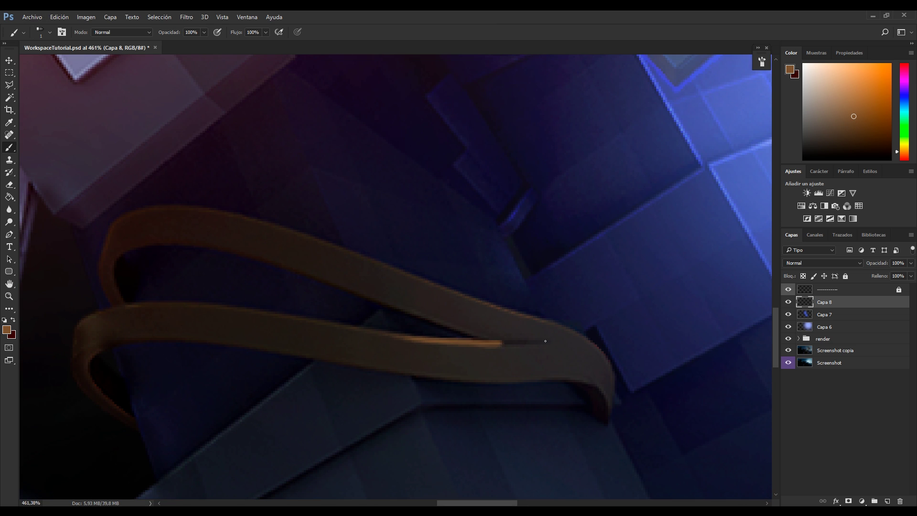
{"action": "left_click_drag", "start_coordinate": [419, 292], "coordinate": [357, 342]}
{"action": "left_click_drag", "start_coordinate": [393, 342], "coordinate": [460, 369]}
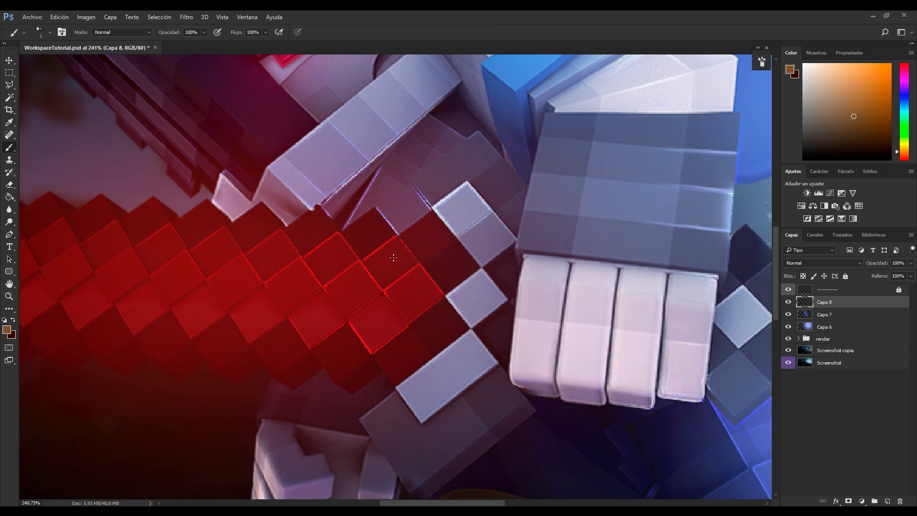
Step: Try a soft white Superponer glow at 33% opacity over the red sword on a new layer, and delete that layer
{"action": "left_click_drag", "start_coordinate": [280, 210], "coordinate": [411, 245]}
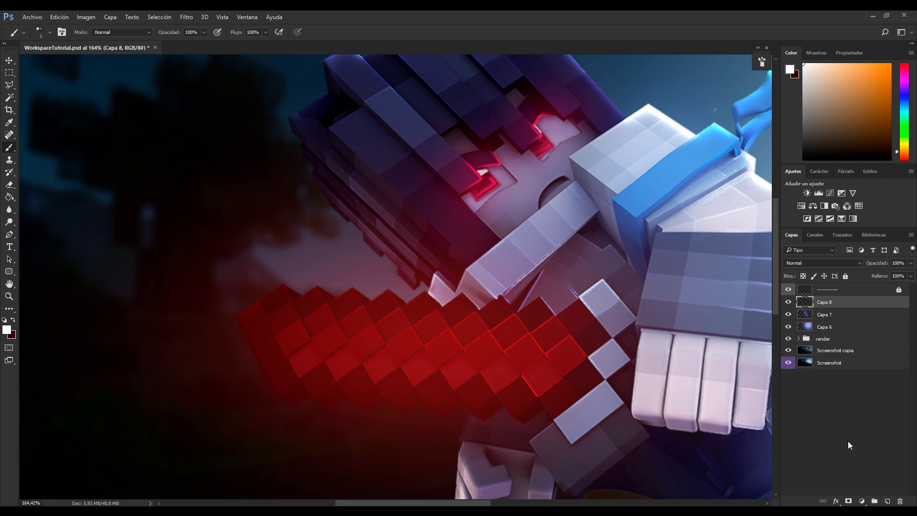
{"action": "left_click", "coordinate": [887, 501]}
{"action": "left_click", "coordinate": [50, 32]}
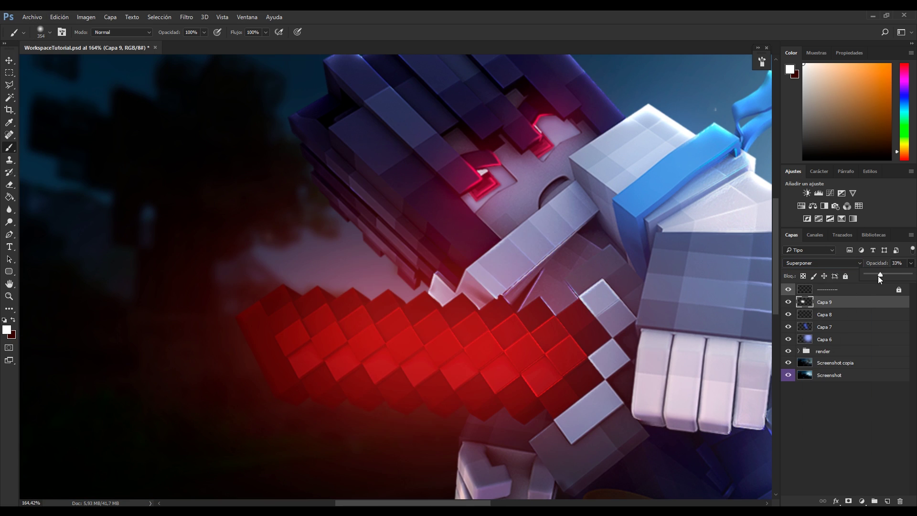
{"action": "key", "text": "m"}
{"action": "key", "text": "Delete"}
Step: Add a Brillo/contraste adjustment layer with brightness 25 and contrast 46, and delete the moon glow layer Capa 6
{"action": "scroll", "coordinate": [247, 218], "scroll_direction": "down", "scroll_amount": 8}
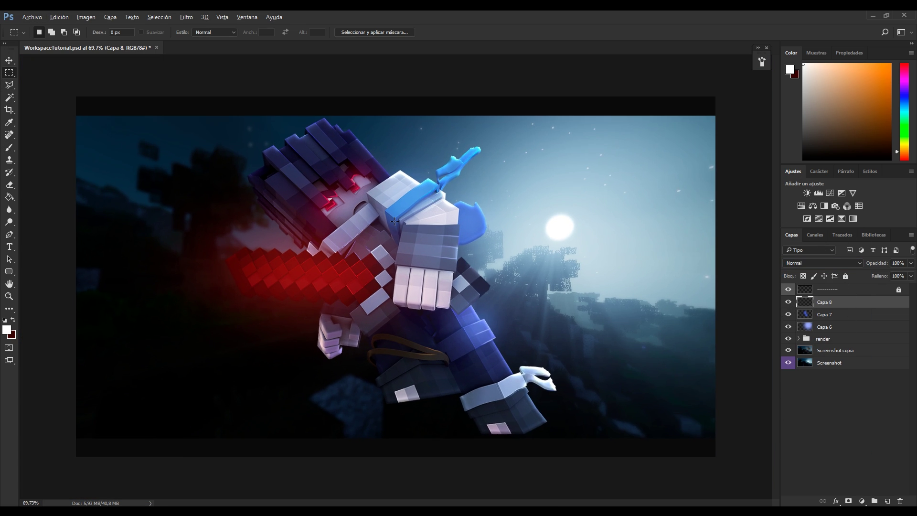
{"action": "scroll", "coordinate": [472, 247], "scroll_direction": "up", "scroll_amount": 1}
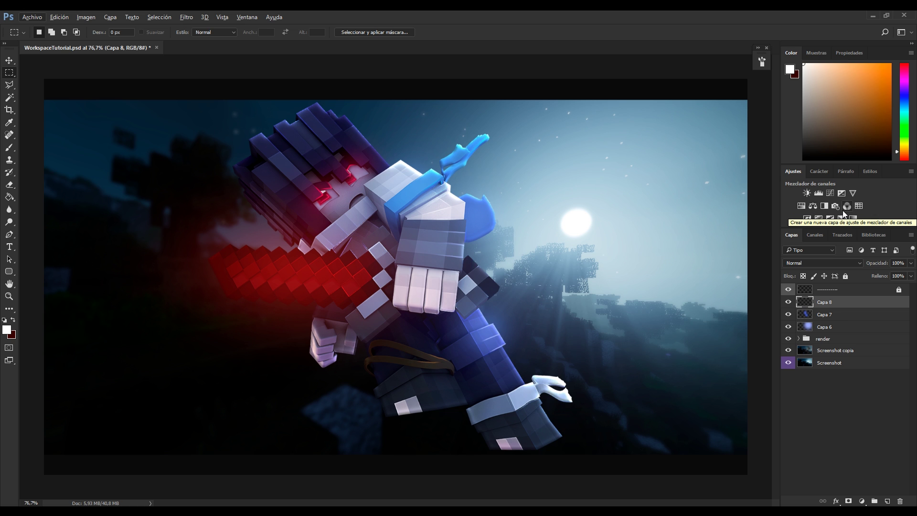
{"action": "left_click", "coordinate": [807, 193]}
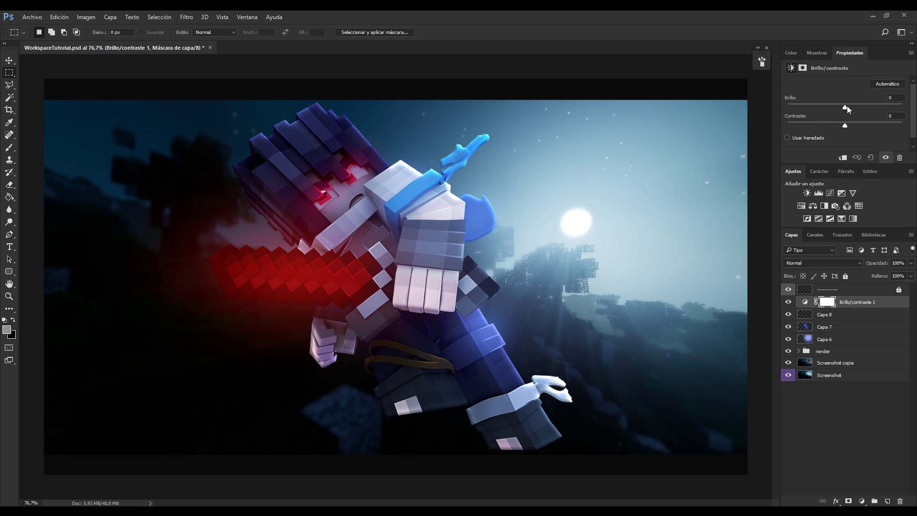
{"action": "mouse_move", "coordinate": [846, 107]}
{"action": "left_mouse_down"}
{"action": "mouse_move", "coordinate": [861, 105]}
{"action": "mouse_move", "coordinate": [877, 125]}
{"action": "mouse_move", "coordinate": [855, 105]}
{"action": "left_mouse_up"}
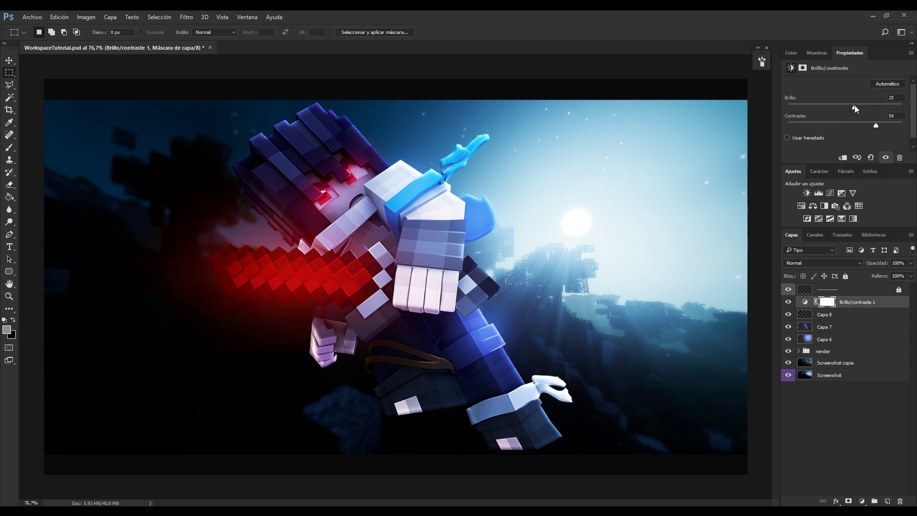
{"action": "left_click", "coordinate": [811, 340]}
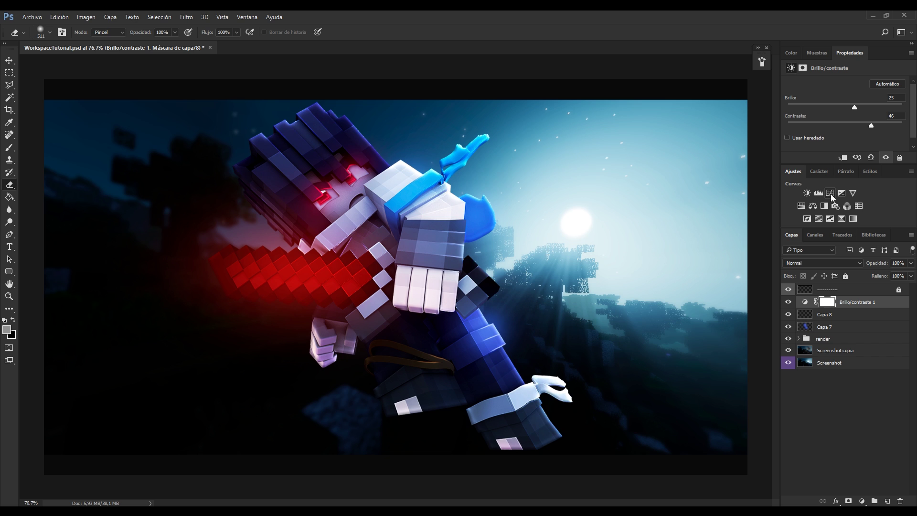
Step: Add a Curvas adjustment layer with the Contraste medio (RGB) preset and lower its opacity to 8%
{"action": "left_click", "coordinate": [831, 195]}
{"action": "left_click", "coordinate": [870, 84]}
{"action": "left_click", "coordinate": [860, 156]}
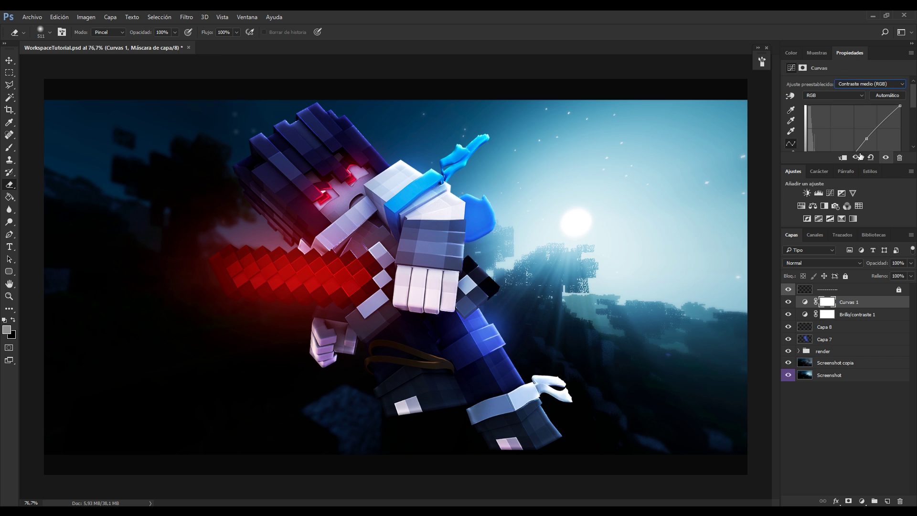
{"action": "left_click", "coordinate": [911, 263]}
{"action": "left_click_drag", "start_coordinate": [912, 274], "coordinate": [875, 275]}
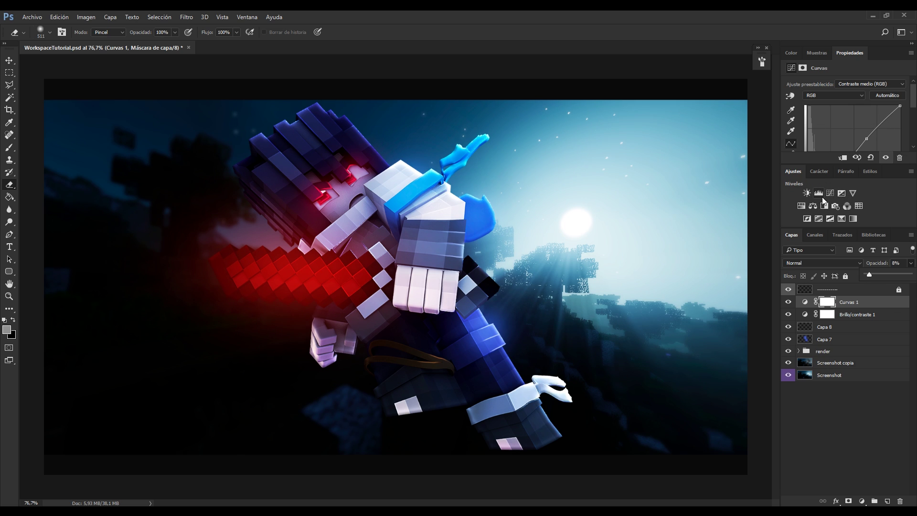
Step: Add a Mapa de degradado adjustment layer using the Violeta, naranja gradient preset
{"action": "left_click", "coordinate": [842, 219]}
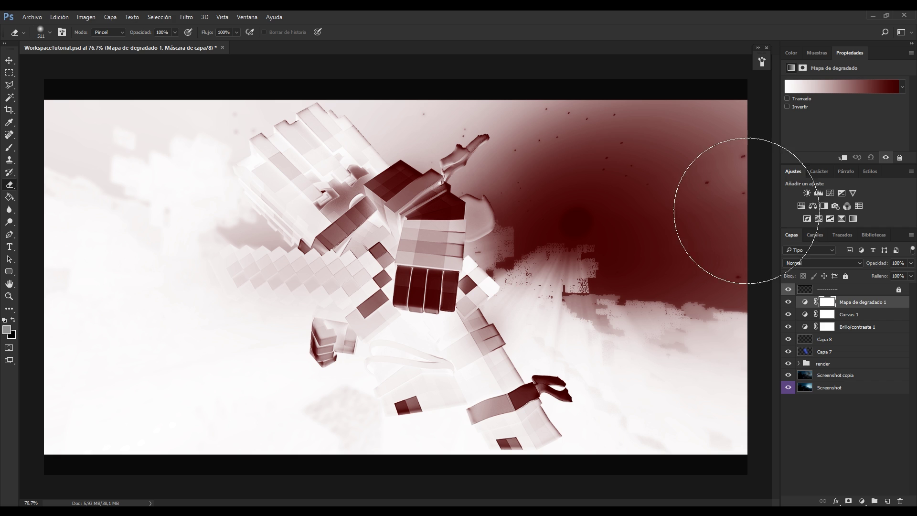
{"action": "left_click", "coordinate": [831, 91]}
{"action": "left_click", "coordinate": [671, 111]}
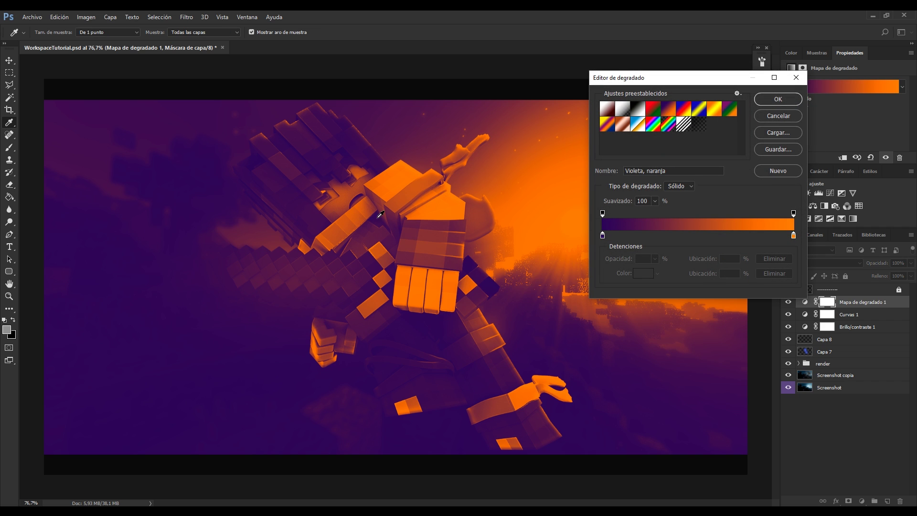
{"action": "left_click", "coordinate": [774, 99]}
Step: Set the gradient map layer to Trama blending at 33% opacity and compare the image with and without it
{"action": "left_click", "coordinate": [811, 263]}
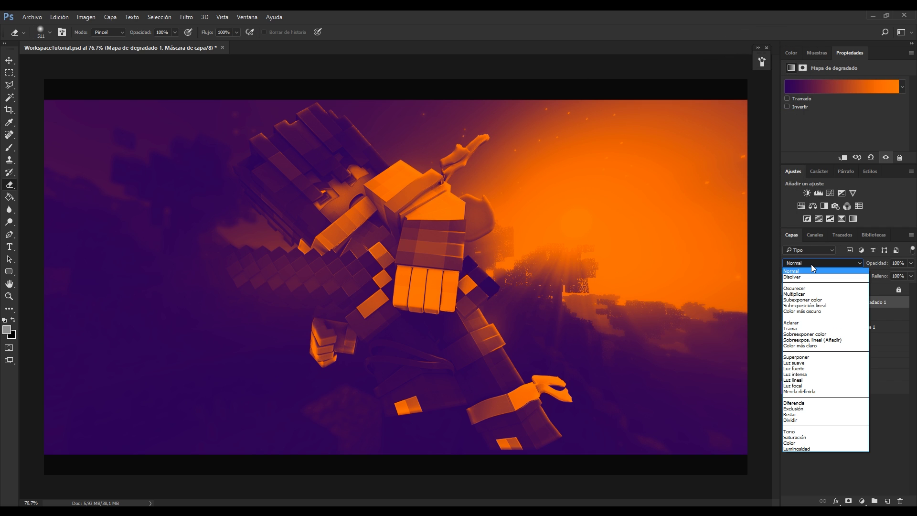
{"action": "left_click", "coordinate": [811, 329]}
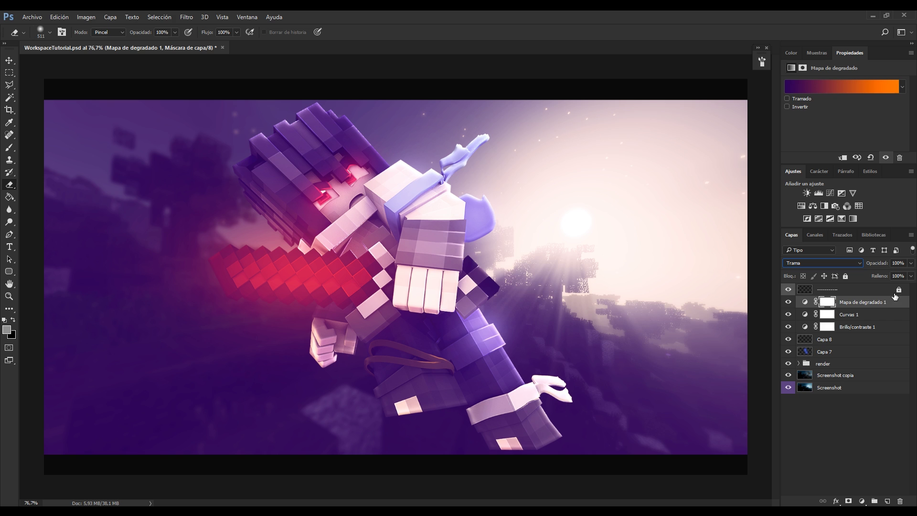
{"action": "left_click", "coordinate": [910, 264]}
{"action": "left_click", "coordinate": [881, 274]}
{"action": "left_click", "coordinate": [788, 302]}
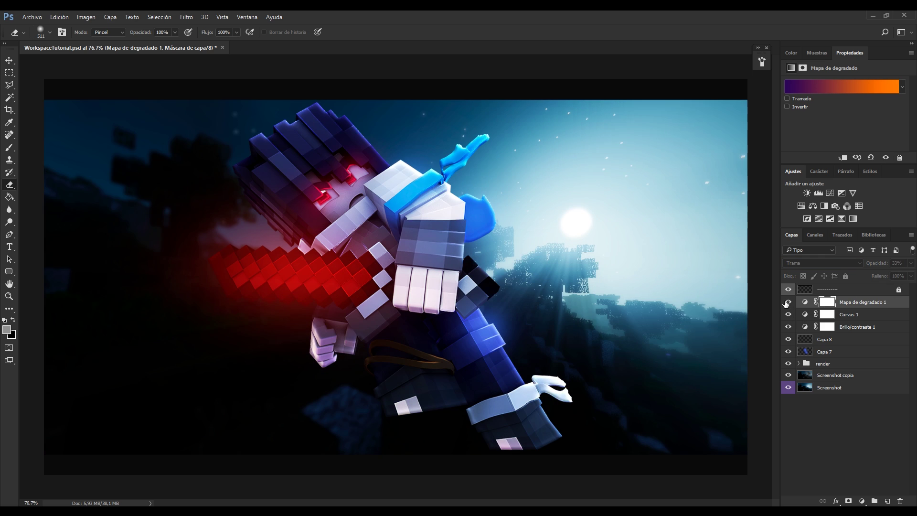
{"action": "left_click", "coordinate": [787, 302]}
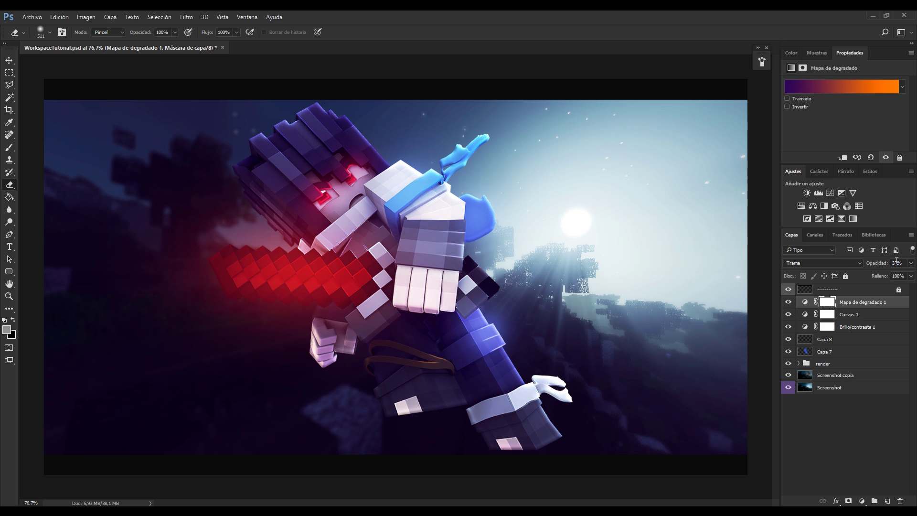
{"action": "left_click", "coordinate": [793, 53]}
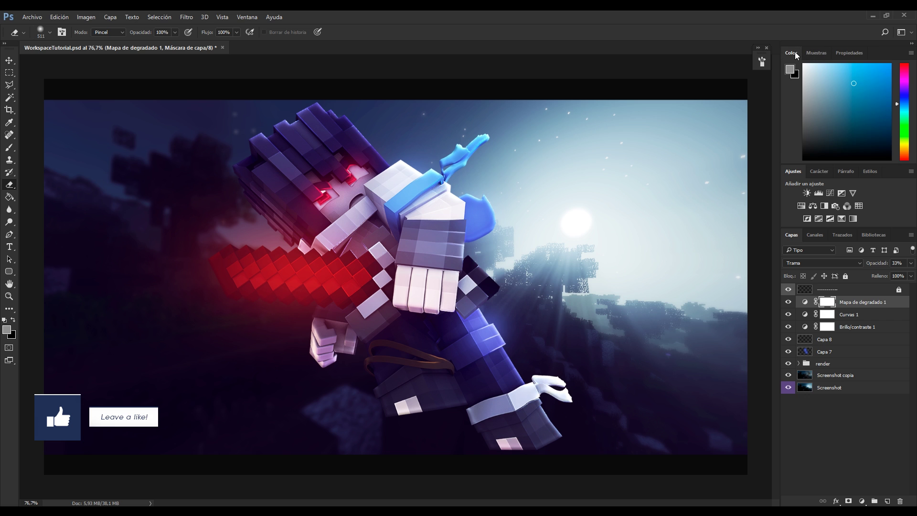
Step: Add a Mezclador de canales adjustment layer with red at +82% and blue at +13% for the Rojo output channel
{"action": "left_click", "coordinate": [847, 206]}
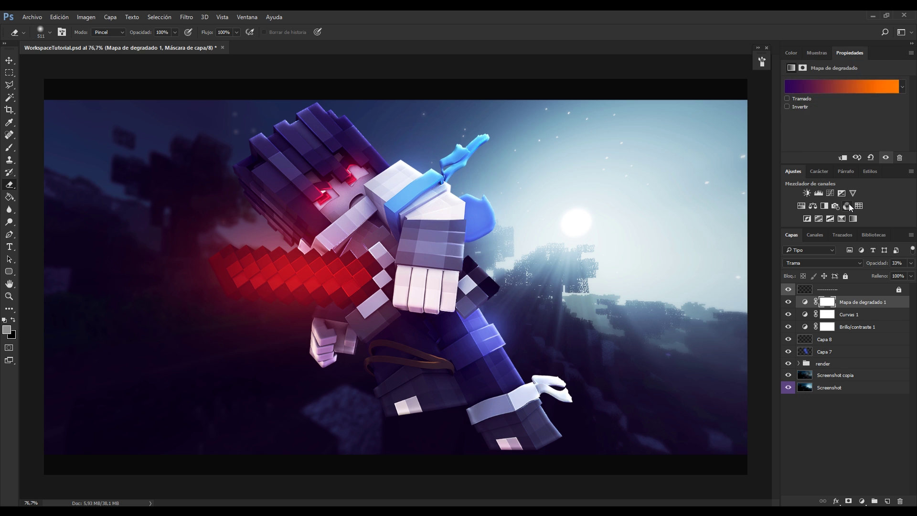
{"action": "scroll", "coordinate": [846, 126], "scroll_direction": "down", "scroll_amount": 2}
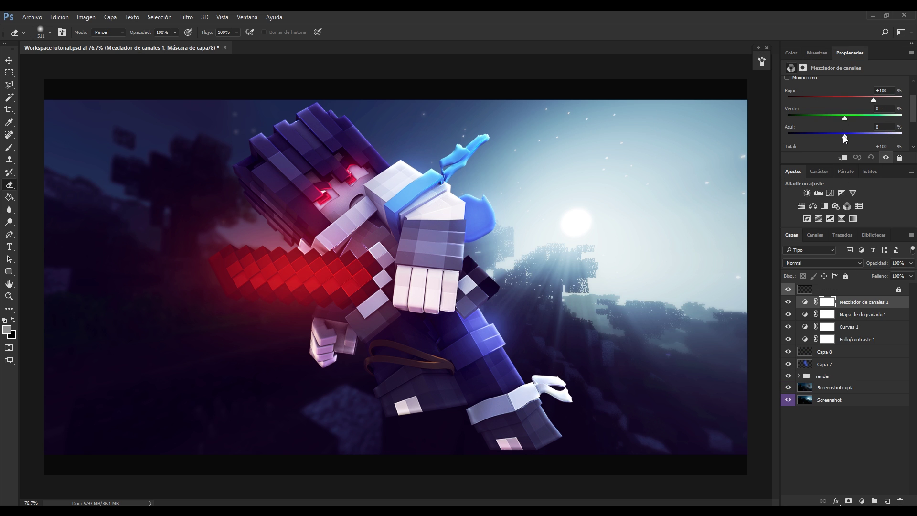
{"action": "mouse_move", "coordinate": [845, 137]}
{"action": "left_mouse_down"}
{"action": "mouse_move", "coordinate": [862, 141]}
{"action": "mouse_move", "coordinate": [849, 136]}
{"action": "left_mouse_up"}
{"action": "left_click_drag", "start_coordinate": [874, 100], "coordinate": [868, 101]}
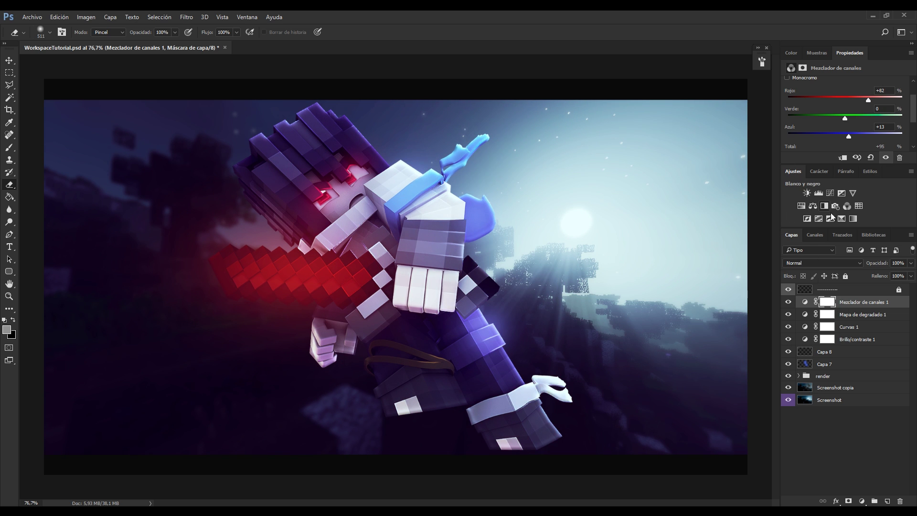
Step: Add an Equilibrio de color adjustment layer with midtones at -7 cyan-red and +57 yellow-blue, and lower the layer's opacity
{"action": "left_click", "coordinate": [812, 207]}
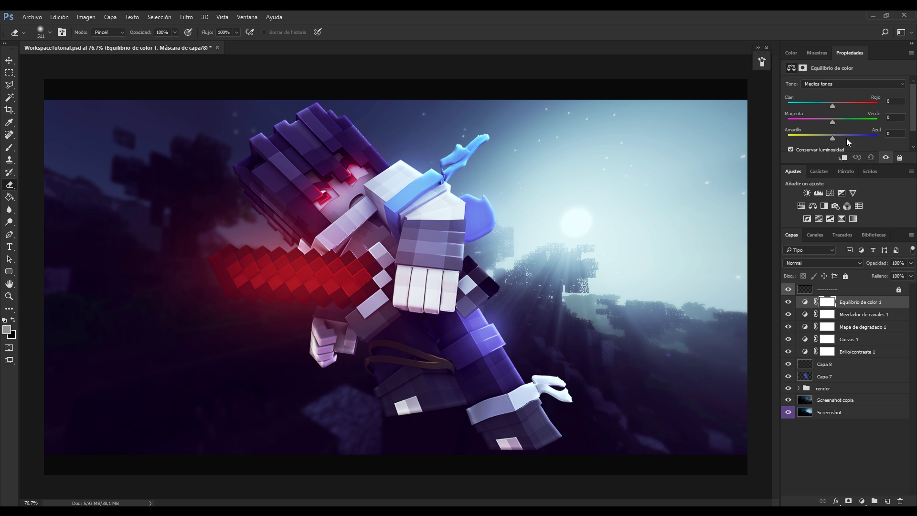
{"action": "left_click_drag", "start_coordinate": [833, 138], "coordinate": [867, 147]}
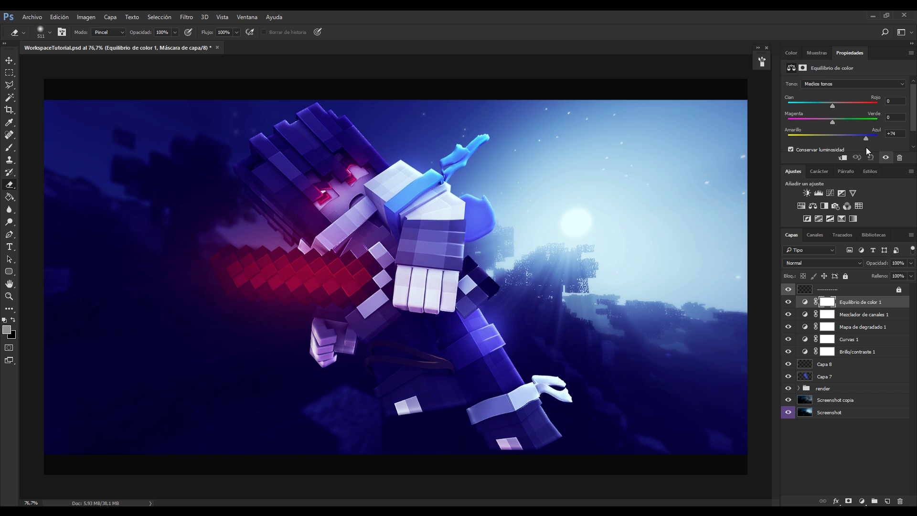
{"action": "mouse_move", "coordinate": [832, 104]}
{"action": "left_mouse_down"}
{"action": "mouse_move", "coordinate": [859, 110]}
{"action": "mouse_move", "coordinate": [834, 104]}
{"action": "left_mouse_up"}
{"action": "left_click_drag", "start_coordinate": [860, 138], "coordinate": [858, 138]}
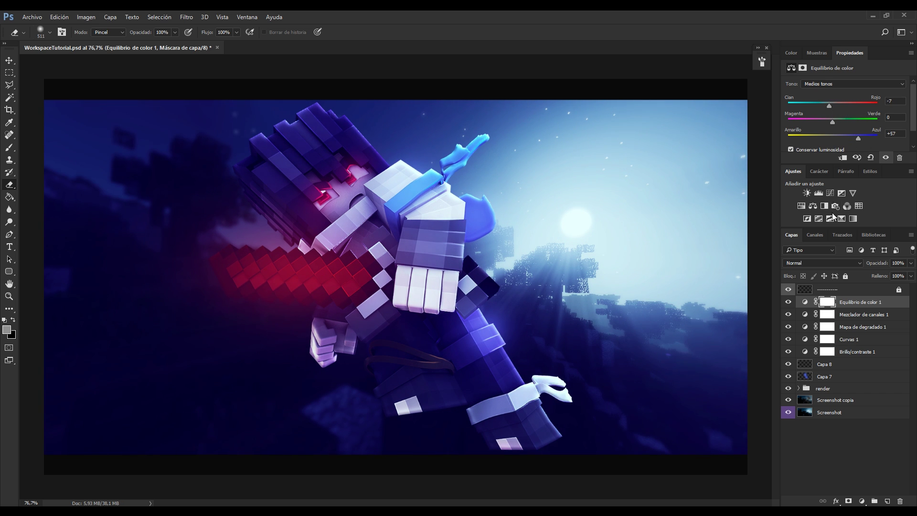
{"action": "left_click", "coordinate": [911, 264]}
Step: Add a second Mezclador de canales adjustment layer at its default settings, and try a Mapa de degradado layer above it before undoing that
{"action": "left_click", "coordinate": [847, 206]}
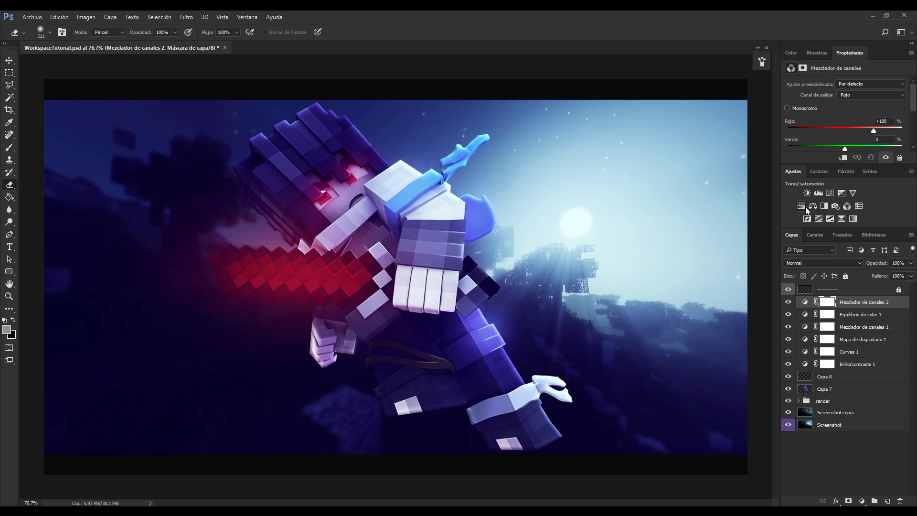
{"action": "left_click", "coordinate": [852, 219]}
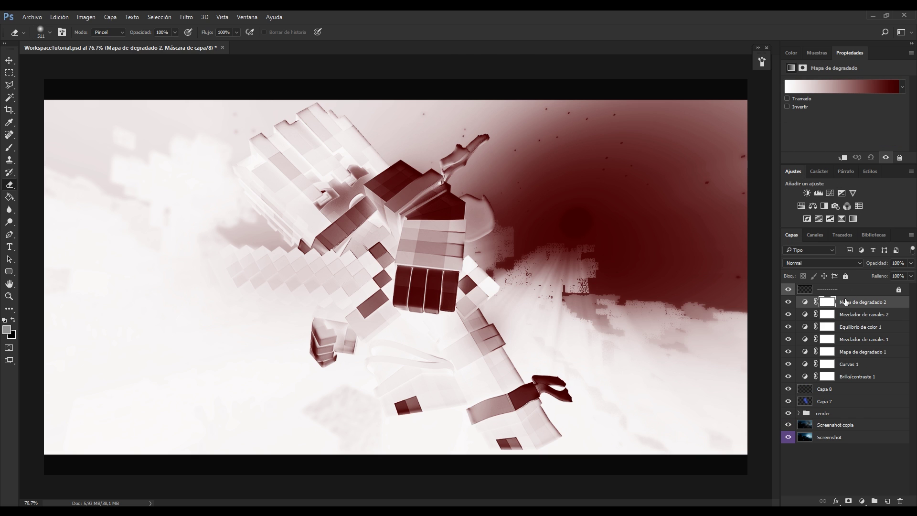
{"action": "key", "text": "ctrl+z"}
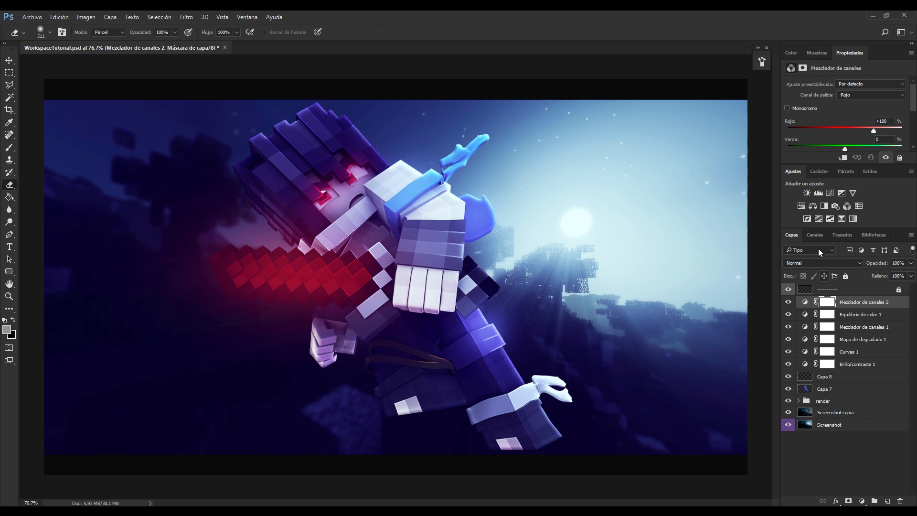
Step: Add a Blanco y negro adjustment layer with Cianes at -23, lower its opacity to 14%, and compare the image with and without it
{"action": "left_click", "coordinate": [824, 206]}
{"action": "left_click_drag", "start_coordinate": [840, 119], "coordinate": [828, 137]}
{"action": "scroll", "coordinate": [858, 134], "scroll_direction": "down", "scroll_amount": 2}
{"action": "left_click", "coordinate": [911, 263]}
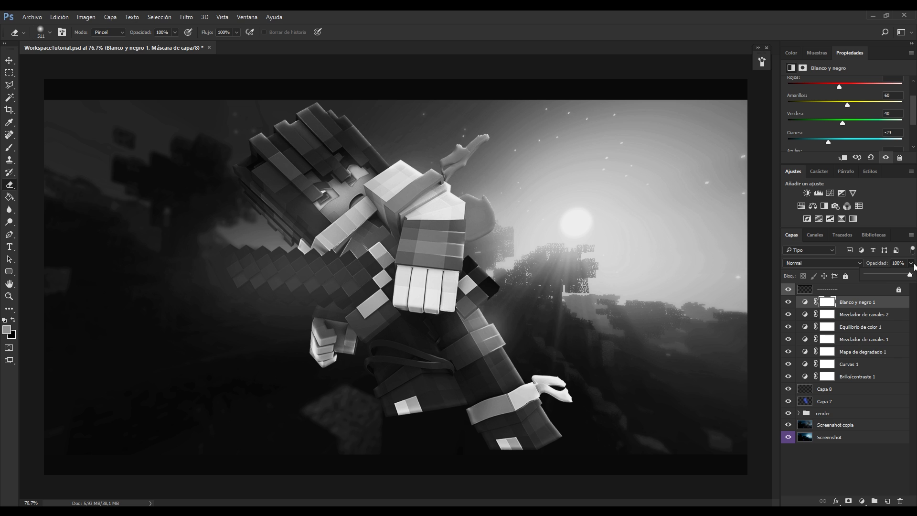
{"action": "left_click_drag", "start_coordinate": [875, 274], "coordinate": [872, 274]}
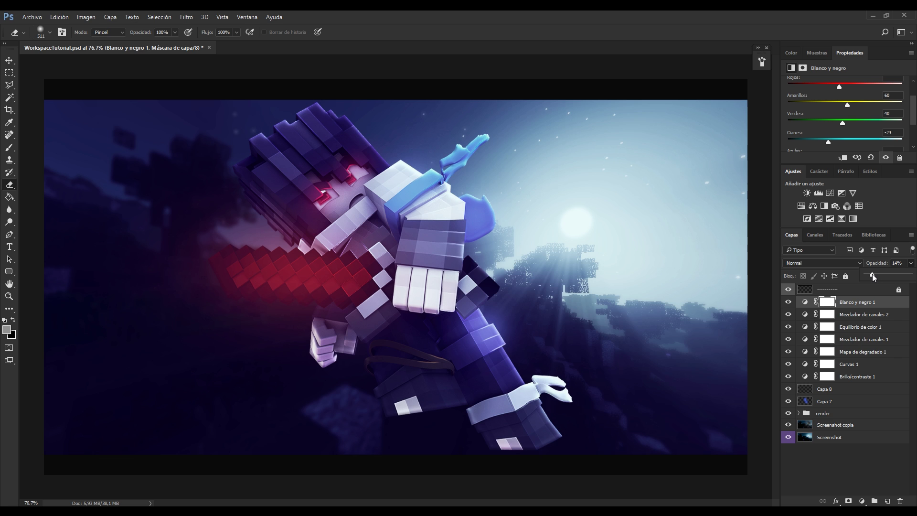
{"action": "left_click", "coordinate": [788, 303]}
{"action": "left_click", "coordinate": [788, 302]}
{"action": "left_click", "coordinate": [788, 303]}
{"action": "left_click", "coordinate": [788, 303]}
Step: Group all the adjustment layers from Blanco y negro 1 down to Brillo/contraste 1 and name the group cc
{"action": "left_click", "coordinate": [868, 377], "text": "shift"}
{"action": "right_click", "coordinate": [868, 377]}
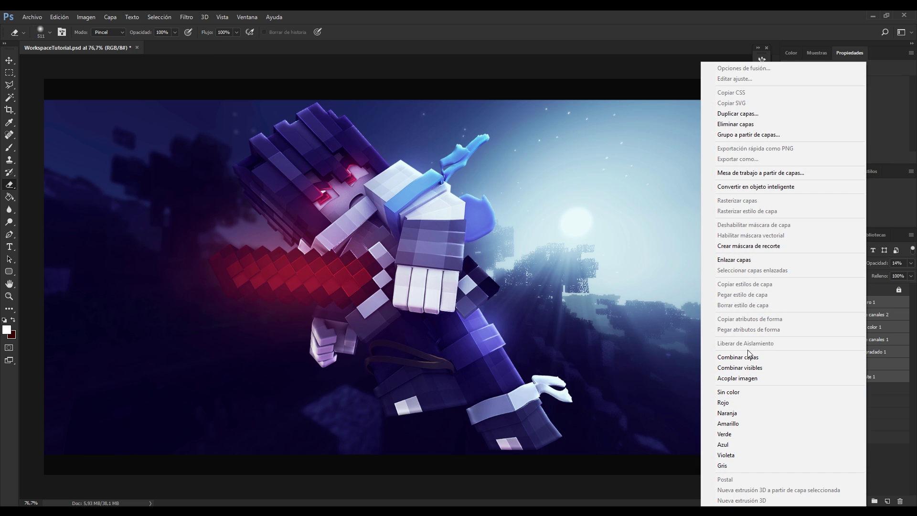
{"action": "left_click", "coordinate": [877, 418]}
{"action": "left_click", "coordinate": [873, 499]}
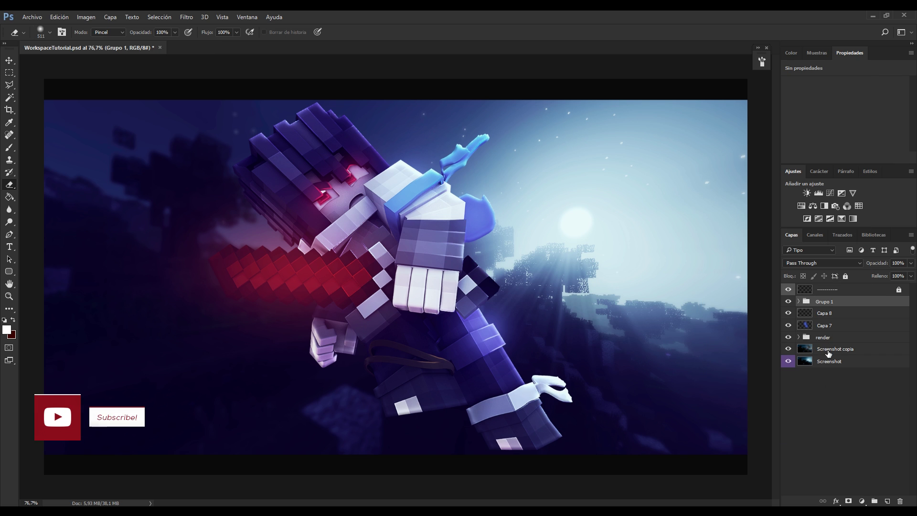
{"action": "double_click", "coordinate": [824, 302]}
{"action": "type", "text": "cc"}
{"action": "key", "text": "Return"}
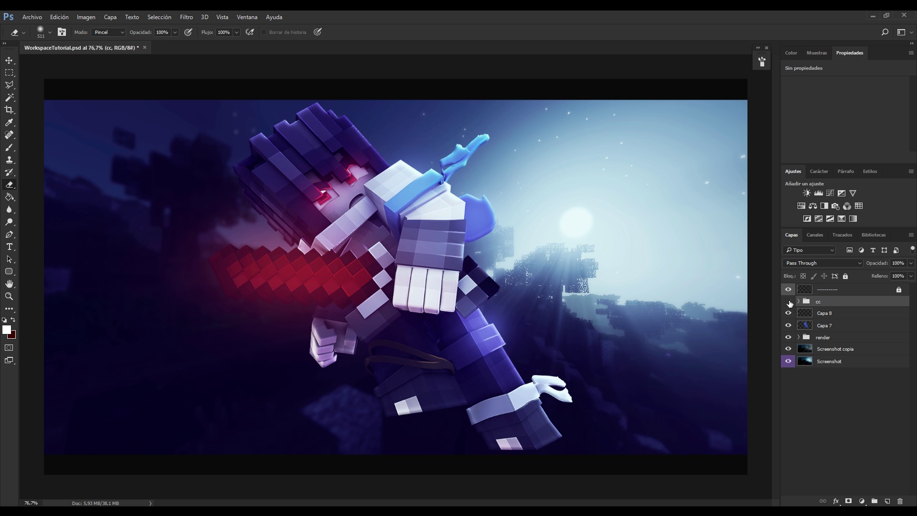
Step: Give the cc group the Rojo color label and compare the image with and without the grading
{"action": "right_click", "coordinate": [789, 302]}
{"action": "left_click", "coordinate": [731, 437]}
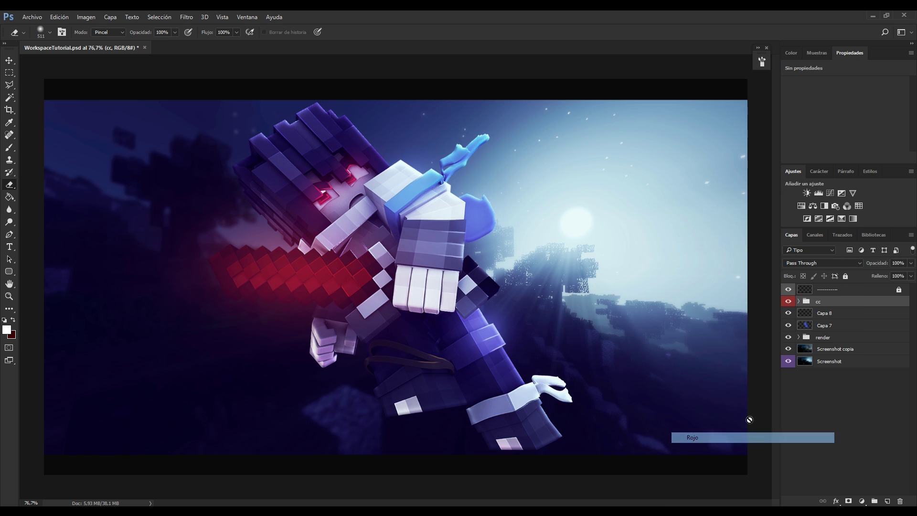
{"action": "left_click", "coordinate": [788, 301]}
{"action": "left_click", "coordinate": [789, 301]}
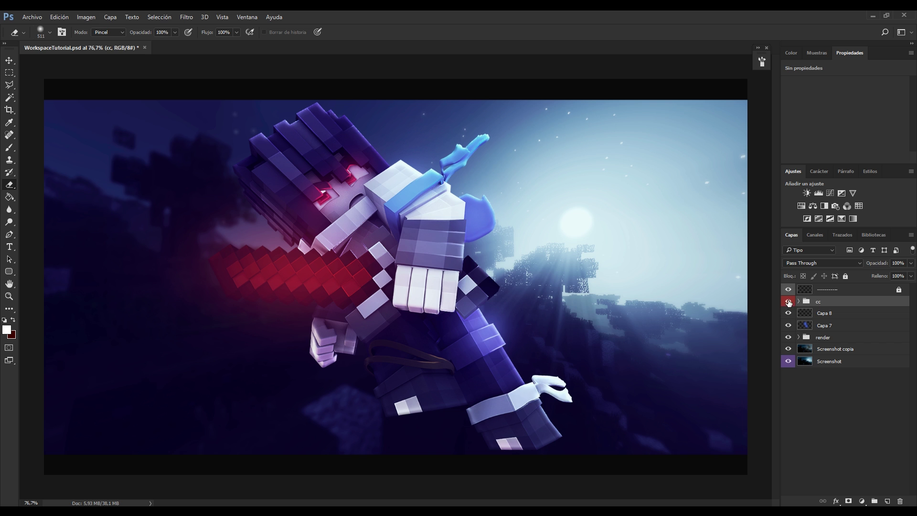
{"action": "left_click", "coordinate": [788, 301]}
{"action": "left_click", "coordinate": [788, 302]}
Step: Examine the graded scene up close around the character and moon, and as a whole
{"action": "scroll", "coordinate": [545, 232], "scroll_direction": "down", "scroll_amount": 3}
{"action": "scroll", "coordinate": [602, 287], "scroll_direction": "up", "scroll_amount": 3}
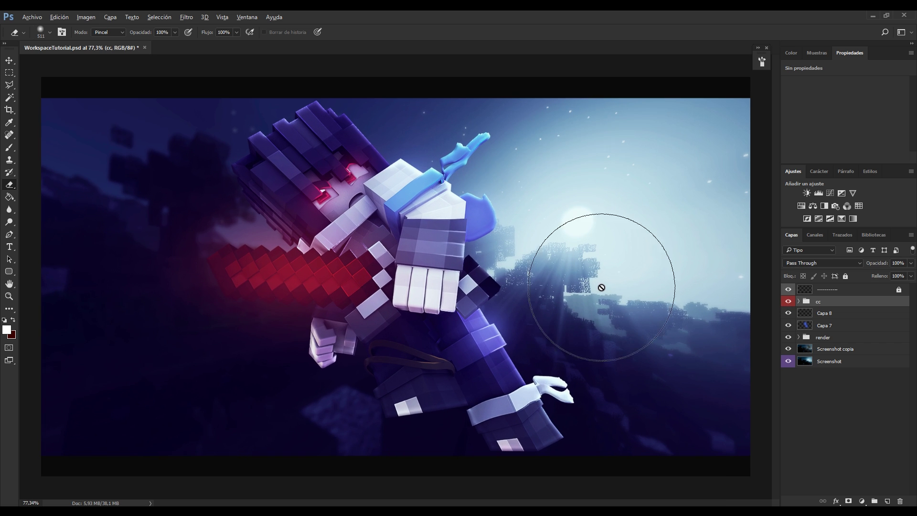
{"action": "left_click", "coordinate": [9, 73]}
{"action": "scroll", "coordinate": [496, 221], "scroll_direction": "up", "scroll_amount": 2}
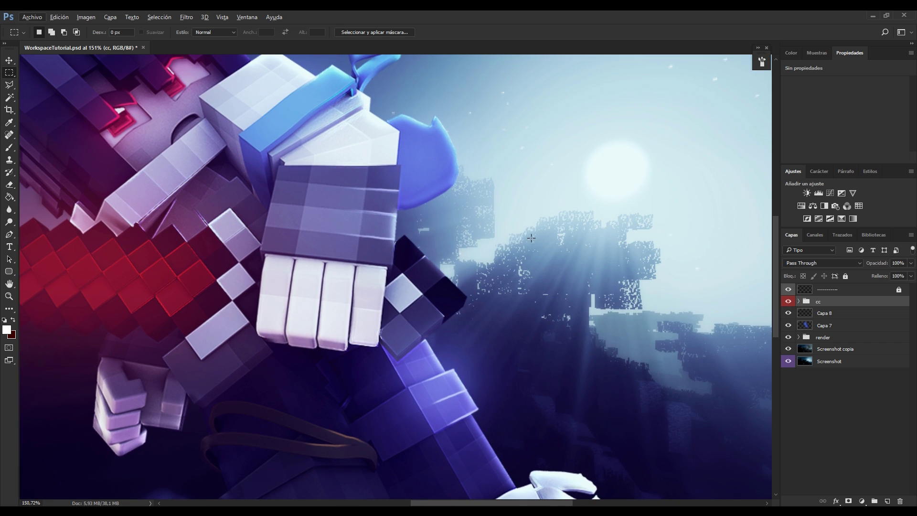
{"action": "scroll", "coordinate": [473, 248], "scroll_direction": "down", "scroll_amount": 2}
{"action": "scroll", "coordinate": [437, 250], "scroll_direction": "down", "scroll_amount": 1}
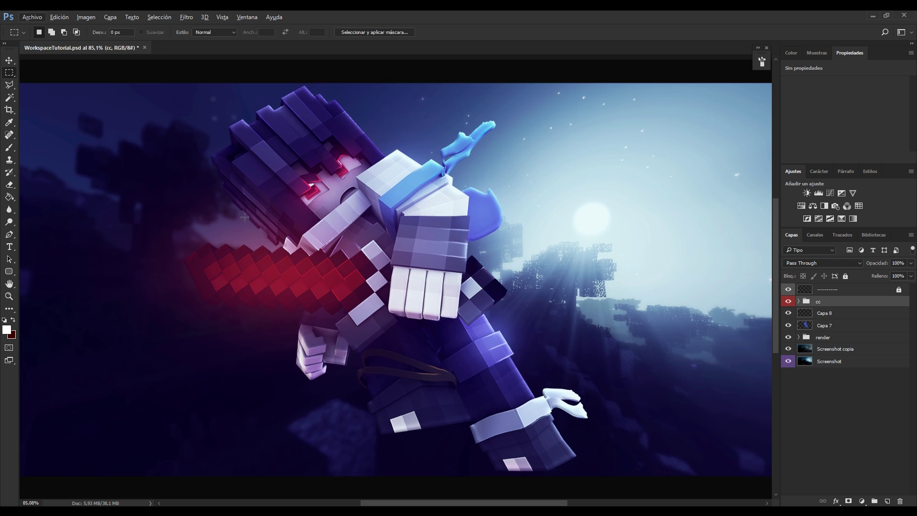
{"action": "scroll", "coordinate": [447, 270], "scroll_direction": "down", "scroll_amount": 2}
{"action": "scroll", "coordinate": [430, 278], "scroll_direction": "up", "scroll_amount": 1}
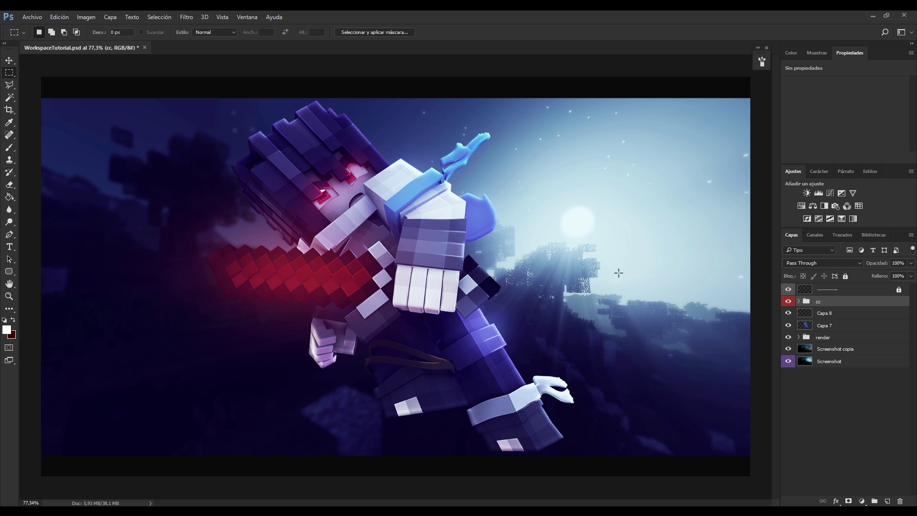
{"action": "key", "text": "F6"}
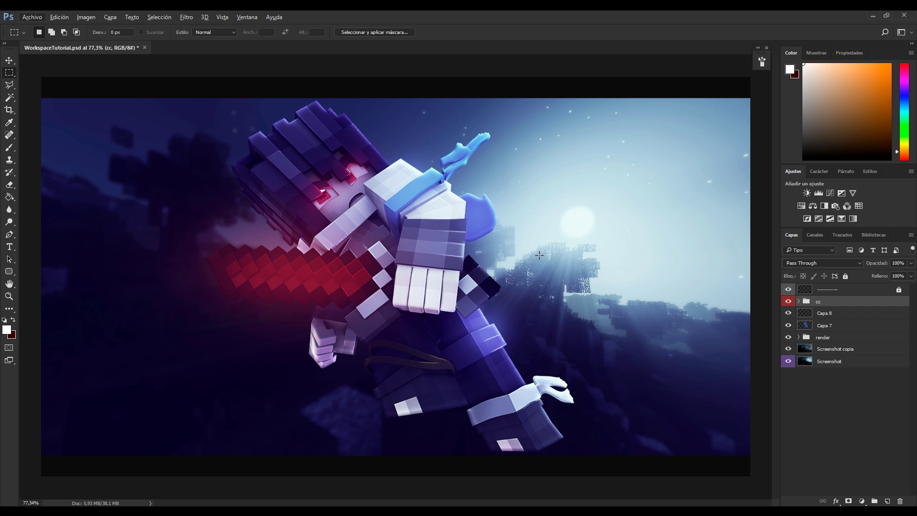
Step: Examine the character's glowing red eyes up close, framing them with temporary rectangular marquees
{"action": "scroll", "coordinate": [293, 197], "scroll_direction": "up", "scroll_amount": 6}
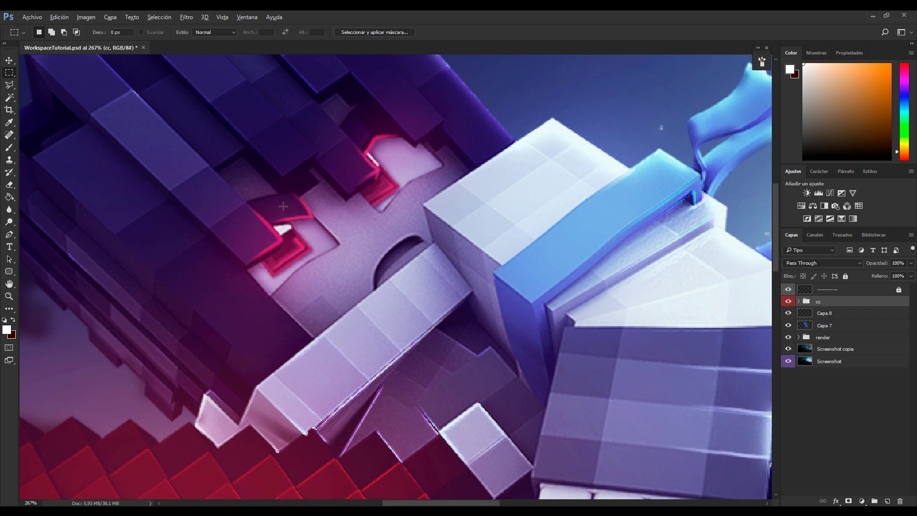
{"action": "left_click_drag", "start_coordinate": [226, 183], "coordinate": [327, 276]}
{"action": "left_click", "coordinate": [357, 247]}
{"action": "mouse_move", "coordinate": [186, 145]}
{"action": "left_mouse_down"}
{"action": "mouse_move", "coordinate": [325, 295]}
{"action": "mouse_move", "coordinate": [343, 296]}
{"action": "left_mouse_up"}
{"action": "left_click_drag", "start_coordinate": [326, 106], "coordinate": [427, 216]}
{"action": "scroll", "coordinate": [451, 221], "scroll_direction": "down", "scroll_amount": 6}
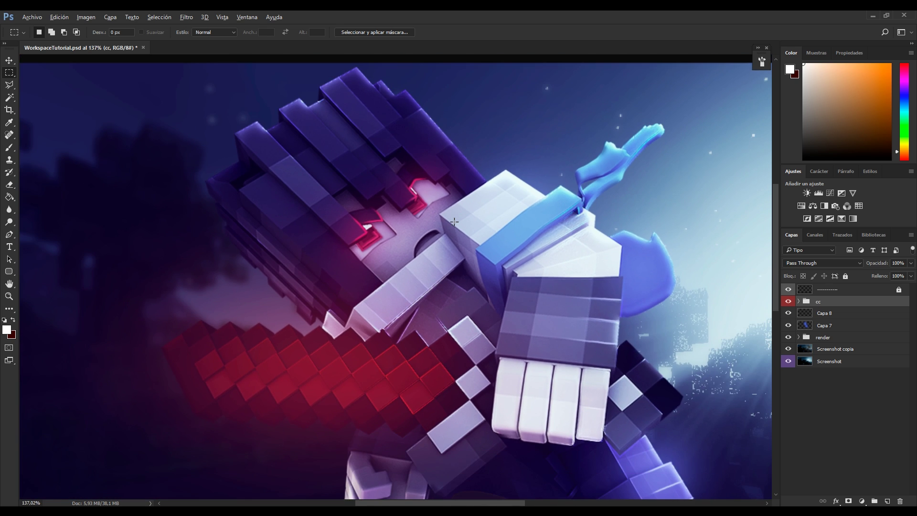